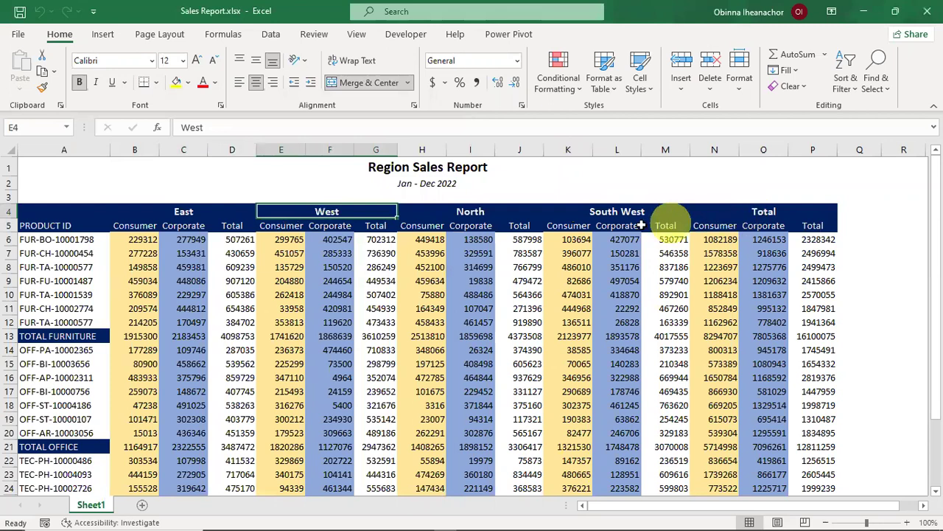
# Step: Examine the Region Sales Report's header layout: product ID column, merged region headings, and the Consumer, Corporate and Total columns beneath them
pyautogui.click(769, 210)
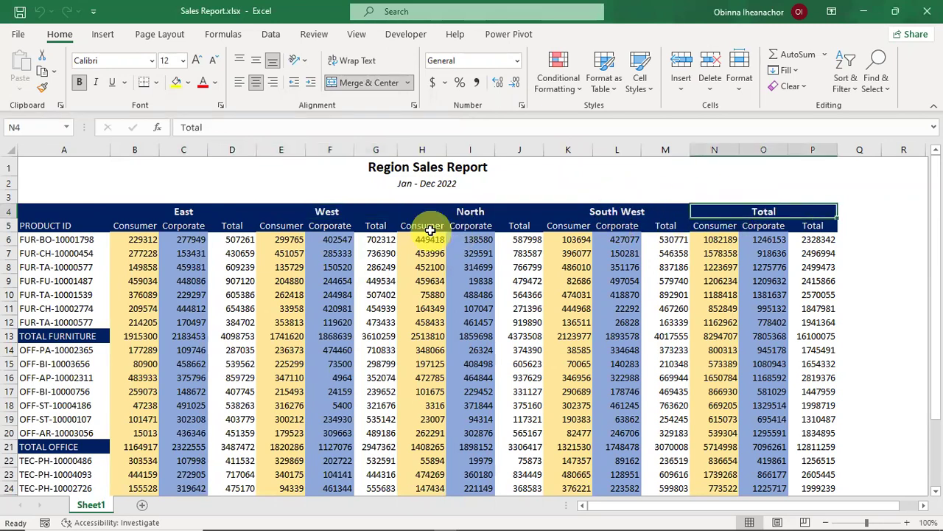
pyautogui.click(45, 227)
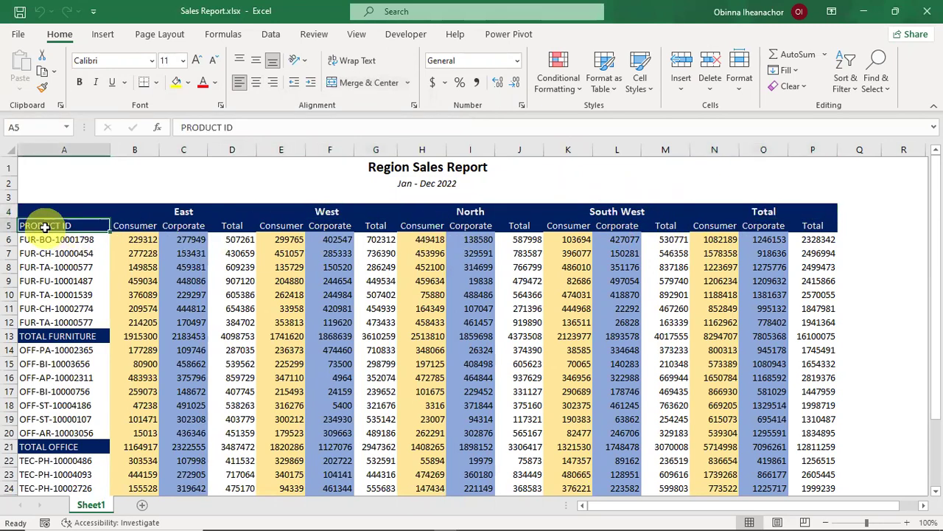
pyautogui.click(62, 149)
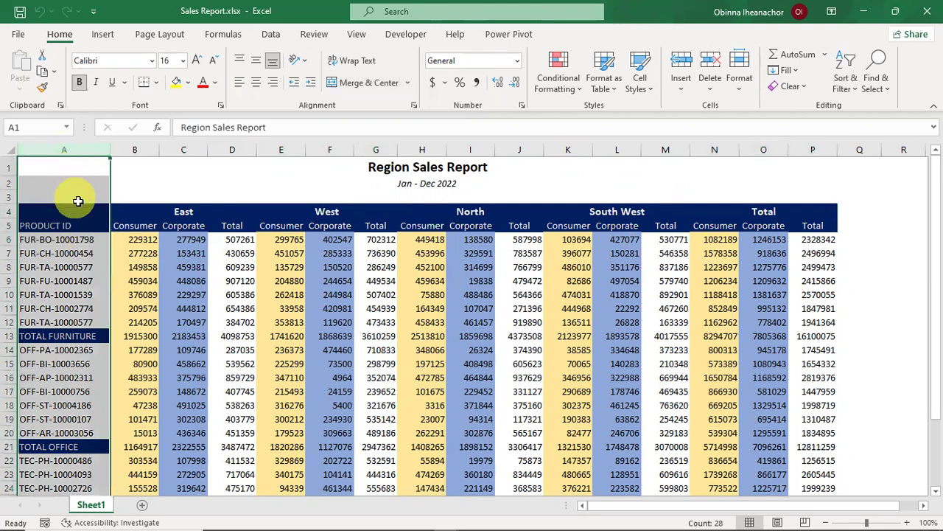
pyautogui.click(136, 224)
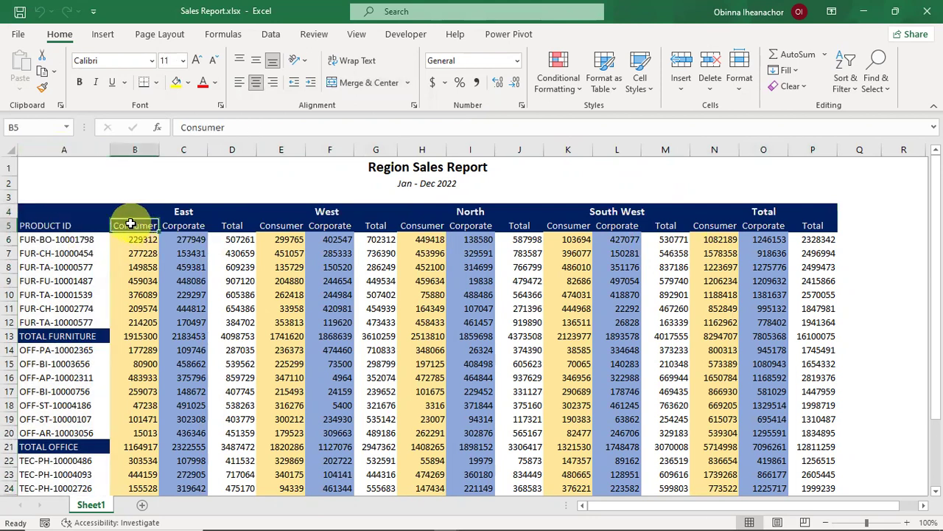
pyautogui.click(187, 227)
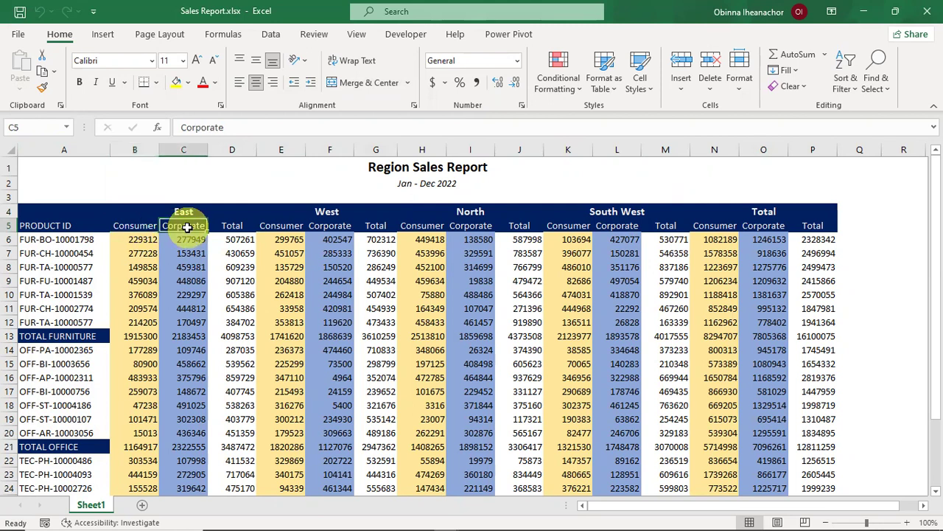
pyautogui.click(227, 225)
pyautogui.click(138, 236)
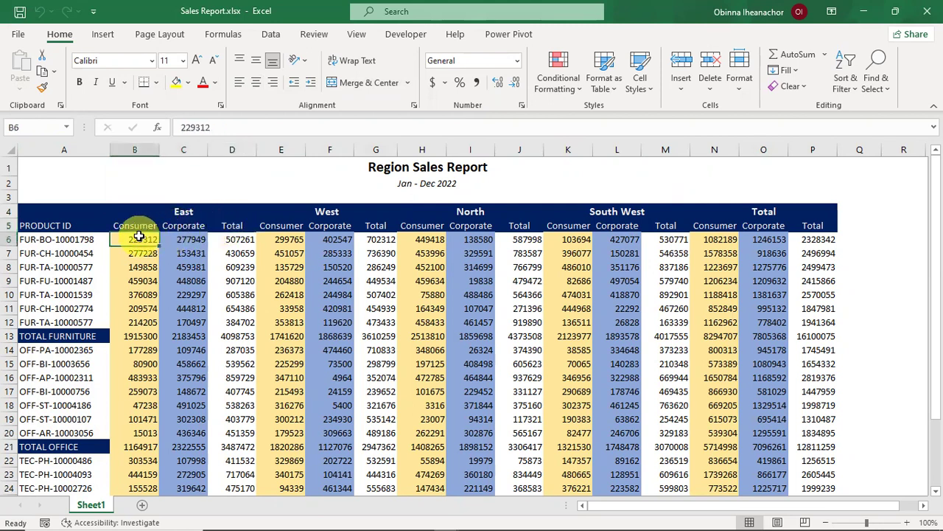
pyautogui.click(185, 239)
pyautogui.click(220, 239)
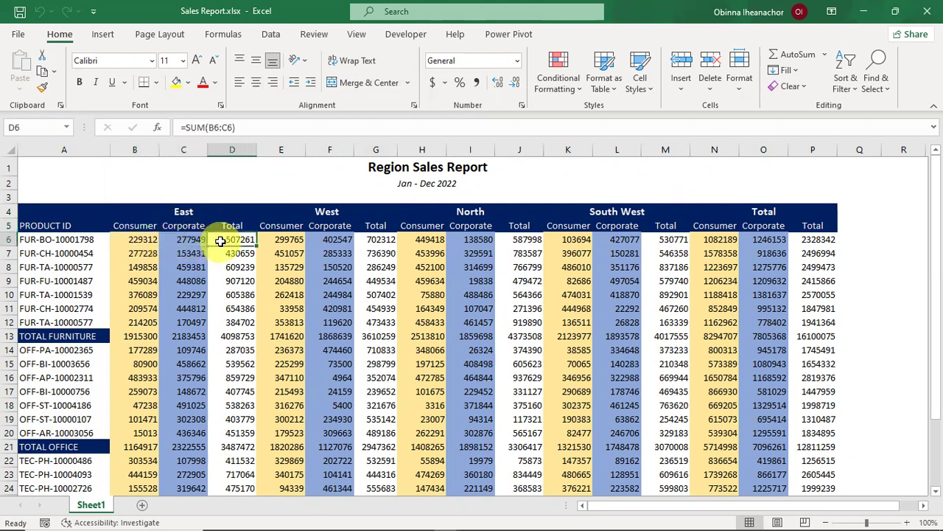
pyautogui.click(285, 226)
pyautogui.click(331, 225)
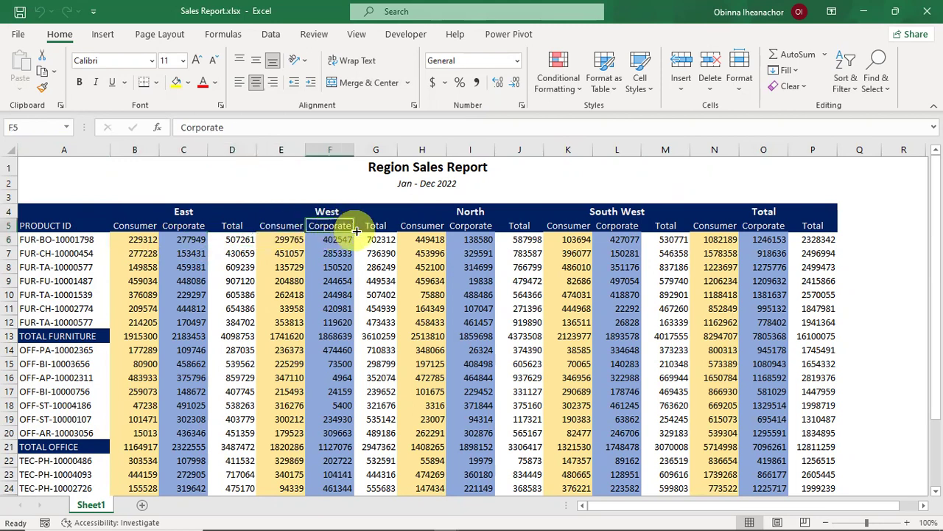
pyautogui.click(376, 225)
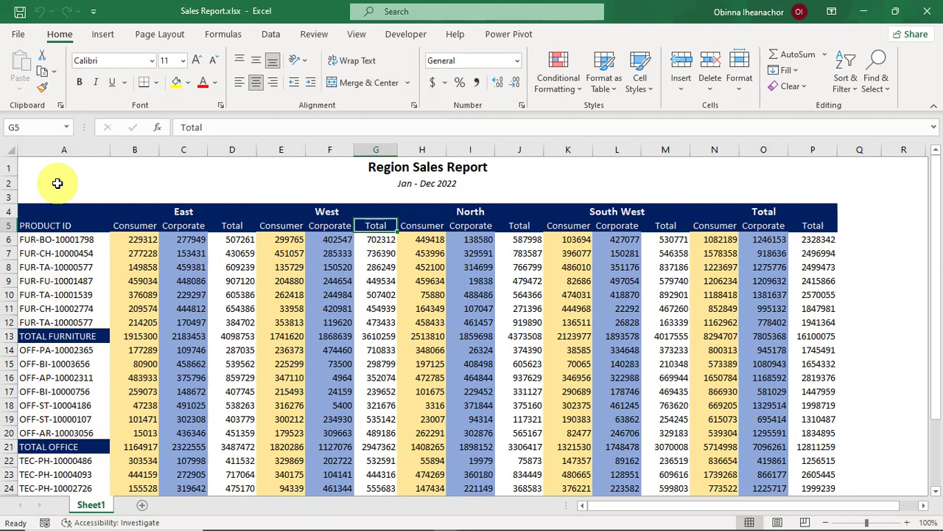
# Step: Examine the furniture product rows, the TOTAL FURNITURE subtotal row and the office product rows for the East region
pyautogui.click(51, 150)
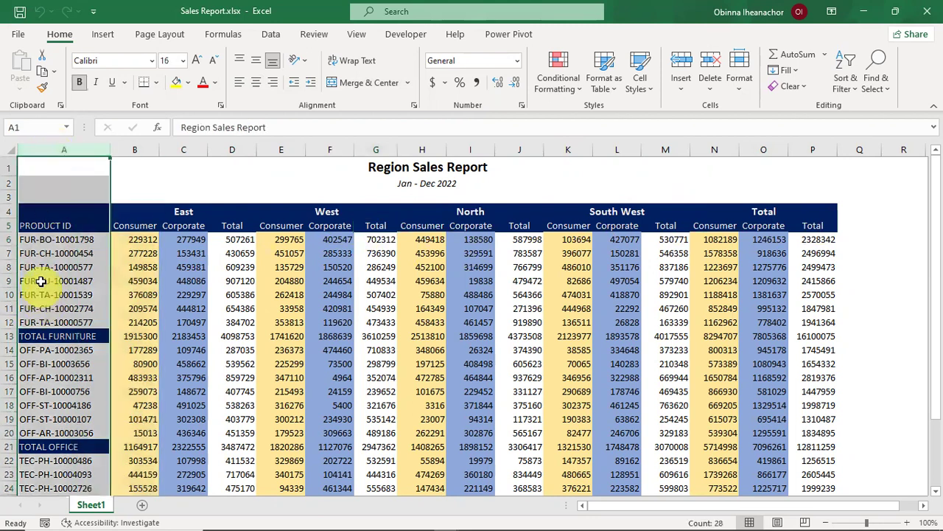
pyautogui.click(44, 336)
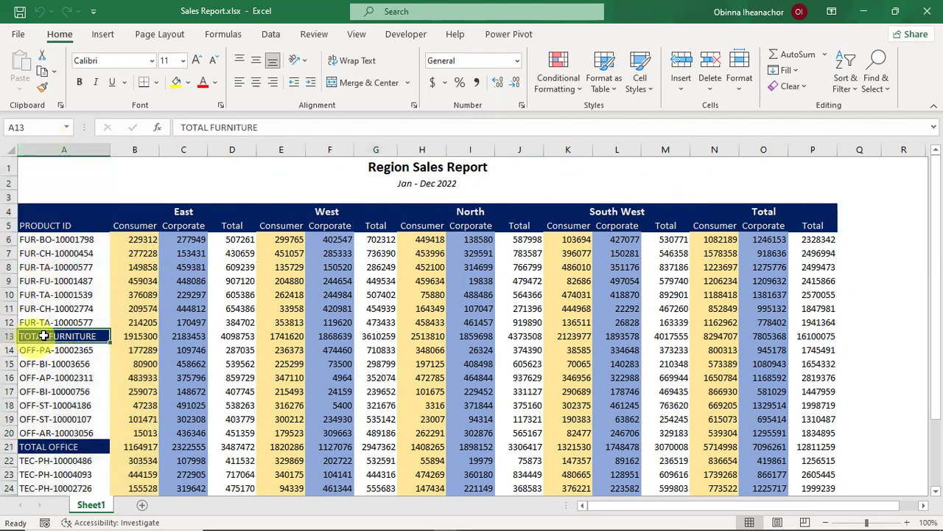
pyautogui.moveTo(59, 237); pyautogui.dragTo(59, 317)
pyautogui.moveTo(135, 240); pyautogui.dragTo(221, 325)
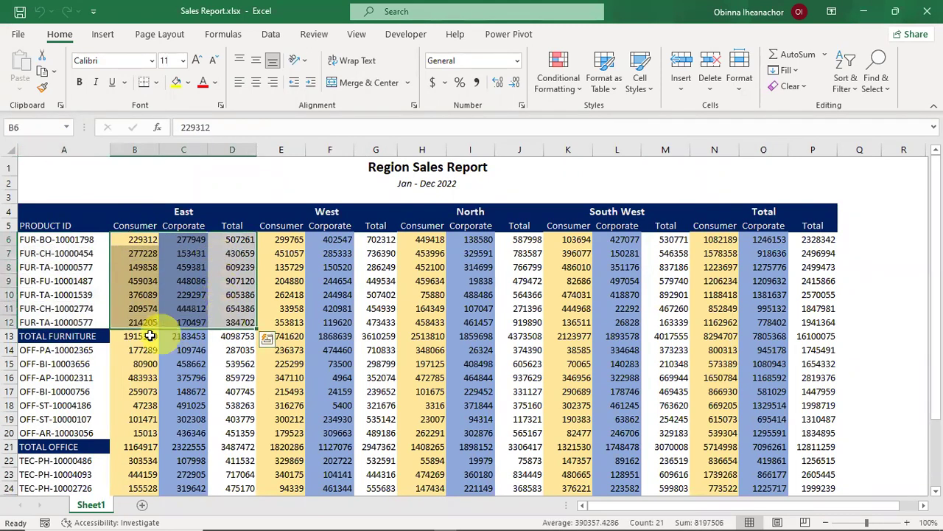
pyautogui.moveTo(126, 337); pyautogui.dragTo(235, 337)
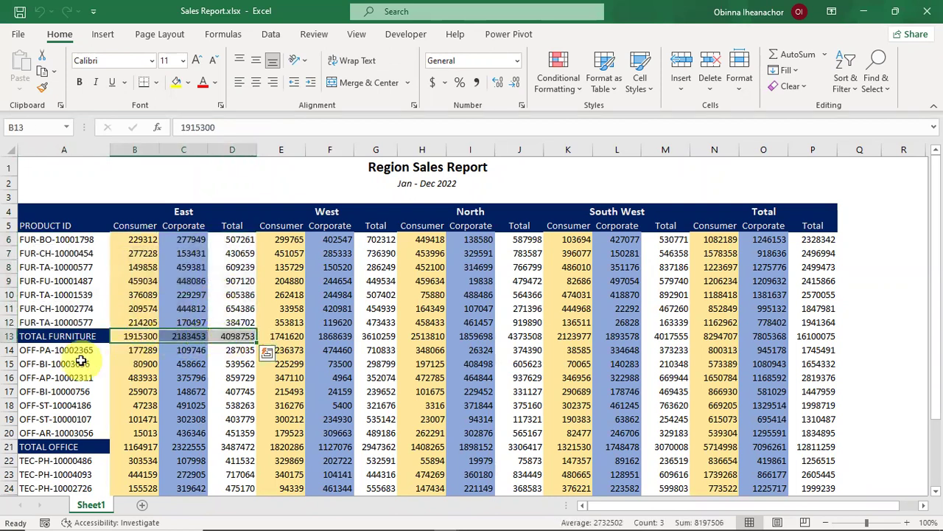
pyautogui.moveTo(121, 350); pyautogui.dragTo(232, 430)
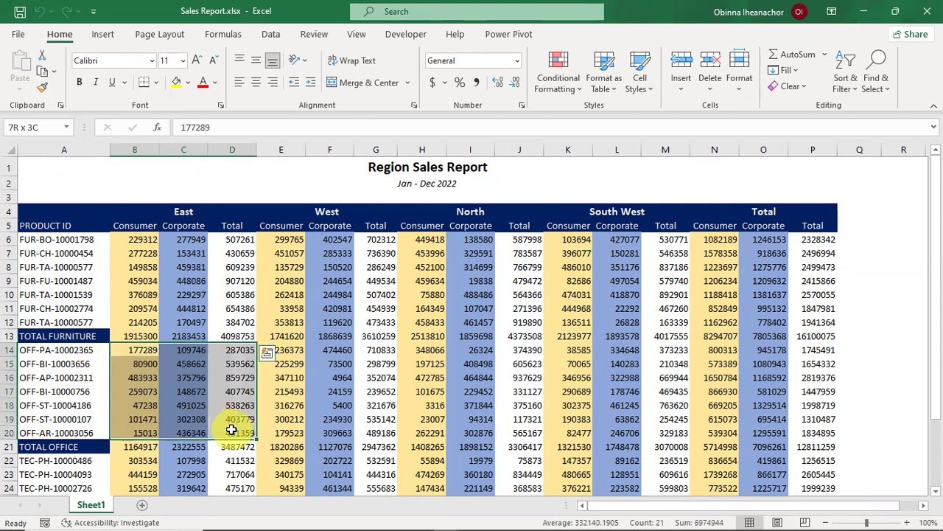
# Step: Review the rows from TOTAL OFFICE down past GRAND TOTAL, and return to the top of the sheet
pyautogui.click(133, 446)
pyautogui.press('Down')
pyautogui.press('Down')
pyautogui.press('Down')
pyautogui.press('Down')
pyautogui.press('Down')
pyautogui.press('Down')
pyautogui.press('Down')
pyautogui.press('Down')
pyautogui.press('Down')
pyautogui.press('Down')
pyautogui.press('Down')
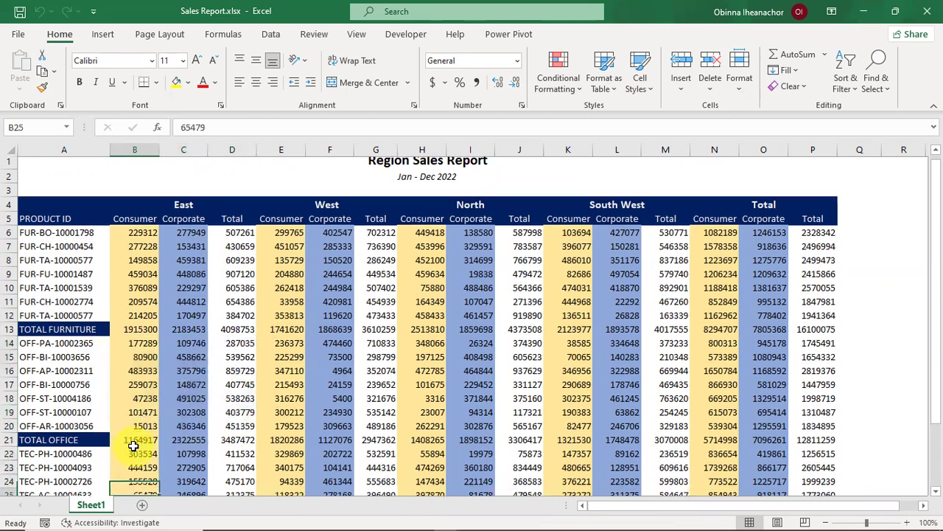
pyautogui.press('Down')
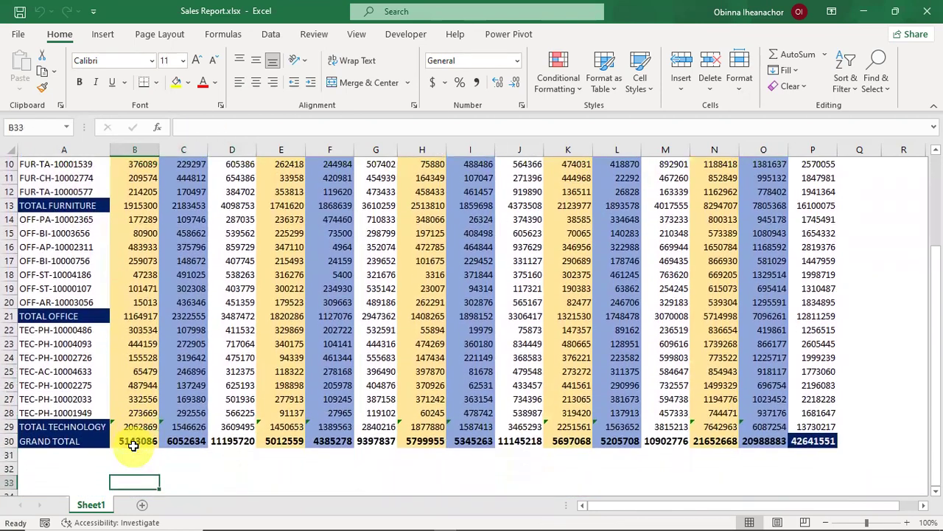
pyautogui.hotkey('ctrl', 'Up')
pyautogui.hotkey('ctrl', 'Up')
pyautogui.hotkey('ctrl', 'Up')
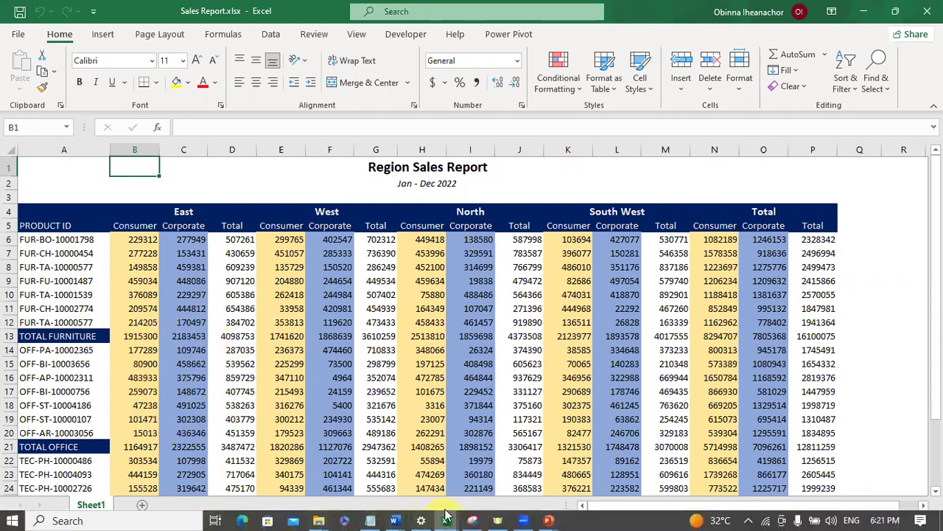
# Step: Switch to the Sheet1 (Sales Report)_Sheet1.csv workbook and examine its PRODUCT ID, Region, Segment and Sales columns
pyautogui.moveTo(445, 518)
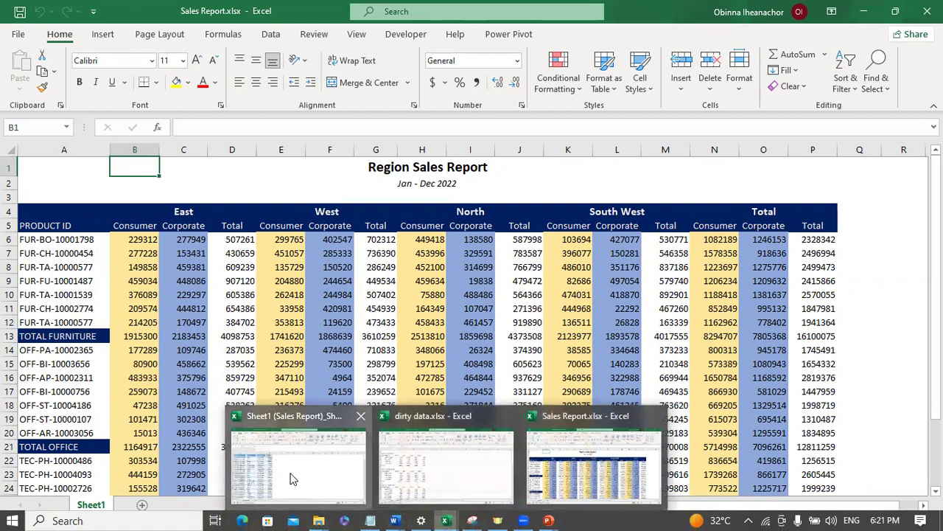
pyautogui.click(295, 476)
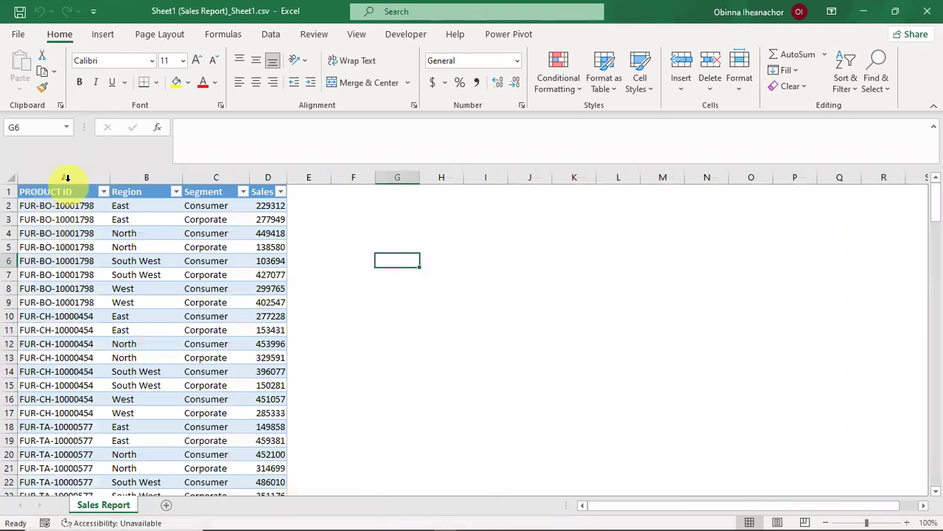
pyautogui.click(65, 175)
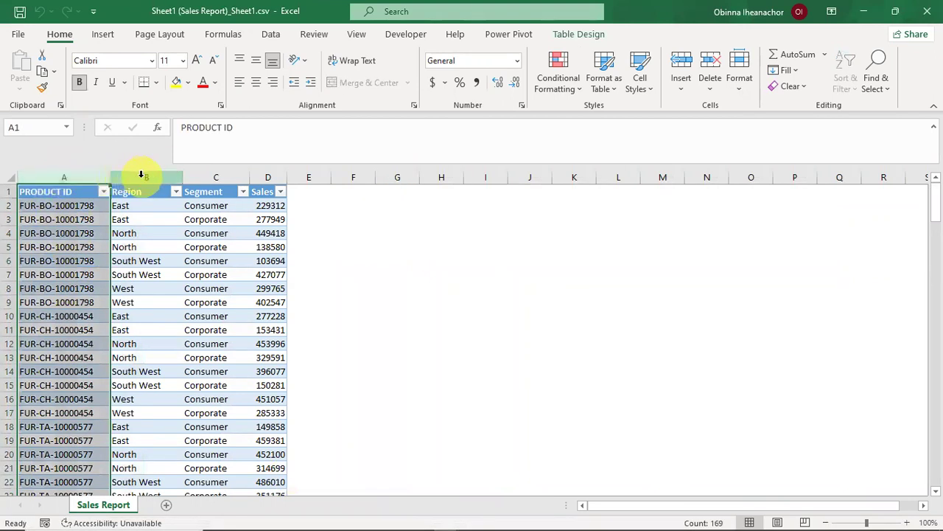
pyautogui.click(141, 174)
pyautogui.click(213, 175)
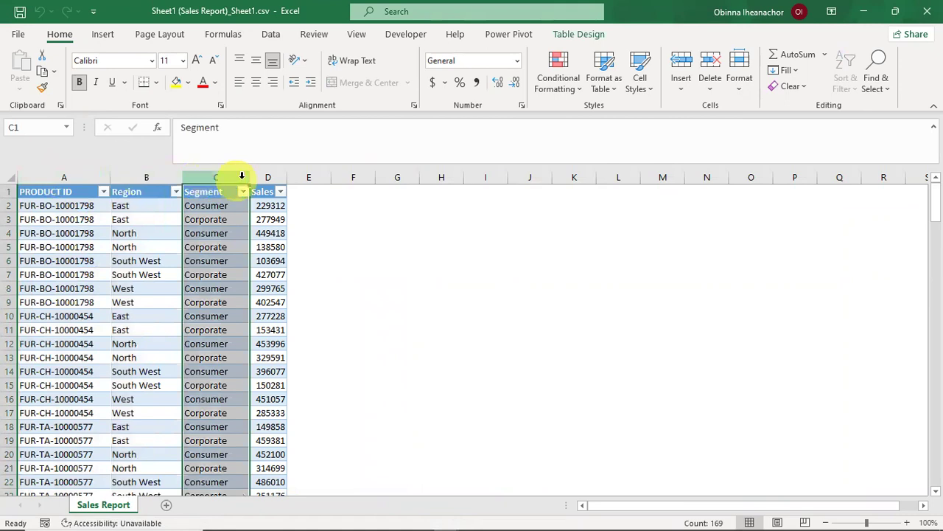
pyautogui.click(268, 175)
# Step: Look through the cleaned sales table down to its last record and return to the PRODUCT ID header
pyautogui.click(70, 218)
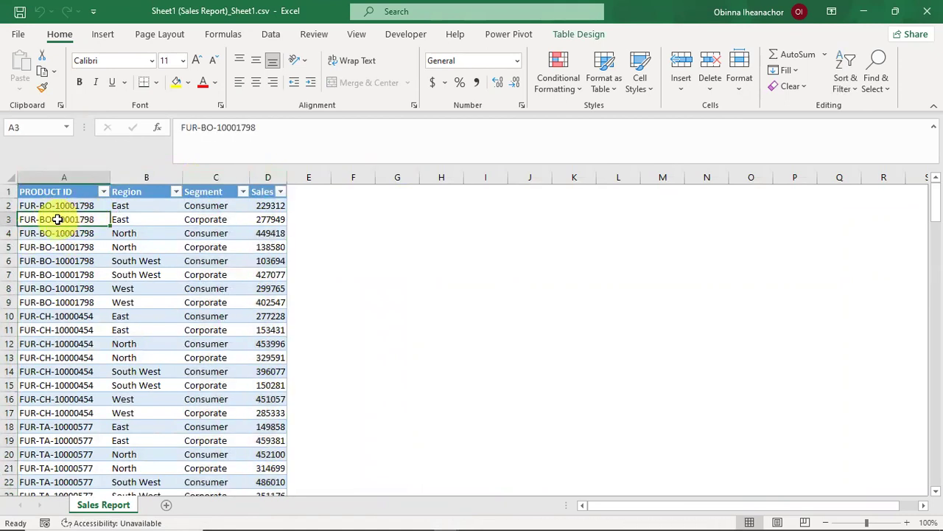
pyautogui.press('Right')
pyautogui.press('Right')
pyautogui.press('Right')
pyautogui.hotkey('ctrl', 'Down')
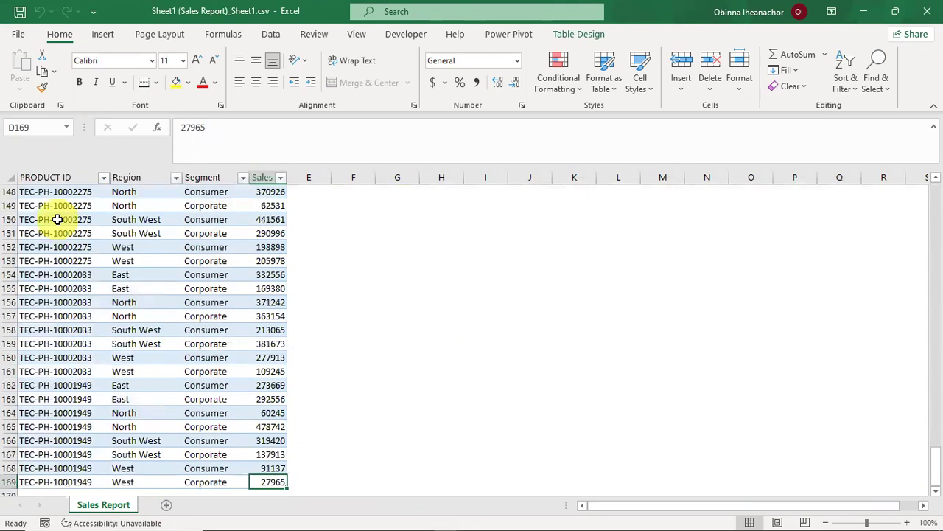
pyautogui.hotkey('ctrl', 'Up')
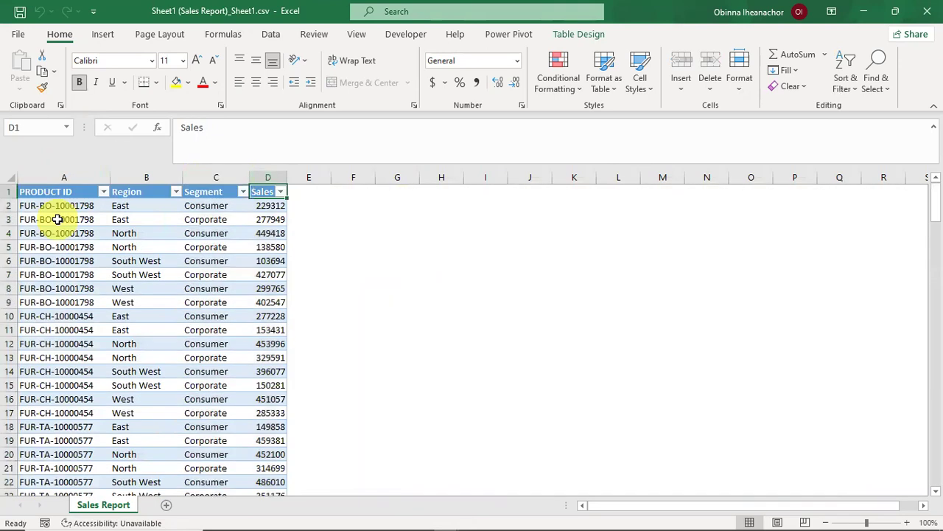
pyautogui.hotkey('ctrl', 'Left')
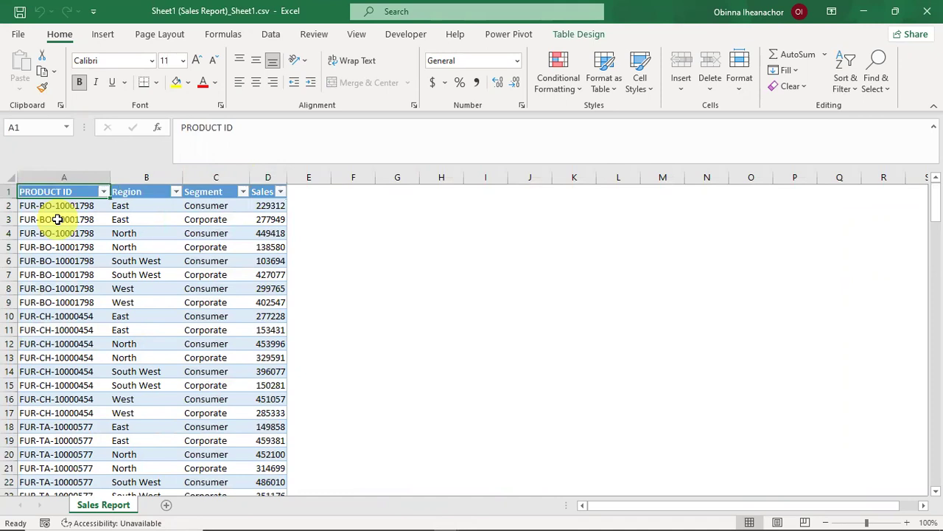
# Step: Find Tableau Public 2023.1 through the Windows search and launch it
pyautogui.moveTo(450, 525)
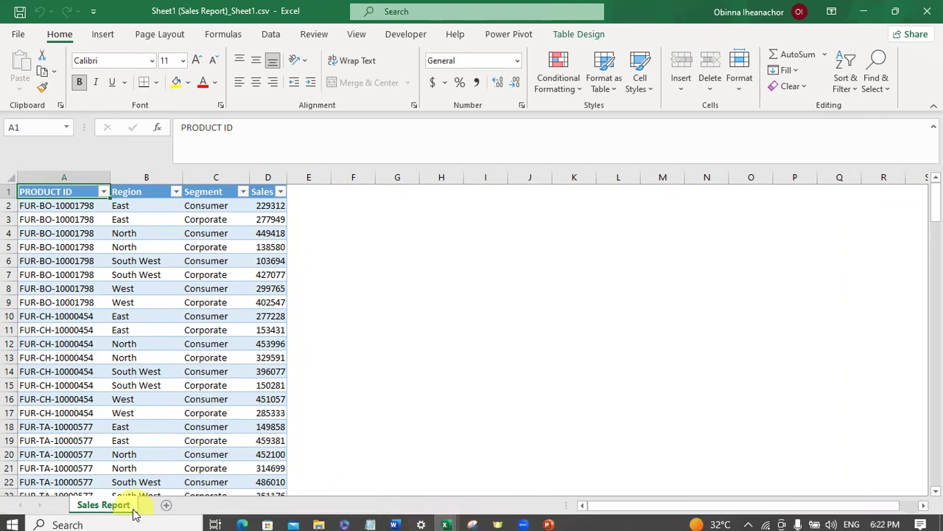
pyautogui.click(109, 514)
pyautogui.write('T')
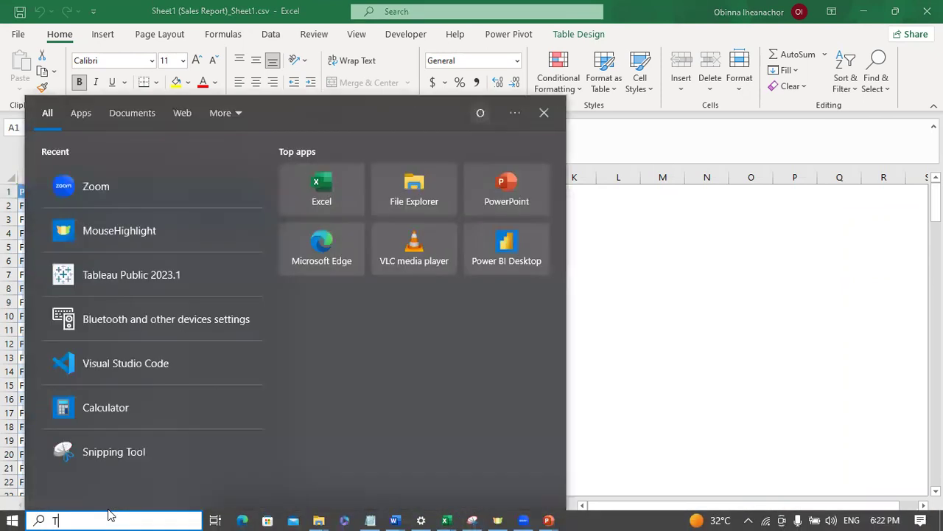
pyautogui.write('a')
pyautogui.click(125, 172)
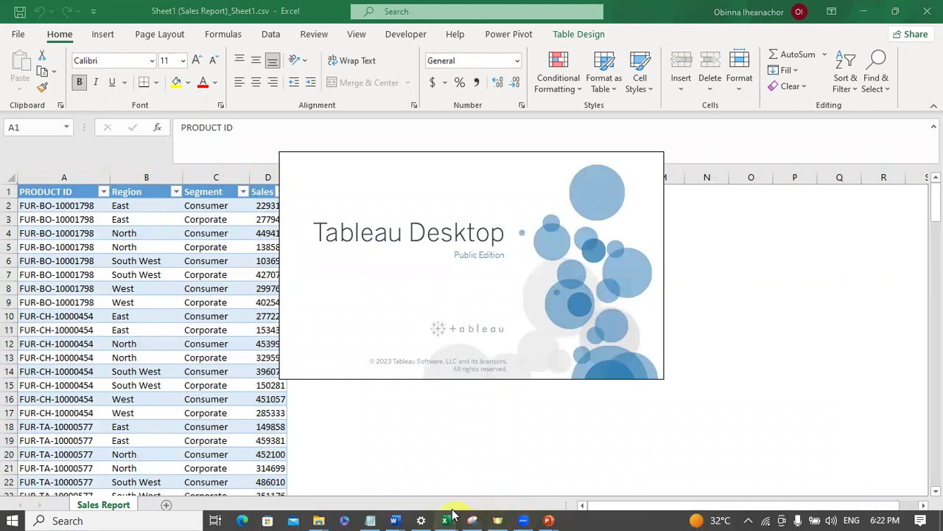
pyautogui.moveTo(445, 514)
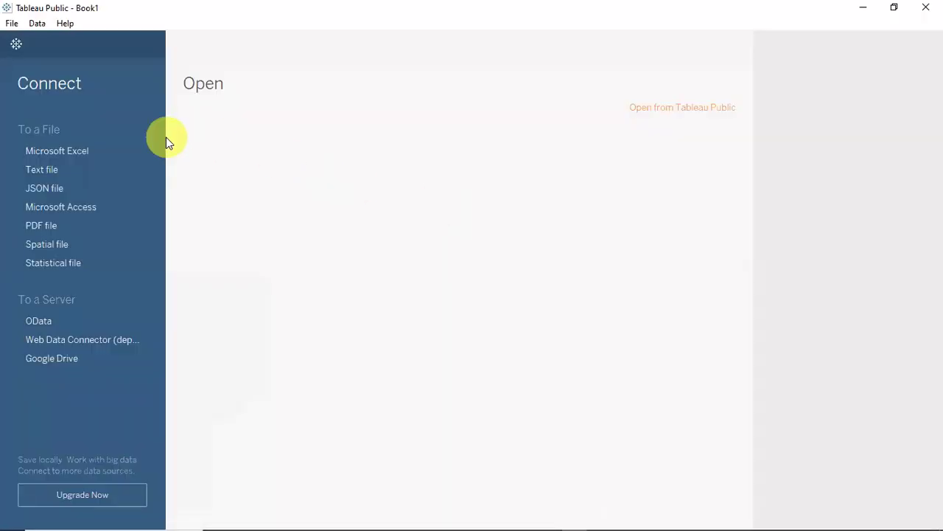
# Step: Connect to the Microsoft Excel file Sales Report.xlsx in the "Tableau For Beginners - Data Preparation" folder
pyautogui.click(75, 147)
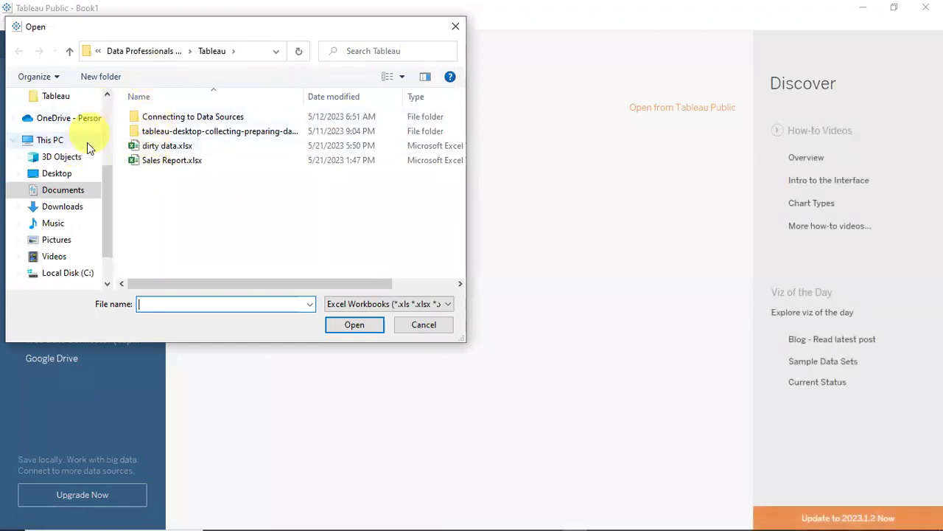
pyautogui.moveTo(111, 193); pyautogui.dragTo(112, 151)
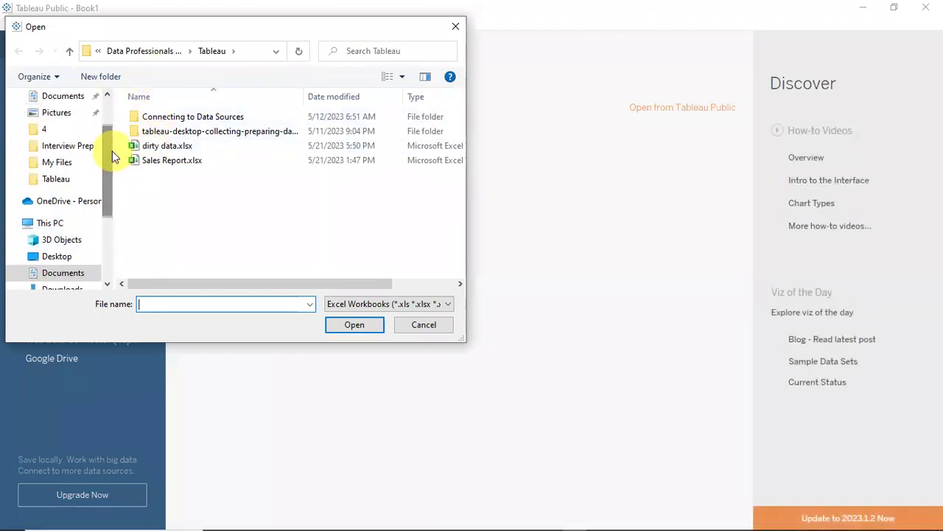
pyautogui.click(149, 56)
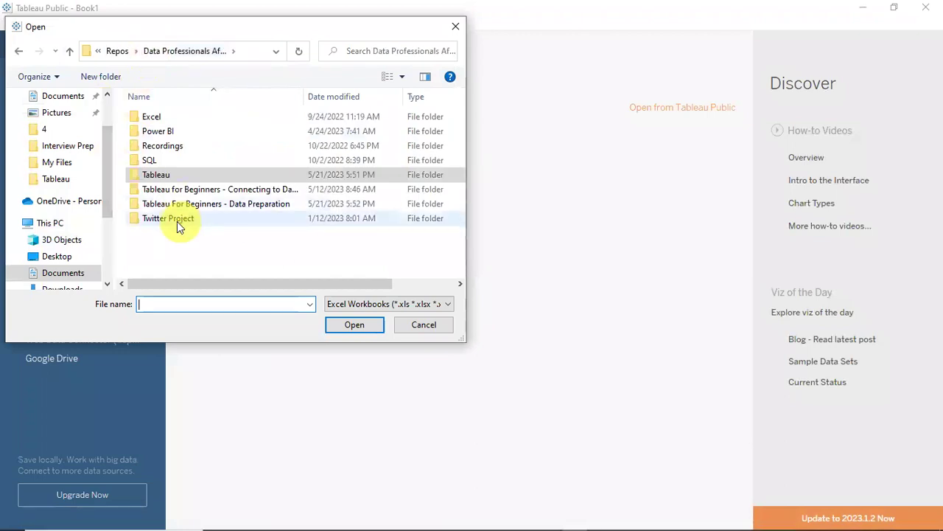
pyautogui.doubleClick(210, 205)
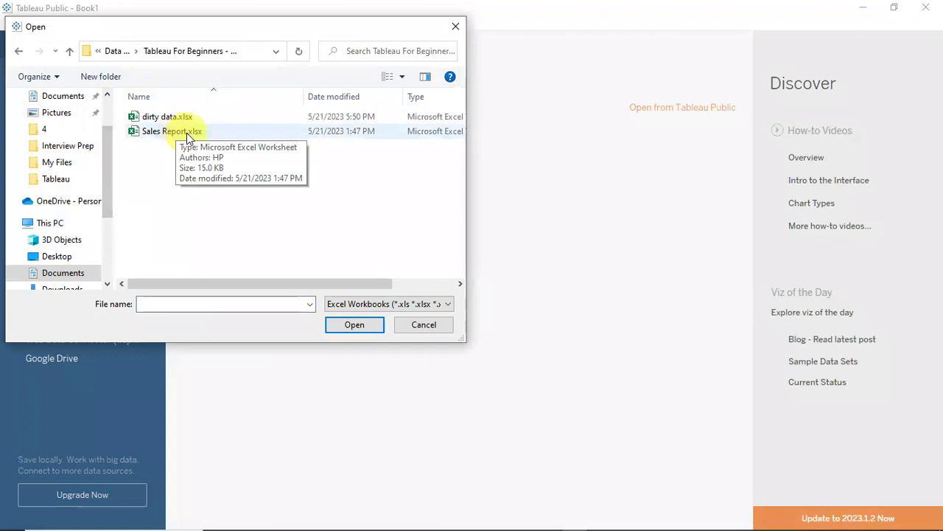
pyautogui.click(171, 131)
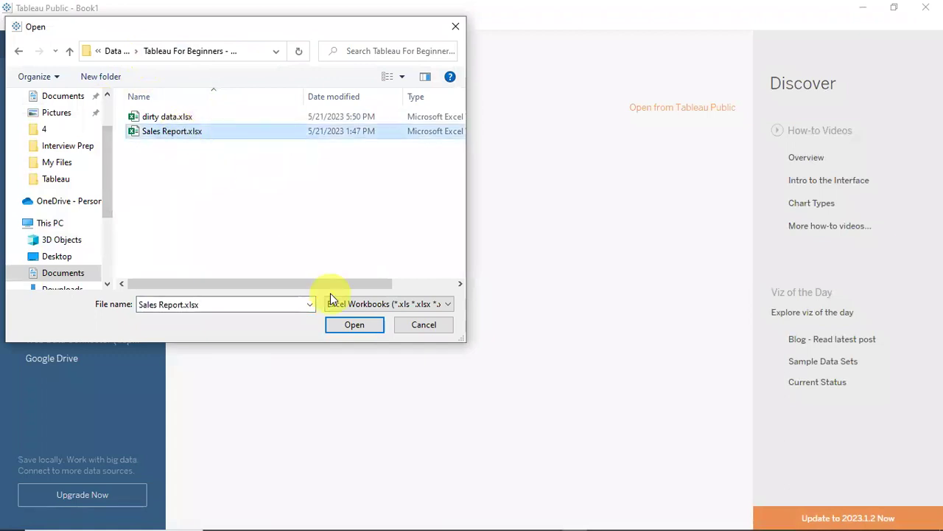
pyautogui.click(352, 323)
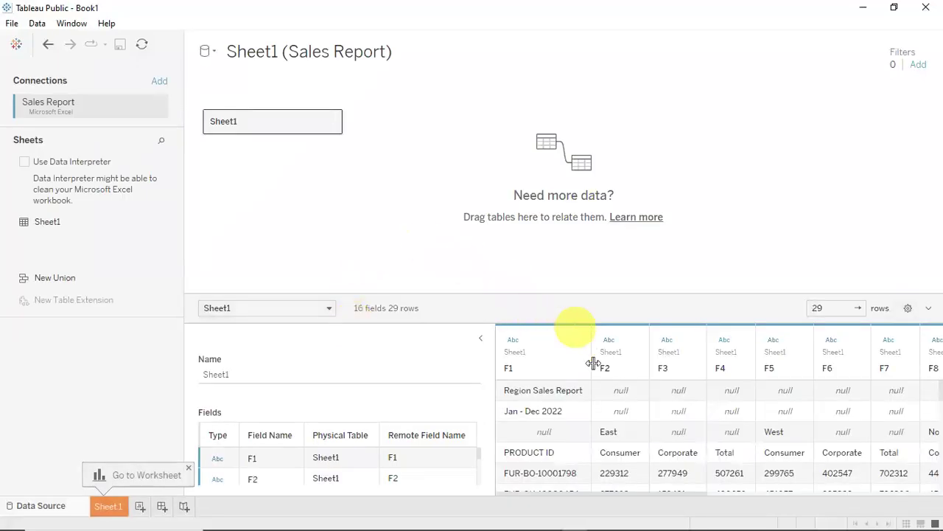
# Step: Compare the data preview with the title and date rows of Sales Report.xlsx in Excel, and return to Tableau Public
pyautogui.moveTo(619, 495); pyautogui.dragTo(589, 500)
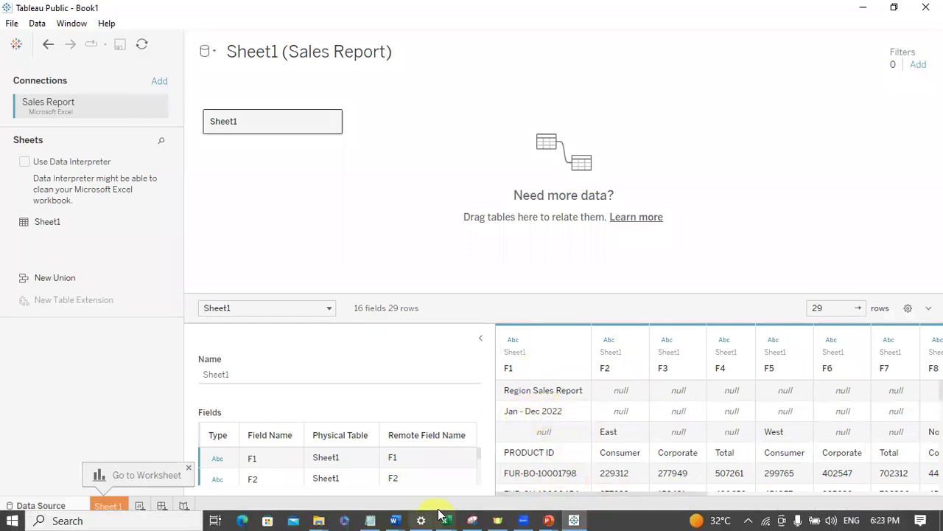
pyautogui.click(560, 472)
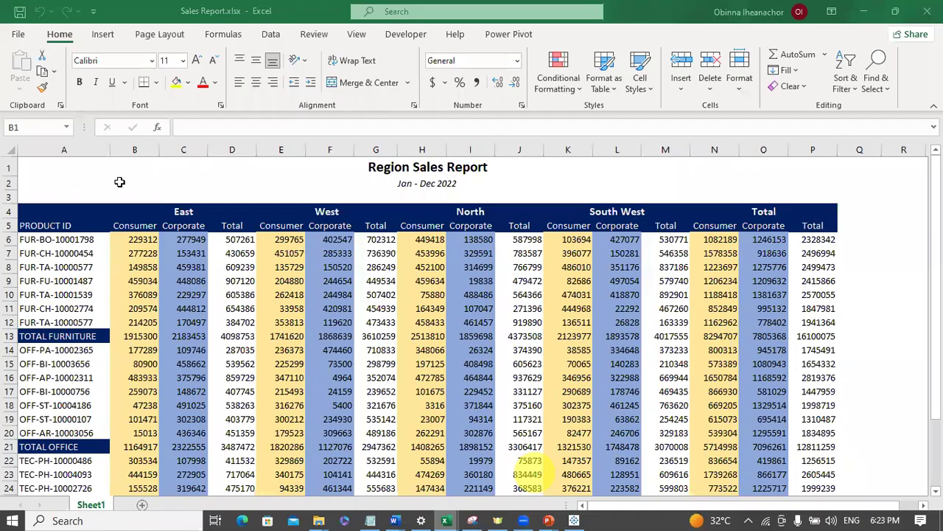
pyautogui.click(9, 168)
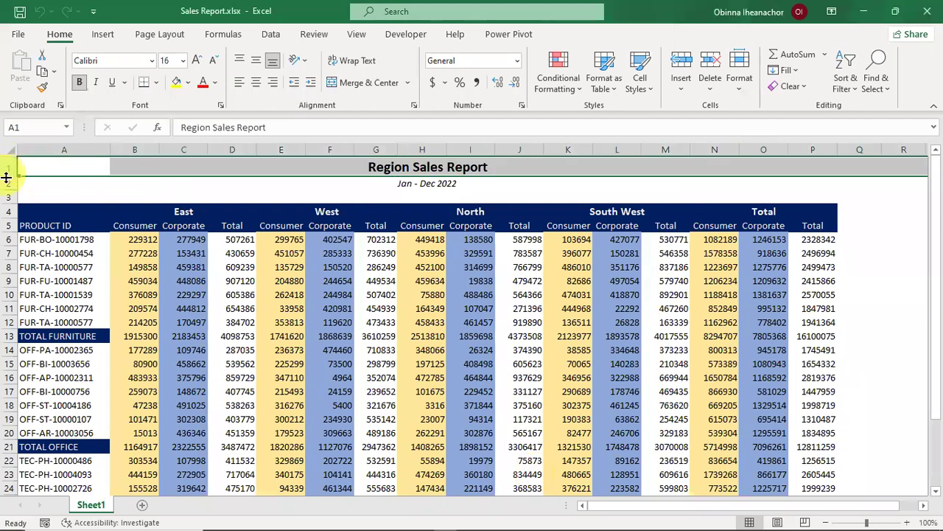
pyautogui.click(10, 182)
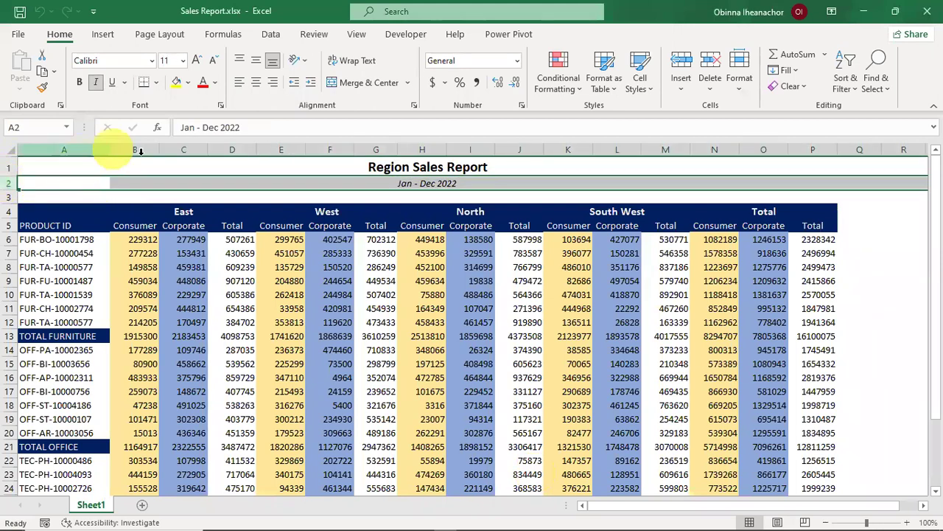
pyautogui.moveTo(486, 524)
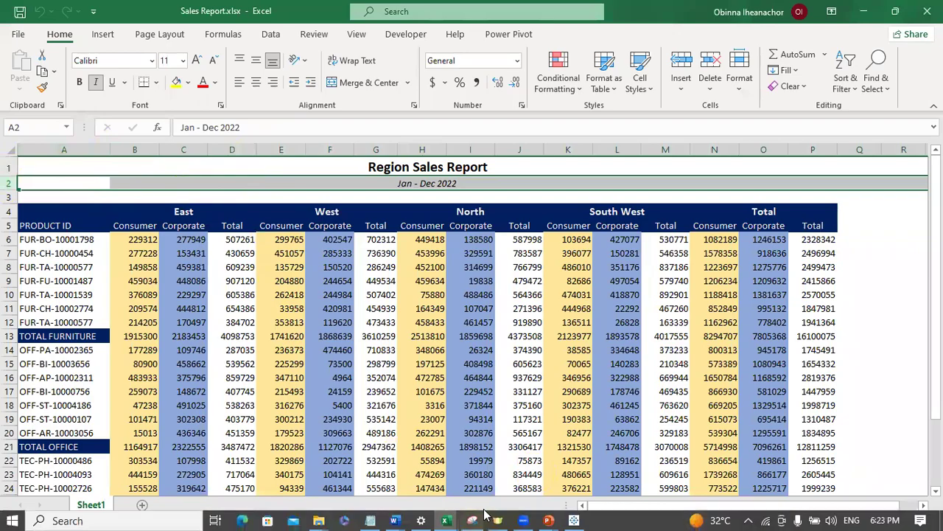
pyautogui.click(574, 520)
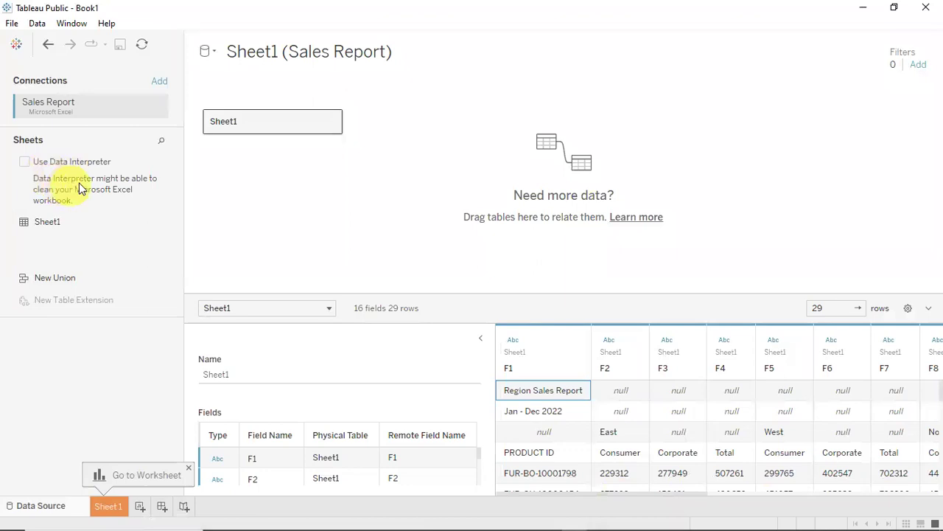
# Step: Clean the Sales Report connection with the Data Interpreter and look through the resulting fields in the preview
pyautogui.click(24, 162)
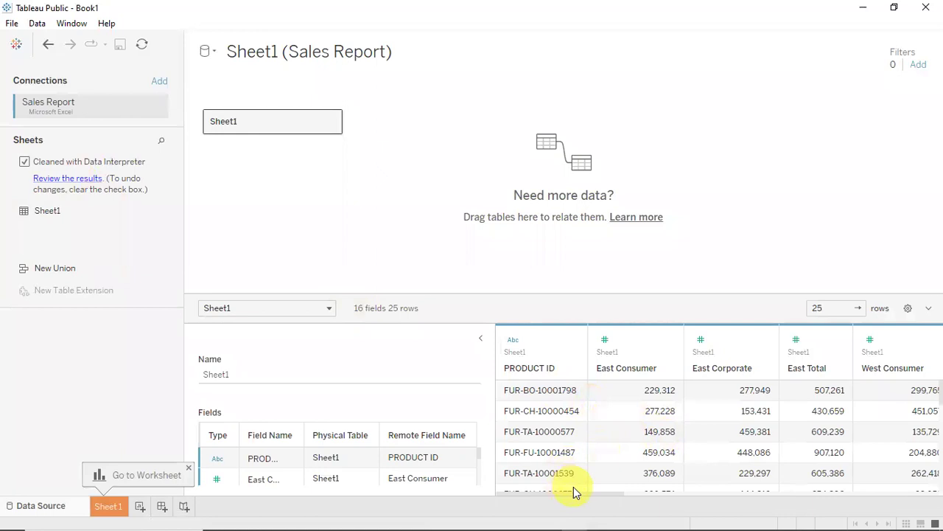
pyautogui.moveTo(576, 499); pyautogui.dragTo(456, 480)
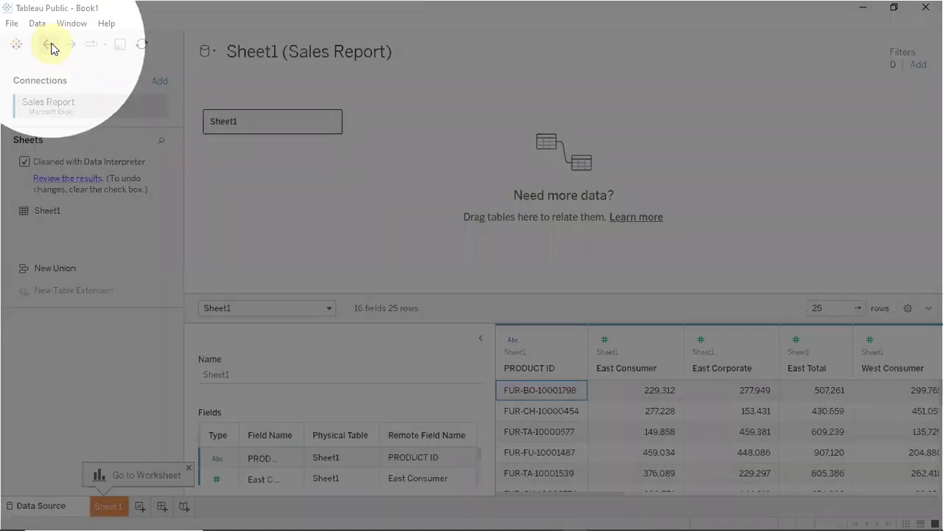
# Step: Undo the Data Interpreter cleaning to compare it with the original fields, and redo it
pyautogui.click(49, 44)
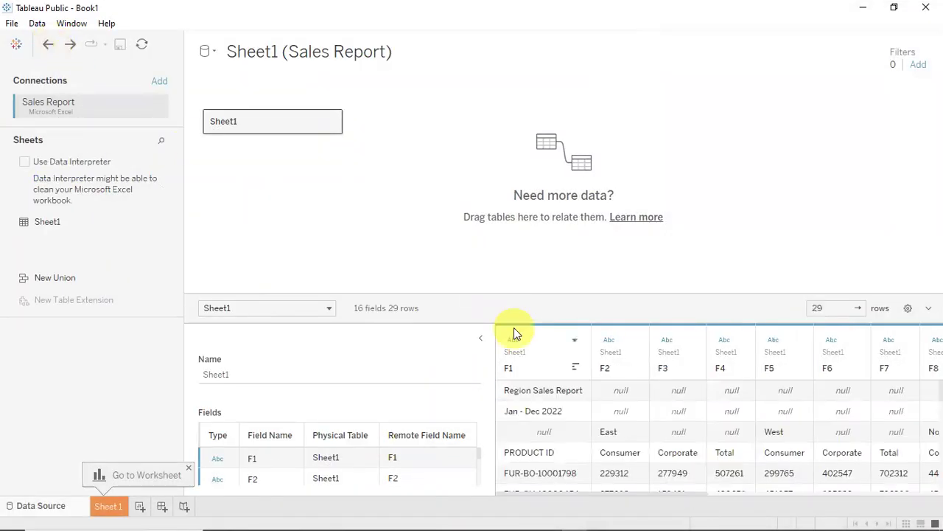
pyautogui.click(72, 46)
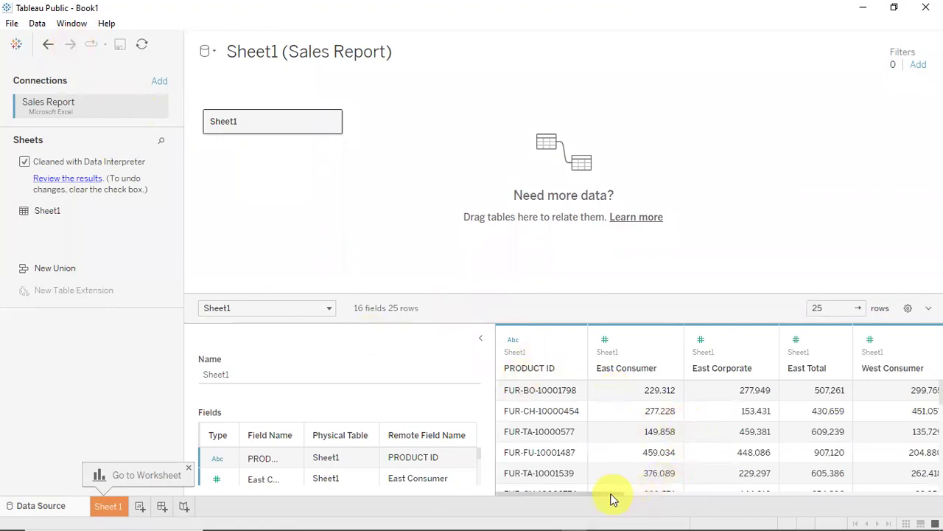
pyautogui.moveTo(605, 493); pyautogui.dragTo(560, 493)
# Step: Check the "Region Sales Report" and "Jan - Dec 2022" rows in the Excel workbook against the cleaned preview in Tableau Public
pyautogui.moveTo(435, 516)
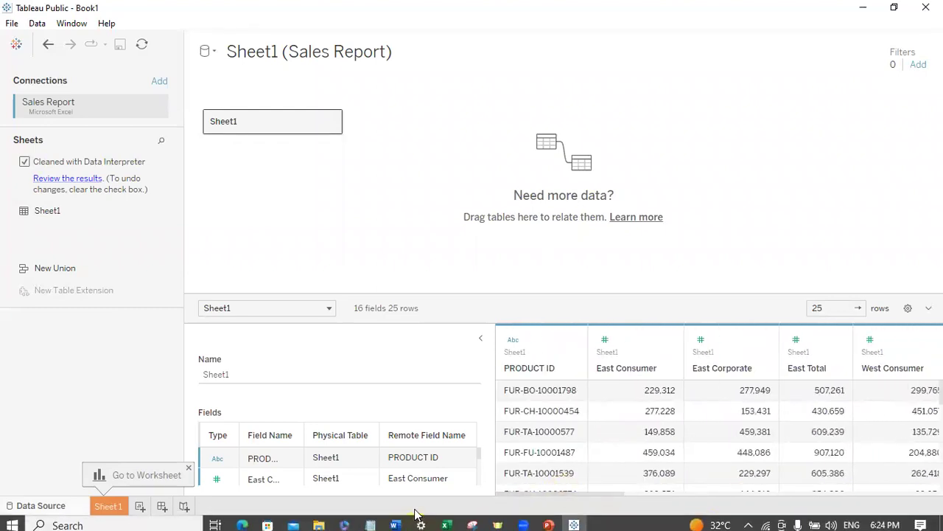
pyautogui.click(551, 451)
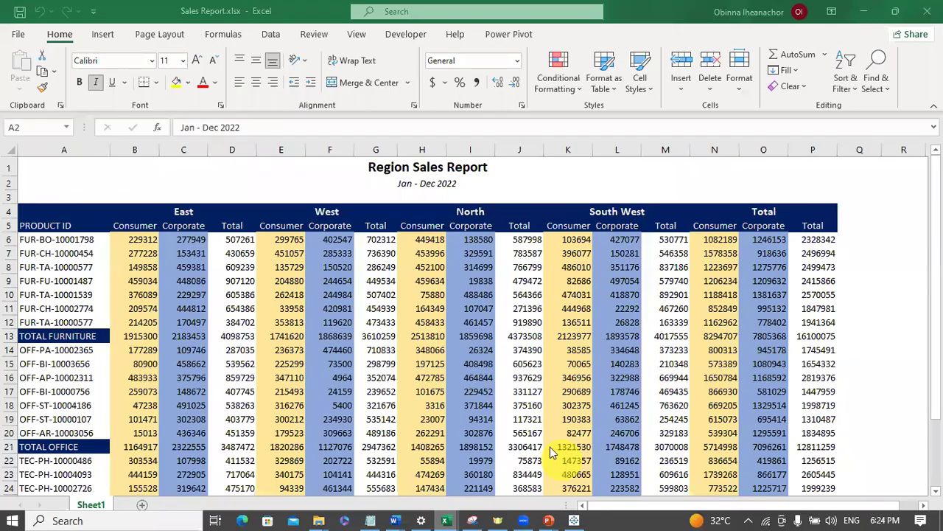
pyautogui.moveTo(11, 182); pyautogui.dragTo(15, 164)
pyautogui.click(8, 166)
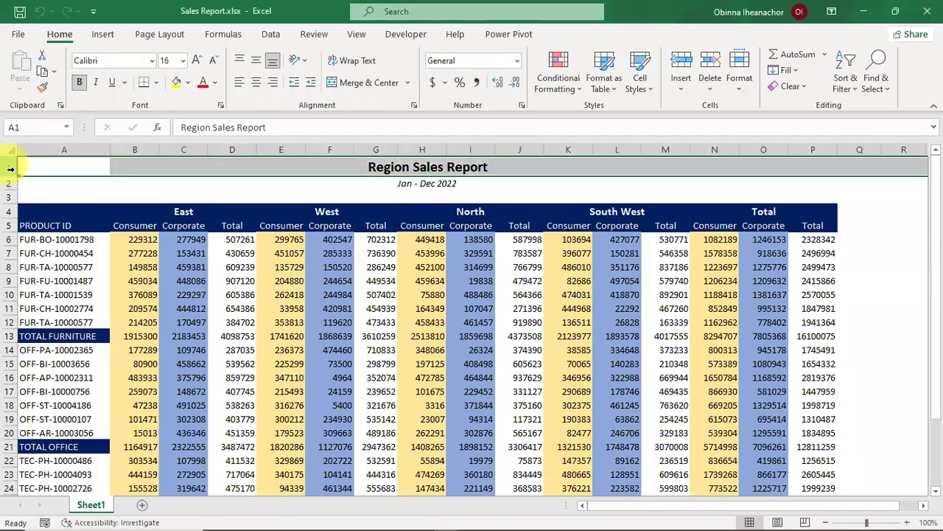
pyautogui.click(10, 183)
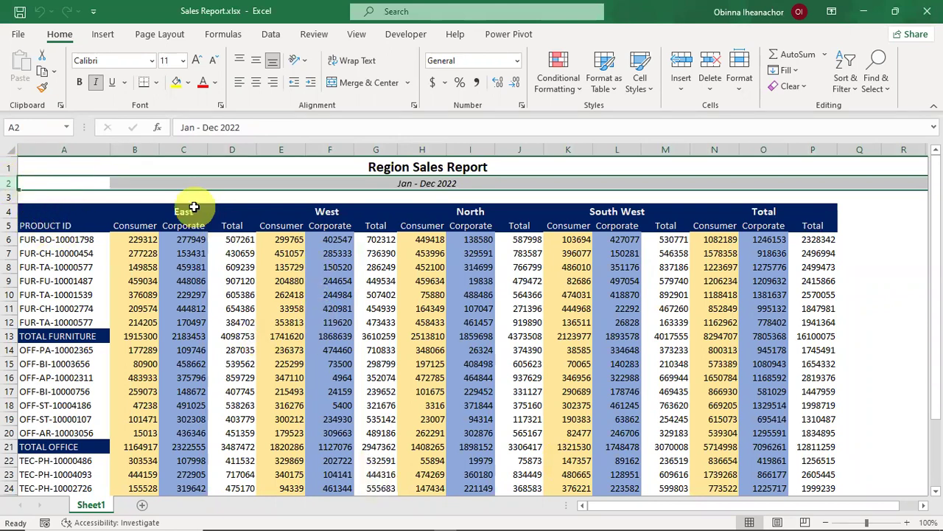
pyautogui.moveTo(503, 514)
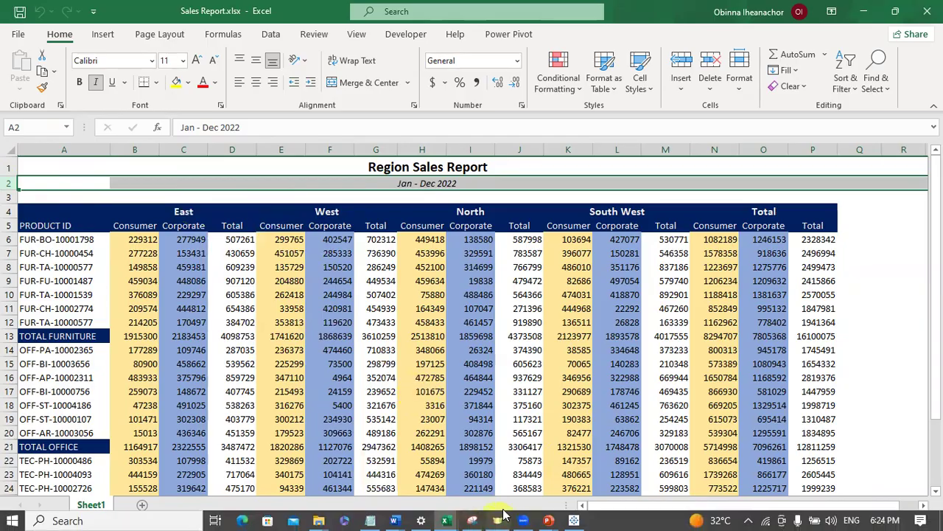
pyautogui.click(573, 521)
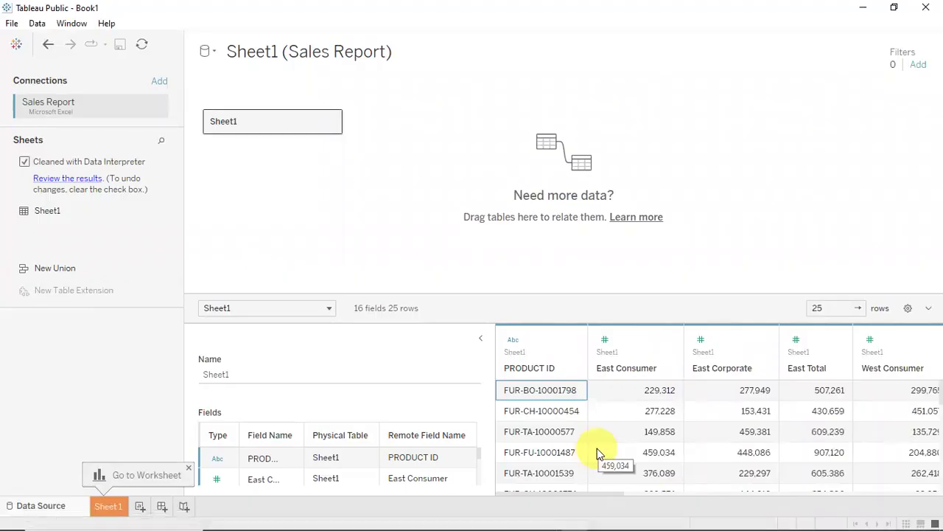
# Step: Open the Data Interpreter results workbook in Excel, read its key for column headers and values, and return to Tableau Public
pyautogui.click(74, 186)
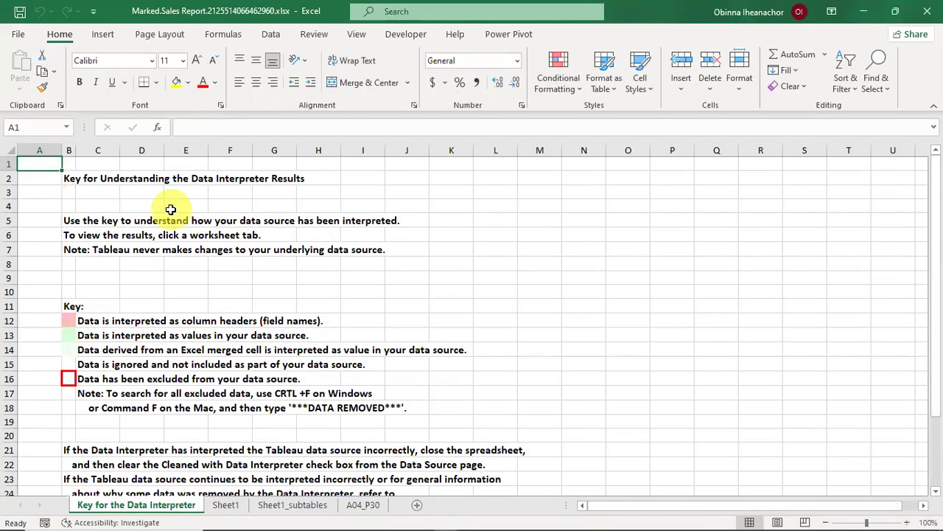
pyautogui.click(97, 322)
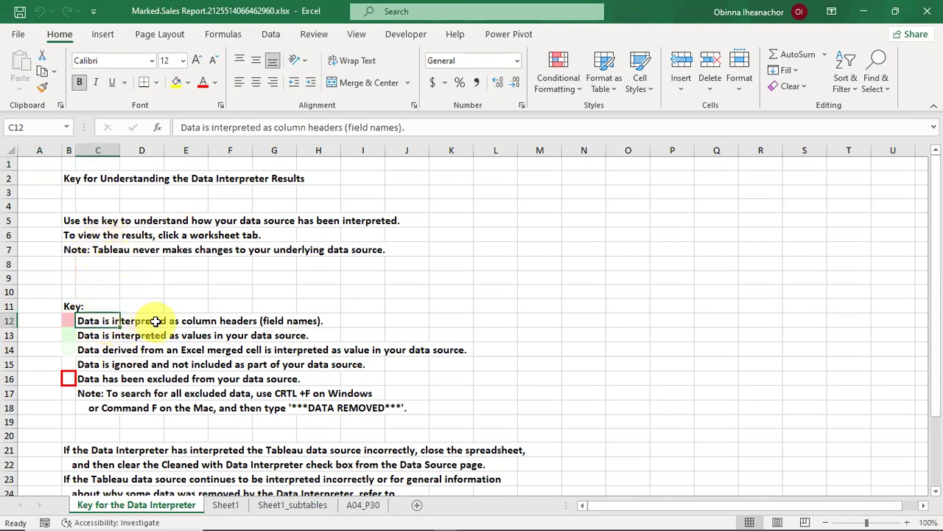
pyautogui.click(118, 335)
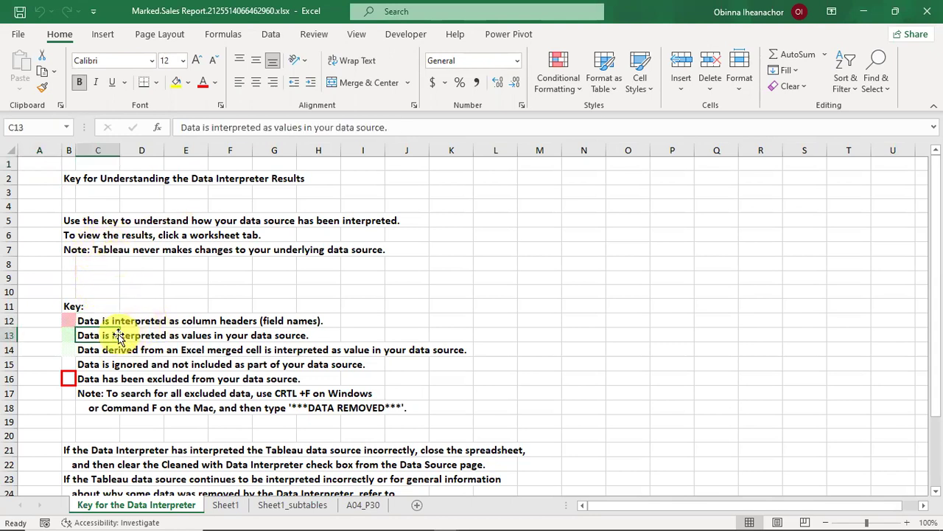
pyautogui.press('Down')
pyautogui.press('Down')
pyautogui.press('Down')
pyautogui.press('Down')
pyautogui.press('Down')
pyautogui.press('Down')
pyautogui.press('Down')
pyautogui.press('Down')
pyautogui.press('Down')
pyautogui.press('Down')
pyautogui.press('Down')
pyautogui.press('Down')
pyautogui.press('Down')
pyautogui.press('Down')
pyautogui.press('Down')
pyautogui.press('Down')
pyautogui.press('Down')
pyautogui.press('Down')
pyautogui.press('Down')
pyautogui.press('Down')
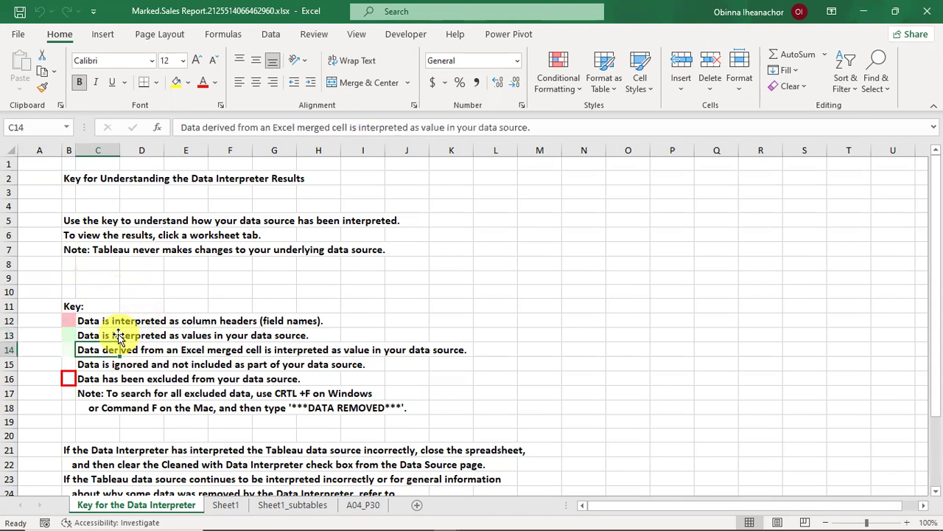
pyautogui.press('Up')
pyautogui.press('Up')
pyautogui.press('Up')
pyautogui.press('Up')
pyautogui.press('Up')
pyautogui.press('Up')
pyautogui.press('Up')
pyautogui.press('Up')
pyautogui.press('Up')
pyautogui.press('Up')
pyautogui.press('Up')
pyautogui.press('Up')
pyautogui.press('Up')
pyautogui.press('Up')
pyautogui.press('Up')
pyautogui.press('Up')
pyautogui.press('Up')
pyautogui.press('Up')
pyautogui.press('Up')
pyautogui.press('Up')
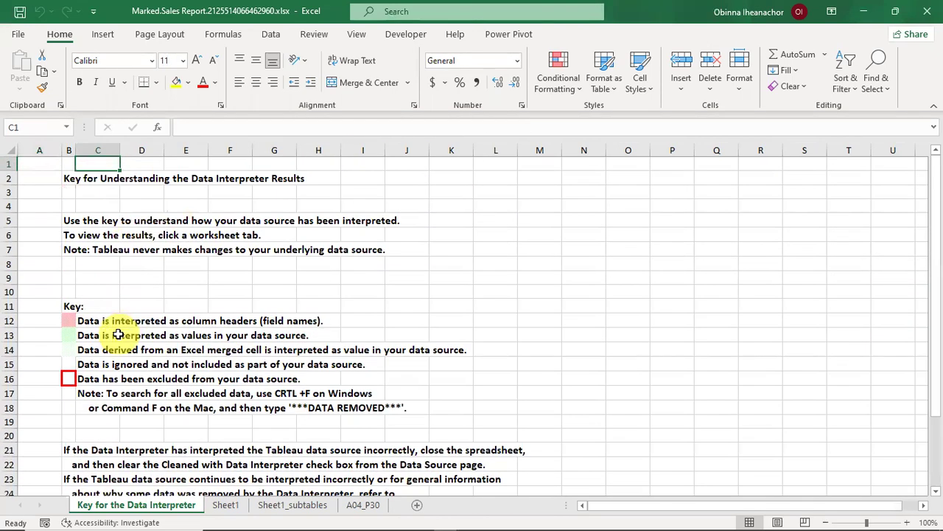
pyautogui.moveTo(527, 527)
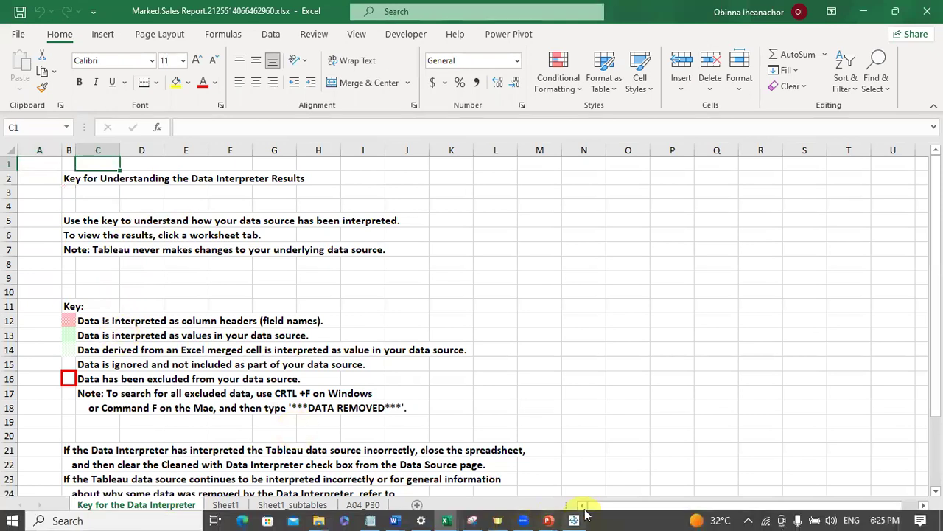
pyautogui.moveTo(574, 515)
pyautogui.click(580, 474)
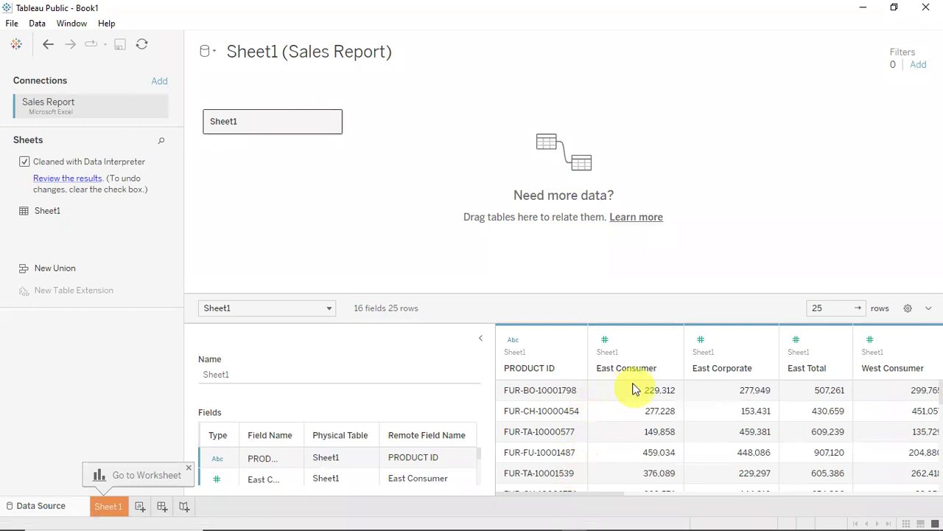
# Step: Hide the Total Consumer, Total Corporate and Total Total fields in the Sheet1 data preview
pyautogui.moveTo(586, 493); pyautogui.dragTo(906, 473)
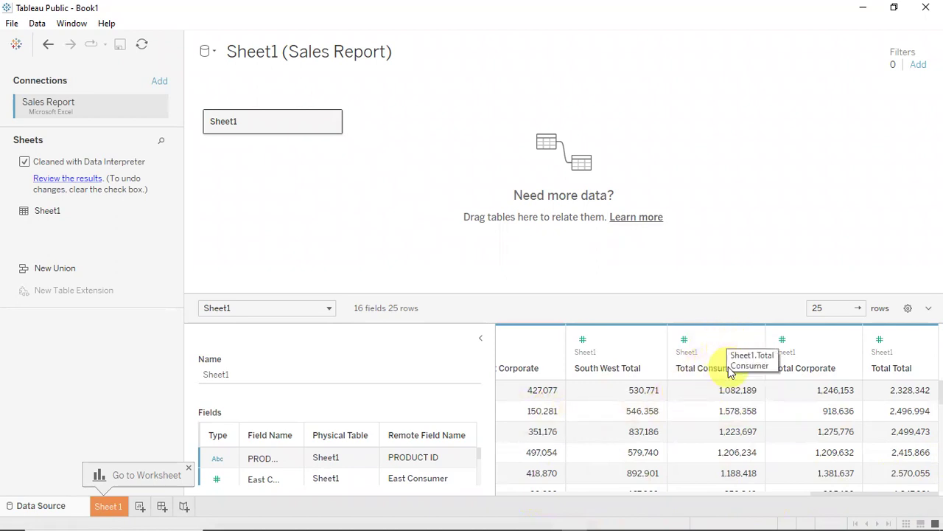
pyautogui.click(721, 341)
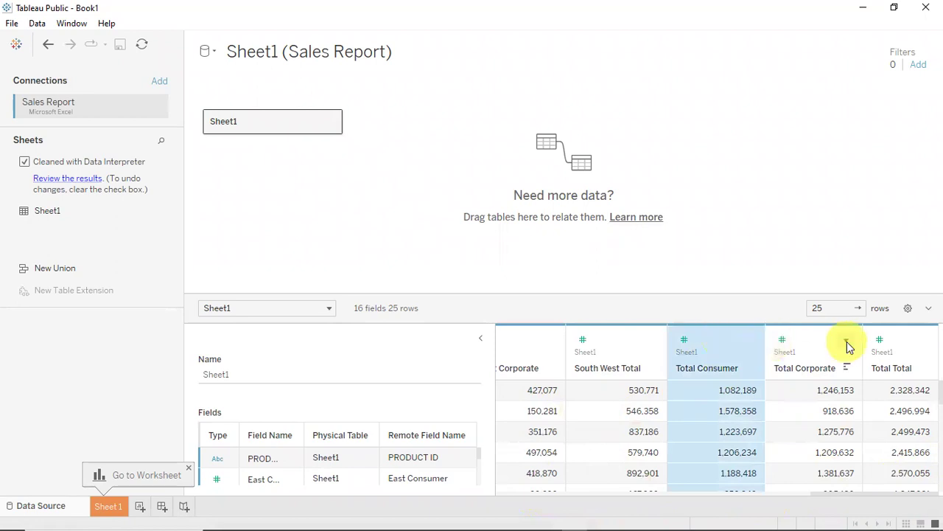
pyautogui.keyDown('shift'); pyautogui.click(903, 347); pyautogui.keyUp('shift')
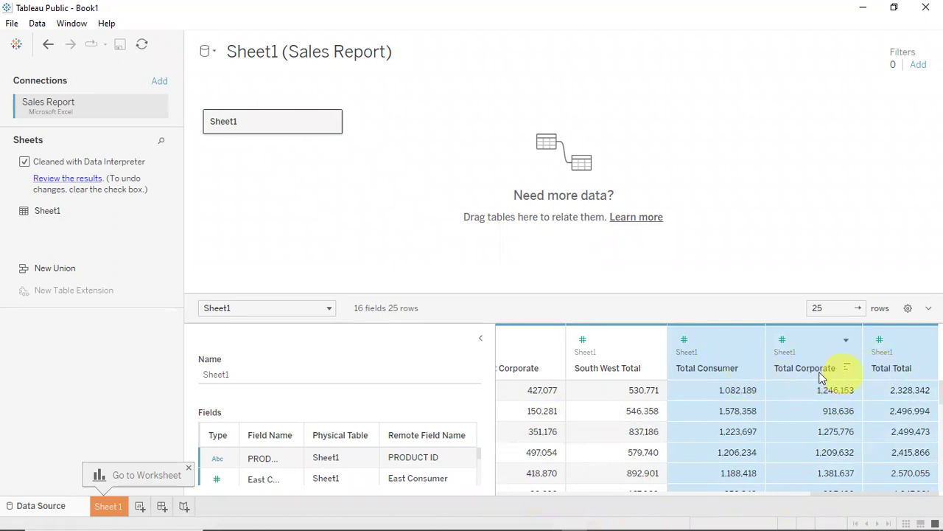
pyautogui.rightClick(719, 344)
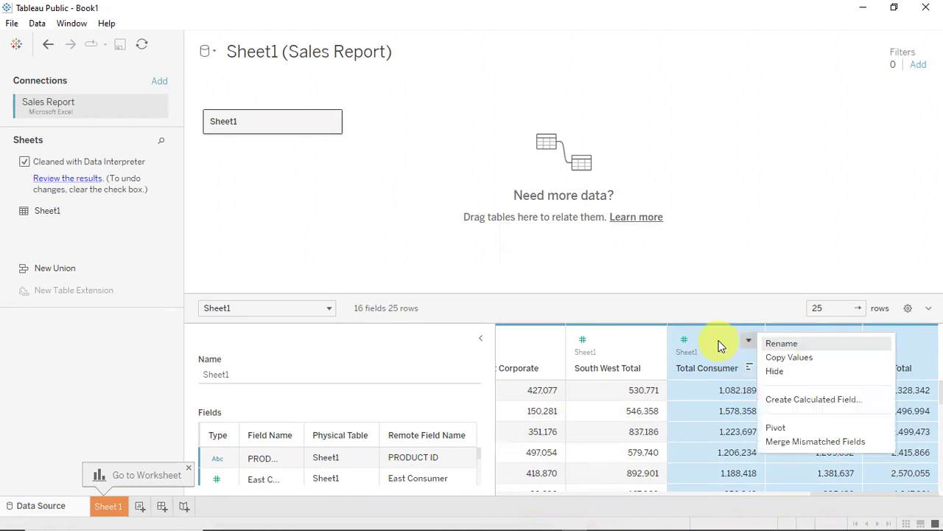
pyautogui.click(776, 372)
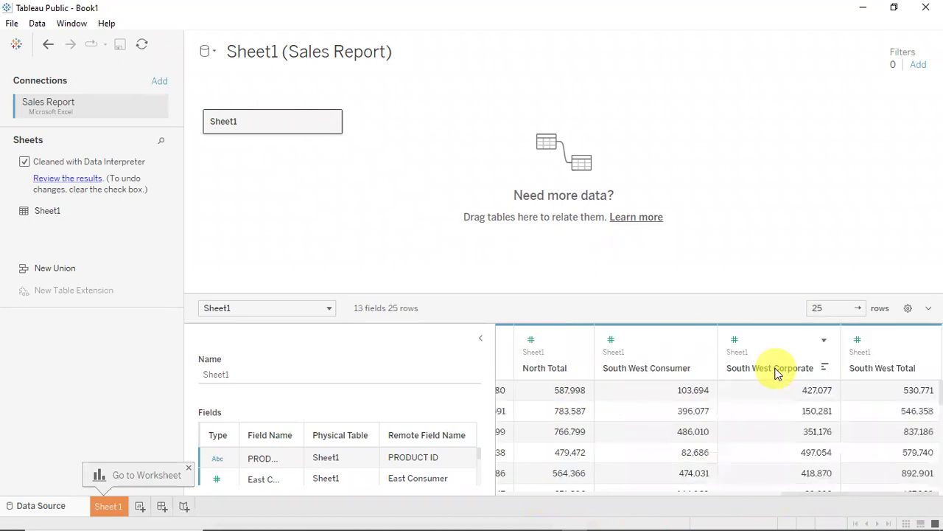
# Step: Look through the remaining Sheet1 columns from PRODUCT ID to South West Total and return to the first column
pyautogui.moveTo(832, 501); pyautogui.dragTo(931, 499)
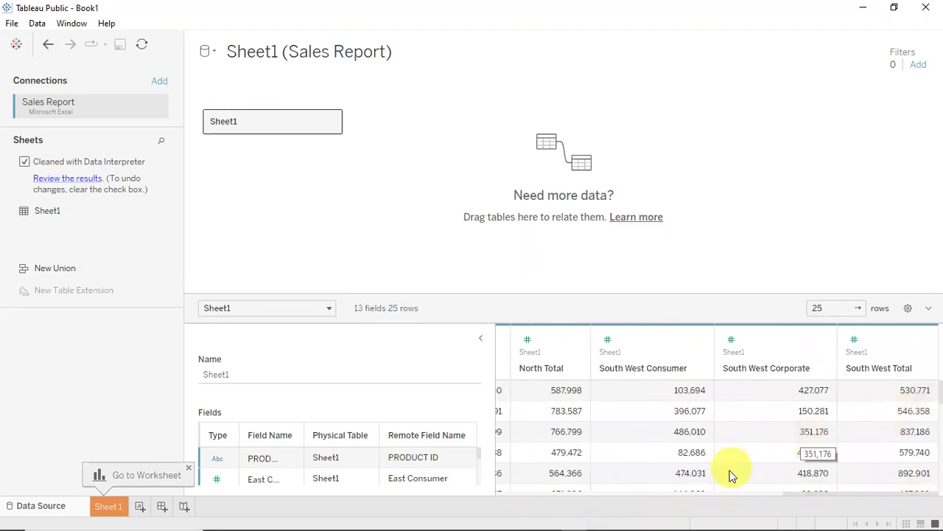
pyautogui.moveTo(824, 493); pyautogui.dragTo(518, 499)
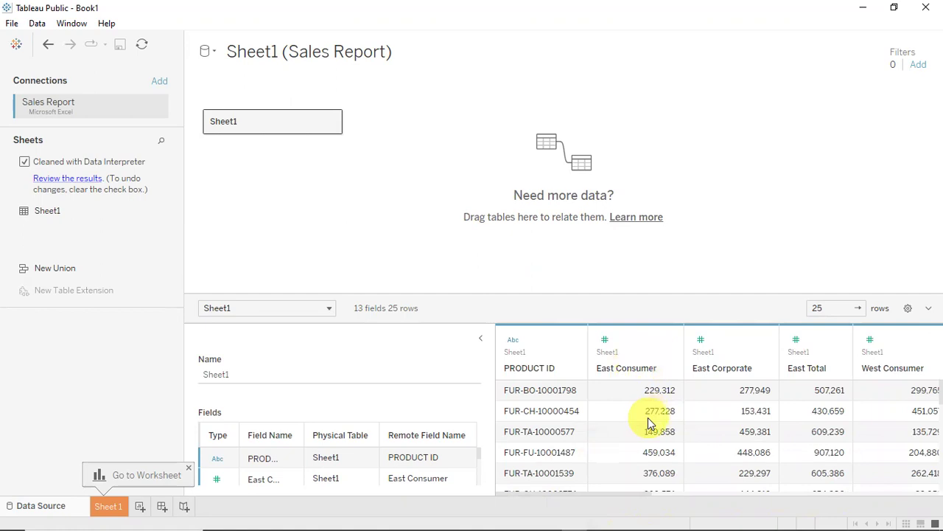
pyautogui.moveTo(614, 494)
pyautogui.mouseDown()
pyautogui.moveTo(817, 498)
pyautogui.moveTo(937, 481)
pyautogui.moveTo(813, 497)
pyautogui.moveTo(597, 502)
pyautogui.mouseUp()
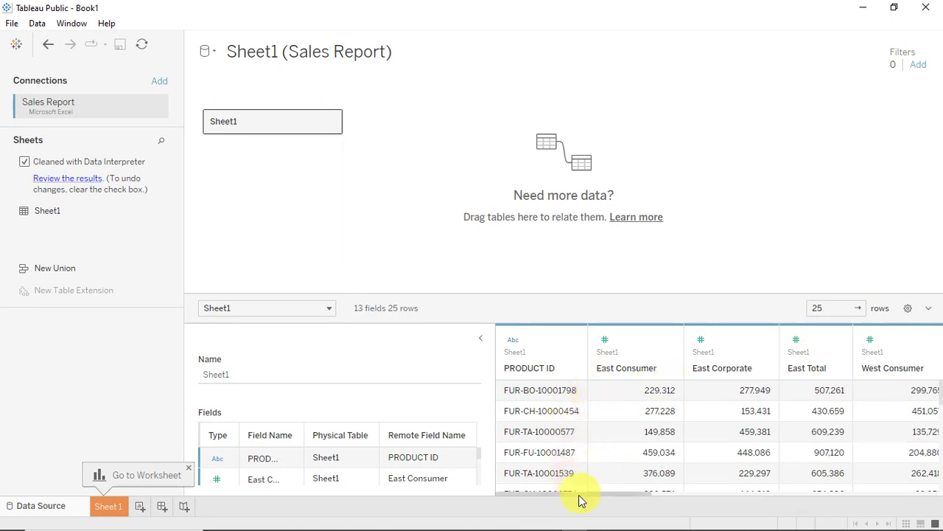
pyautogui.moveTo(625, 494); pyautogui.dragTo(930, 493)
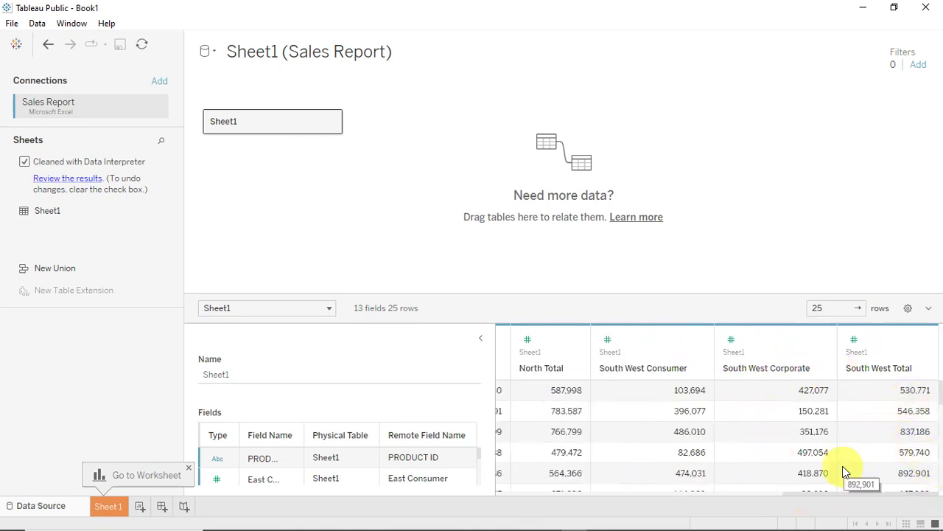
pyautogui.moveTo(844, 493); pyautogui.dragTo(488, 479)
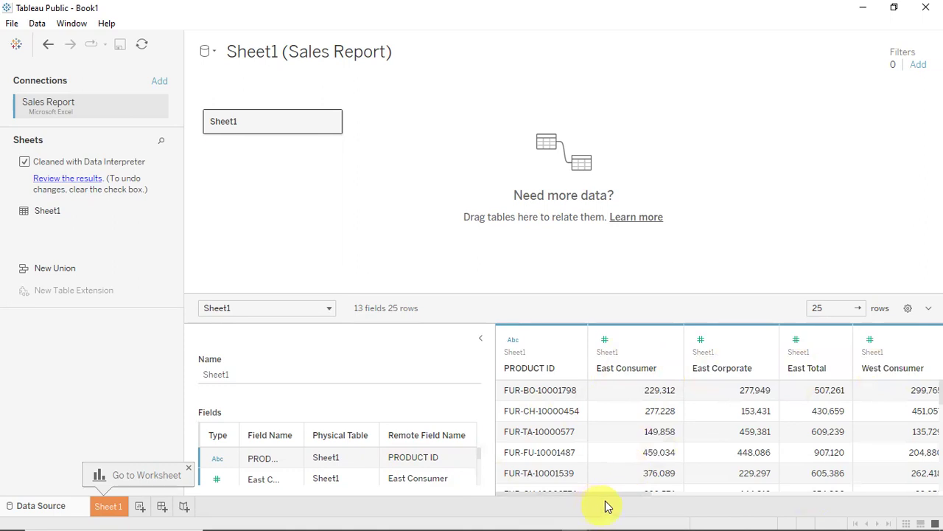
pyautogui.moveTo(608, 499); pyautogui.dragTo(933, 468)
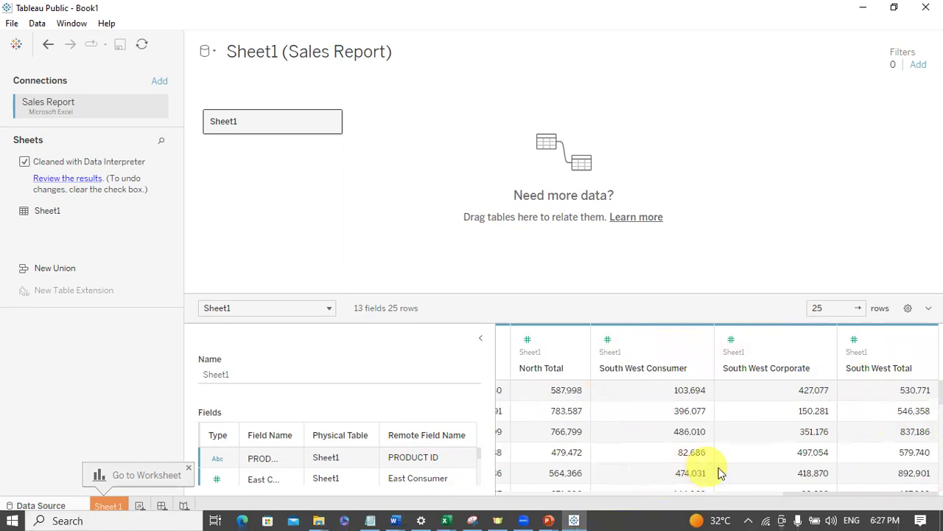
pyautogui.moveTo(808, 495); pyautogui.dragTo(503, 493)
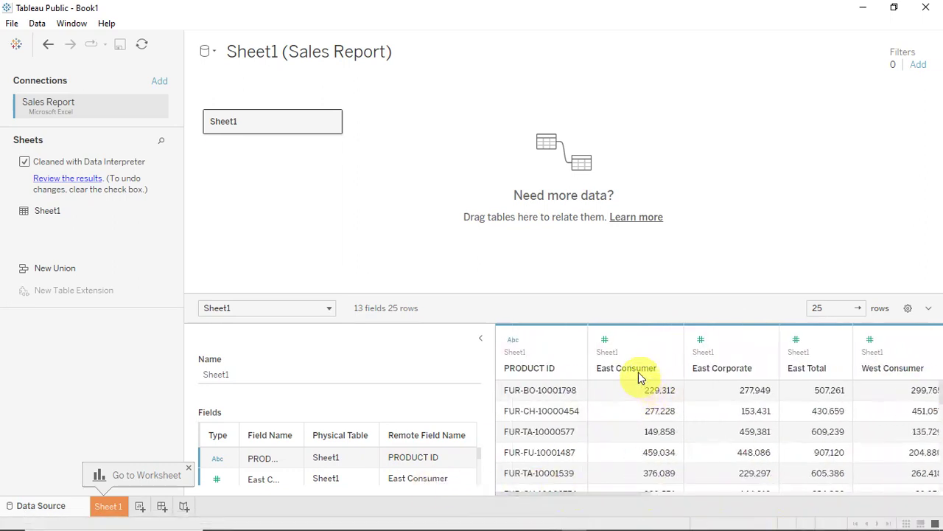
# Step: Pivot all the region columns from East Consumer through South West Total into rows, keeping PRODUCT ID as its own column
pyautogui.moveTo(616, 493); pyautogui.dragTo(933, 491)
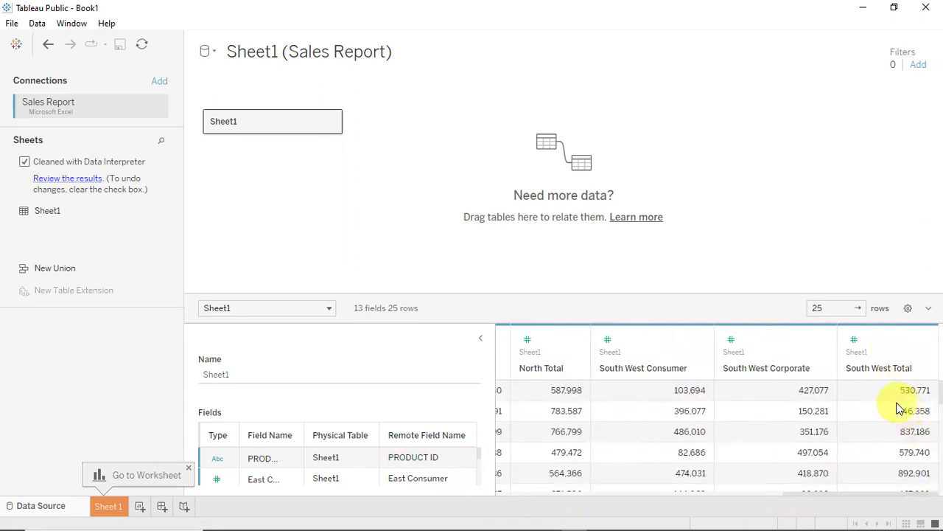
pyautogui.moveTo(819, 499); pyautogui.dragTo(458, 473)
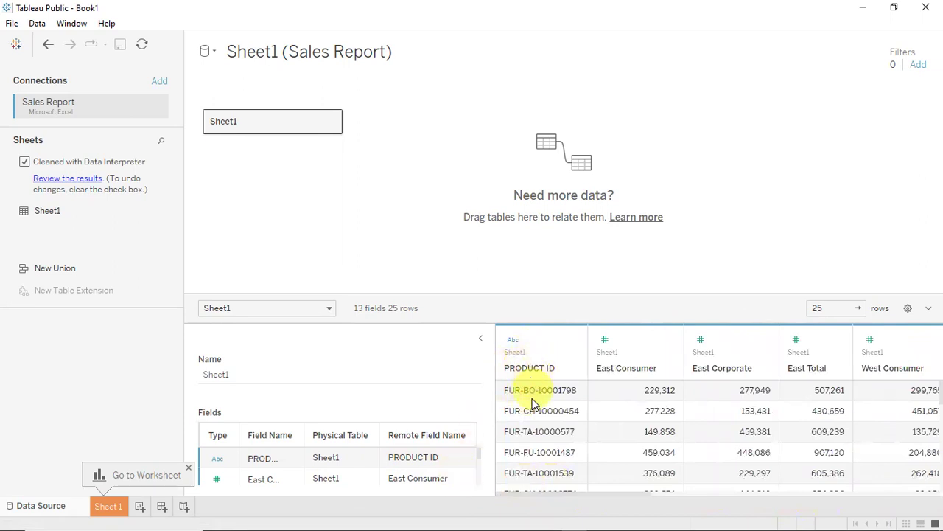
pyautogui.click(641, 345)
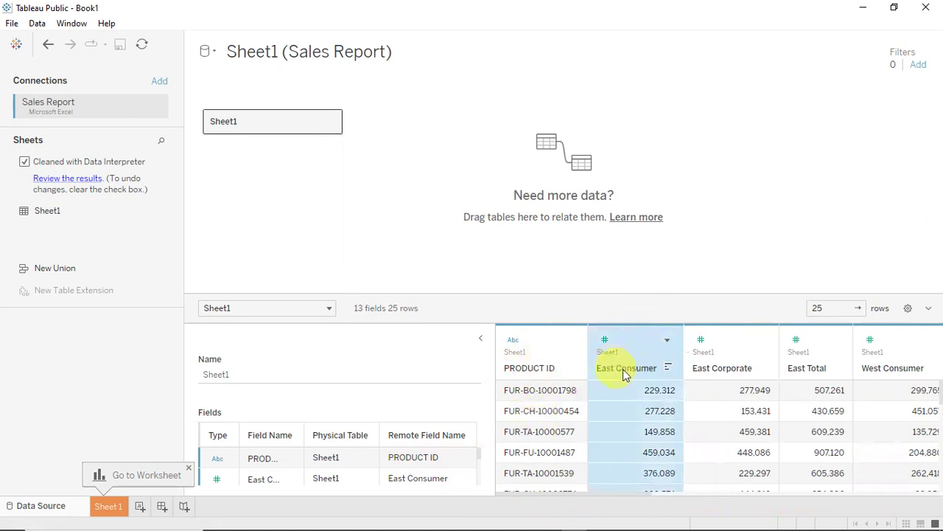
pyautogui.moveTo(623, 493); pyautogui.dragTo(931, 498)
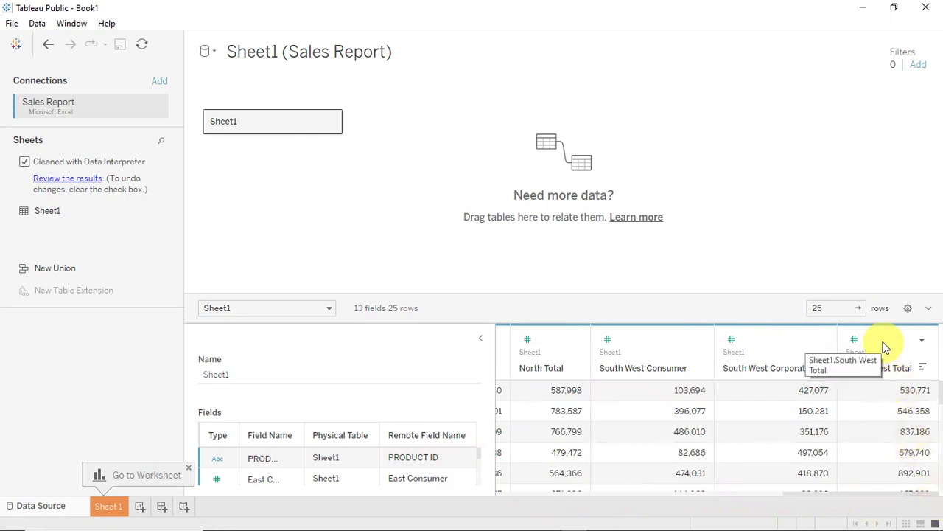
pyautogui.hotkey('ctrl', 'a')
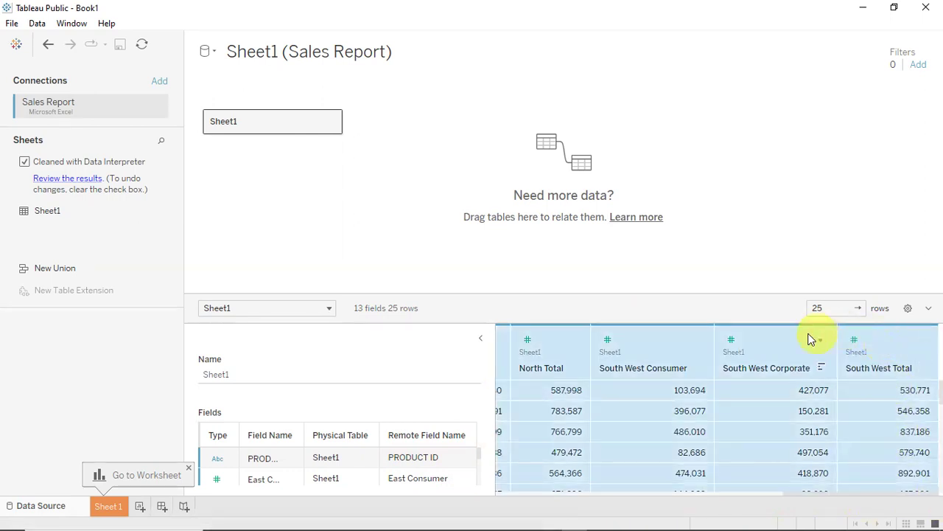
pyautogui.rightClick(649, 337)
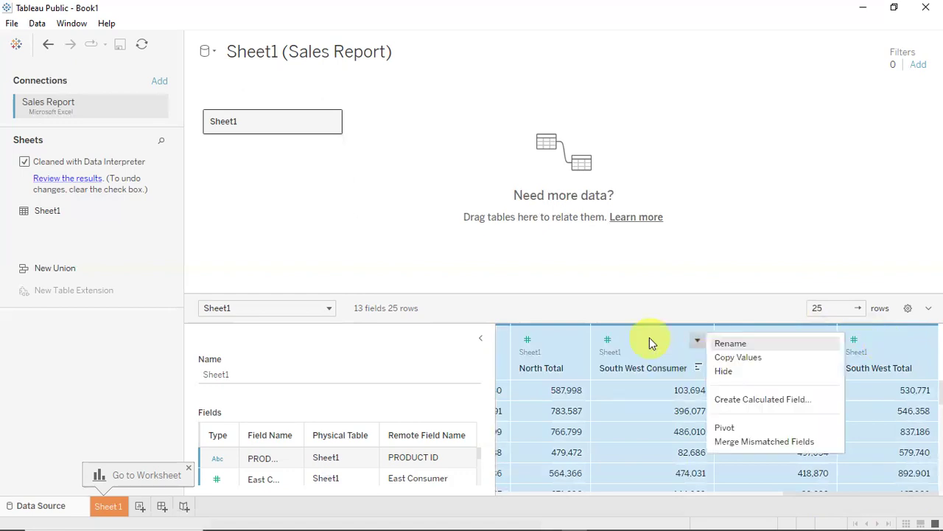
pyautogui.click(739, 426)
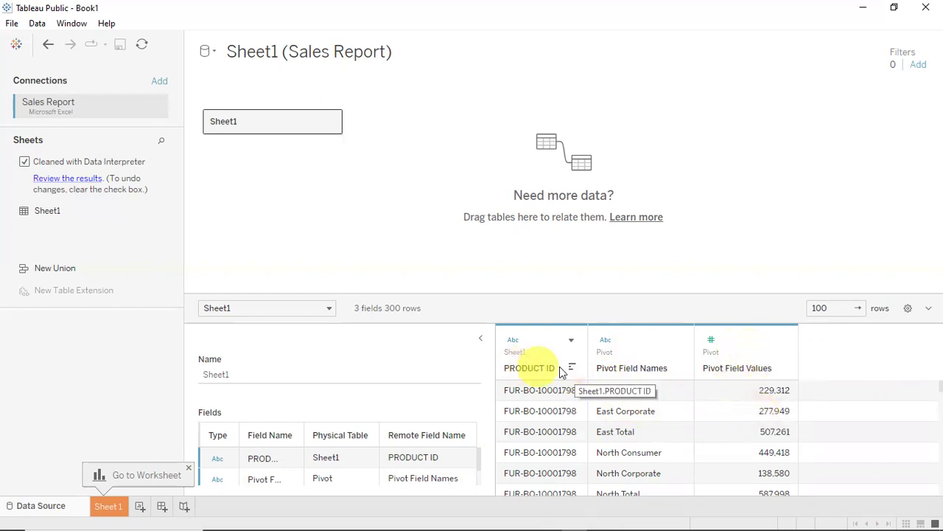
# Step: Undo and redo the pivot to compare the field and row counts before and after it
pyautogui.click(48, 49)
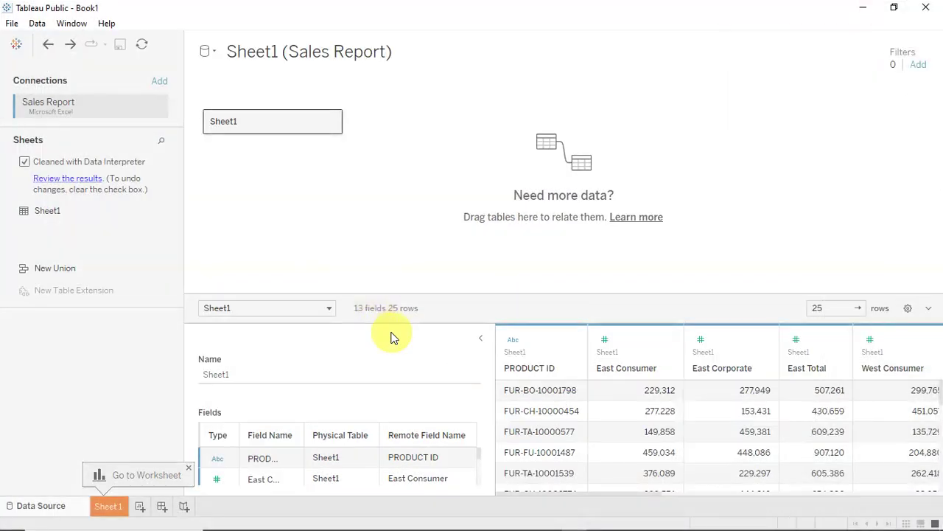
pyautogui.click(71, 46)
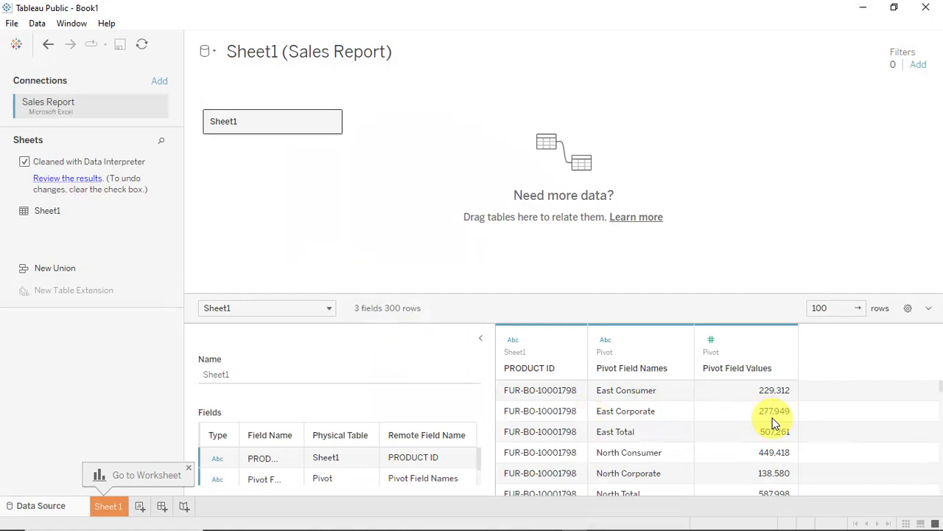
pyautogui.click(48, 48)
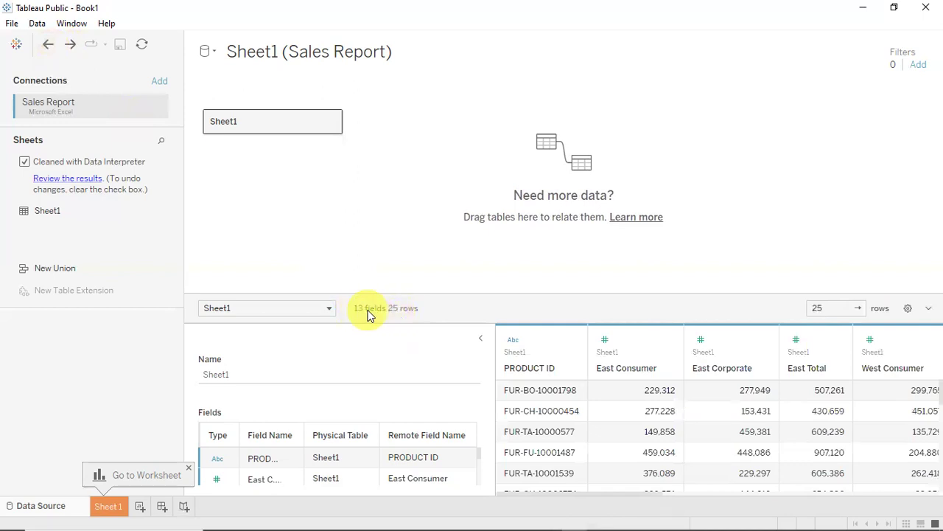
pyautogui.click(71, 45)
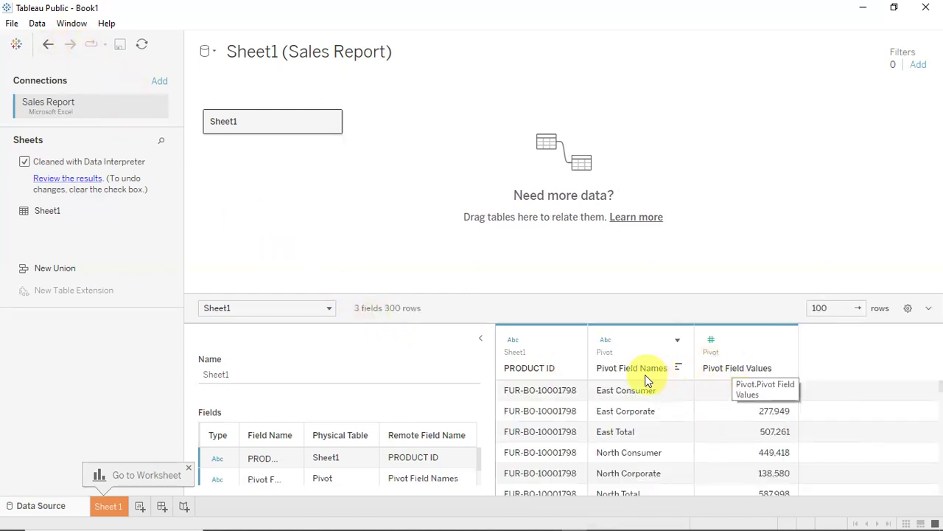
# Step: Rename the Pivot Field Values column to Sales
pyautogui.doubleClick(734, 368)
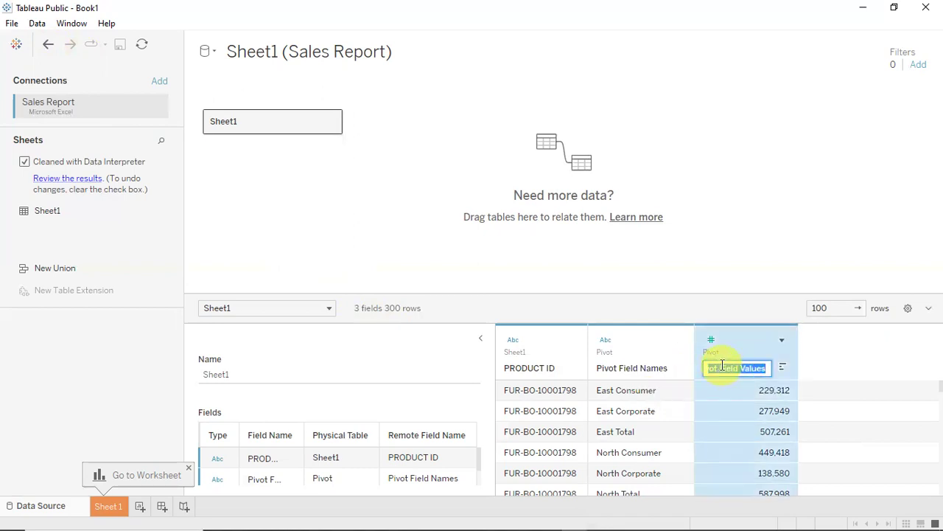
pyautogui.rightClick(722, 364)
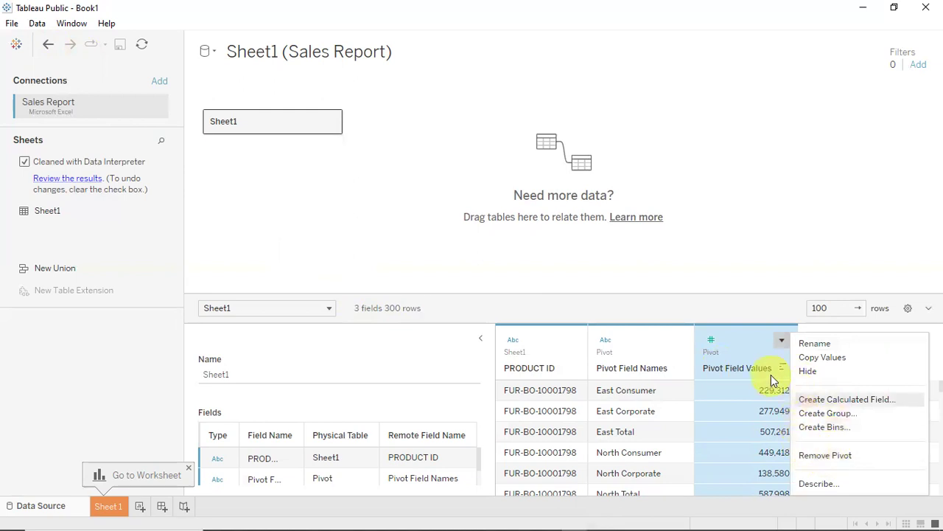
pyautogui.click(810, 344)
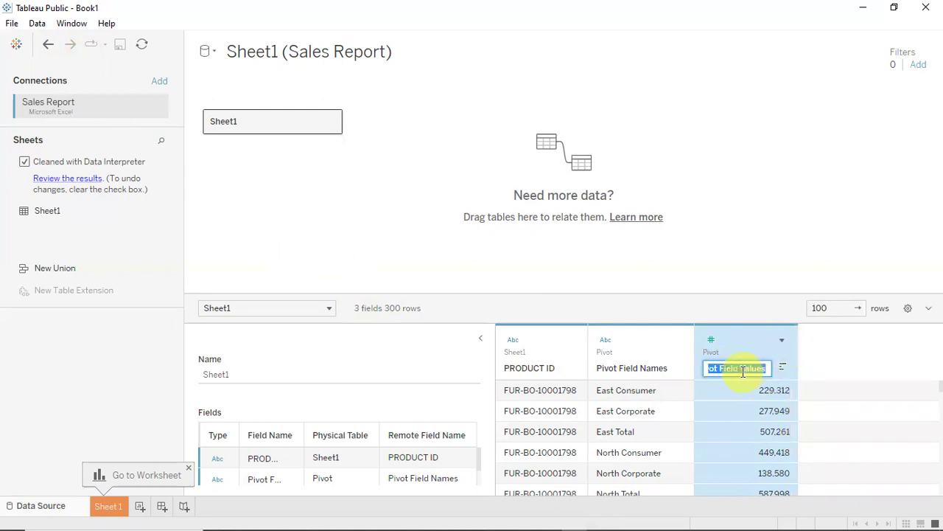
pyautogui.write('Sales')
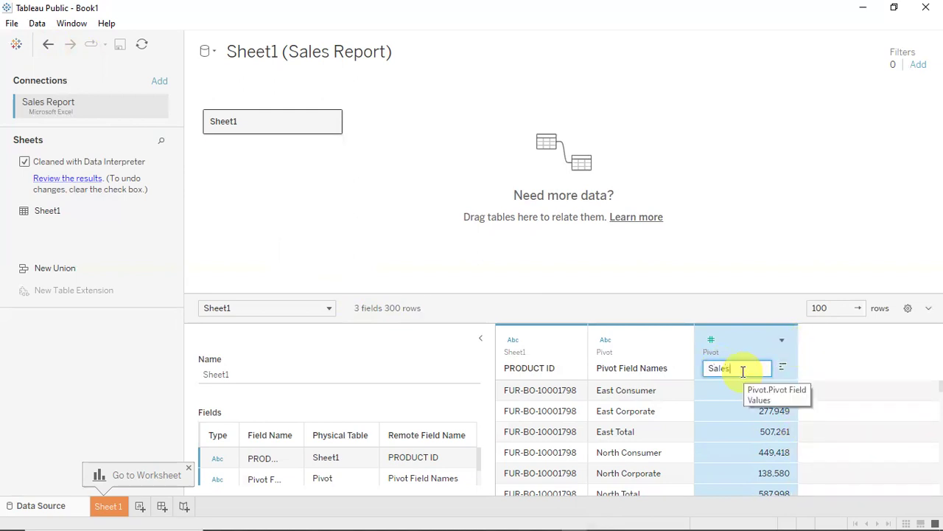
pyautogui.press('Return')
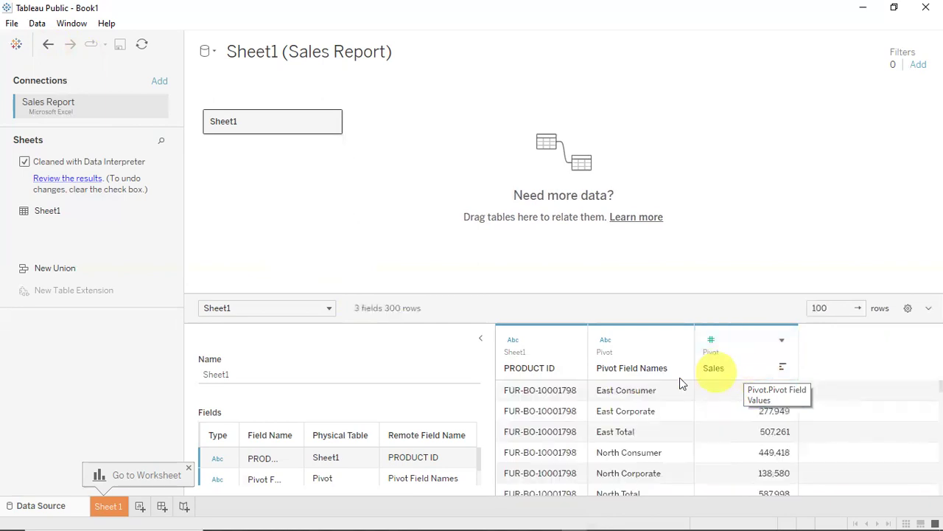
# Step: Look through the region and segment combinations in the Pivot Field Names column and return to the first row
pyautogui.click(623, 394)
pyautogui.press('Down')
pyautogui.press('Down')
pyautogui.press('Down')
pyautogui.press('Down')
pyautogui.press('Down')
pyautogui.press('Down')
pyautogui.press('Down')
pyautogui.press('Down')
pyautogui.press('Down')
pyautogui.press('Down')
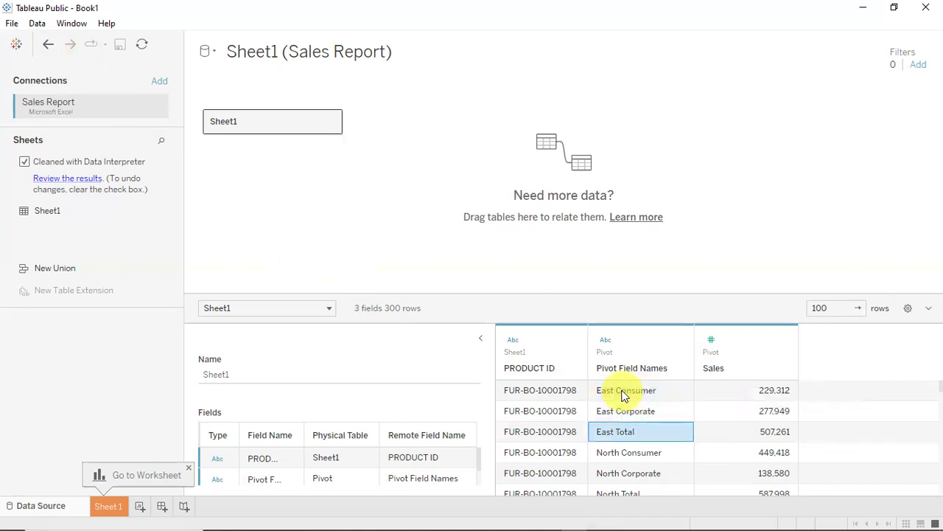
pyautogui.press('Down')
pyautogui.press('Down')
pyautogui.press('Down')
pyautogui.press('Down')
pyautogui.press('Down')
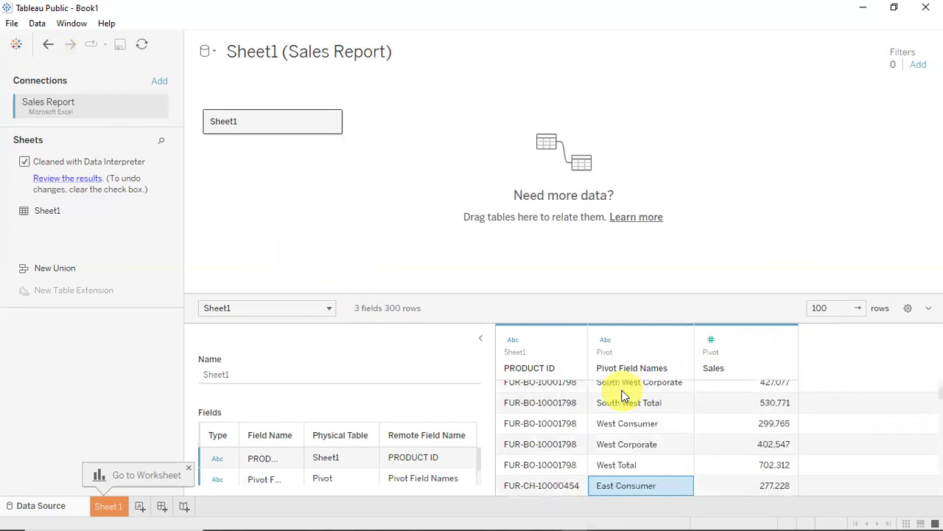
pyautogui.press('Up')
pyautogui.press('Down')
pyautogui.press('Down')
pyautogui.press('Down')
pyautogui.press('Down')
pyautogui.press('Down')
pyautogui.press('Down')
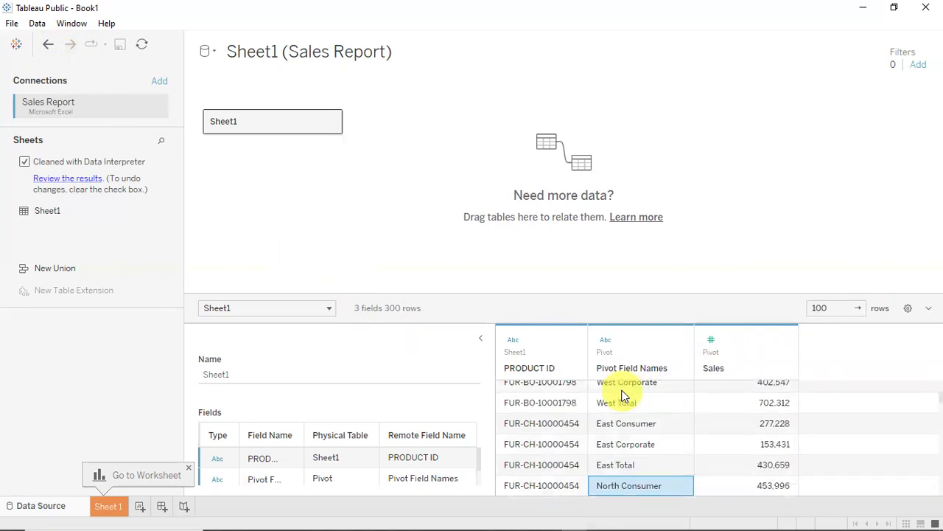
pyautogui.press('Up')
pyautogui.press('Up')
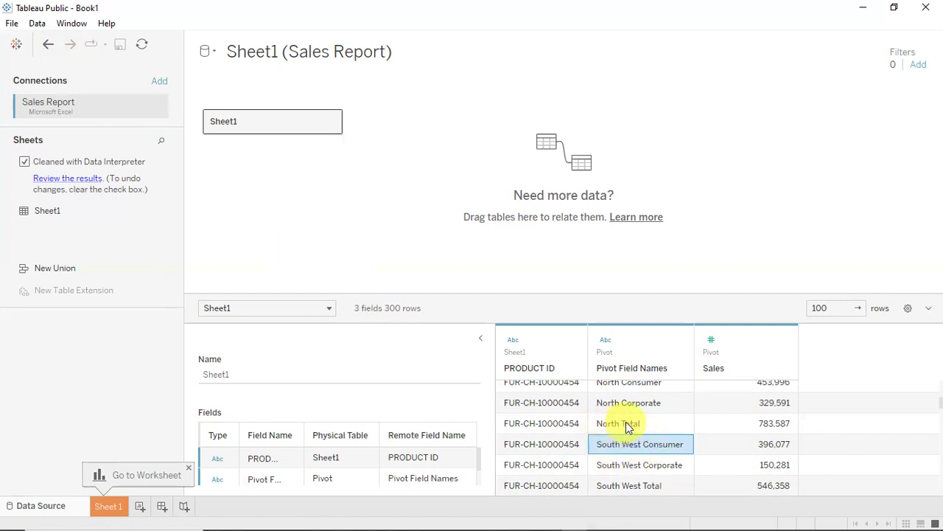
pyautogui.click(635, 426)
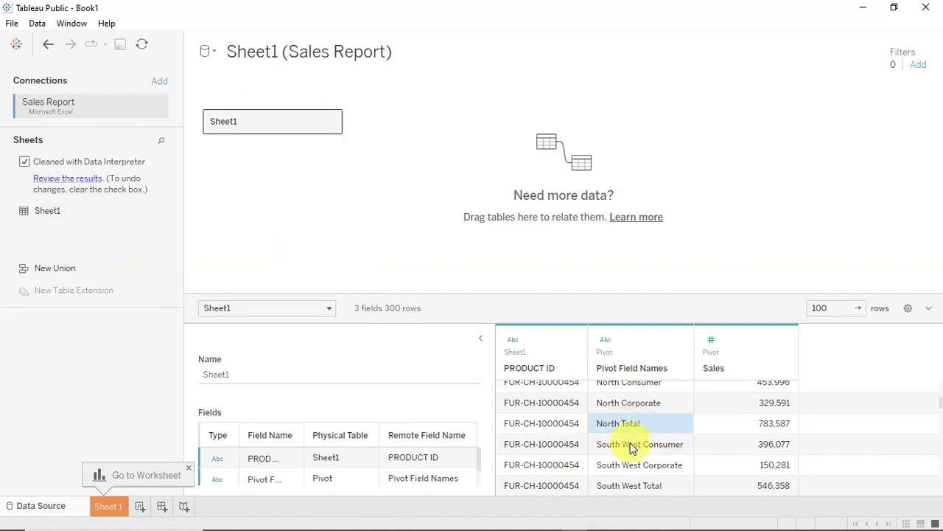
pyautogui.click(624, 446)
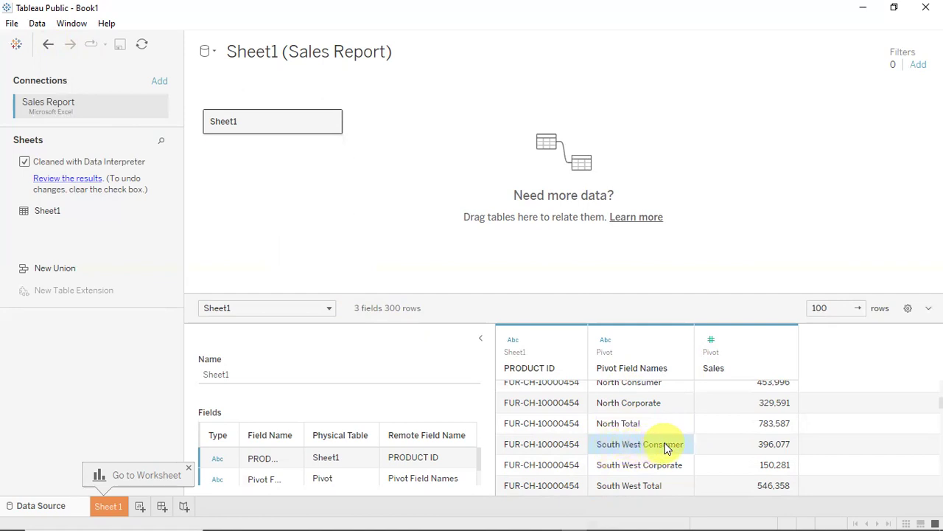
pyautogui.click(649, 401)
pyautogui.press('Up')
pyautogui.press('Up')
pyautogui.press('Up')
pyautogui.press('Up')
pyautogui.press('Up')
pyautogui.press('Up')
pyautogui.press('Up')
pyautogui.press('Up')
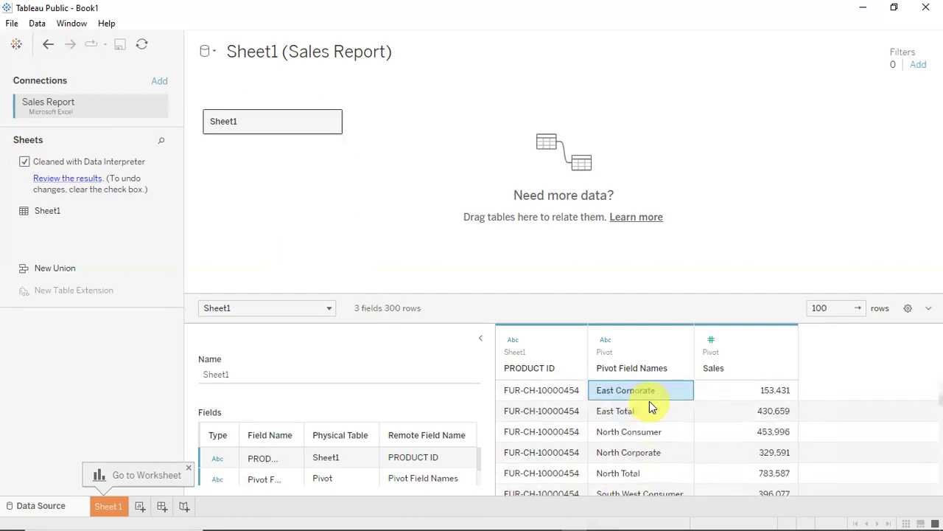
pyautogui.press('Up')
pyautogui.press('Up')
pyautogui.press('Up')
pyautogui.press('Up')
pyautogui.press('Up')
pyautogui.press('Up')
pyautogui.press('Up')
pyautogui.press('Up')
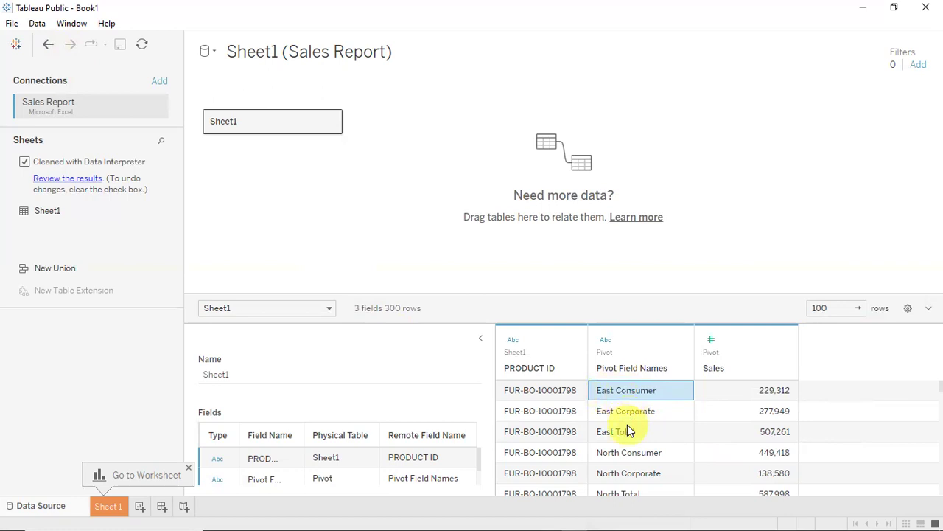
# Step: Examine how the Pivot Field Names values combine region and segment words, including the two-word South West entries
pyautogui.press('Down')
pyautogui.press('Down')
pyautogui.press('Down')
pyautogui.press('Down')
pyautogui.press('Down')
pyautogui.press('Down')
pyautogui.press('Down')
pyautogui.press('Down')
pyautogui.press('Down')
pyautogui.press('Down')
pyautogui.press('Down')
pyautogui.press('Down')
pyautogui.press('Down')
pyautogui.press('Down')
pyautogui.press('Down')
pyautogui.press('Down')
pyautogui.press('Up')
pyautogui.press('Up')
pyautogui.press('Up')
pyautogui.press('Up')
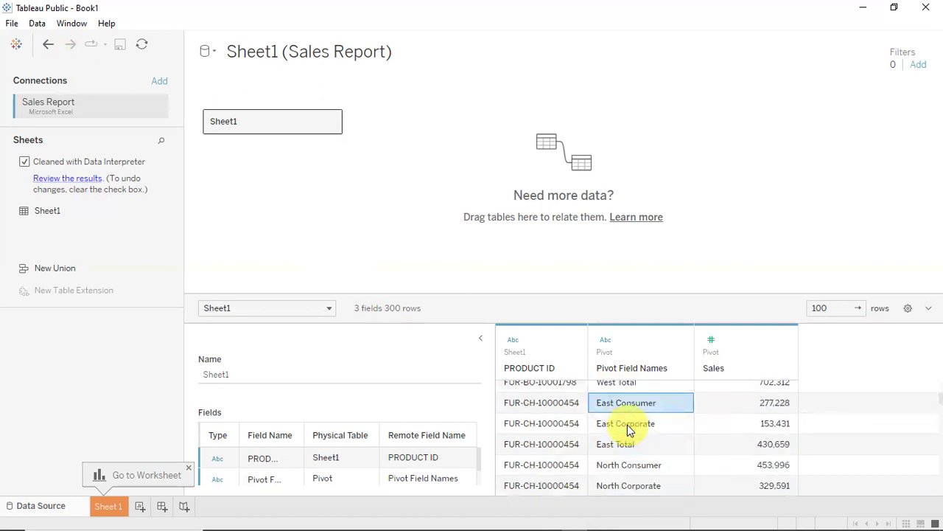
pyautogui.press('Up')
pyautogui.press('Up')
pyautogui.press('Up')
pyautogui.press('Up')
pyautogui.press('Up')
pyautogui.press('Down')
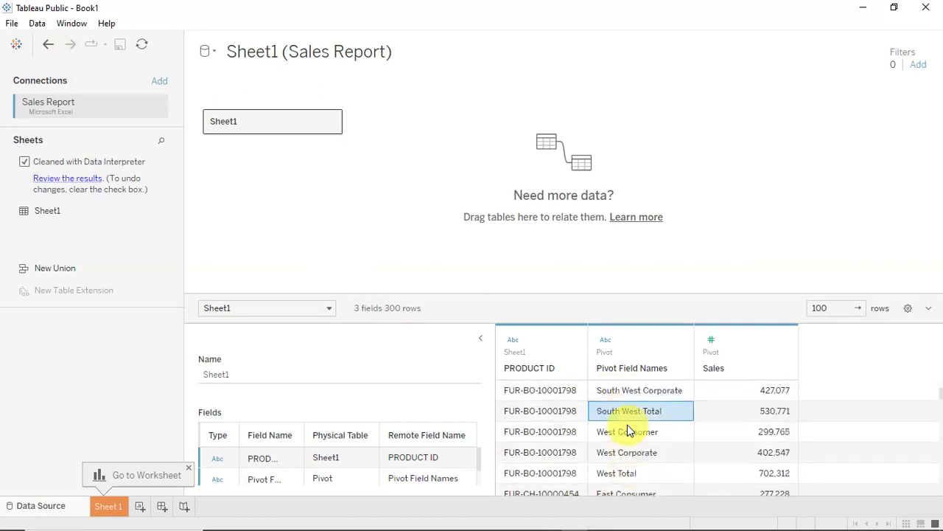
pyautogui.click(647, 393)
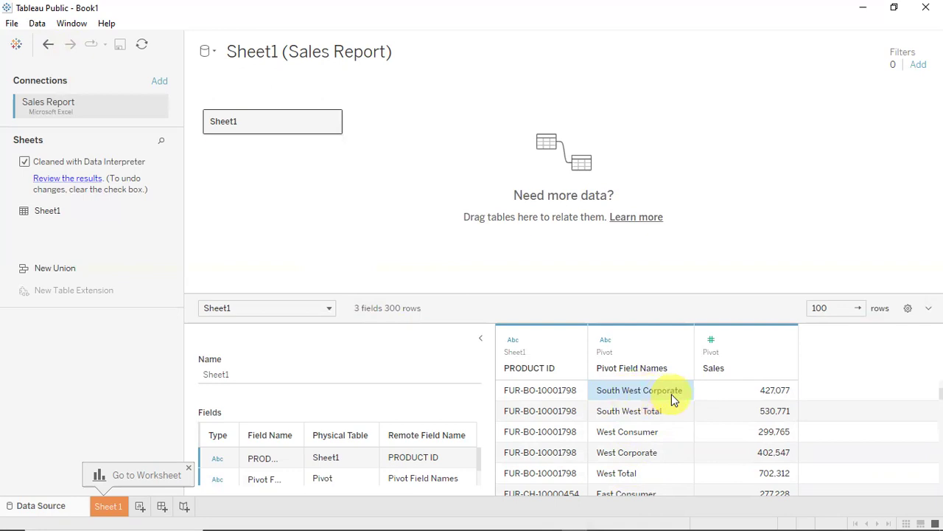
# Step: Apply a custom split to Pivot Field Names, using a space separator and splitting off the last 1 column
pyautogui.click(636, 353)
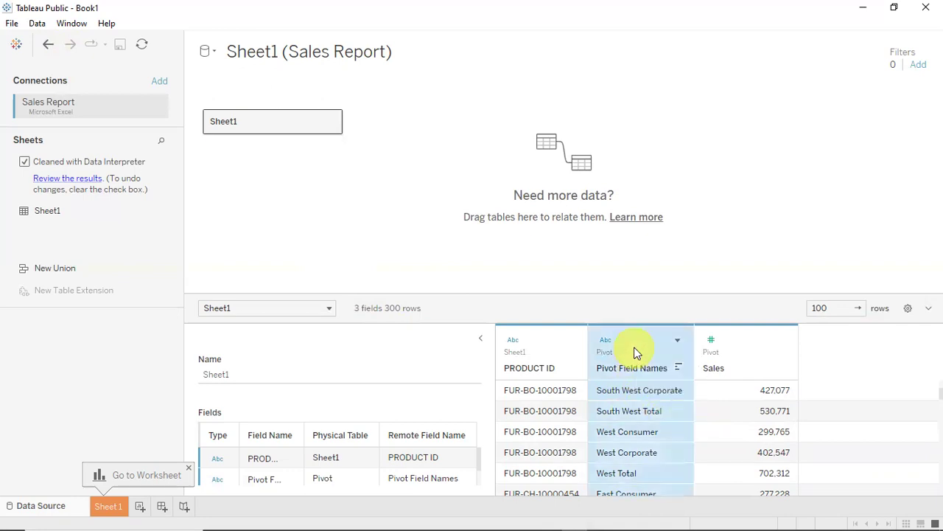
pyautogui.rightClick(636, 353)
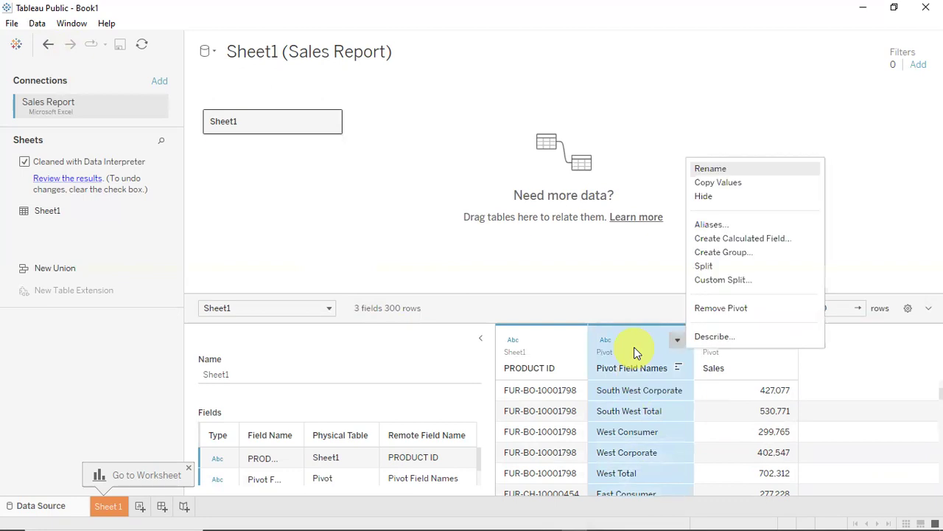
pyautogui.click(722, 280)
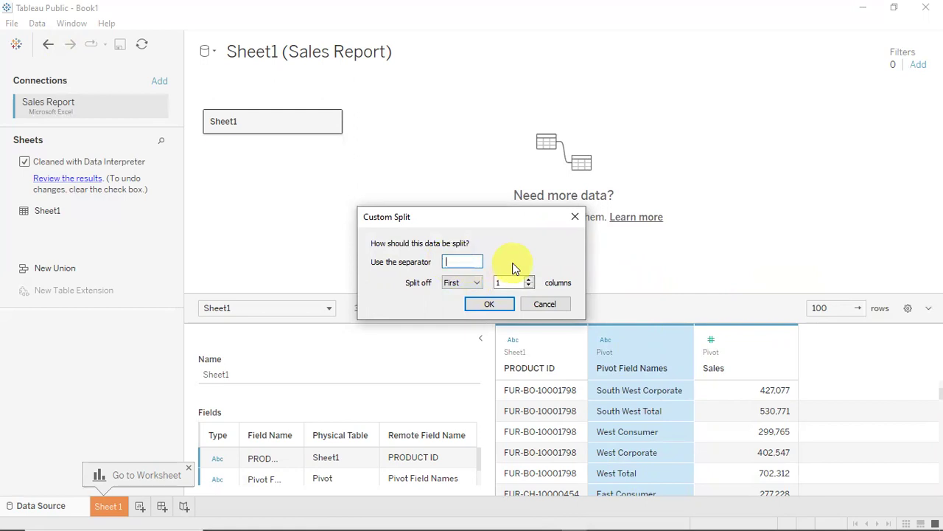
pyautogui.click(476, 286)
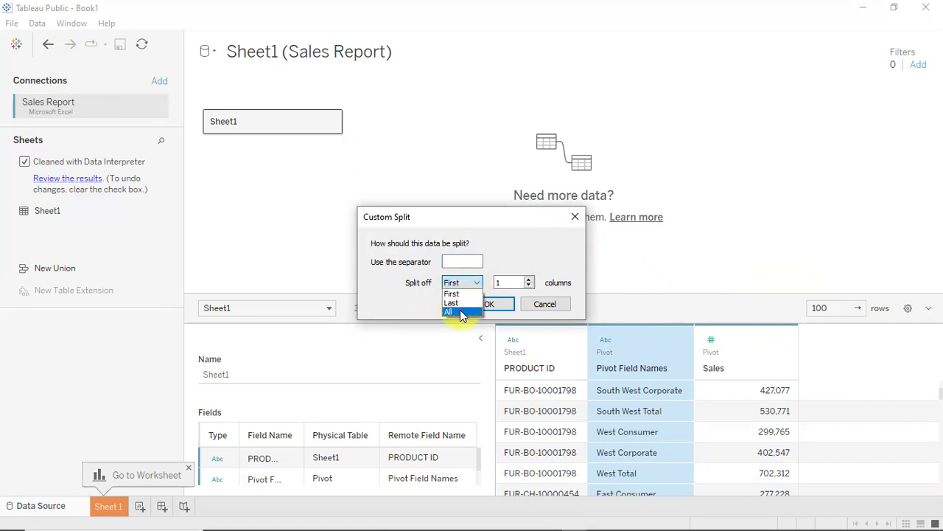
pyautogui.click(460, 305)
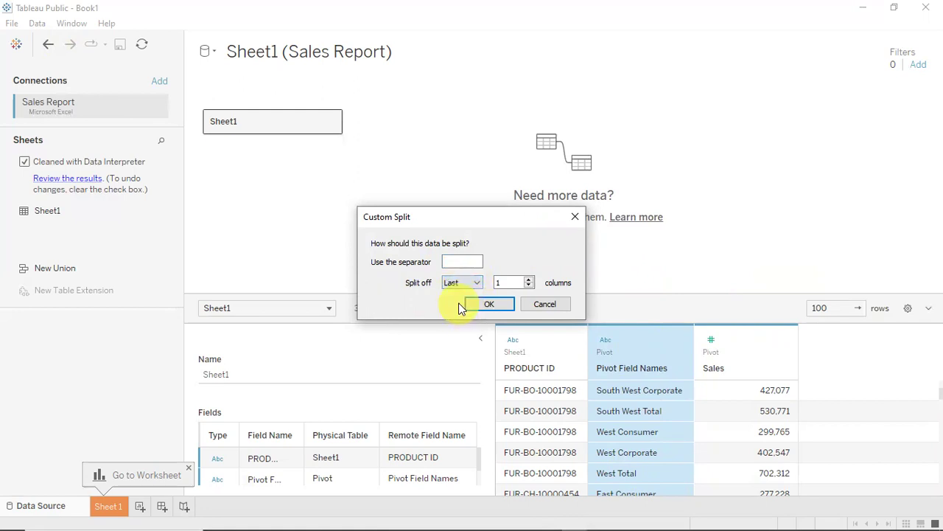
pyautogui.click(528, 280)
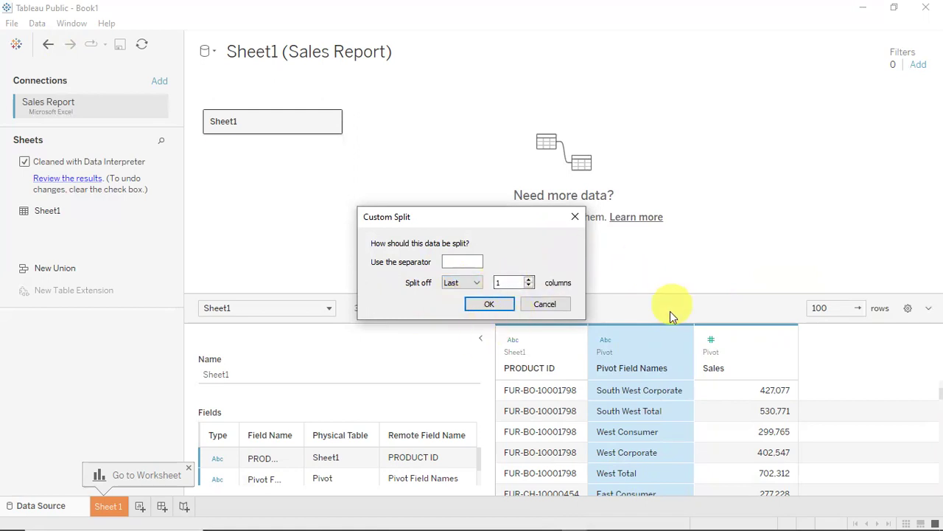
pyautogui.click(491, 307)
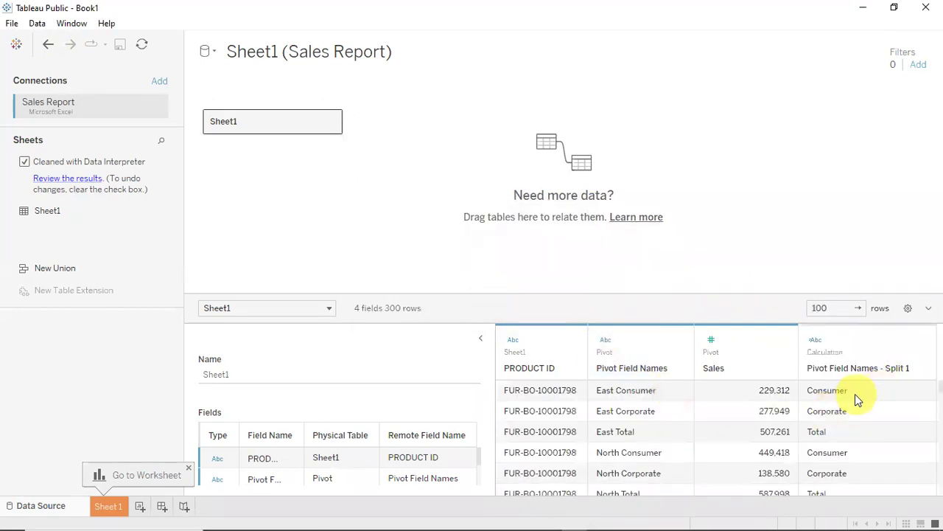
# Step: Check the values in the new split column row by row against the Pivot Field Names values
pyautogui.click(844, 388)
pyautogui.press('Down')
pyautogui.press('Down')
pyautogui.press('Down')
pyautogui.press('Down')
pyautogui.press('Down')
pyautogui.press('Down')
pyautogui.press('Down')
pyautogui.press('Down')
pyautogui.press('Down')
pyautogui.press('Down')
pyautogui.press('Down')
pyautogui.press('Down')
pyautogui.press('Down')
pyautogui.press('Down')
pyautogui.press('Down')
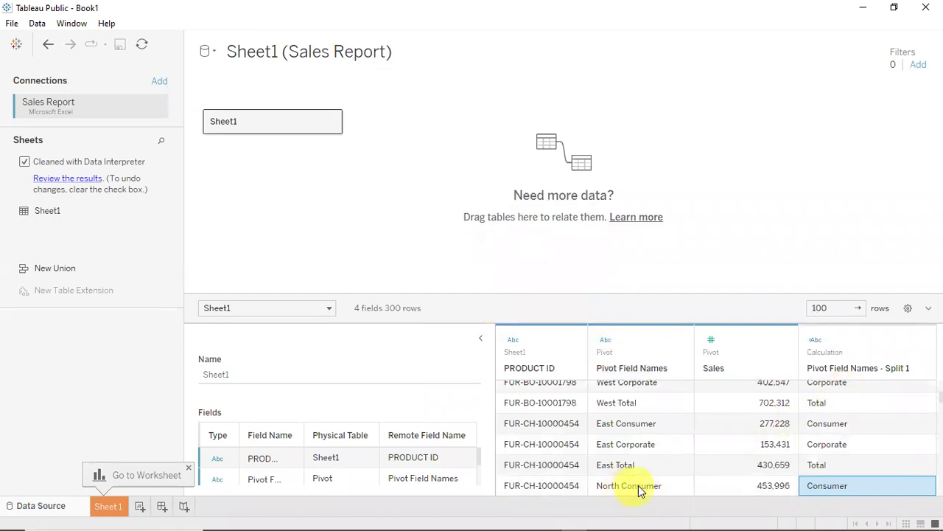
# Step: Compare the split column with the Pivot Field Names values down to the South West rows of product FUR-CH-10000454
pyautogui.click(823, 482)
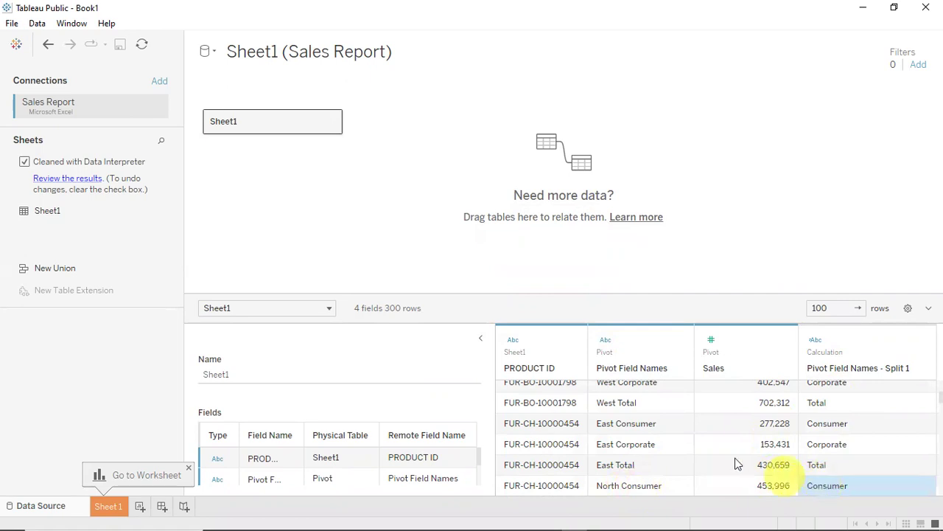
pyautogui.click(661, 445)
pyautogui.click(835, 445)
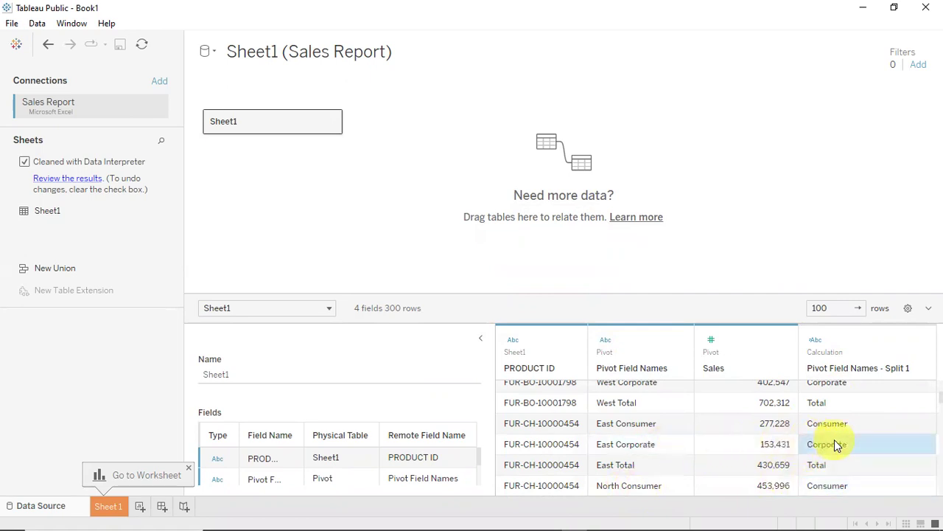
pyautogui.press('Down')
pyautogui.press('Down')
pyautogui.press('Down')
pyautogui.press('Down')
pyautogui.press('Down')
pyautogui.press('Down')
pyautogui.press('Down')
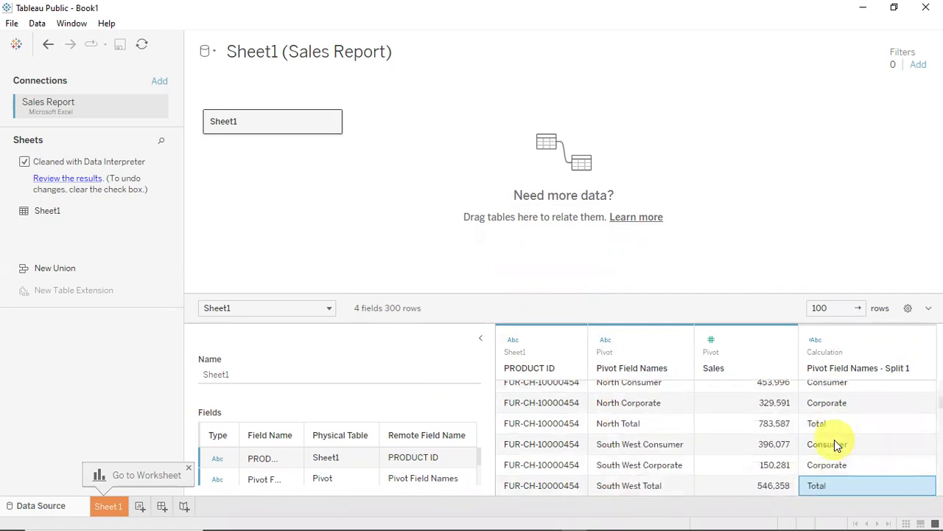
pyautogui.click(640, 459)
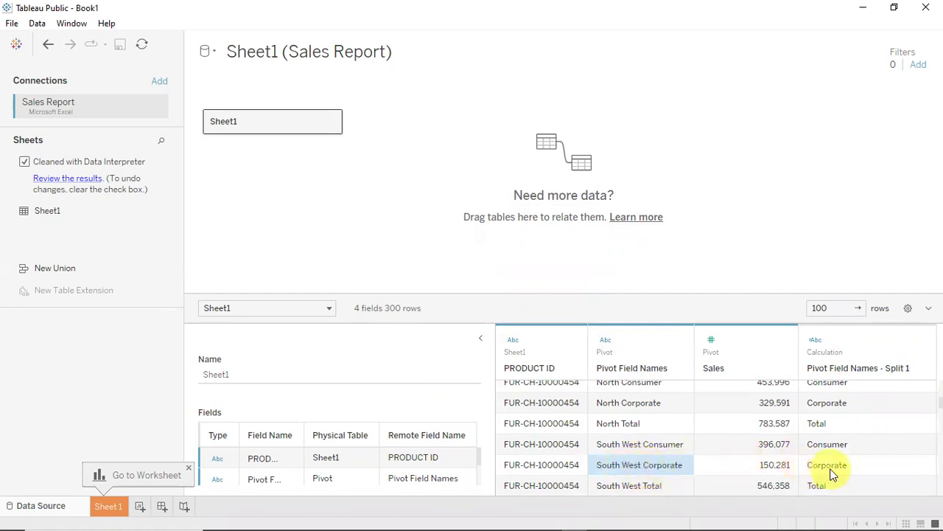
# Step: Rename the Pivot Field Names - Split 1 column to Segment
pyautogui.doubleClick(844, 367)
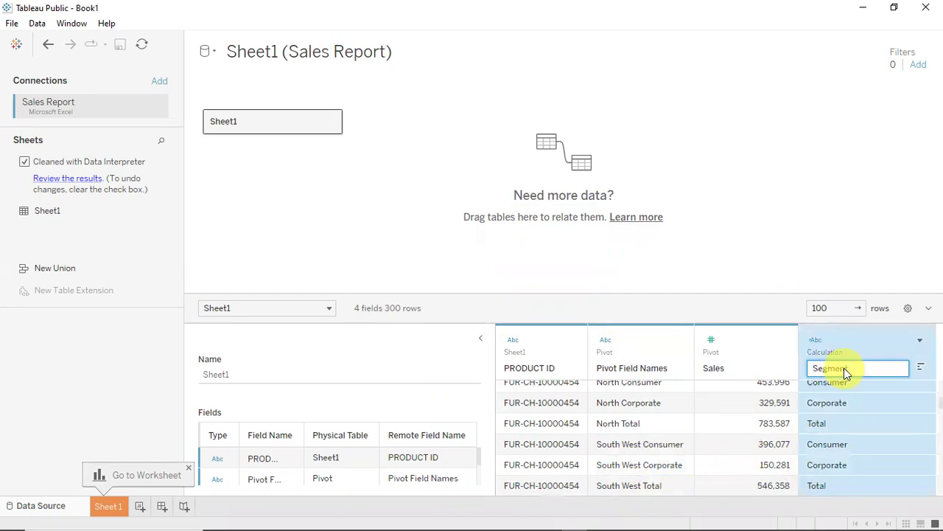
pyautogui.press('Return')
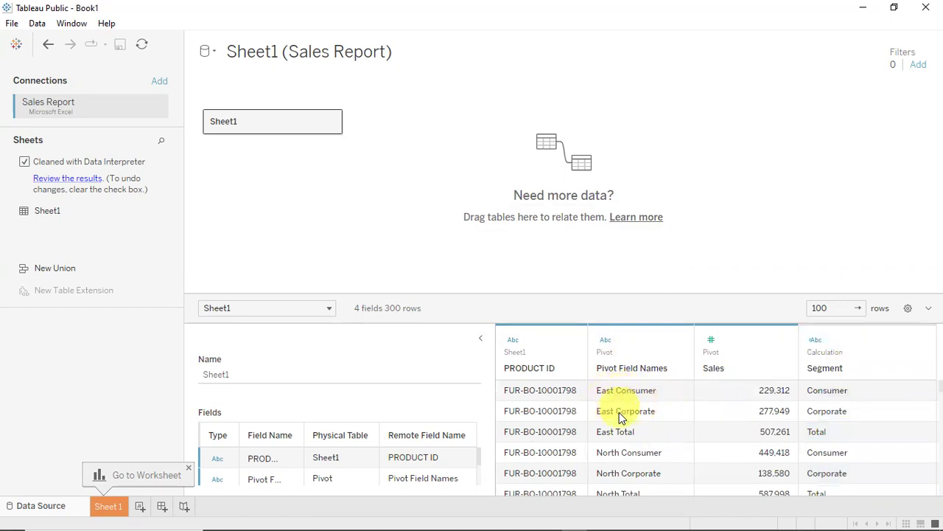
# Step: Examine the region part of the Pivot Field Names values, comparing one-word North entries with two-word South West entries, and return to the first row
pyautogui.click(622, 458)
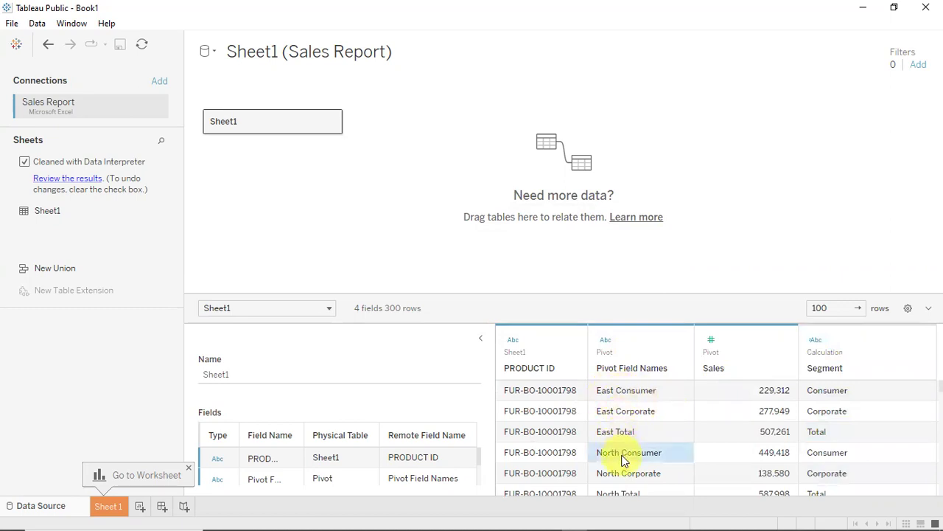
pyautogui.press('Down')
pyautogui.press('Down')
pyautogui.press('Down')
pyautogui.press('Down')
pyautogui.press('Down')
pyautogui.press('Down')
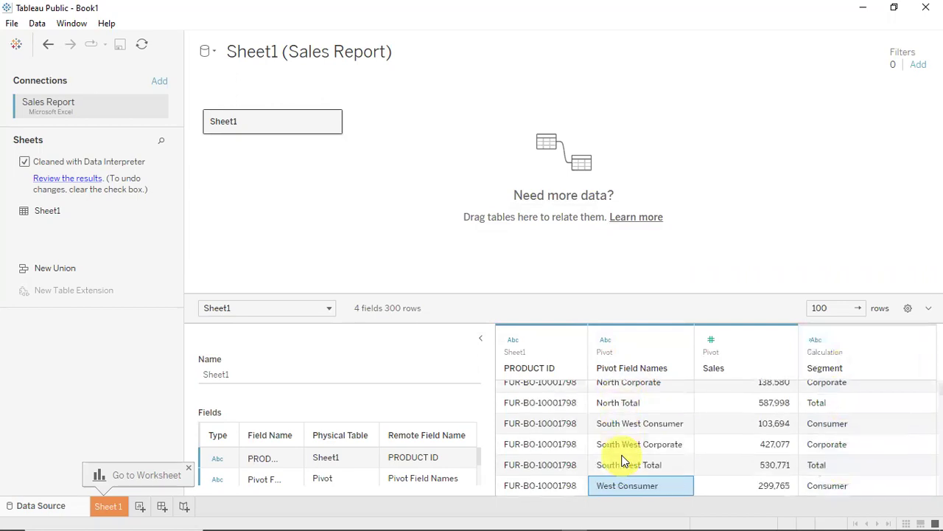
pyautogui.click(616, 406)
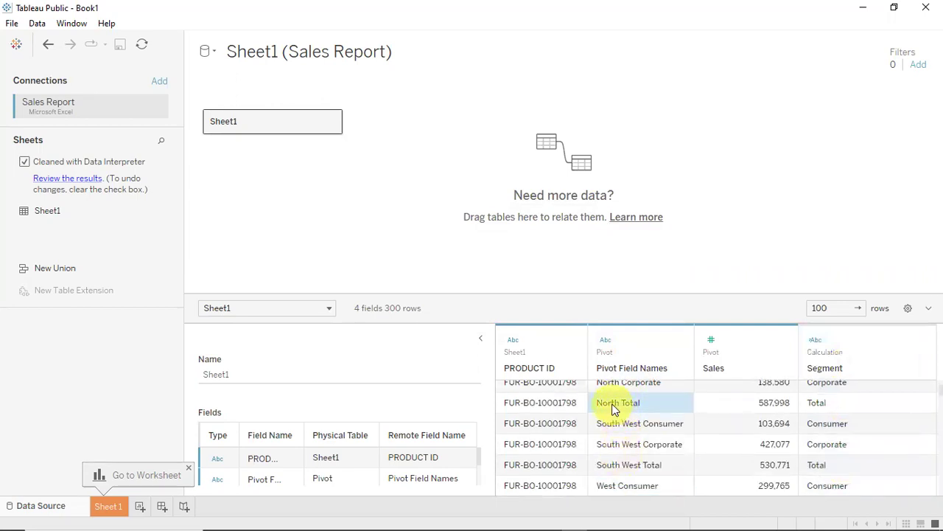
pyautogui.click(619, 423)
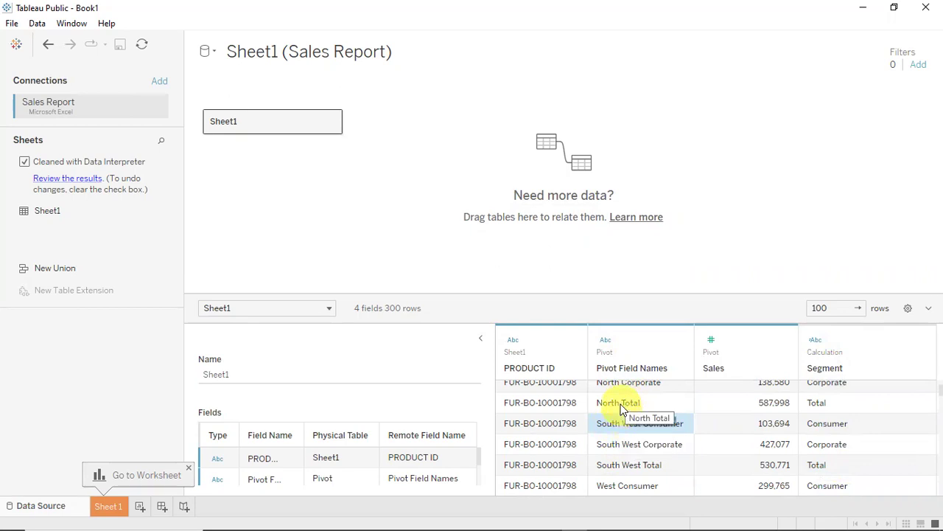
pyautogui.click(616, 404)
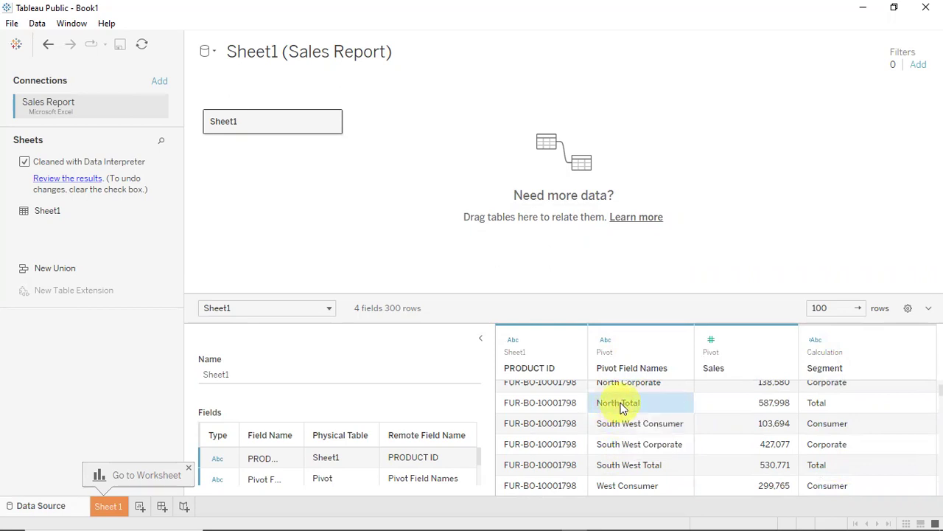
pyautogui.click(617, 425)
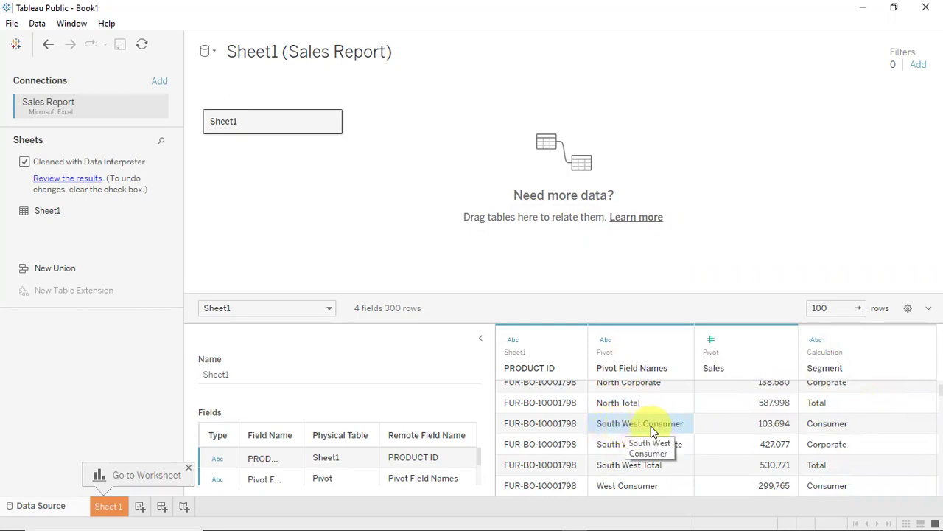
pyautogui.press('Up')
pyautogui.press('Up')
pyautogui.press('Up')
pyautogui.press('Up')
pyautogui.press('Up')
pyautogui.press('Up')
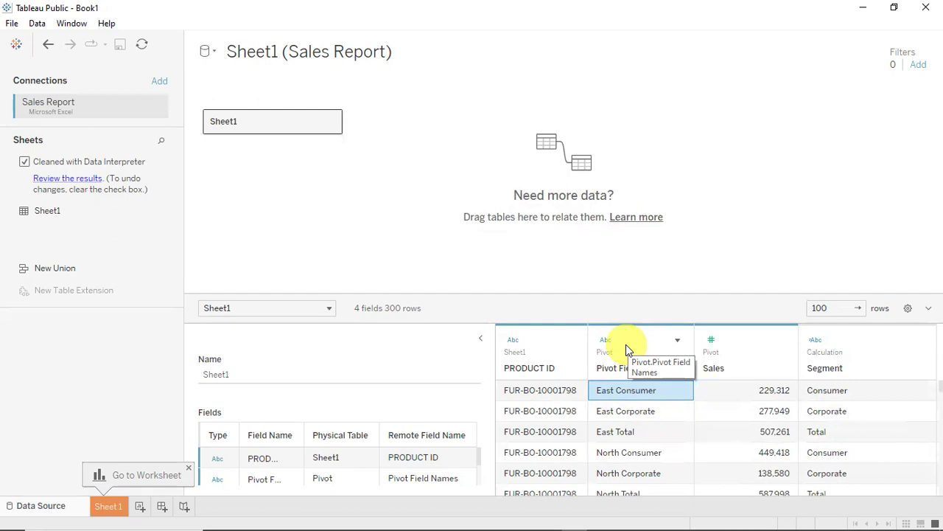
# Step: Create a calculated field from Pivot Field Names and name it Region
pyautogui.click(629, 344)
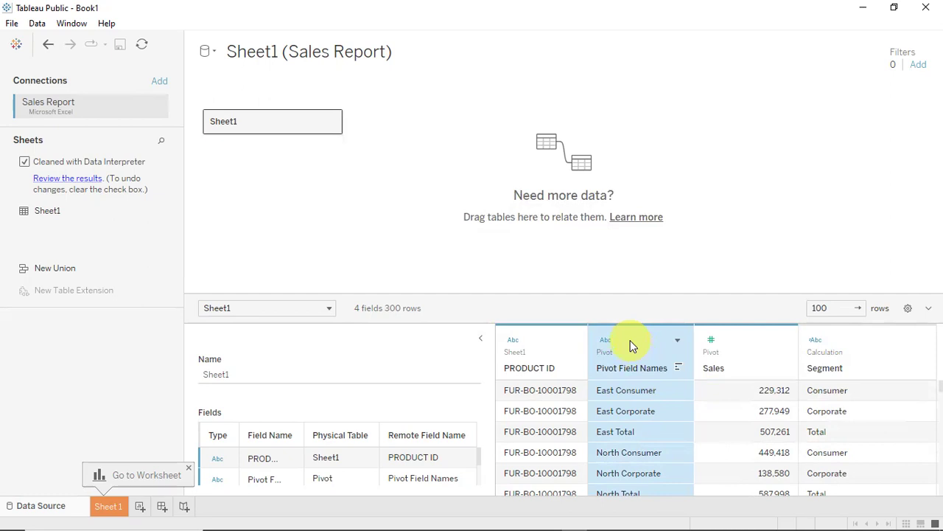
pyautogui.rightClick(684, 346)
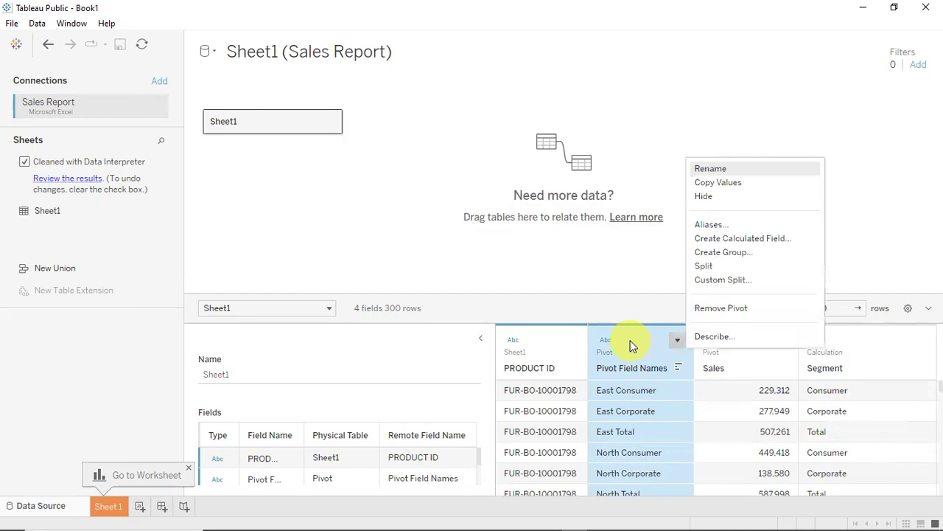
pyautogui.click(726, 245)
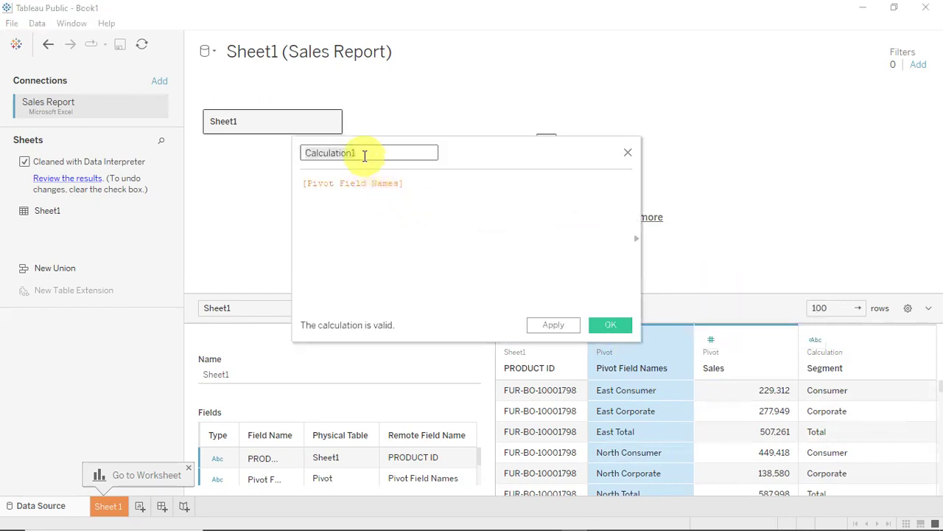
pyautogui.write('Region')
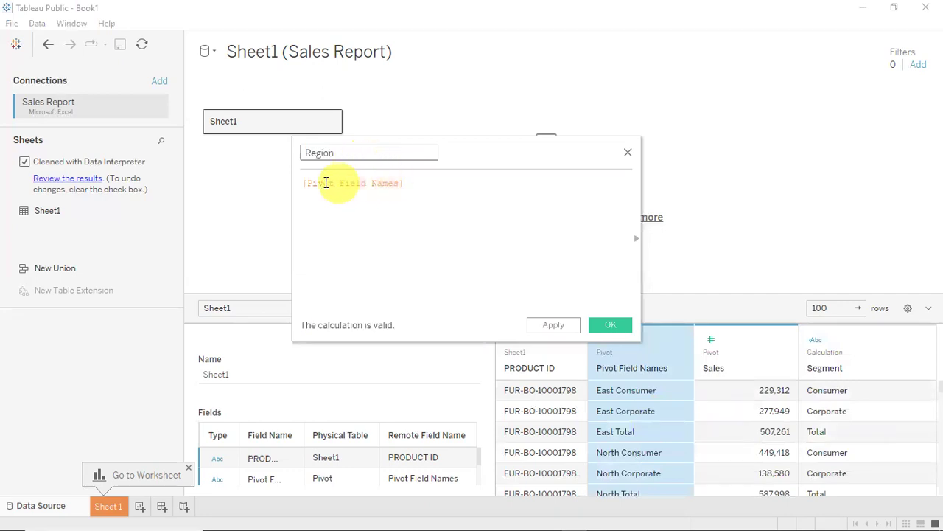
# Step: Build the Region formula as a LEFT function on [Pivot Field Names], starting its character count with LEN([Pivot Field Names])
pyautogui.click(302, 184)
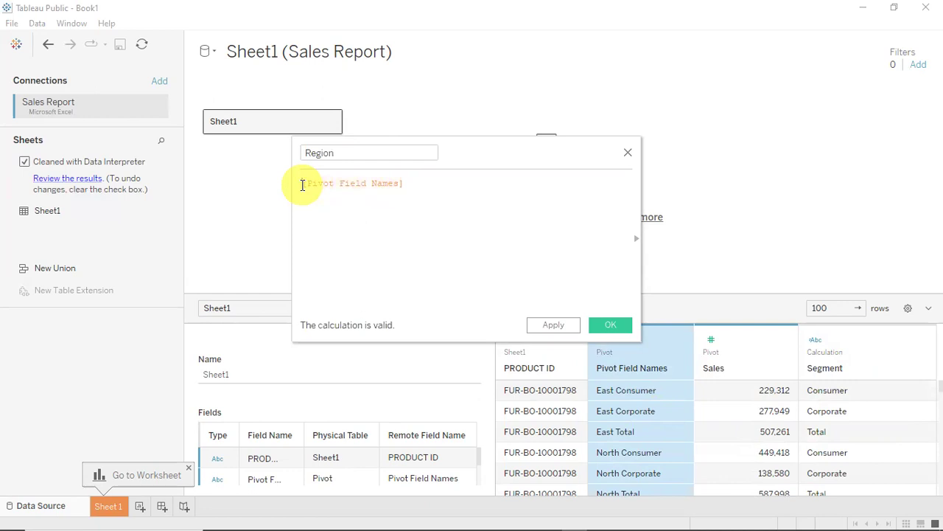
pyautogui.write('LEFT')
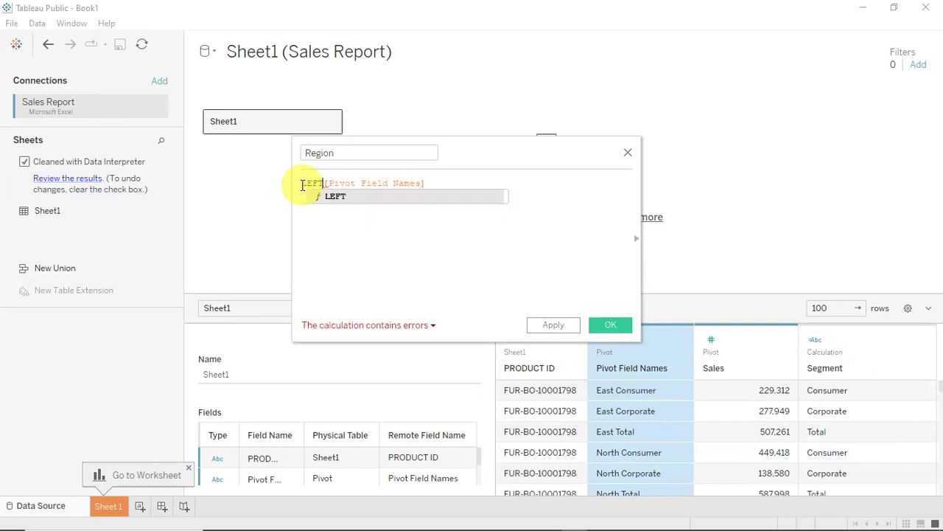
pyautogui.write('(')
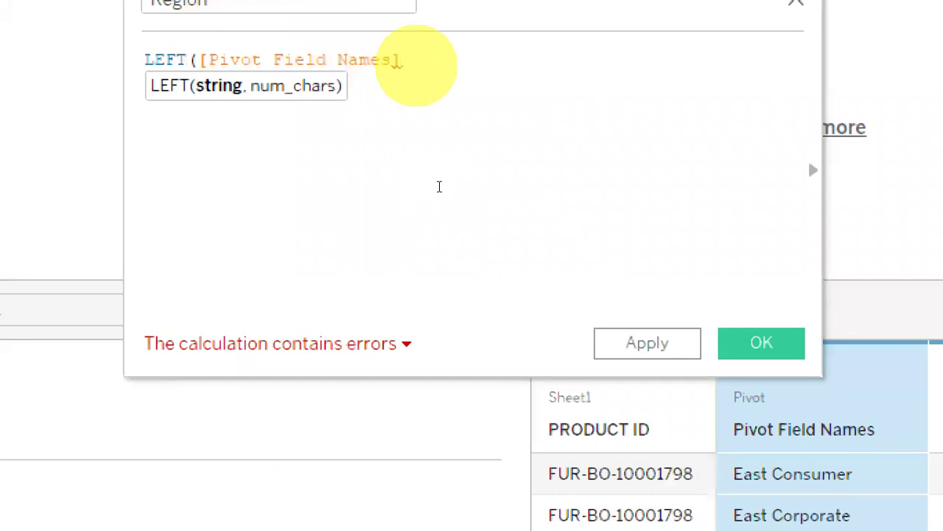
pyautogui.write(',')
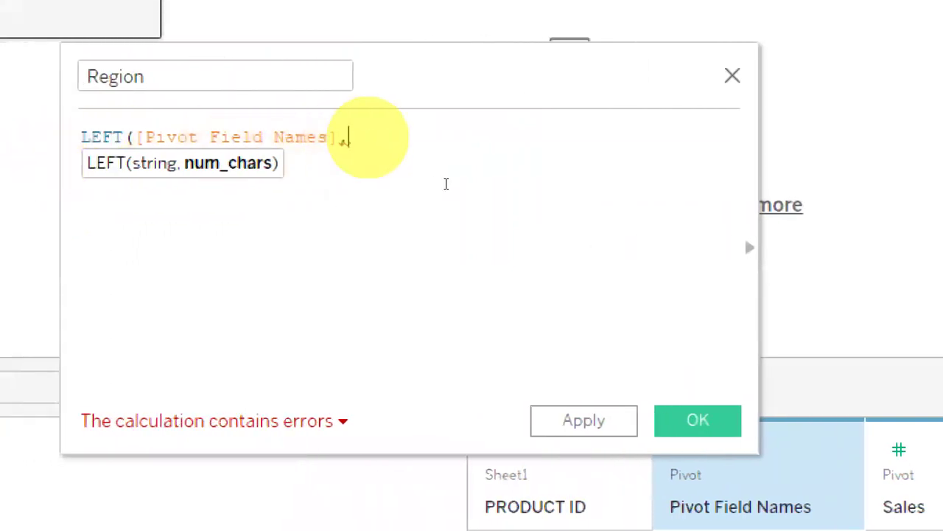
pyautogui.write('LEN')
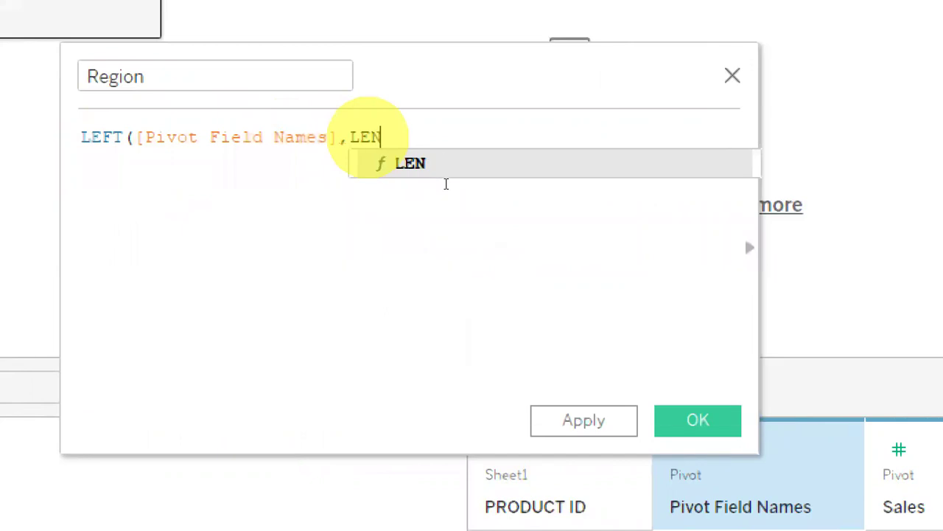
pyautogui.write('(')
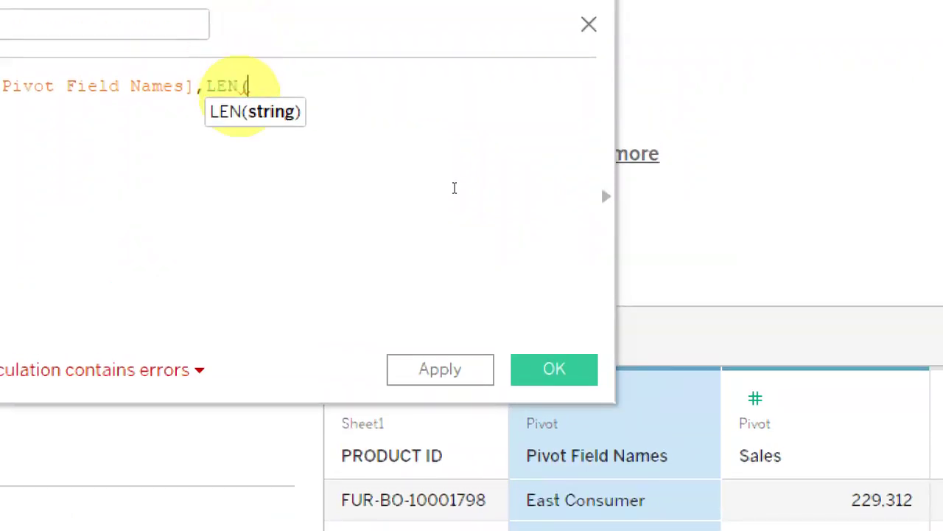
pyautogui.write('PIVO')
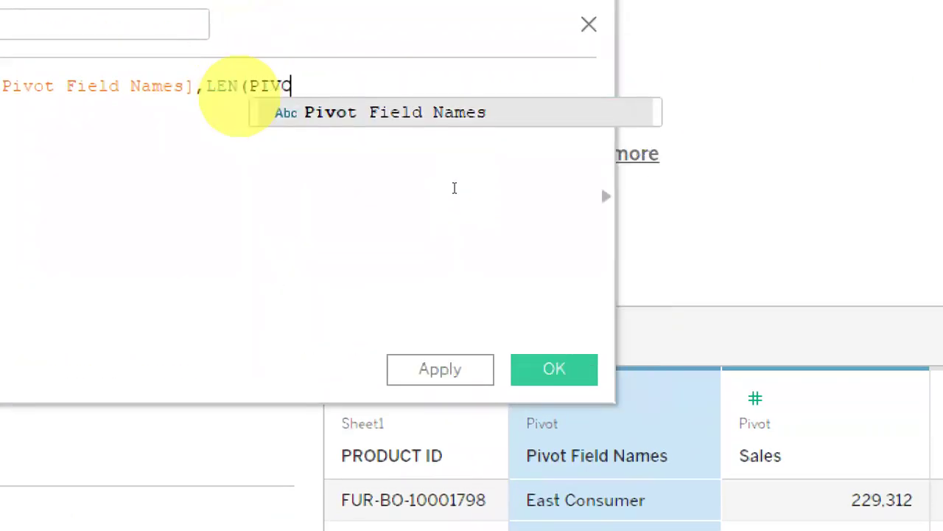
pyautogui.press('Return')
pyautogui.write(')')
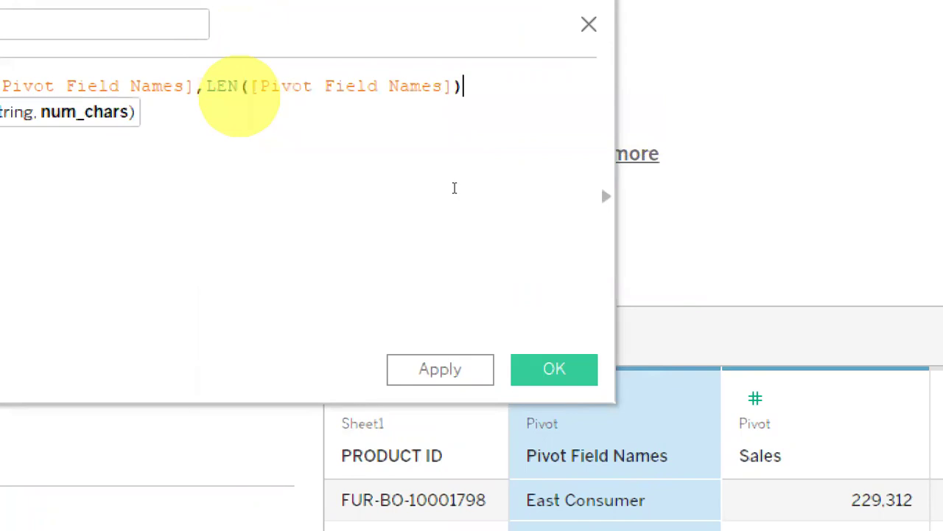
# Step: Subtract LEN([Segment]) from the character count and close the LEFT function in the Region formula
pyautogui.write(' - ')
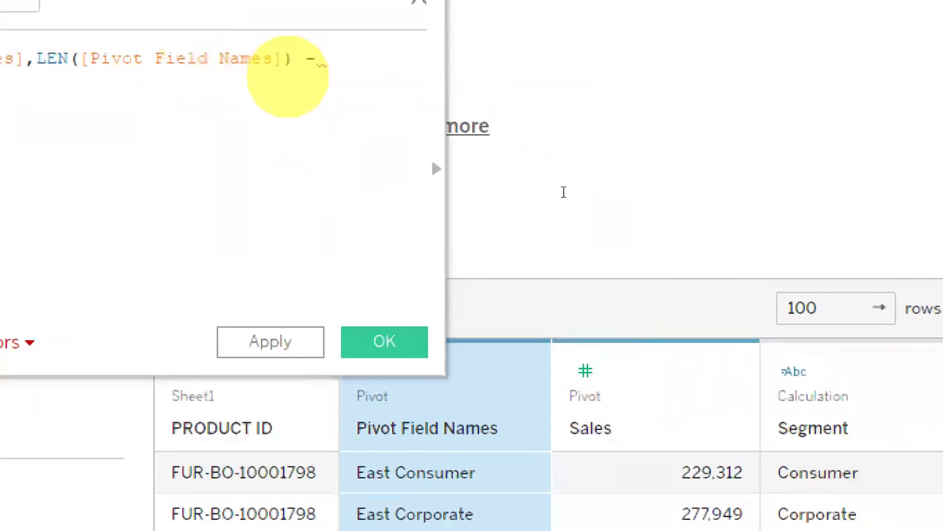
pyautogui.write('LEN(')
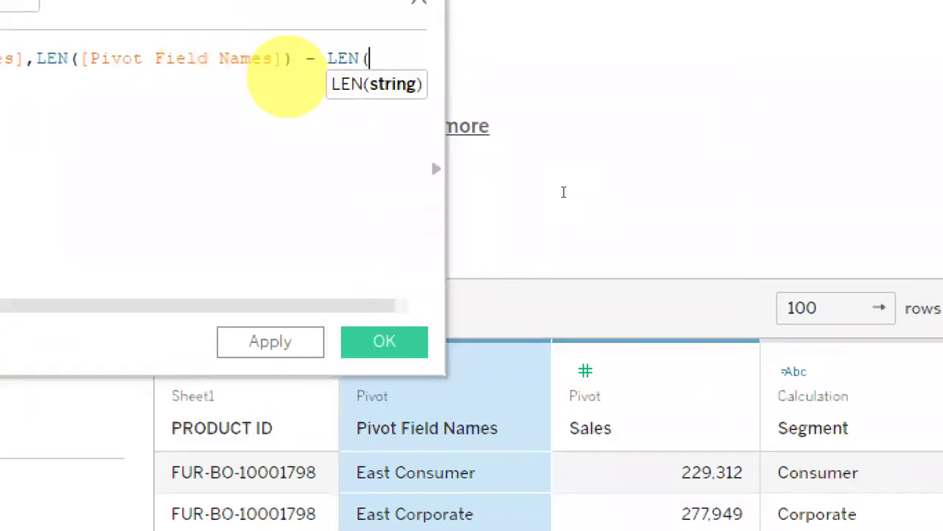
pyautogui.write('SEG')
pyautogui.press('Return')
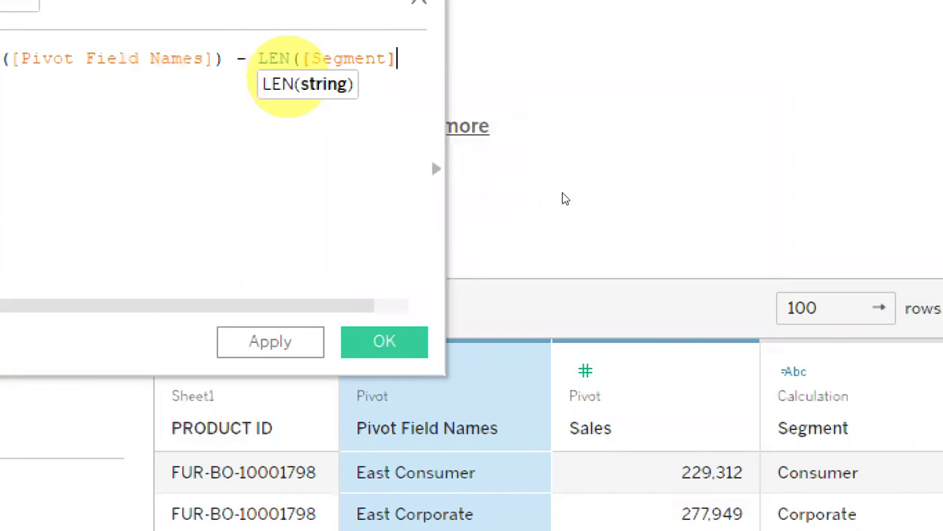
pyautogui.write('))')
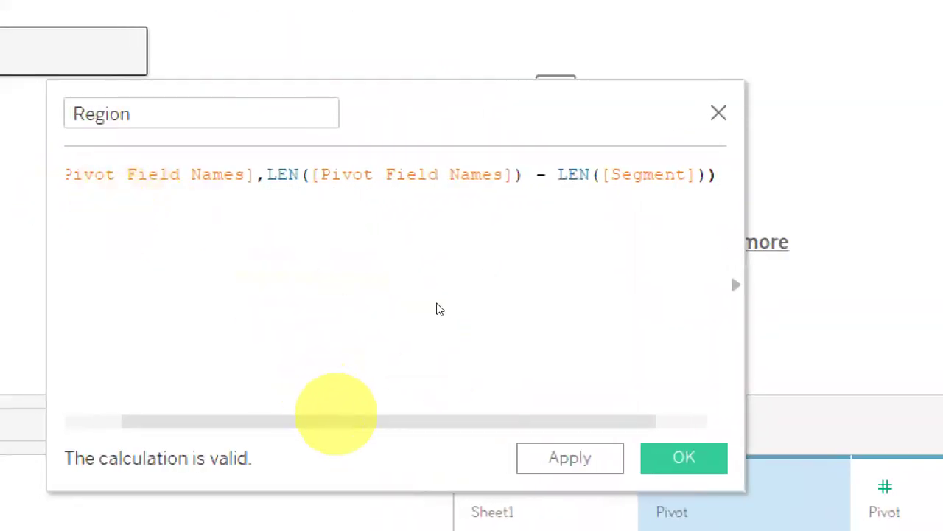
# Step: Try to add the RTRIM function at the start of the Region formula
pyautogui.press('Home')
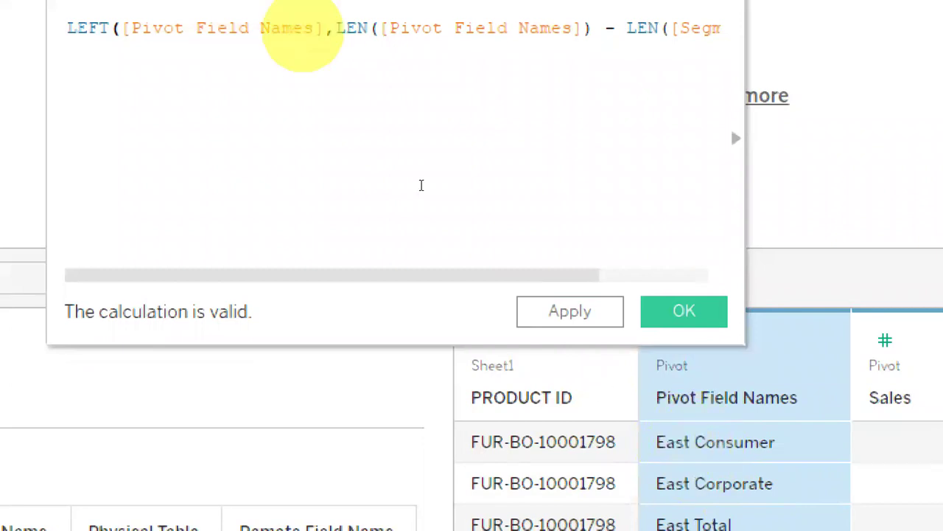
pyautogui.moveTo(482, 316); pyautogui.dragTo(364, 302)
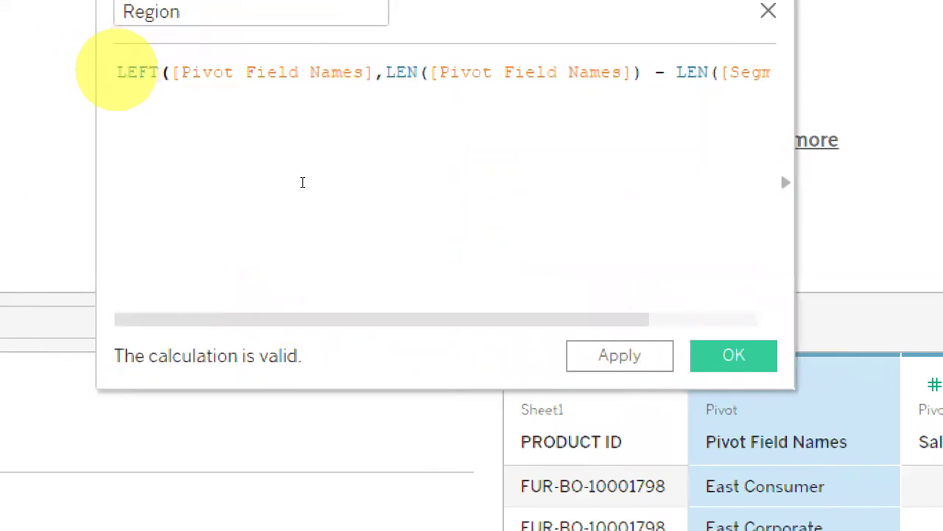
pyautogui.click(297, 184)
pyautogui.moveTo(457, 316); pyautogui.dragTo(403, 315)
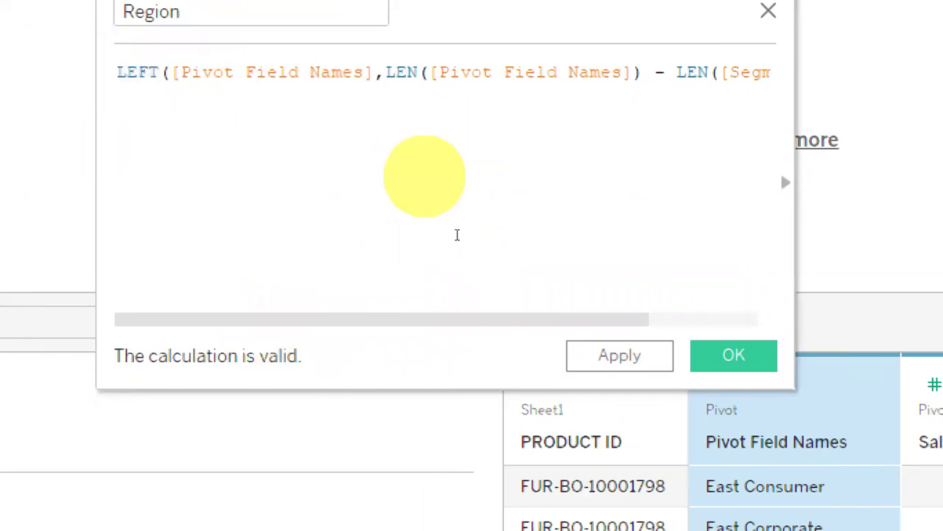
pyautogui.write('RTRIM')
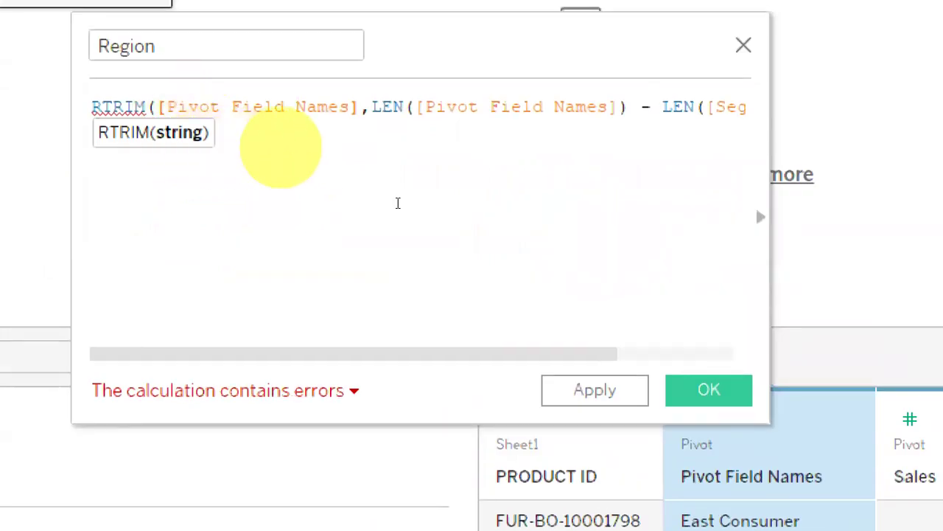
# Step: Replace RTRIM with LEFT at the start of the Region formula and remove the leftover letters before it
pyautogui.press('BackSpace')
pyautogui.press('BackSpace')
pyautogui.press('BackSpace')
pyautogui.press('BackSpace')
pyautogui.write('LEFT(')
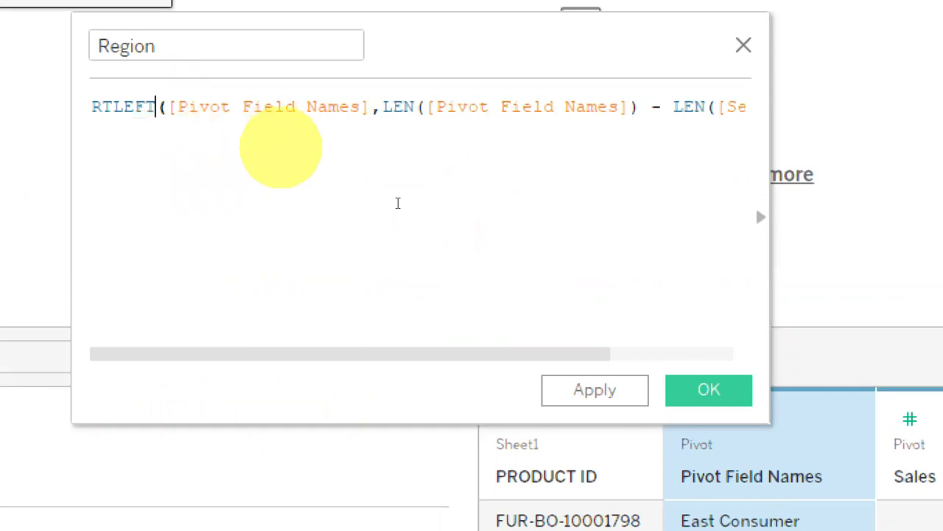
pyautogui.press('Home')
pyautogui.press('Delete')
pyautogui.press('Delete')
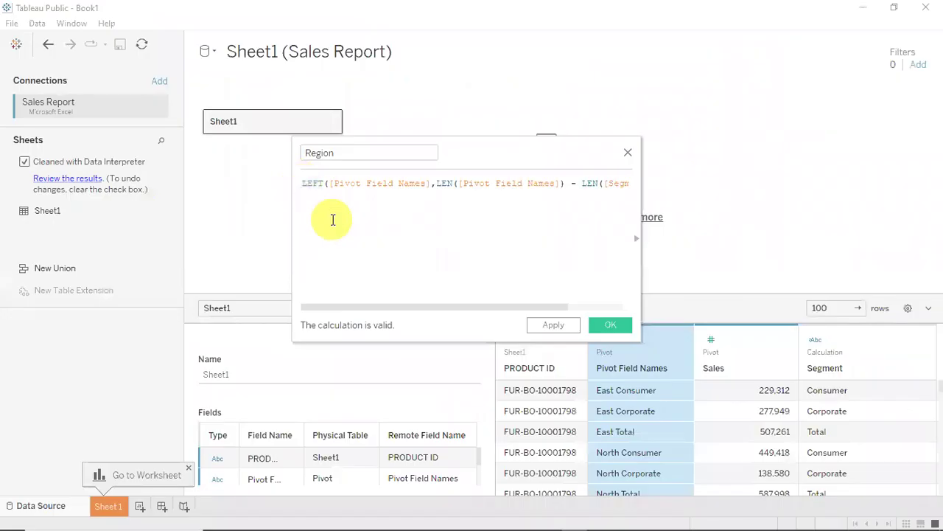
# Step: Wrap the whole LEFT expression of the Region formula in an RTRIM function, including its closing parenthesis
pyautogui.write('RT')
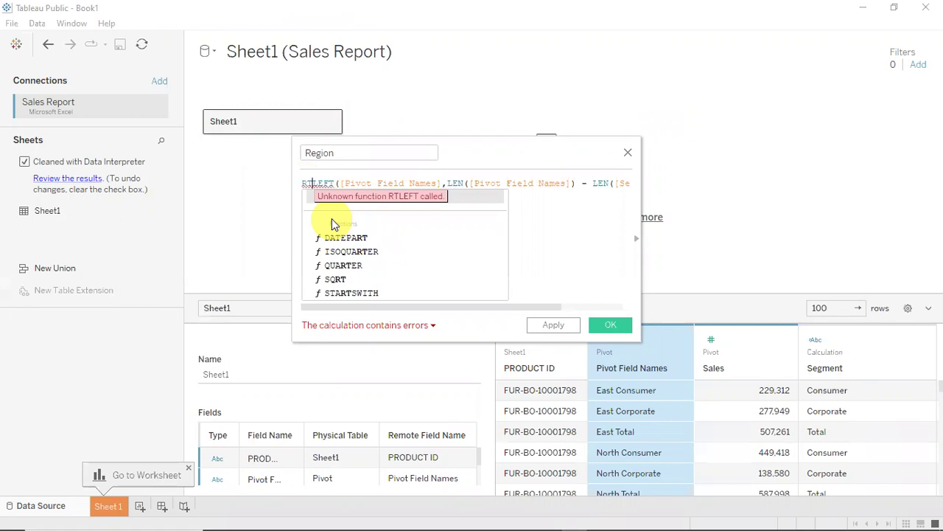
pyautogui.write('RIM')
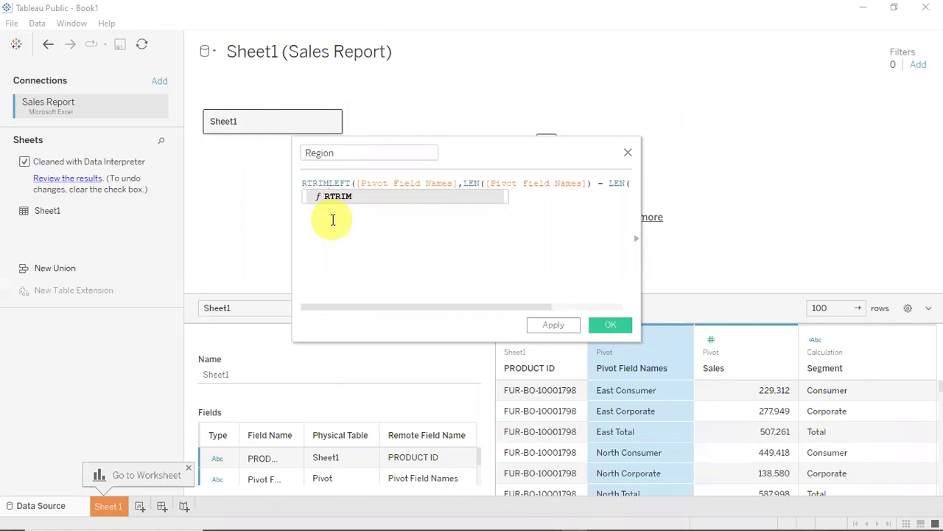
pyautogui.write('(')
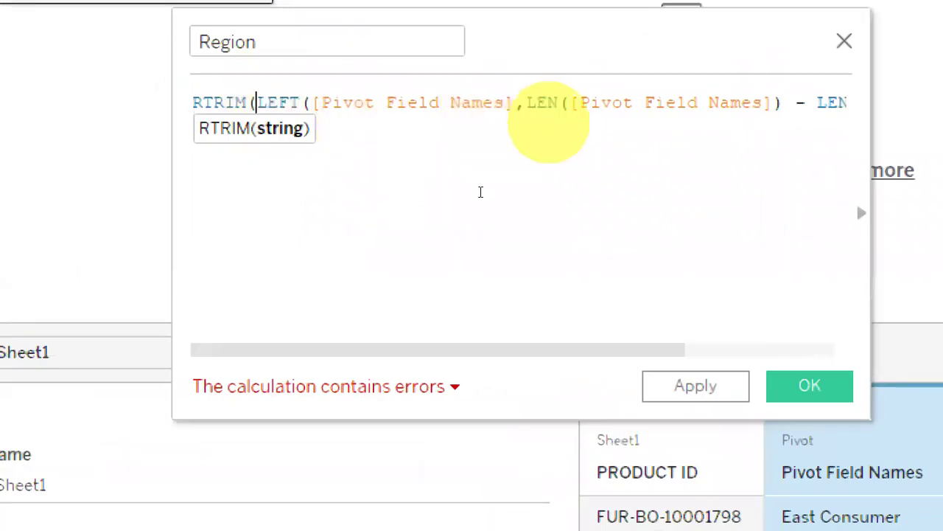
pyautogui.click(822, 349)
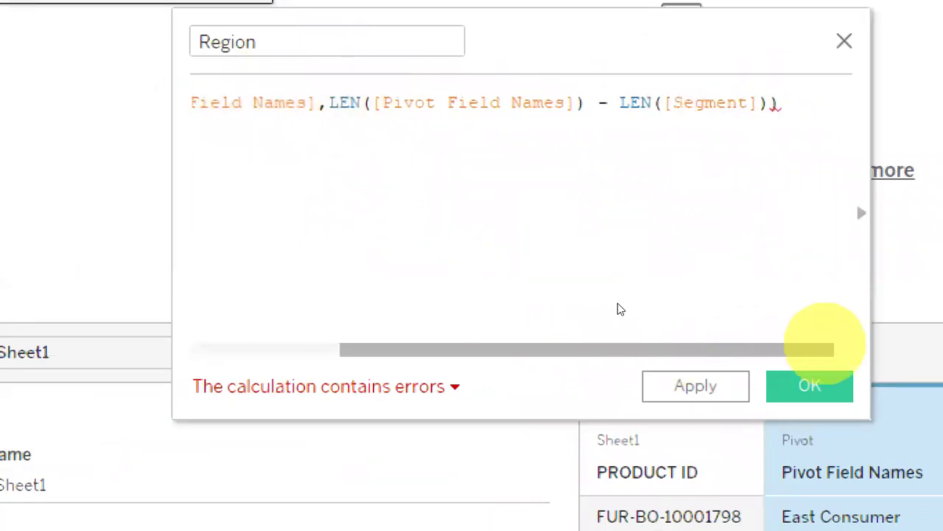
pyautogui.click(805, 104)
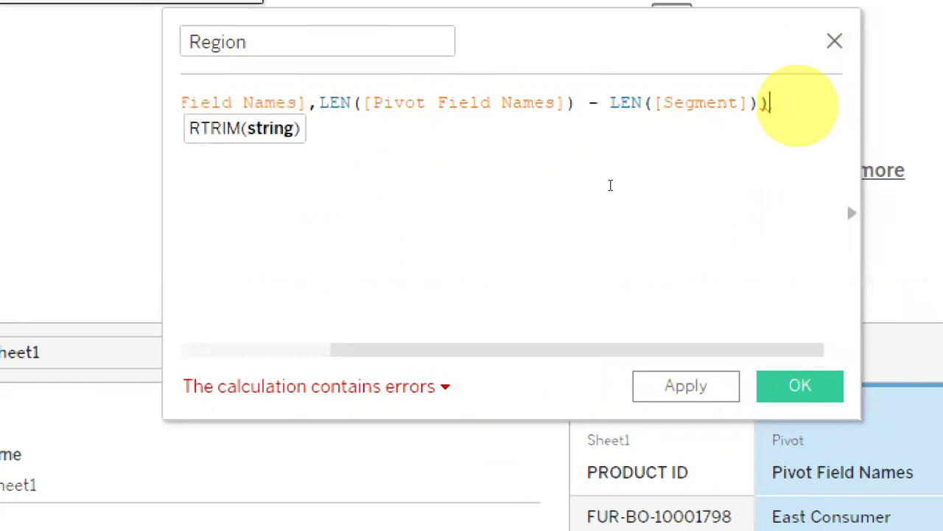
pyautogui.write(')')
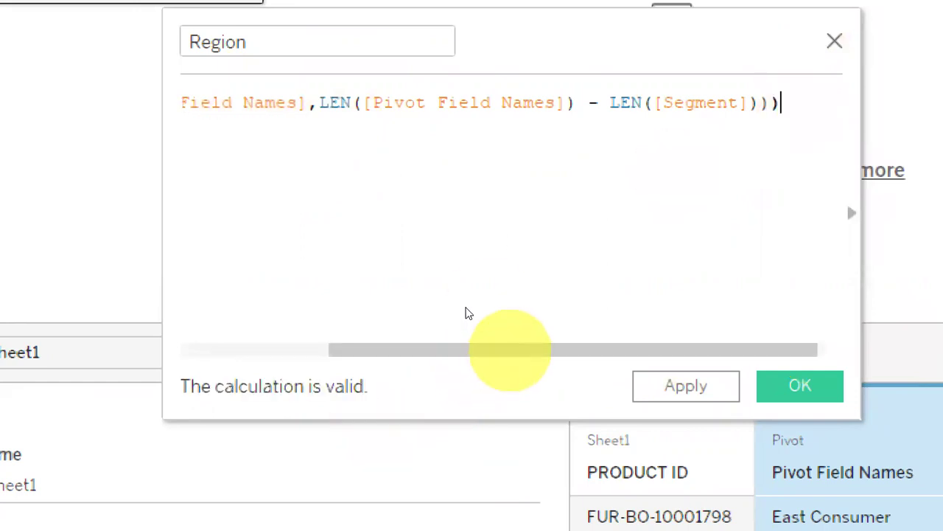
# Step: Review the complete Region formula from RTRIM to its last parenthesis, apply it and save the calculated field
pyautogui.moveTo(471, 349); pyautogui.dragTo(331, 312)
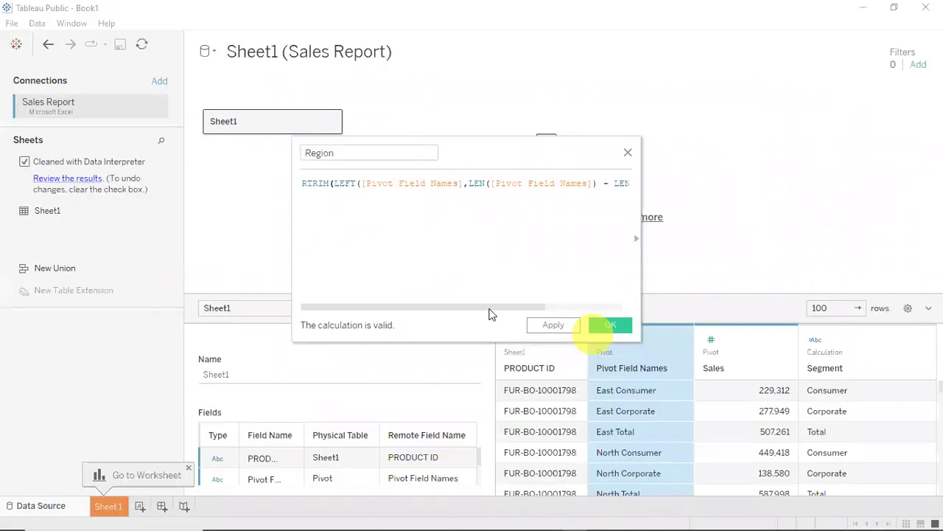
pyautogui.moveTo(436, 308)
pyautogui.mouseDown()
pyautogui.moveTo(449, 310)
pyautogui.moveTo(426, 309)
pyautogui.moveTo(516, 310)
pyautogui.moveTo(422, 300)
pyautogui.mouseUp()
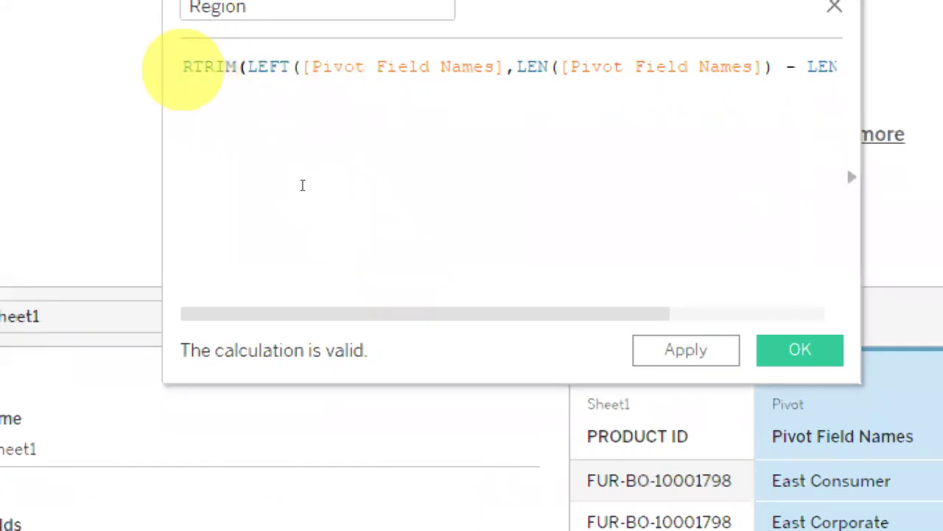
pyautogui.hotkey('ctrl', 'a')
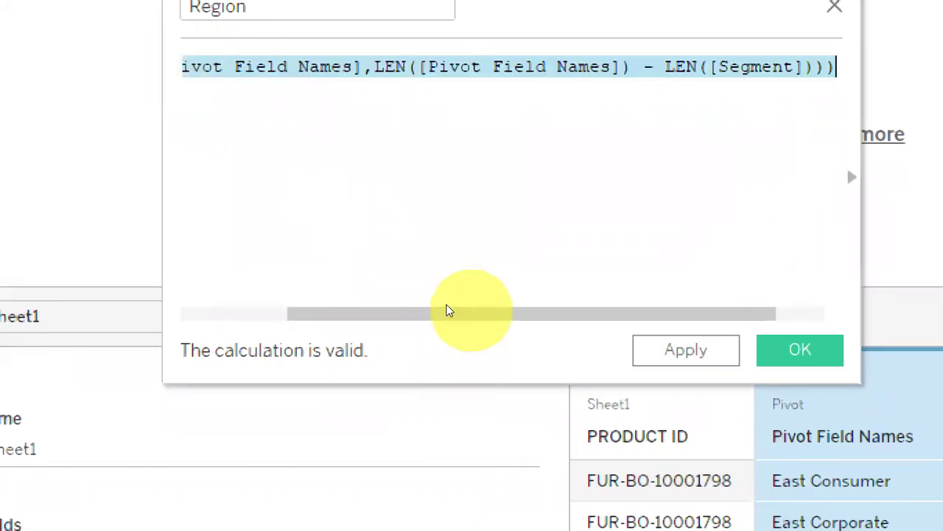
pyautogui.moveTo(447, 312); pyautogui.dragTo(349, 310)
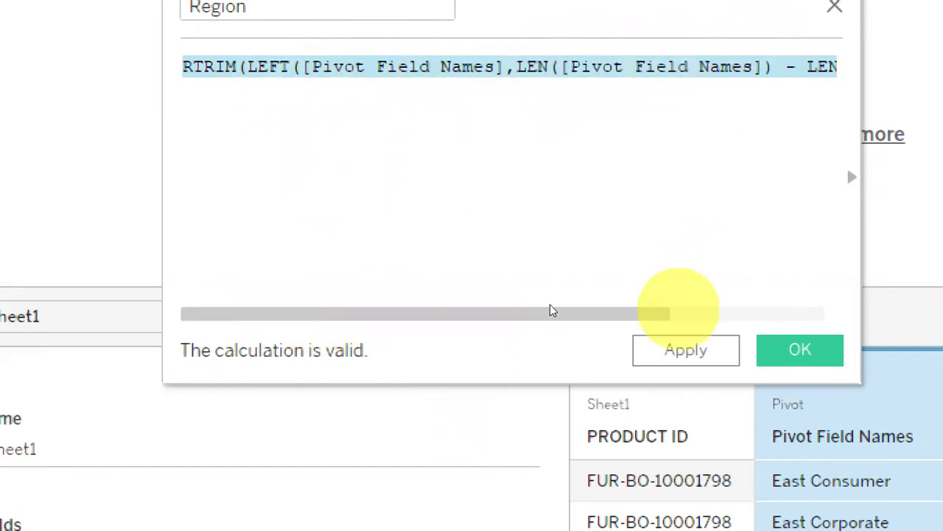
pyautogui.moveTo(526, 310); pyautogui.dragTo(589, 308)
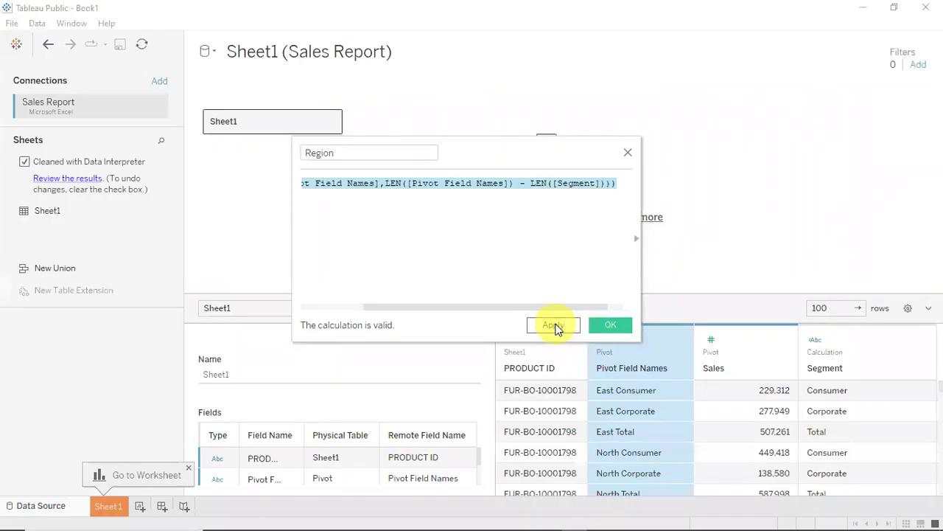
pyautogui.click(688, 394)
pyautogui.click(760, 393)
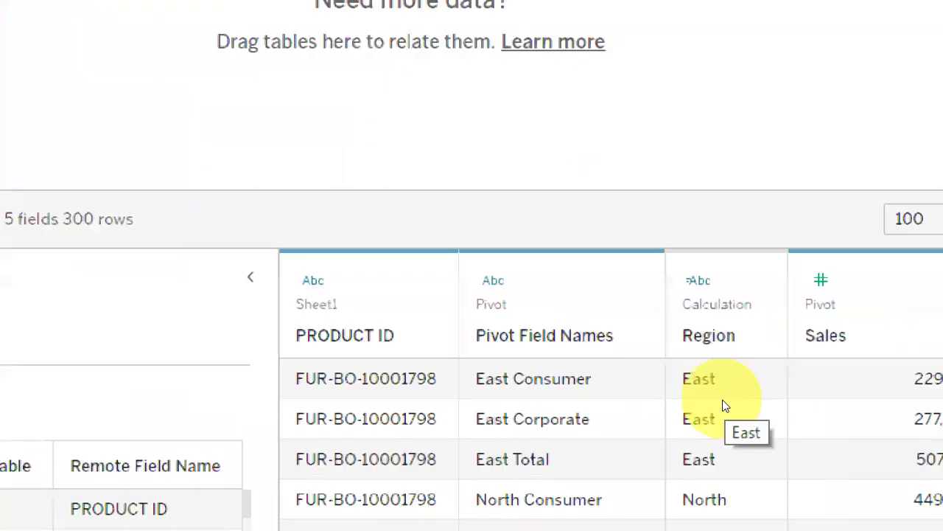
# Step: Check the Region values row by row against the Pivot Field Names in the data preview
pyautogui.click(722, 396)
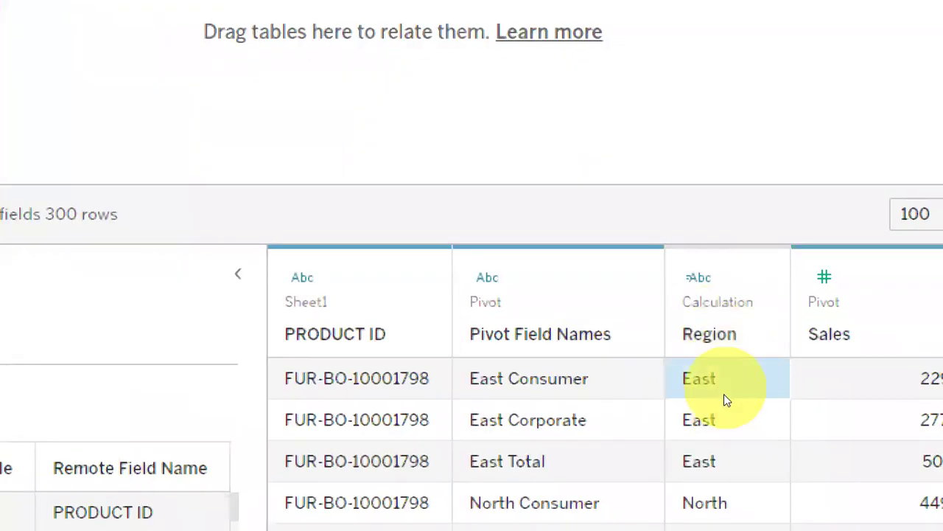
pyautogui.press('Down')
pyautogui.press('Down')
pyautogui.press('Down')
pyautogui.press('Down')
pyautogui.press('Down')
pyautogui.press('Down')
pyautogui.press('Down')
pyautogui.press('Down')
pyautogui.press('Up')
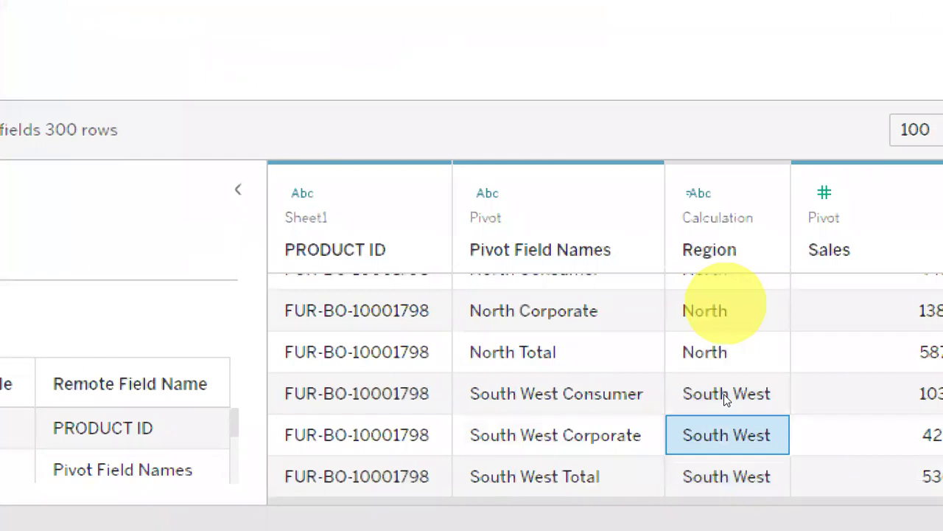
pyautogui.press('Up')
pyautogui.press('Up')
pyautogui.press('Down')
pyautogui.press('Down')
pyautogui.press('Down')
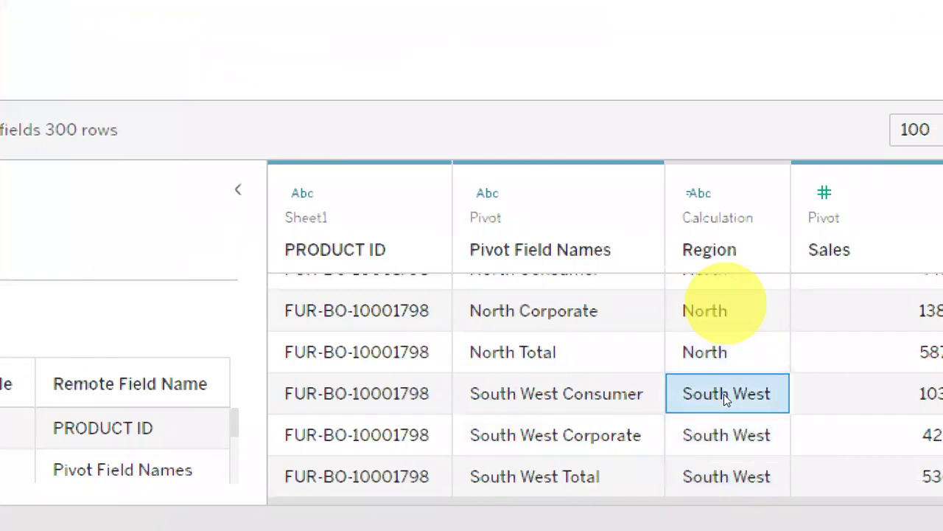
pyautogui.press('Up')
pyautogui.press('Up')
pyautogui.press('Up')
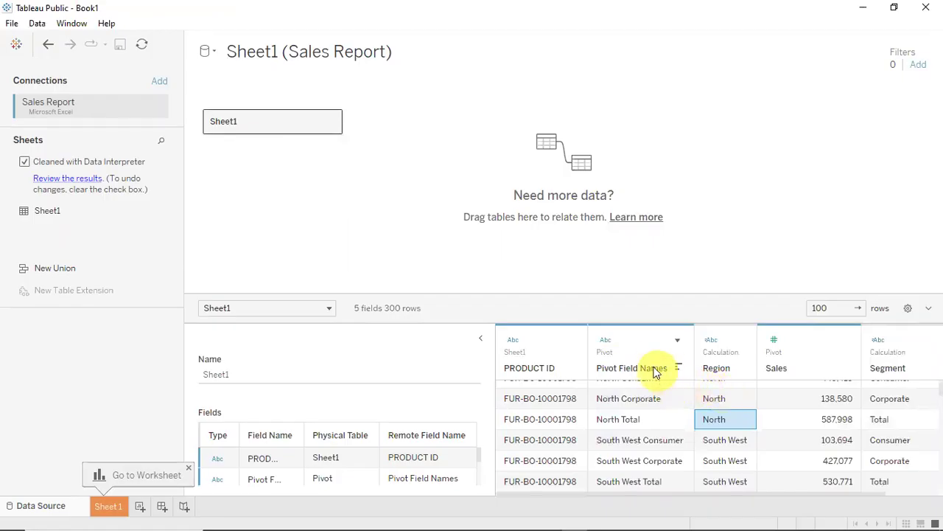
# Step: Hide the Pivot Field Names column in the data preview
pyautogui.click(632, 351)
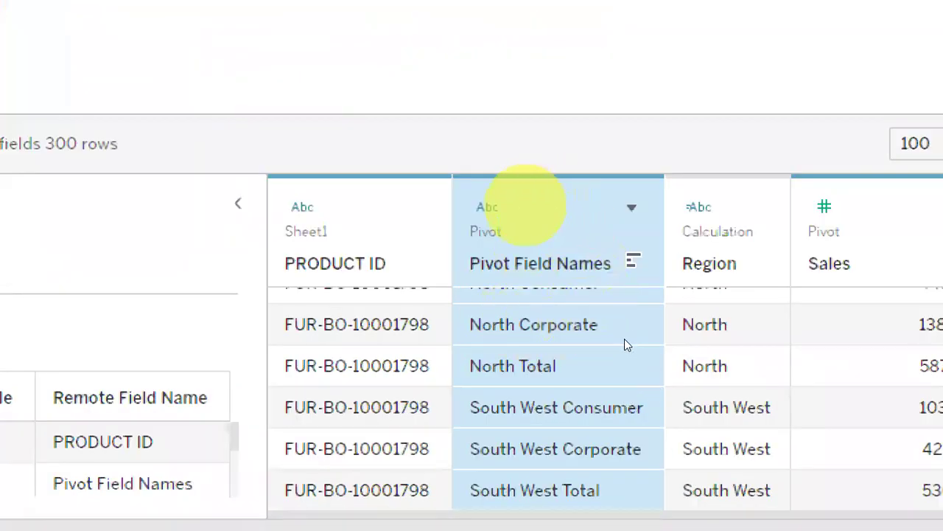
pyautogui.click(632, 207)
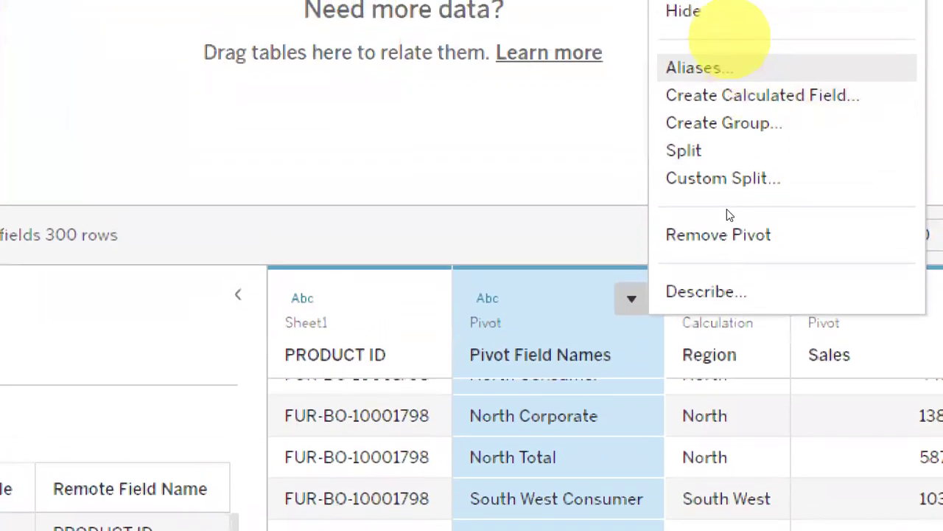
pyautogui.click(686, 11)
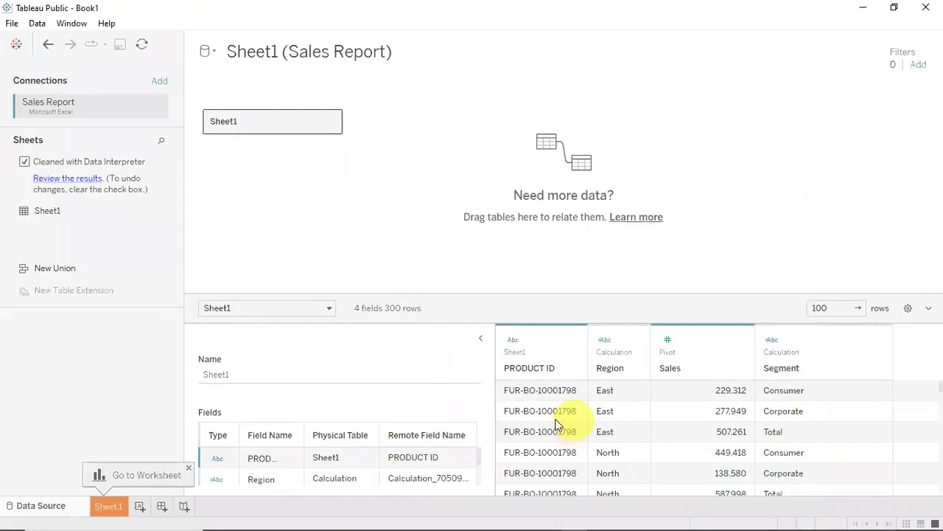
# Step: Look through the PRODUCT ID column for subtotal rows such as TOTAL FURNITURE
pyautogui.click(561, 395)
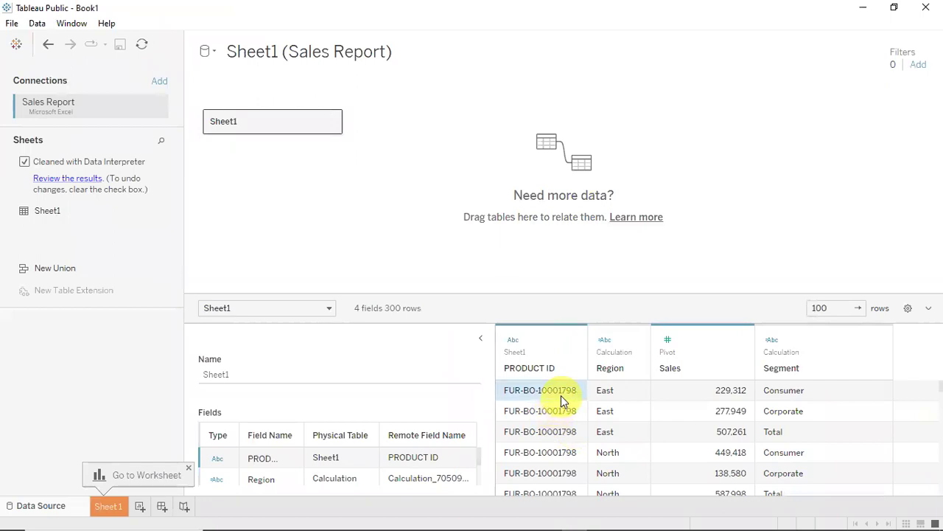
pyautogui.press('Down')
pyautogui.press('Down')
pyautogui.press('Down')
pyautogui.press('Down')
pyautogui.press('Down')
pyautogui.press('Down')
pyautogui.press('Down')
pyautogui.press('Down')
pyautogui.press('Down')
pyautogui.press('Down')
pyautogui.press('Down')
pyautogui.press('Down')
pyautogui.press('Down')
pyautogui.press('Down')
pyautogui.press('Down')
pyautogui.press('Down')
pyautogui.press('Down')
pyautogui.press('Down')
pyautogui.press('Down')
pyautogui.press('Down')
pyautogui.press('Down')
pyautogui.press('Down')
pyautogui.press('Down')
pyautogui.press('Down')
pyautogui.press('Down')
pyautogui.press('Down')
pyautogui.press('Down')
pyautogui.press('Down')
pyautogui.press('Down')
pyautogui.press('Down')
pyautogui.press('Down')
pyautogui.press('Down')
pyautogui.press('Down')
pyautogui.press('Down')
pyautogui.press('Down')
pyautogui.press('Down')
pyautogui.press('Down')
pyautogui.press('Down')
pyautogui.press('Down')
pyautogui.press('Down')
pyautogui.press('Down')
pyautogui.press('Down')
pyautogui.press('Down')
pyautogui.press('Down')
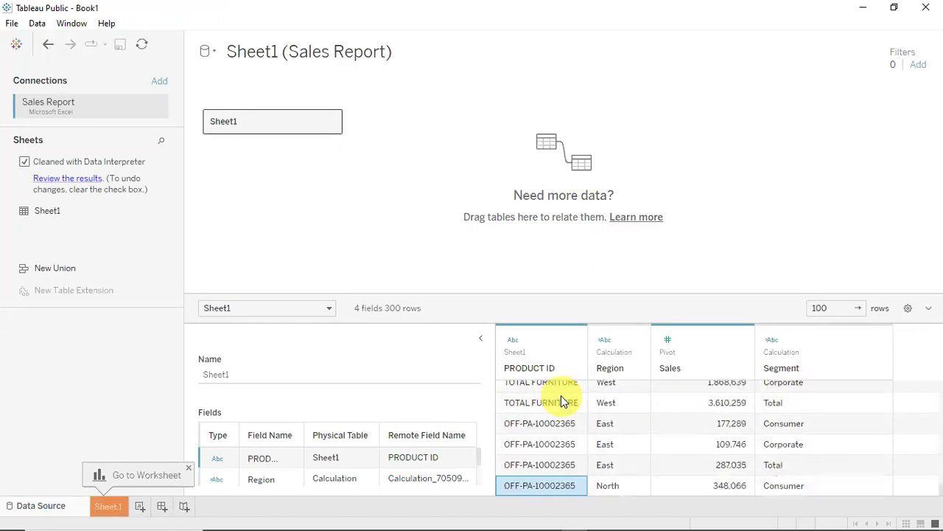
pyautogui.press('Up')
pyautogui.press('Up')
pyautogui.press('Up')
pyautogui.press('Up')
pyautogui.press('Up')
pyautogui.press('Up')
pyautogui.press('Up')
pyautogui.press('Up')
pyautogui.press('Up')
pyautogui.press('Up')
pyautogui.press('Up')
pyautogui.press('Up')
pyautogui.press('Up')
pyautogui.press('Up')
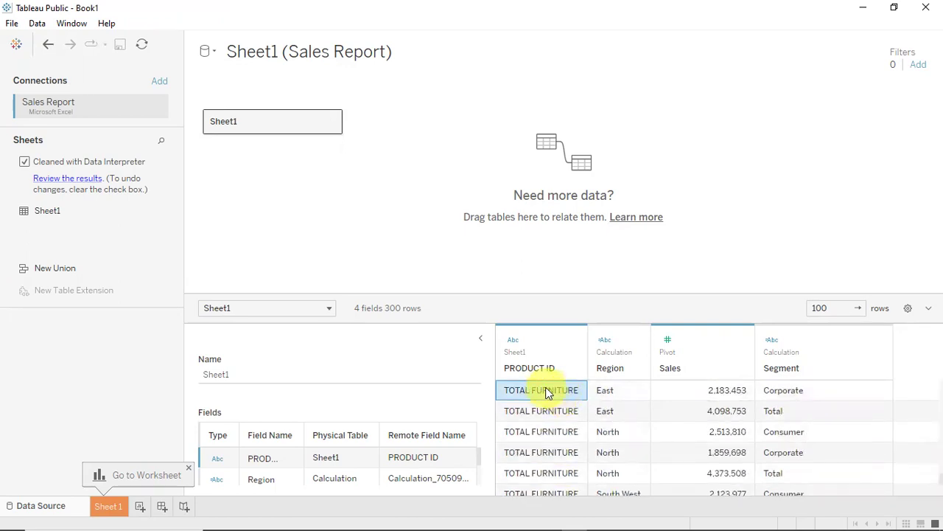
# Step: Examine the TOTAL FURNITURE rows and the product rows just above them in the PRODUCT ID column
pyautogui.click(535, 416)
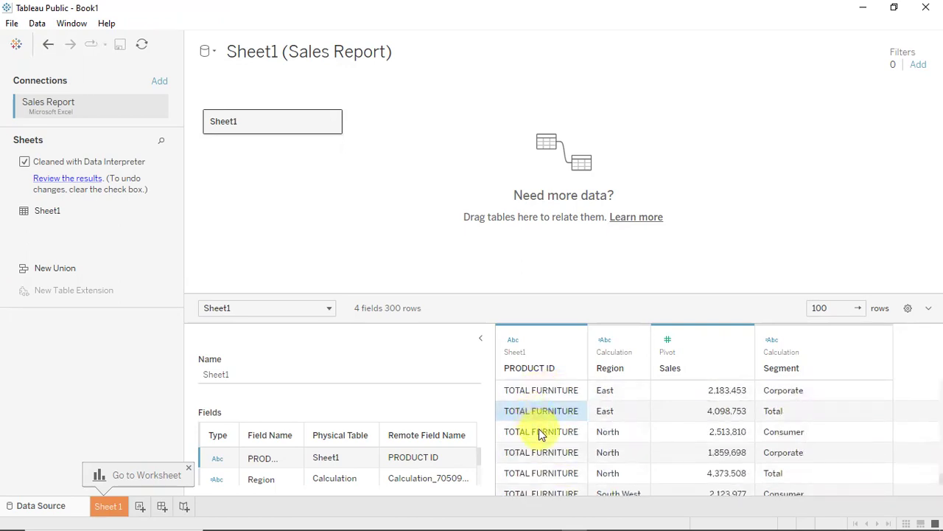
pyautogui.click(542, 435)
pyautogui.click(548, 454)
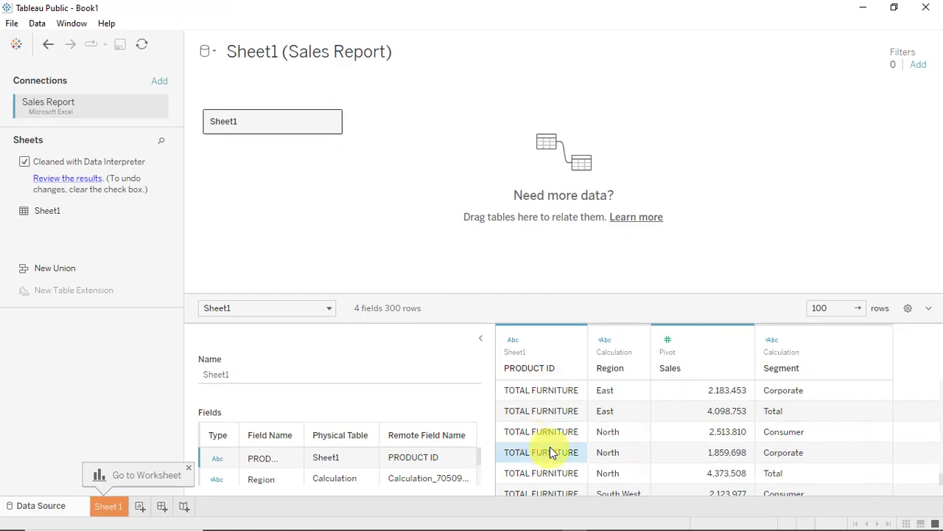
pyautogui.press('Up')
pyautogui.press('Up')
pyautogui.press('Up')
pyautogui.press('Up')
pyautogui.press('Up')
pyautogui.press('Up')
pyautogui.press('Up')
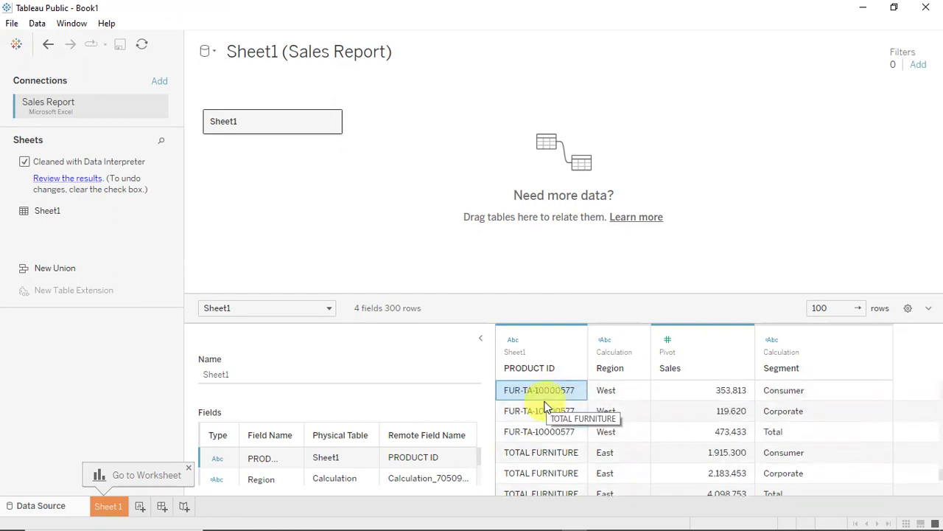
pyautogui.press('Down')
pyautogui.press('Down')
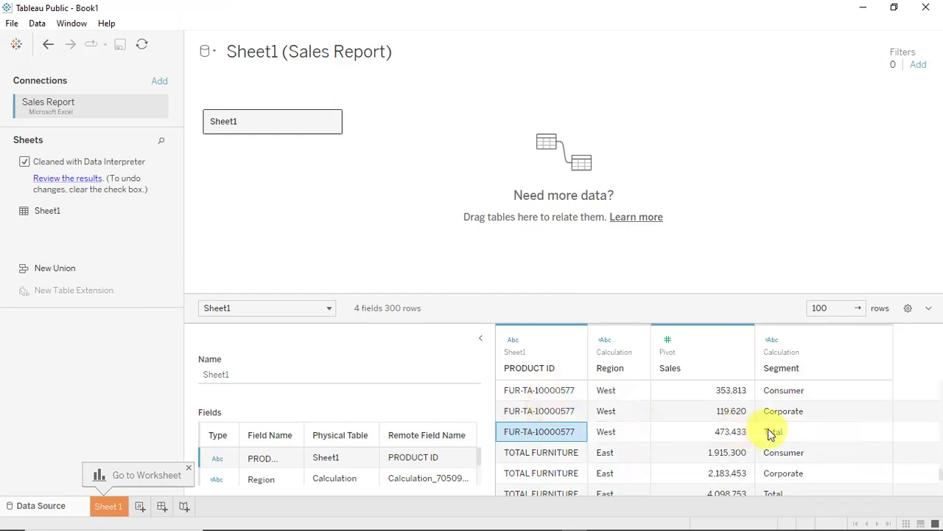
# Step: Examine the Total entries in Segment and compare the East TOTAL FURNITURE sales for Consumer, Corporate and Total
pyautogui.click(780, 431)
pyautogui.press('Down')
pyautogui.press('Down')
pyautogui.press('Down')
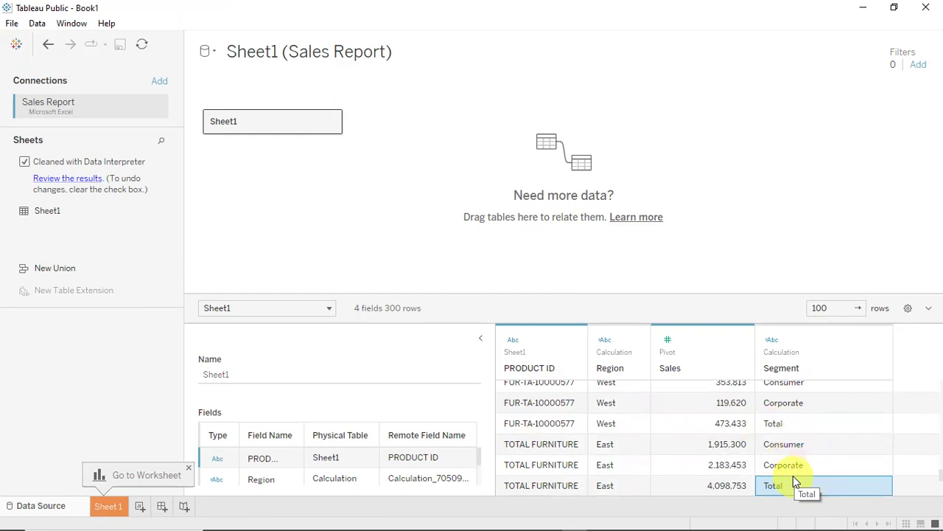
pyautogui.click(724, 447)
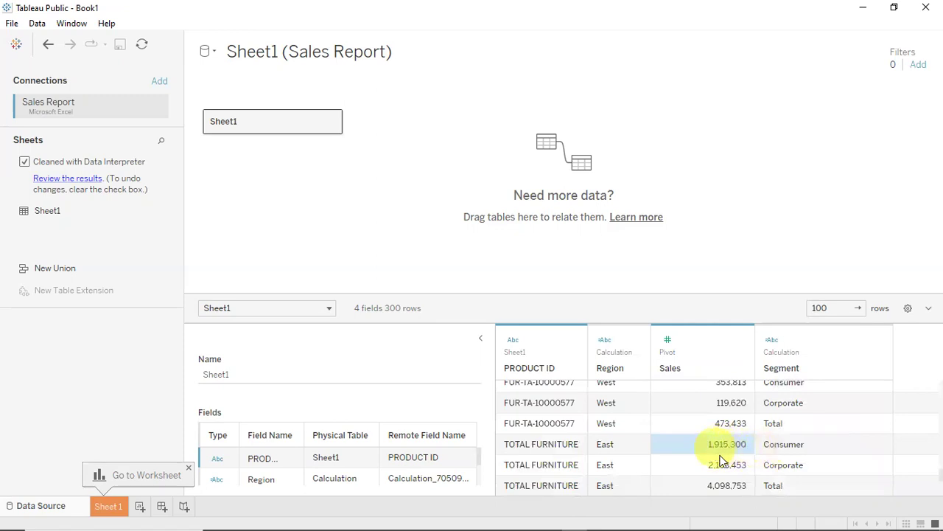
pyautogui.click(726, 468)
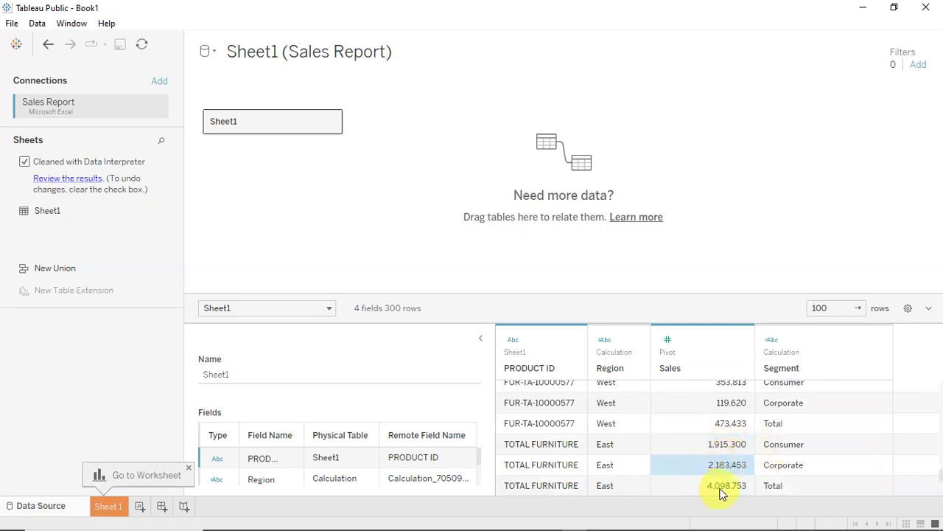
pyautogui.click(723, 492)
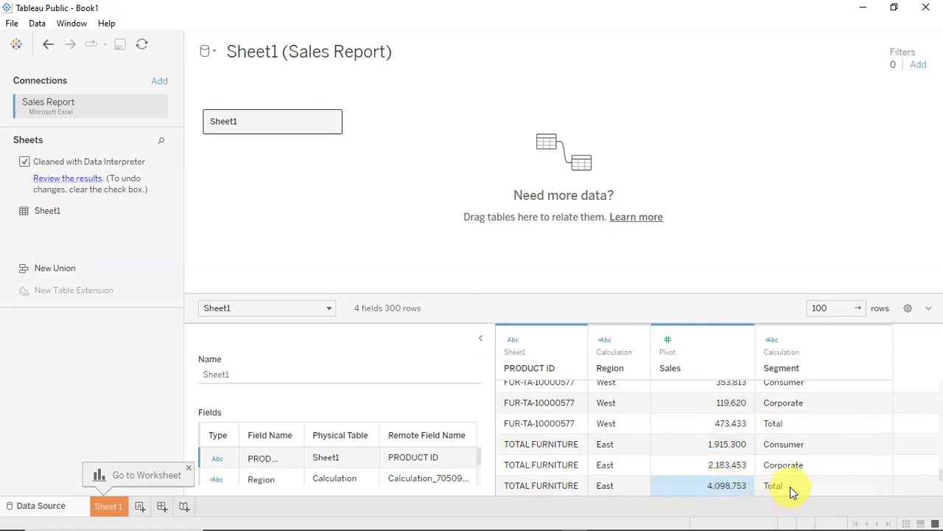
pyautogui.click(726, 446)
pyautogui.click(726, 460)
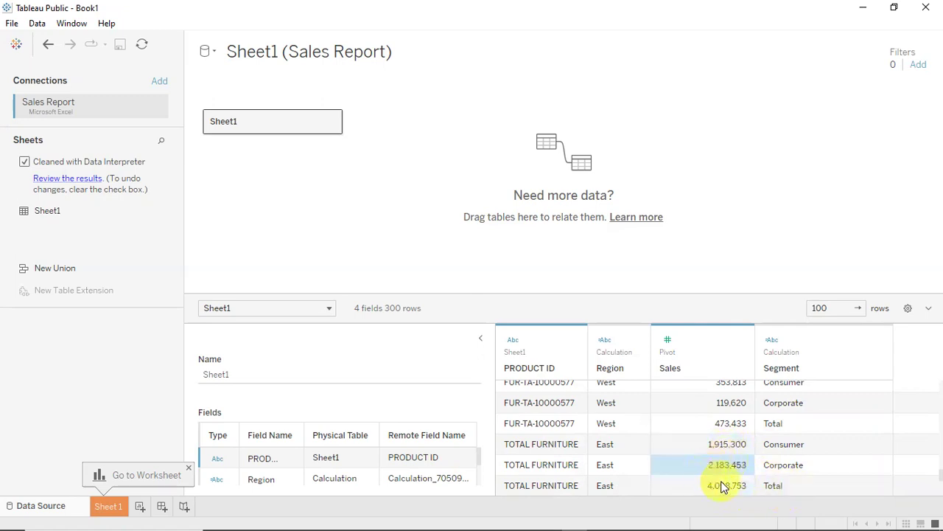
pyautogui.click(728, 486)
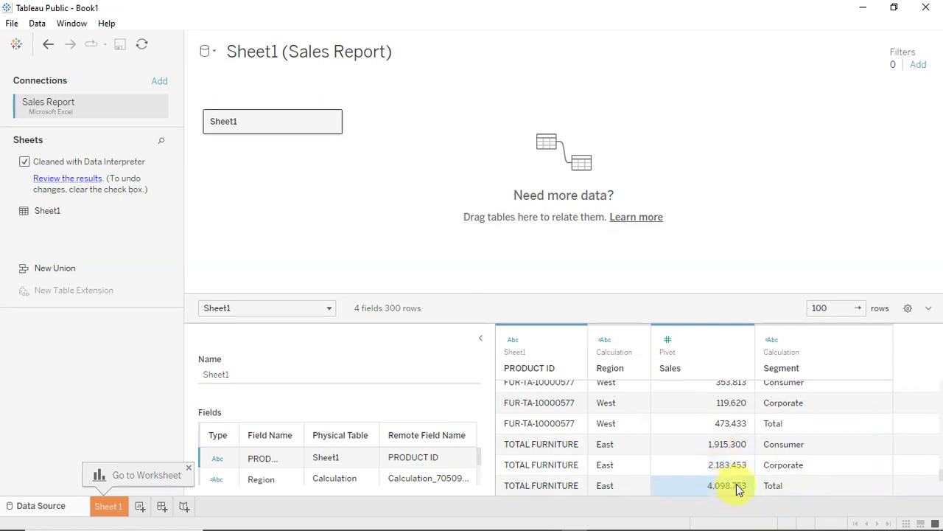
pyautogui.click(734, 447)
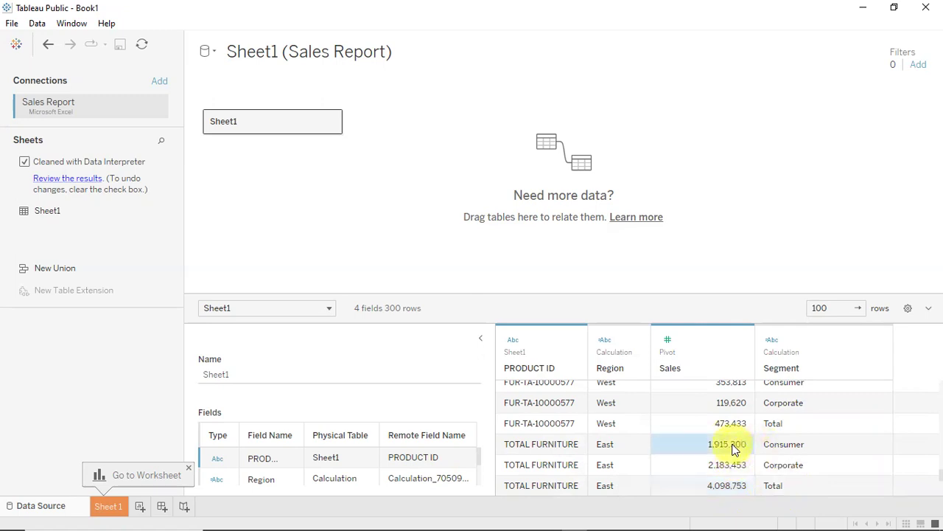
pyautogui.click(726, 463)
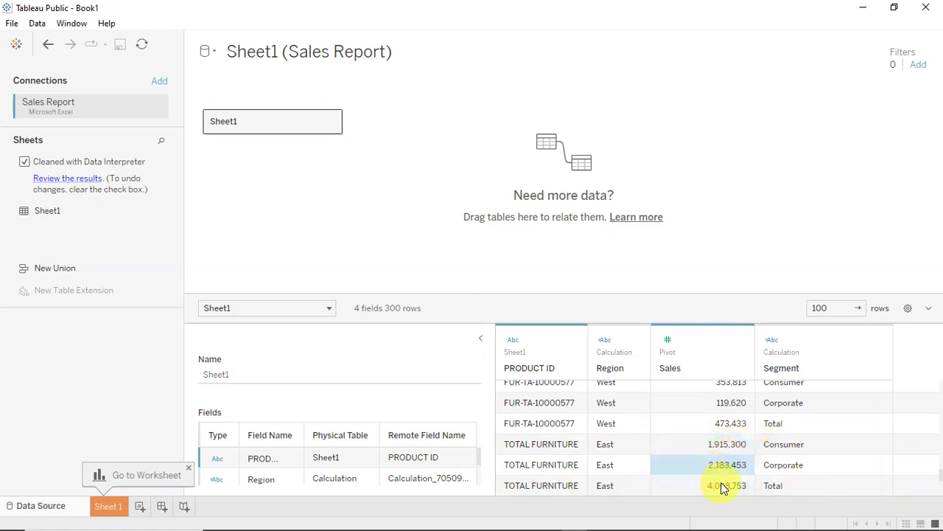
pyautogui.click(723, 486)
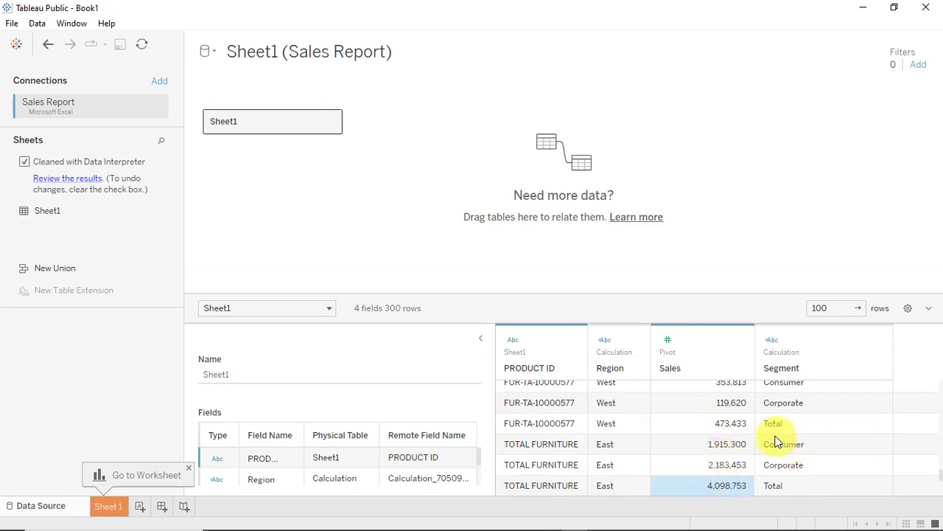
# Step: Go back through the Sales values to the first rows of the data preview
pyautogui.press('Up')
pyautogui.press('Up')
pyautogui.press('Up')
pyautogui.press('Up')
pyautogui.press('Up')
pyautogui.press('Up')
pyautogui.press('Up')
pyautogui.press('Up')
pyautogui.press('Up')
pyautogui.press('Up')
pyautogui.press('Up')
pyautogui.press('Up')
pyautogui.press('Up')
pyautogui.press('Up')
pyautogui.press('Up')
pyautogui.press('Up')
pyautogui.press('Up')
pyautogui.press('Up')
pyautogui.press('Up')
pyautogui.press('Up')
pyautogui.press('Up')
pyautogui.press('Up')
pyautogui.press('Up')
pyautogui.press('Up')
pyautogui.press('Up')
pyautogui.press('Up')
pyautogui.press('Up')
pyautogui.press('Up')
pyautogui.press('Up')
pyautogui.press('Up')
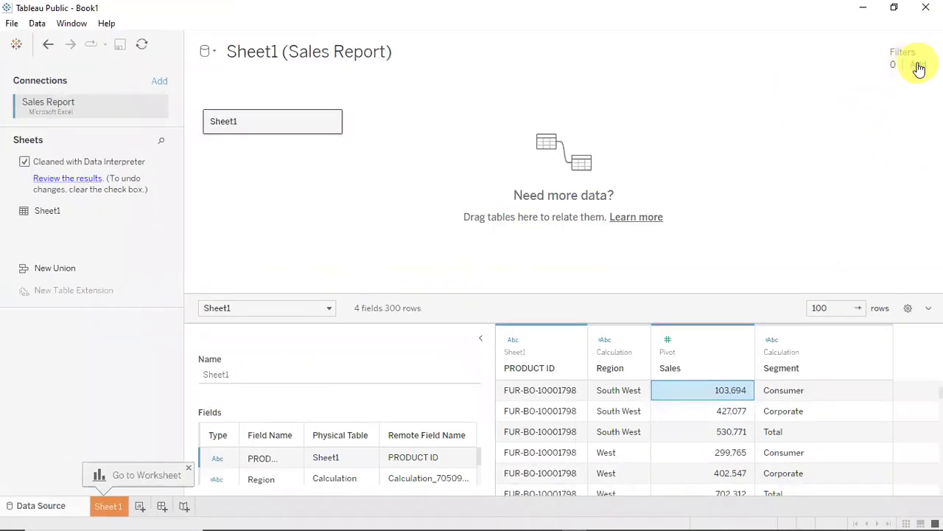
# Step: Add a data source filter on PRODUCT ID that excludes values containing TOTAL
pyautogui.click(919, 65)
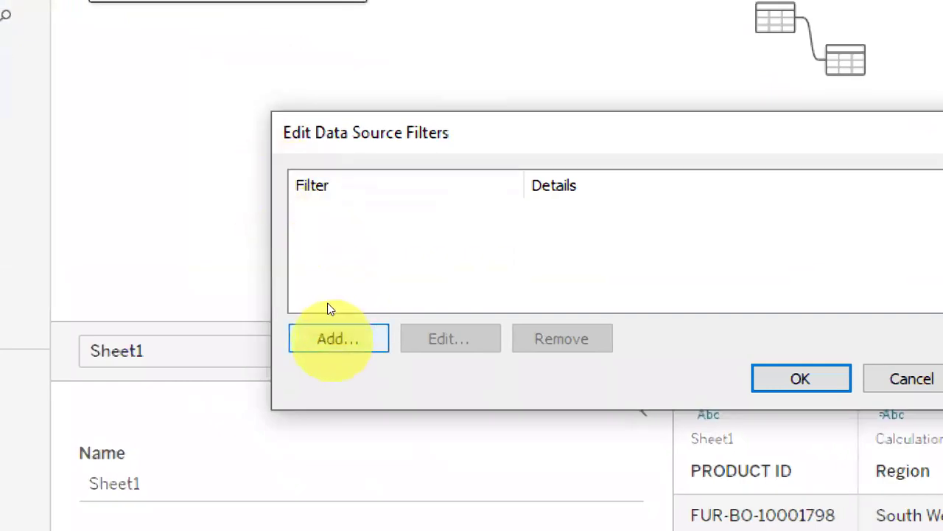
pyautogui.click(336, 337)
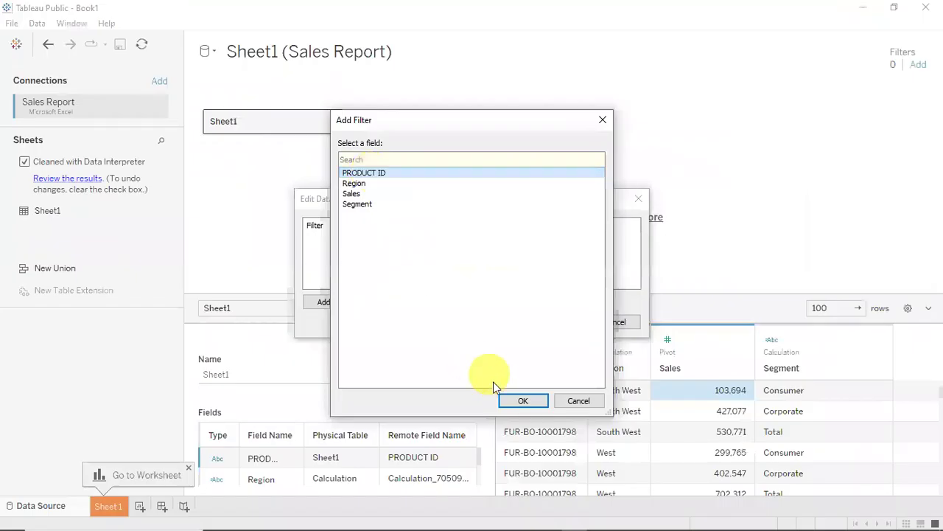
pyautogui.click(518, 400)
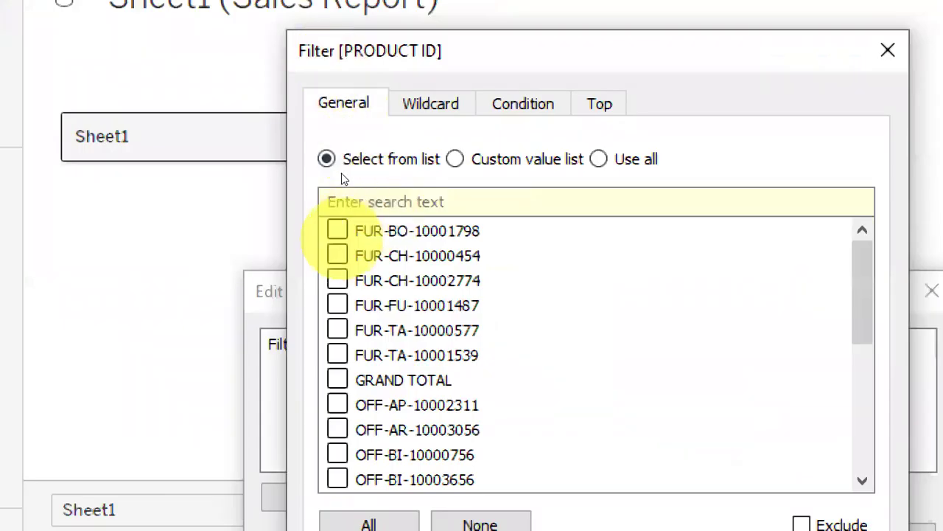
pyautogui.click(390, 106)
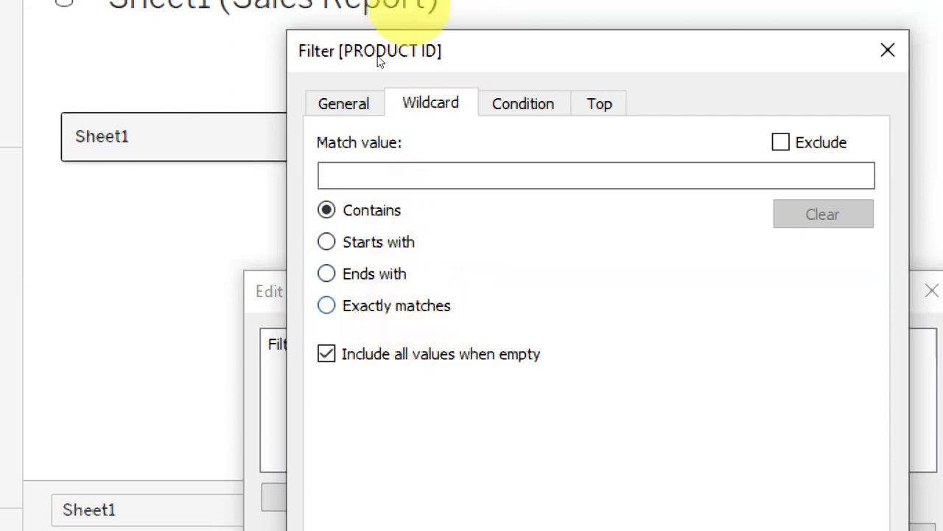
pyautogui.click(406, 118)
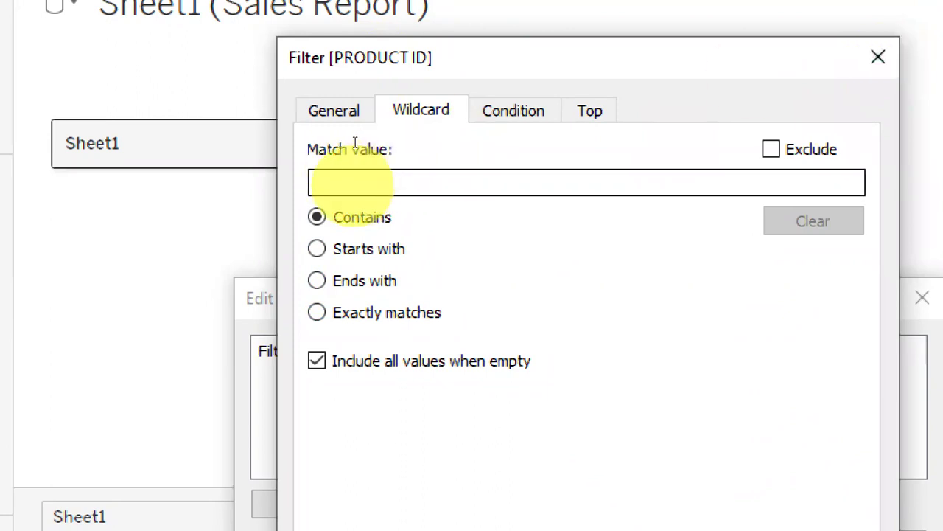
pyautogui.write('TO')
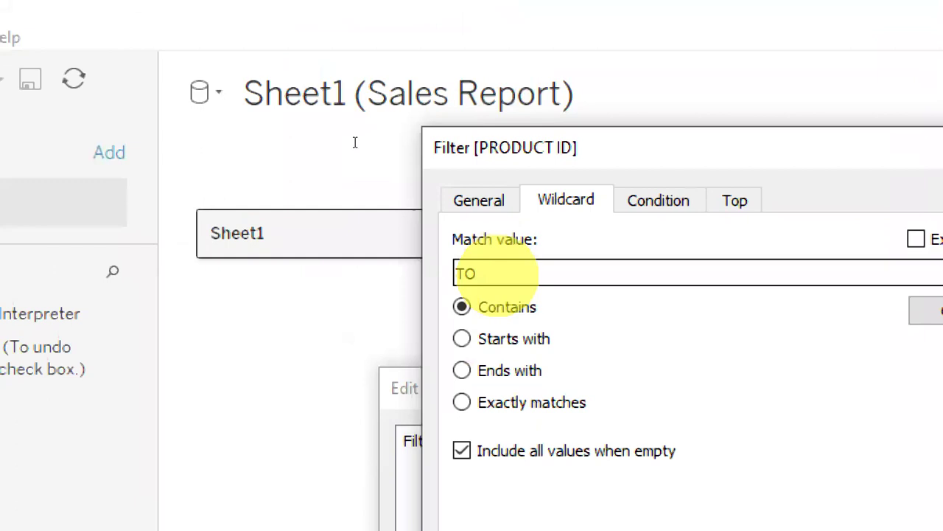
pyautogui.write('TAL')
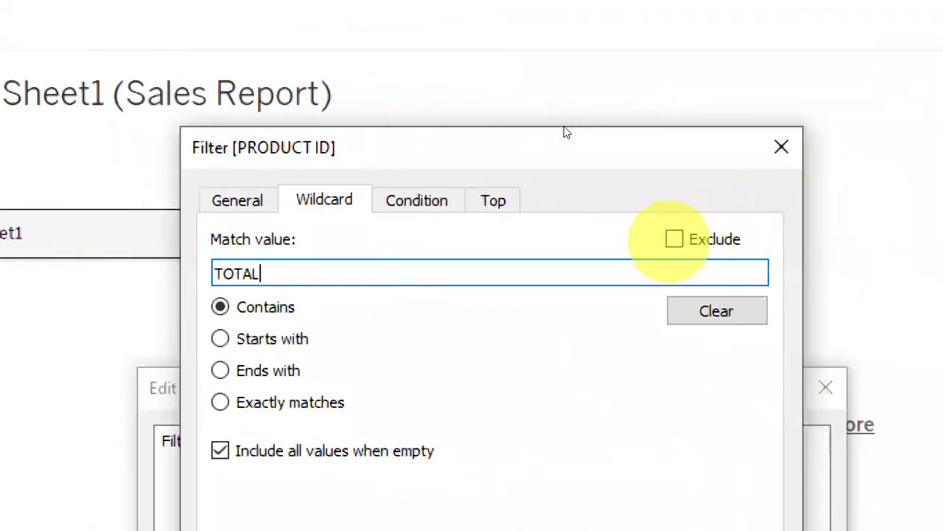
pyautogui.click(675, 239)
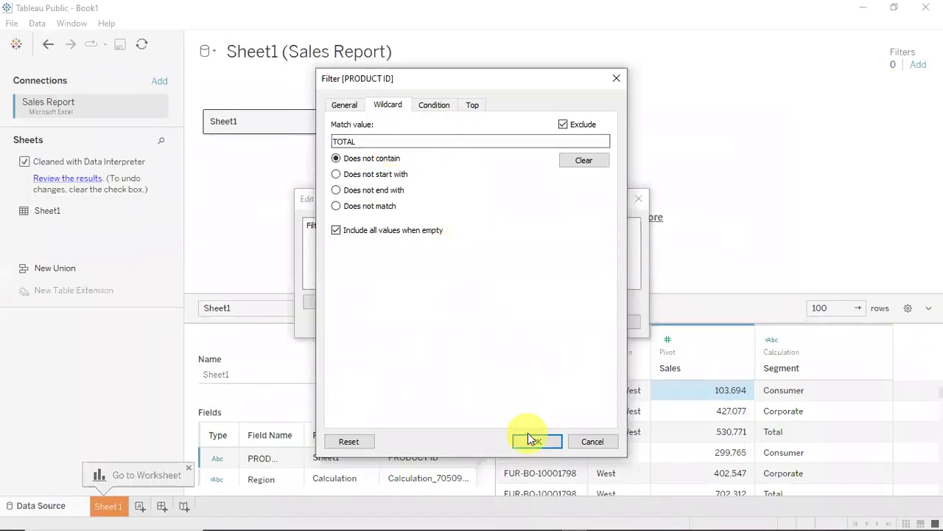
pyautogui.click(535, 442)
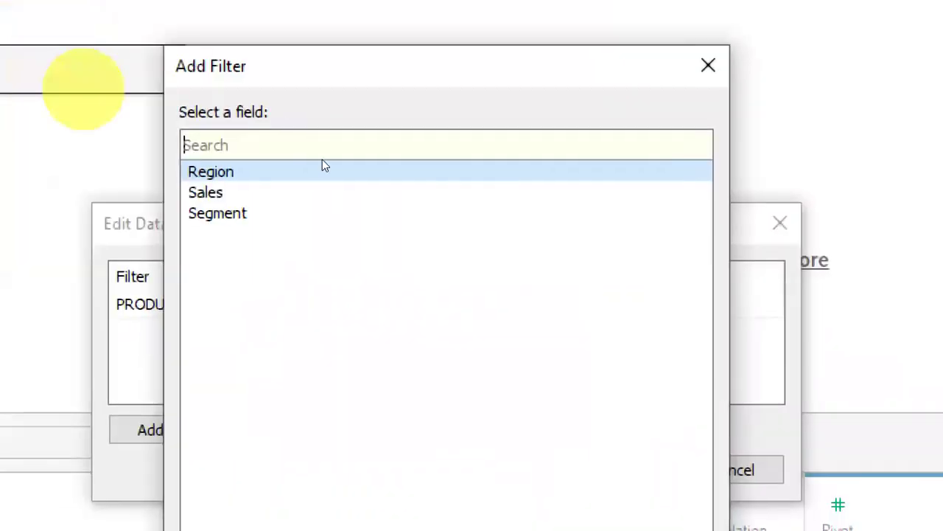
# Step: Add a data source filter on Segment that keeps Consumer and Corporate
pyautogui.click(221, 213)
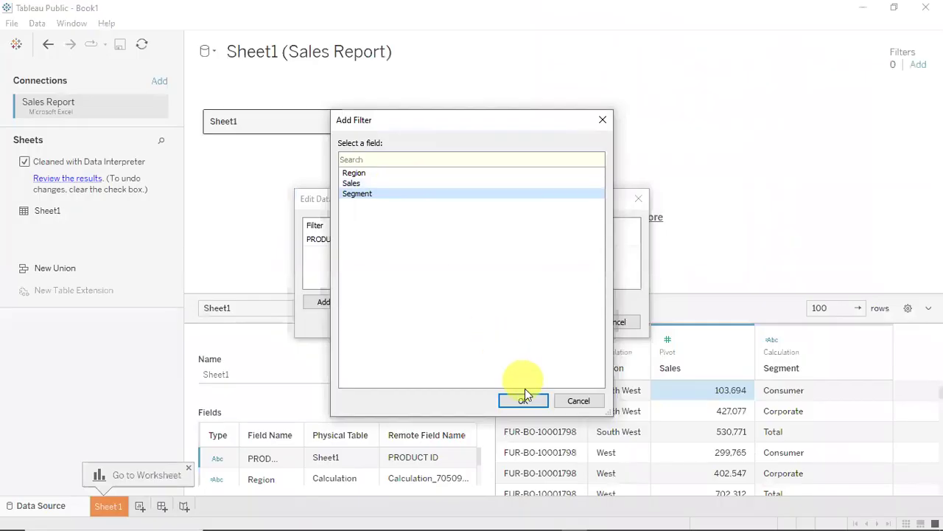
pyautogui.click(526, 399)
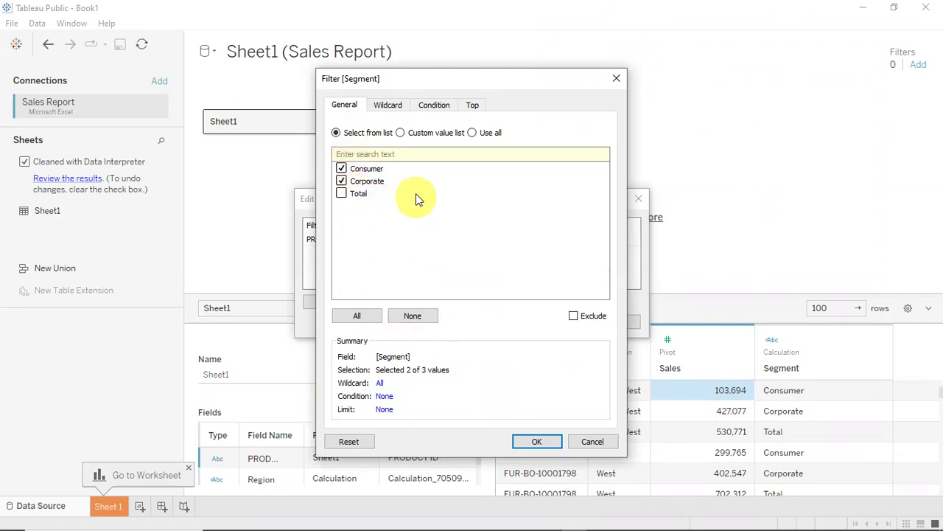
pyautogui.click(532, 441)
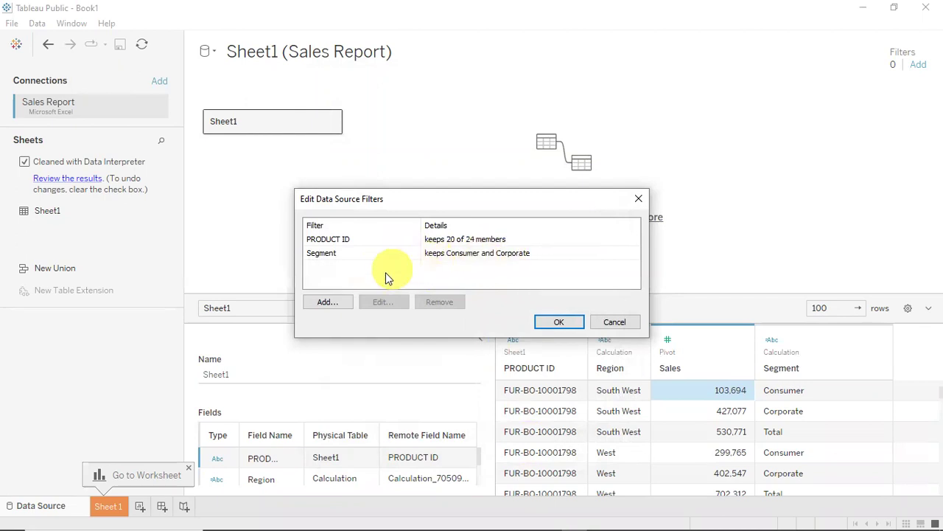
# Step: Edit the Segment filter to exclude only Total, and apply the data source filters
pyautogui.click(433, 253)
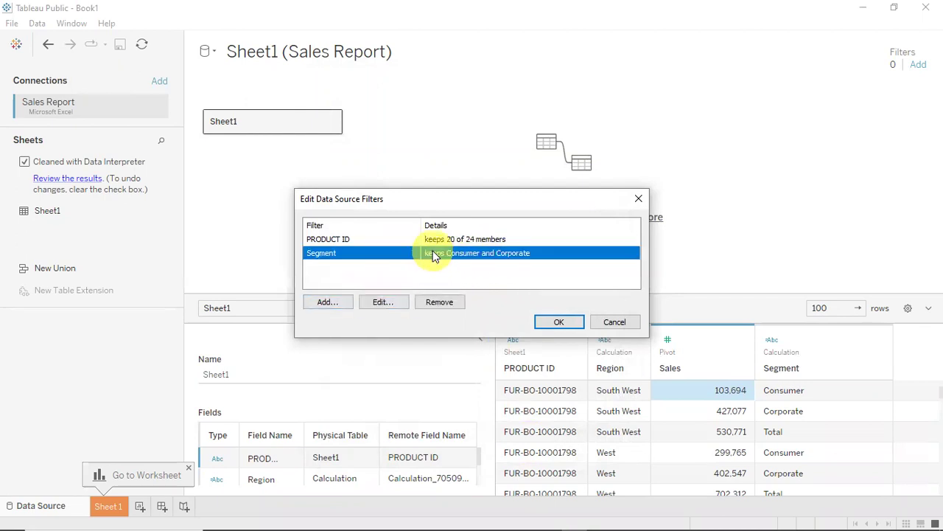
pyautogui.click(398, 304)
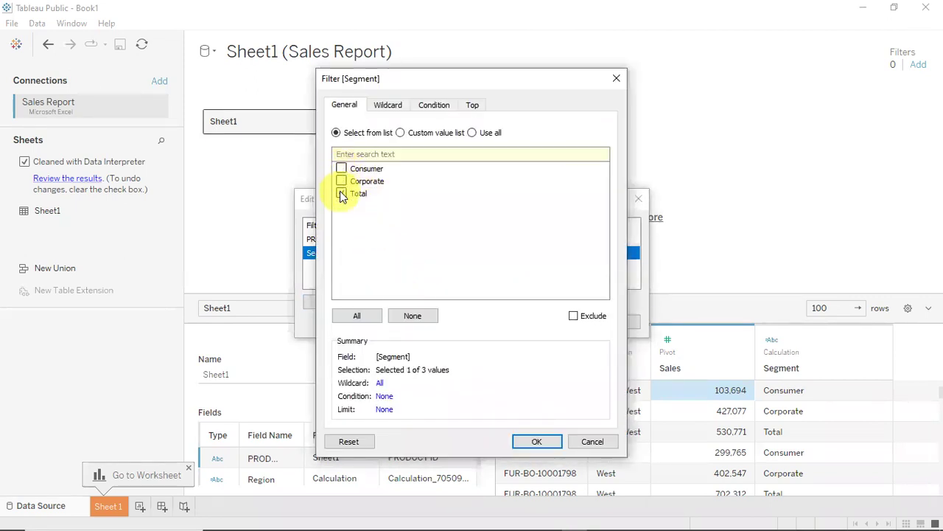
pyautogui.click(574, 317)
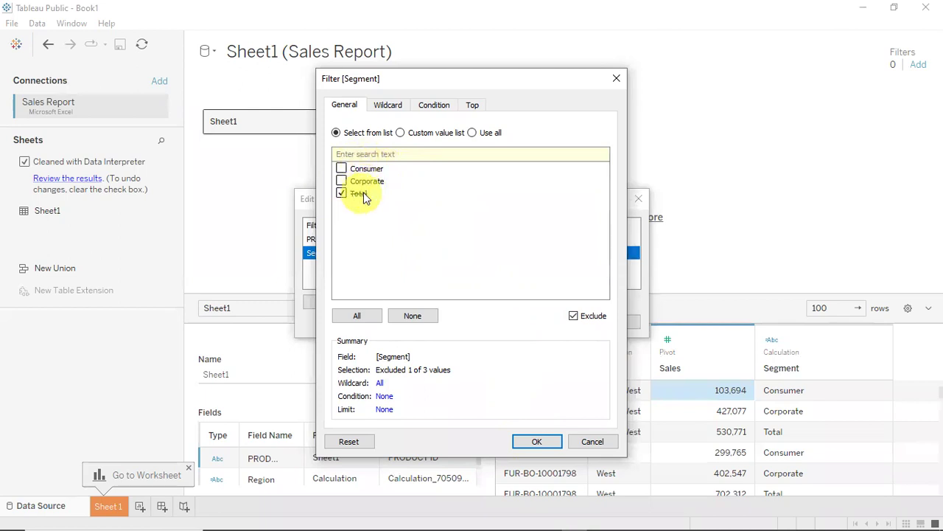
pyautogui.click(532, 442)
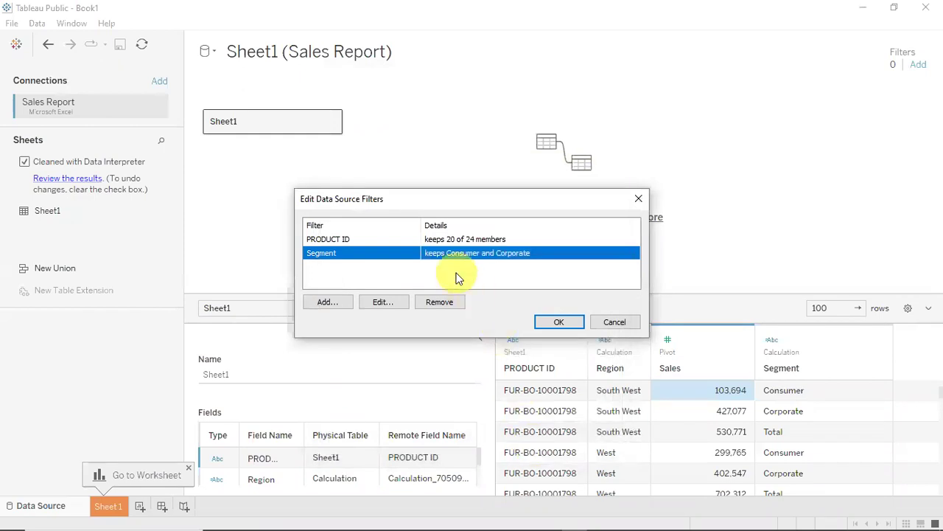
pyautogui.click(562, 322)
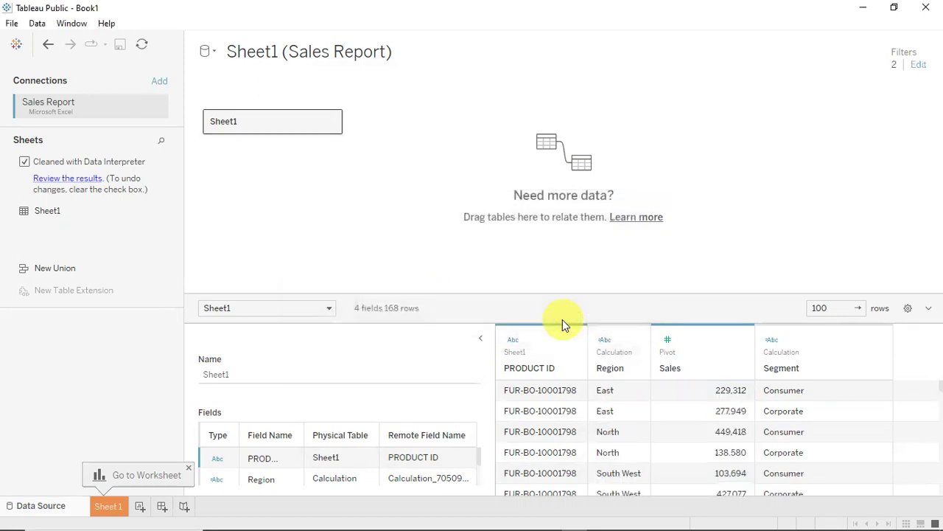
# Step: Look down the Segment column of the filtered preview for any remaining Total entries
pyautogui.click(767, 395)
pyautogui.press('Down')
pyautogui.press('Down')
pyautogui.press('Down')
pyautogui.press('Down')
pyautogui.press('Down')
pyautogui.press('Down')
pyautogui.press('Down')
pyautogui.press('Down')
pyautogui.press('Down')
pyautogui.press('Down')
pyautogui.press('Down')
pyautogui.press('Down')
pyautogui.press('Down')
pyautogui.press('Down')
pyautogui.press('Down')
pyautogui.press('Down')
pyautogui.press('Down')
pyautogui.press('Down')
pyautogui.press('Down')
pyautogui.press('Down')
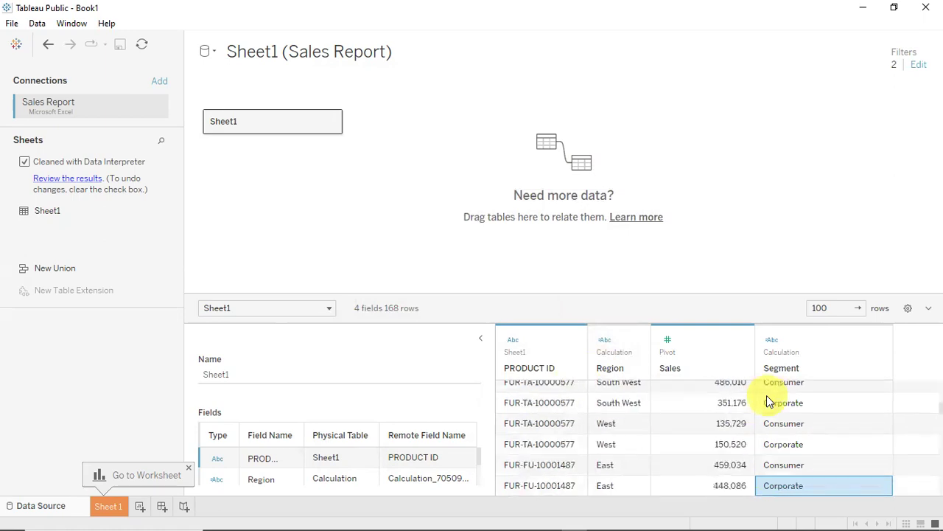
pyautogui.press('Down')
pyautogui.press('Down')
pyautogui.press('Down')
pyautogui.press('Down')
pyautogui.press('Down')
pyautogui.press('Down')
pyautogui.press('Down')
pyautogui.press('Down')
pyautogui.press('Down')
pyautogui.press('Down')
pyautogui.press('Down')
pyautogui.press('Down')
pyautogui.press('Down')
pyautogui.press('Down')
pyautogui.press('Down')
pyautogui.press('Down')
pyautogui.press('Down')
pyautogui.press('Down')
pyautogui.press('Down')
pyautogui.press('Down')
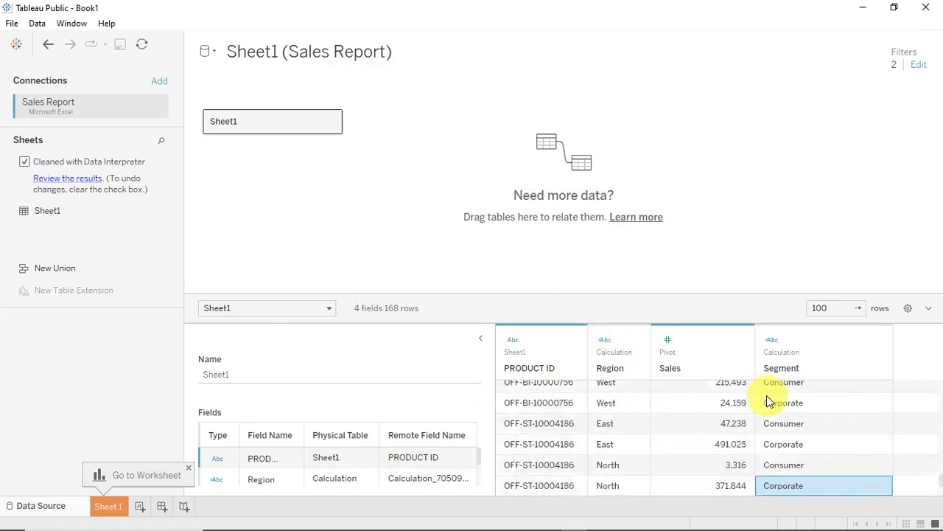
# Step: Check the PRODUCT ID column for remaining total rows, going back up to the first row
pyautogui.press('Left')
pyautogui.press('Left')
pyautogui.press('Up')
pyautogui.press('Up')
pyautogui.press('Up')
pyautogui.press('Up')
pyautogui.press('Up')
pyautogui.press('Up')
pyautogui.press('Up')
pyautogui.press('Up')
pyautogui.press('Up')
pyautogui.press('Up')
pyautogui.press('Up')
pyautogui.press('Up')
pyautogui.press('Up')
pyautogui.press('Up')
pyautogui.press('Up')
pyautogui.press('Up')
pyautogui.press('Up')
pyautogui.press('Up')
pyautogui.press('Up')
pyautogui.press('Up')
pyautogui.press('Up')
pyautogui.press('Up')
pyautogui.press('Up')
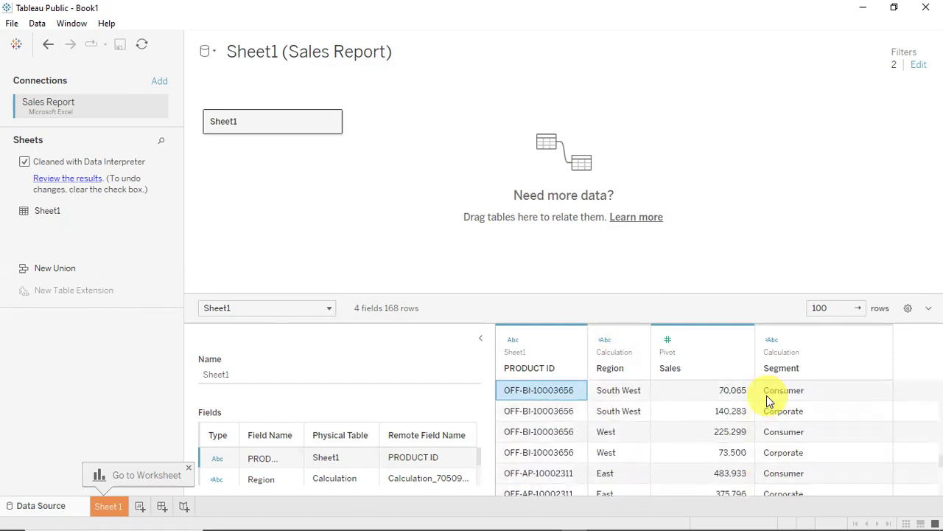
pyautogui.press('Up')
pyautogui.press('Up')
pyautogui.press('Up')
pyautogui.press('Up')
pyautogui.press('Up')
pyautogui.press('Up')
pyautogui.press('Up')
pyautogui.press('Up')
pyautogui.press('Up')
pyautogui.press('Up')
pyautogui.press('Up')
pyautogui.press('Up')
pyautogui.press('Up')
pyautogui.press('Up')
pyautogui.press('Up')
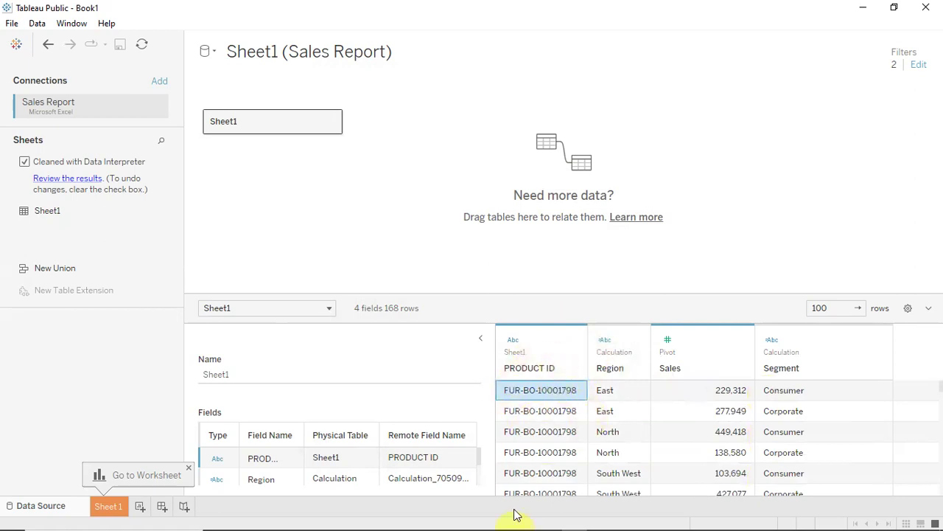
# Step: View the clean table in Sheet1 (Sales Report)_Sheet1.csv in Excel for comparison, and return to Tableau Public
pyautogui.moveTo(509, 514)
pyautogui.moveTo(454, 515)
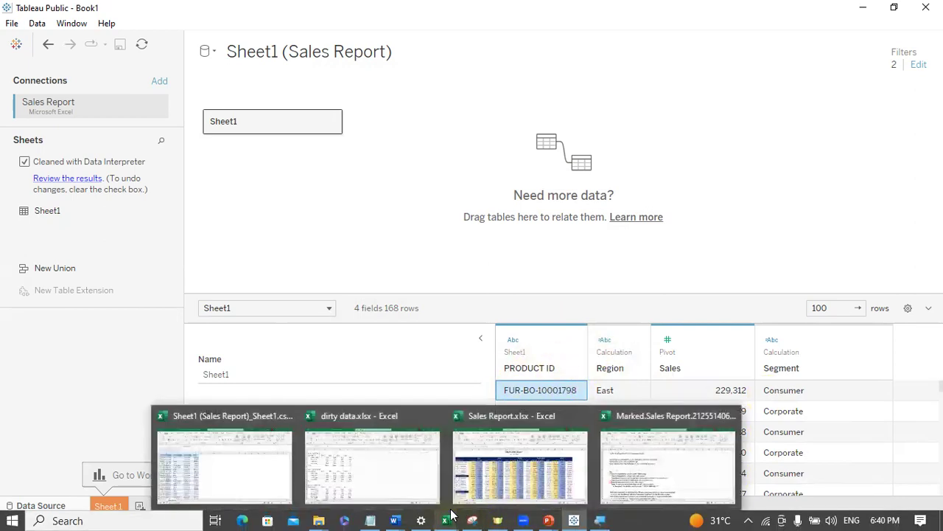
pyautogui.click(261, 472)
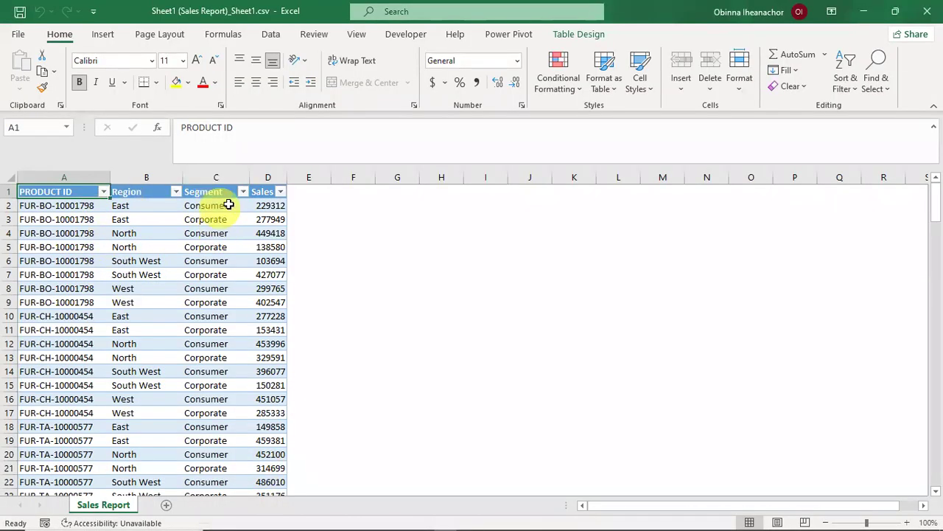
pyautogui.moveTo(482, 513)
pyautogui.moveTo(579, 516)
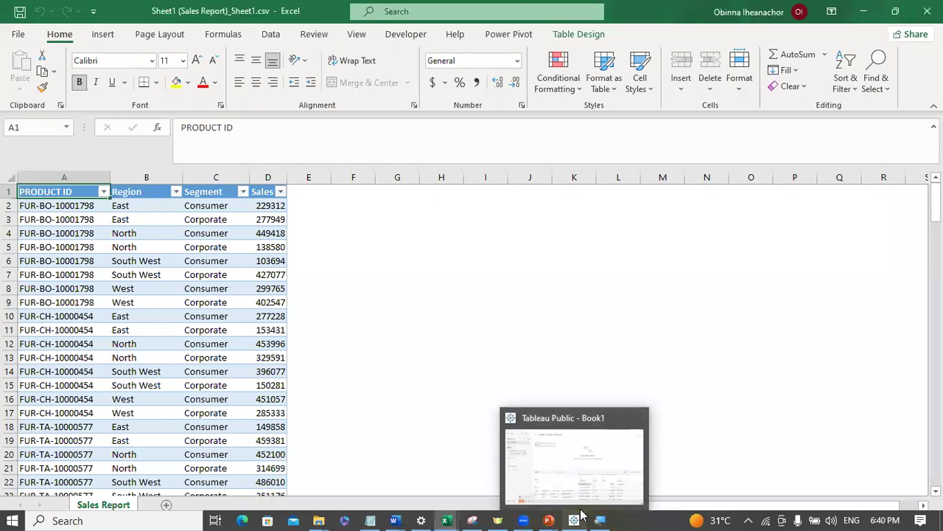
pyautogui.click(596, 483)
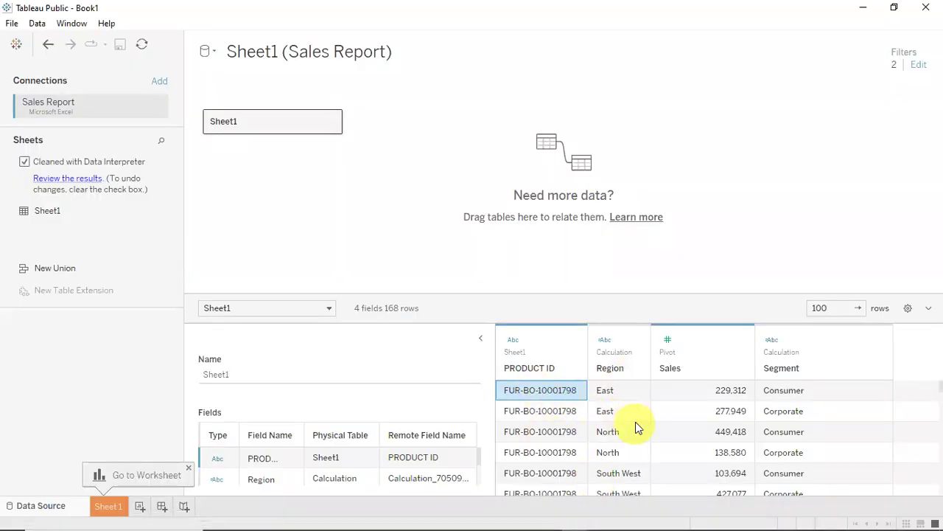
# Step: Build a text table of summed Sales by Region in the Sheet 1 worksheet
pyautogui.click(111, 507)
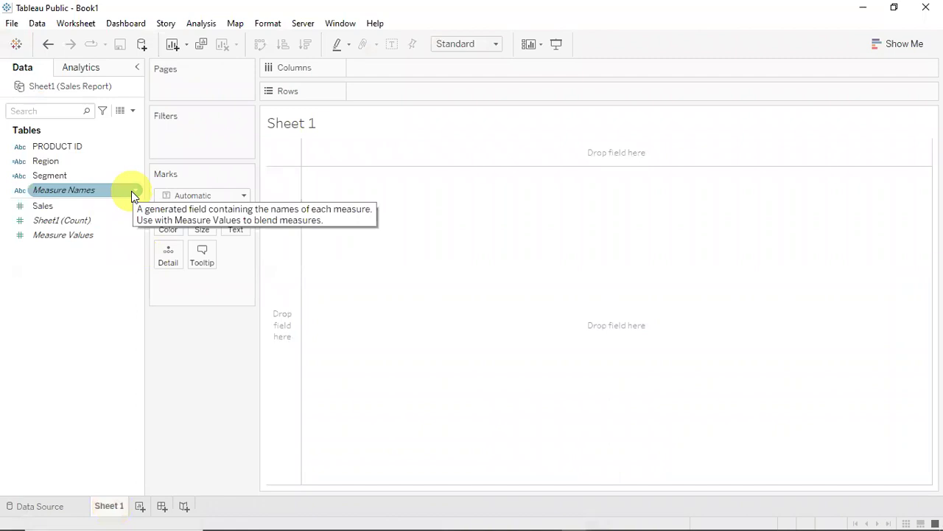
pyautogui.moveTo(65, 164); pyautogui.dragTo(353, 196)
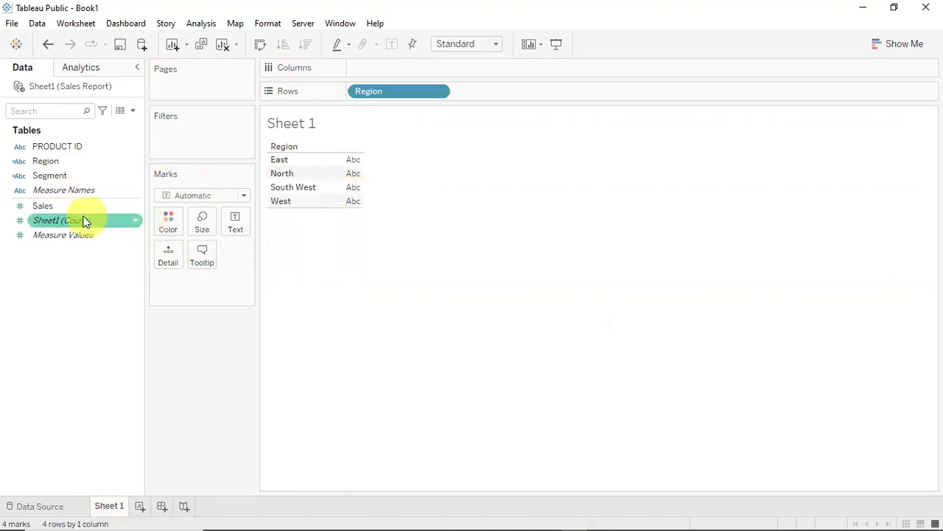
pyautogui.moveTo(52, 212); pyautogui.dragTo(361, 161)
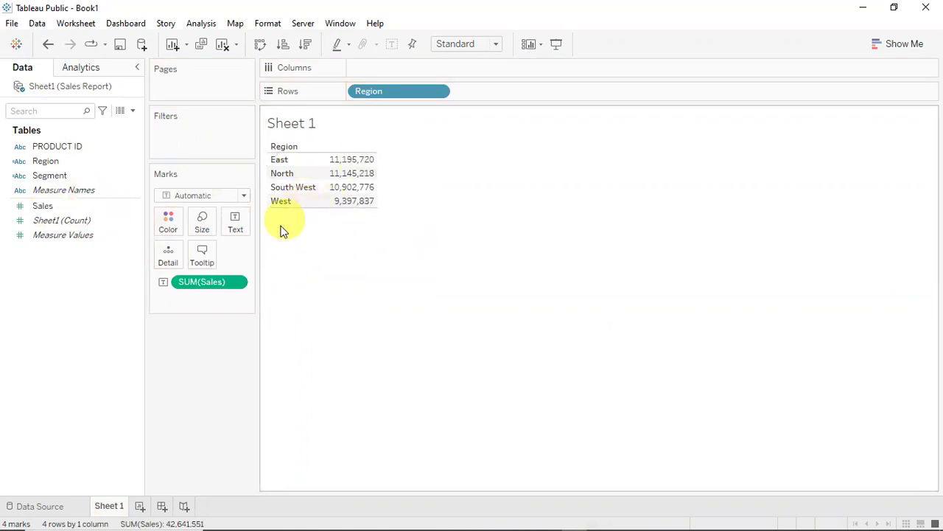
# Step: Show column grand totals for the Sales by Region table
pyautogui.click(201, 24)
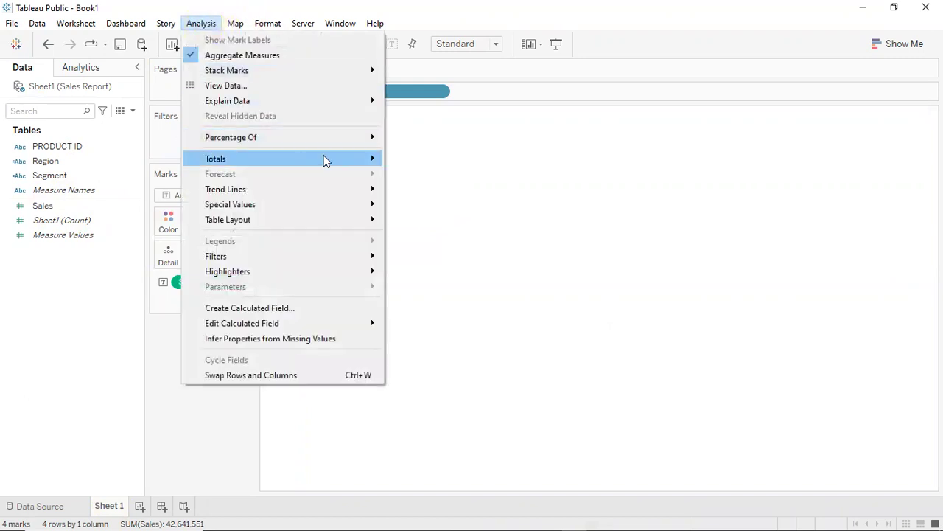
pyautogui.moveTo(324, 158)
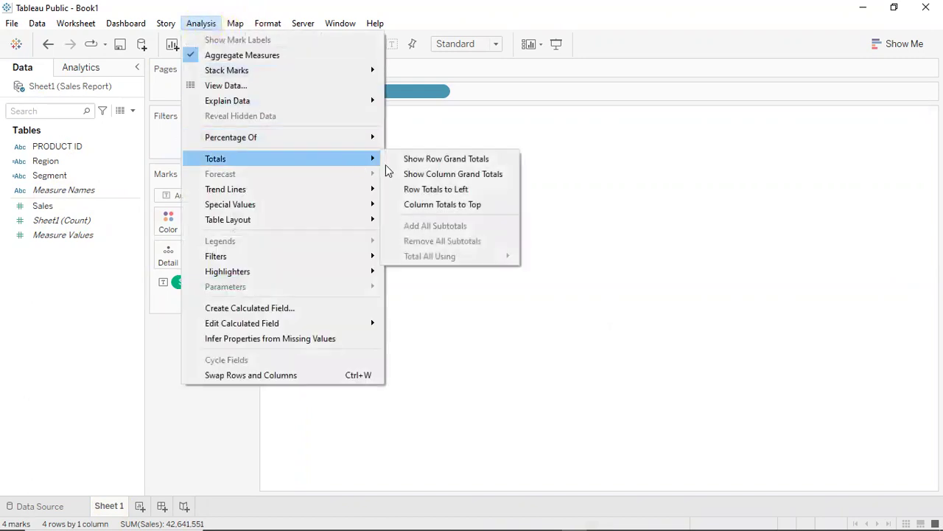
pyautogui.click(458, 174)
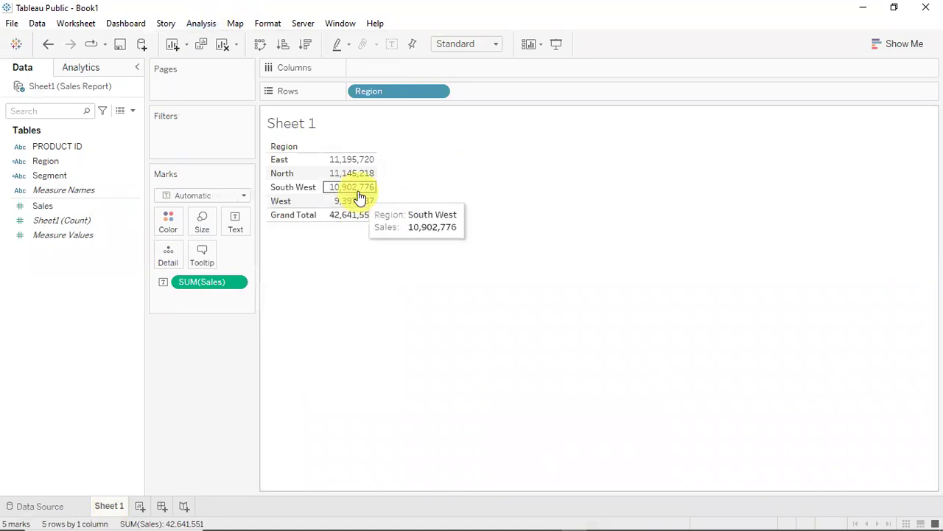
# Step: Switch to Sales Report.xlsx in Excel and check the grand total of the East region's Total column
pyautogui.moveTo(350, 160)
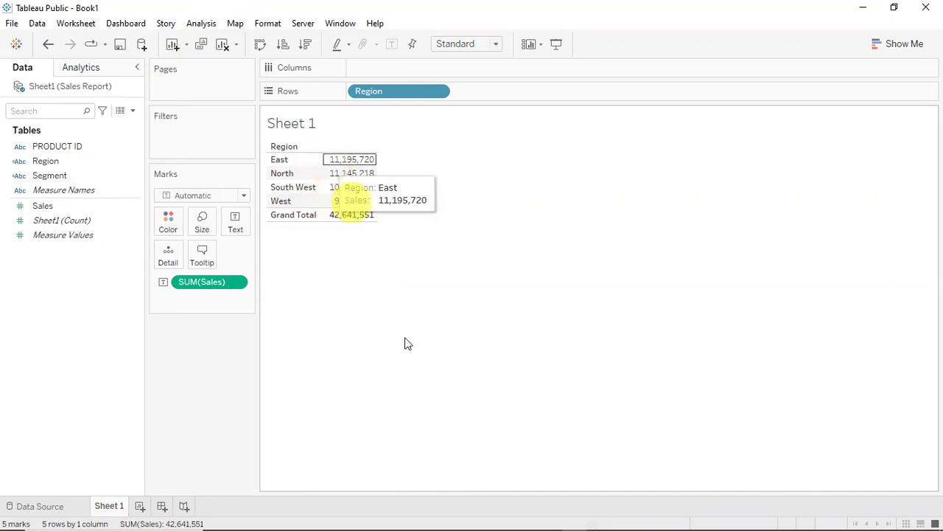
pyautogui.moveTo(463, 515)
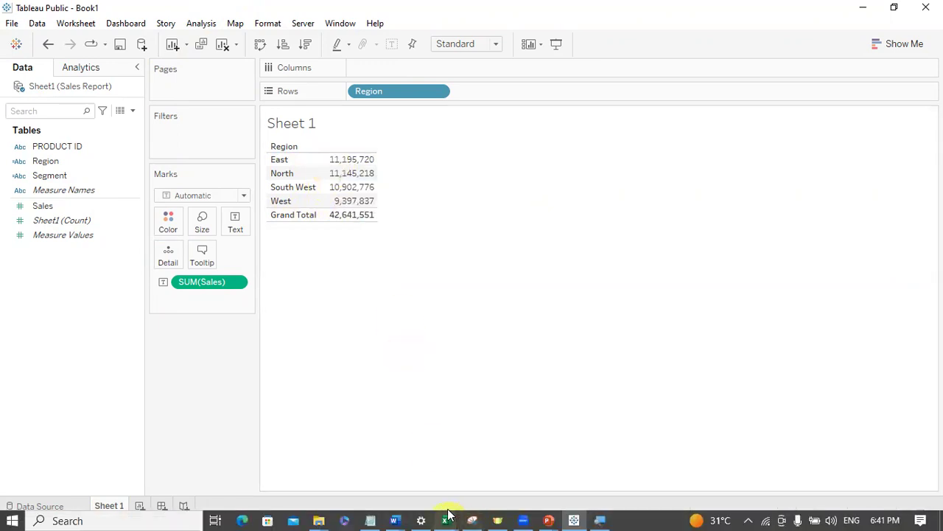
pyautogui.click(495, 472)
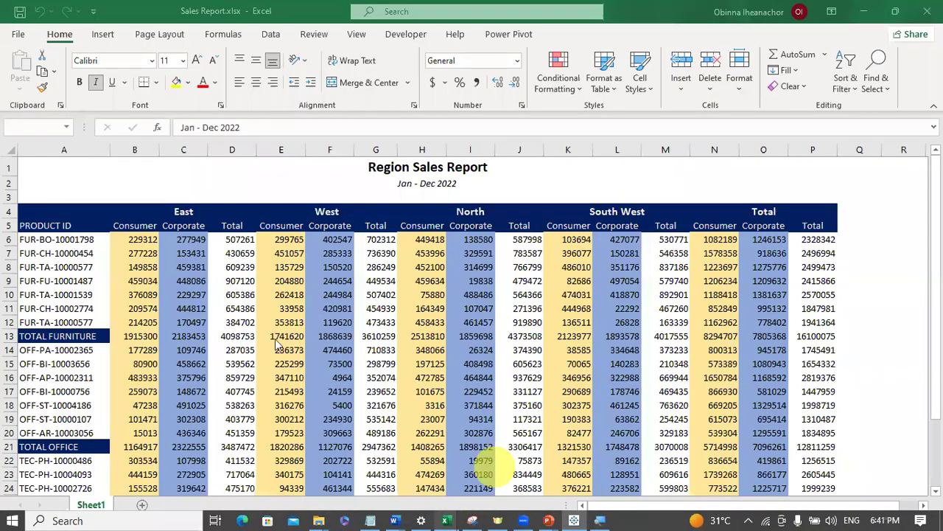
pyautogui.click(232, 239)
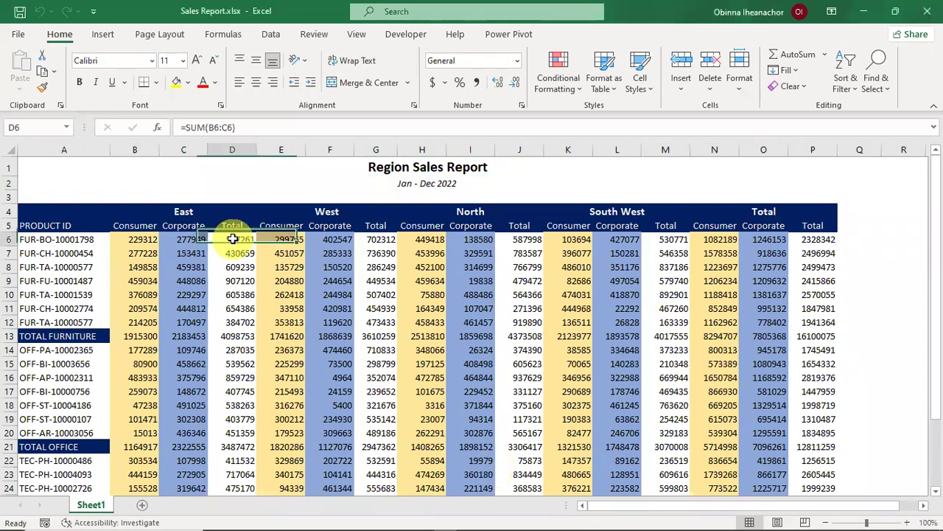
pyautogui.hotkey('ctrl', 'Down')
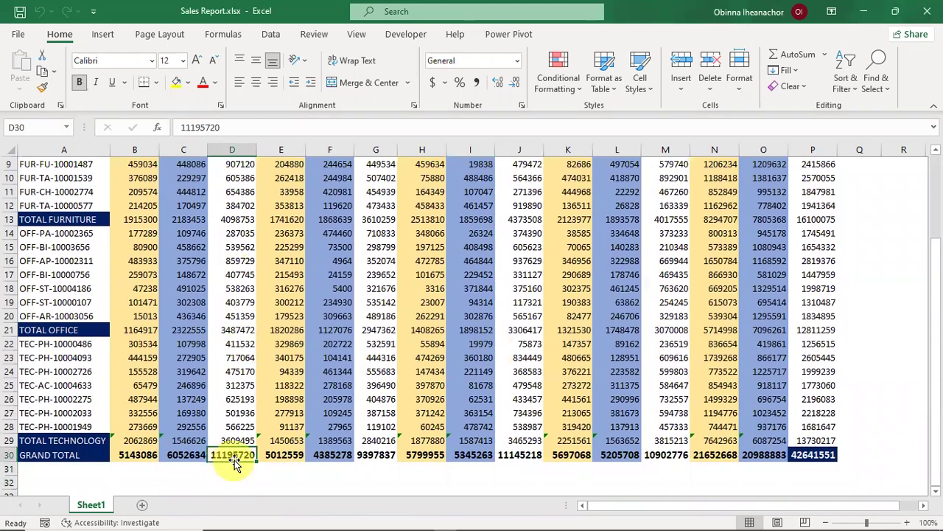
# Step: Return to Tableau Public and inspect the East and South West sales in the Region table for comparison
pyautogui.click(574, 515)
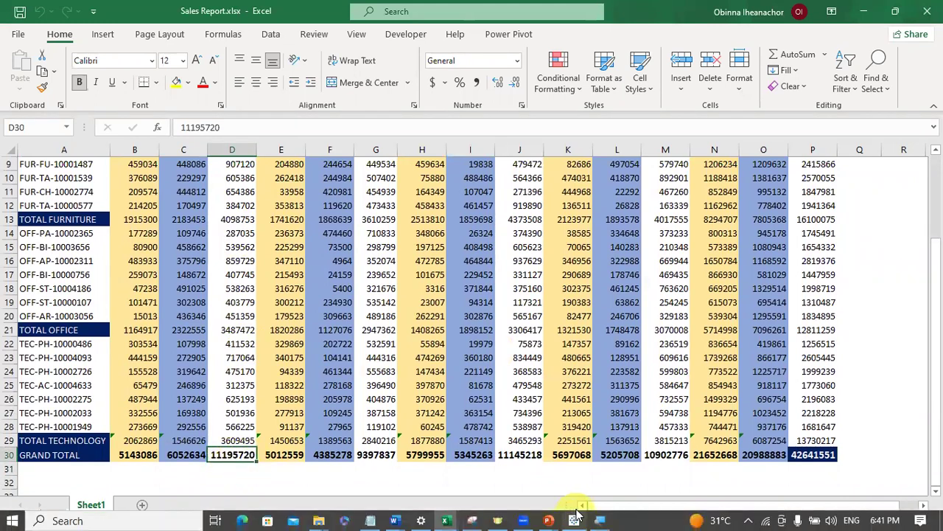
pyautogui.click(420, 295)
pyautogui.click(300, 170)
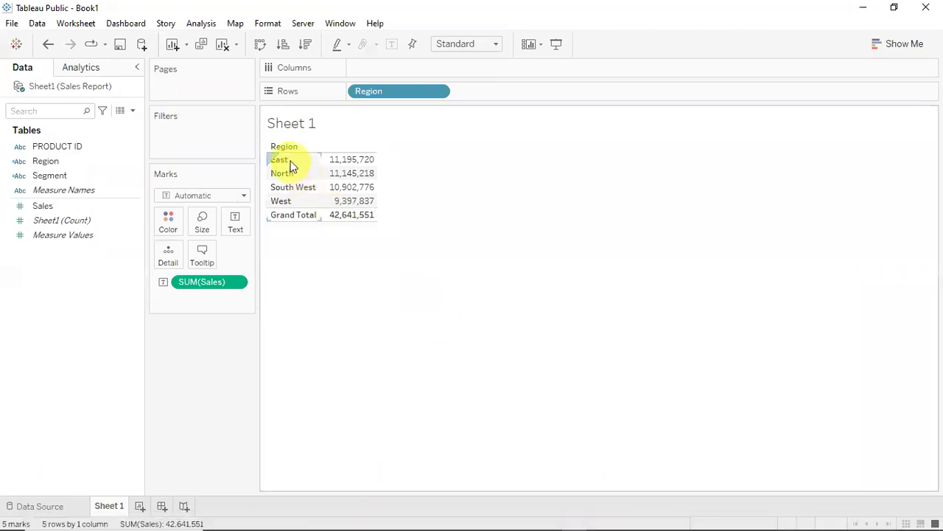
pyautogui.click(290, 163)
pyautogui.click(333, 162)
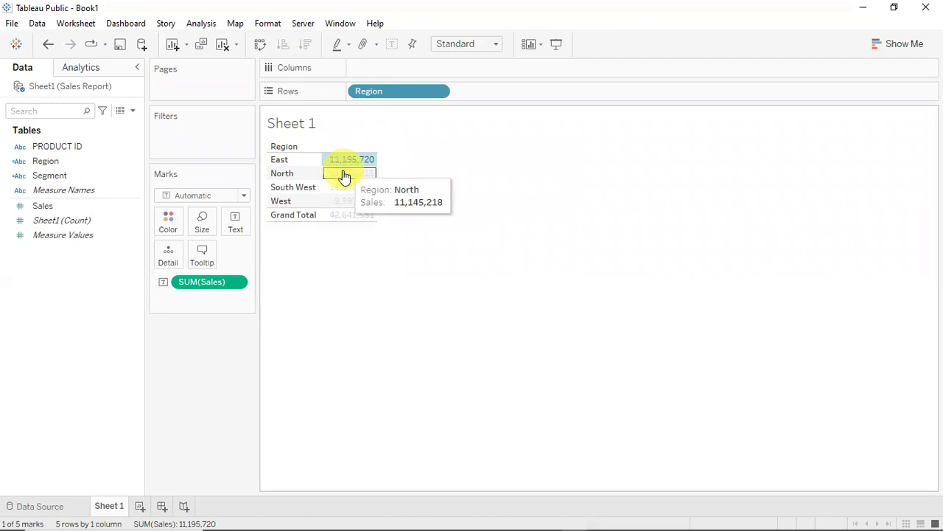
pyautogui.click(340, 190)
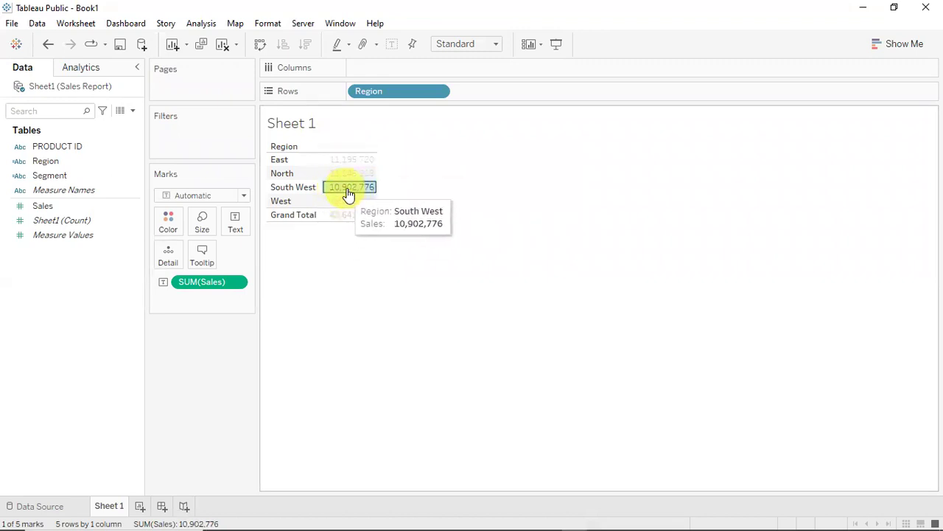
# Step: Switch to the Sales Report workbook in Excel and check the grand total for the South West region
pyautogui.moveTo(479, 516)
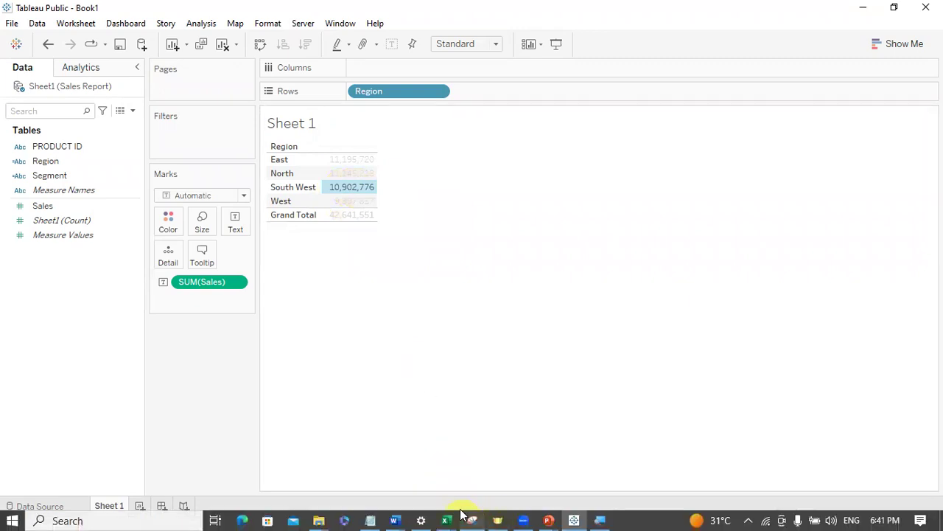
pyautogui.moveTo(447, 516)
pyautogui.click(517, 472)
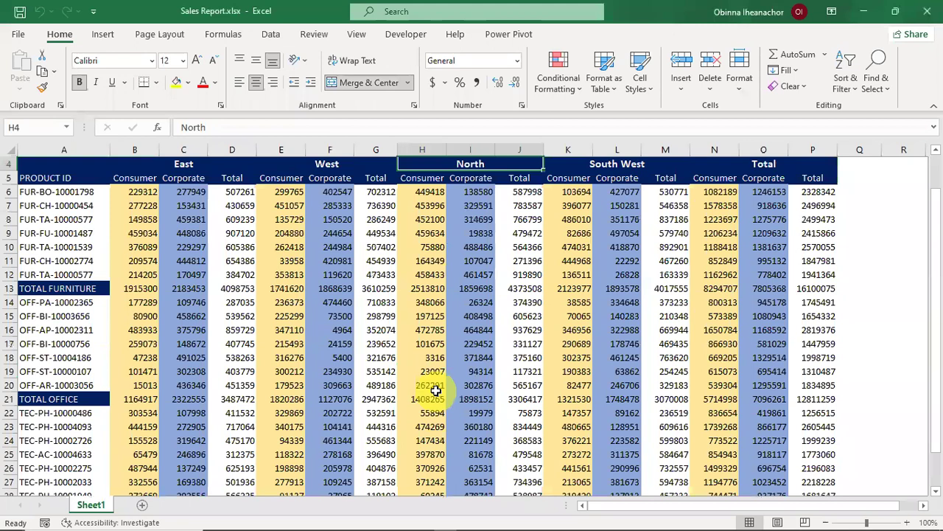
pyautogui.press('Right')
pyautogui.press('Down')
pyautogui.press('Right')
pyautogui.press('Right')
pyautogui.hotkey('ctrl', 'Down')
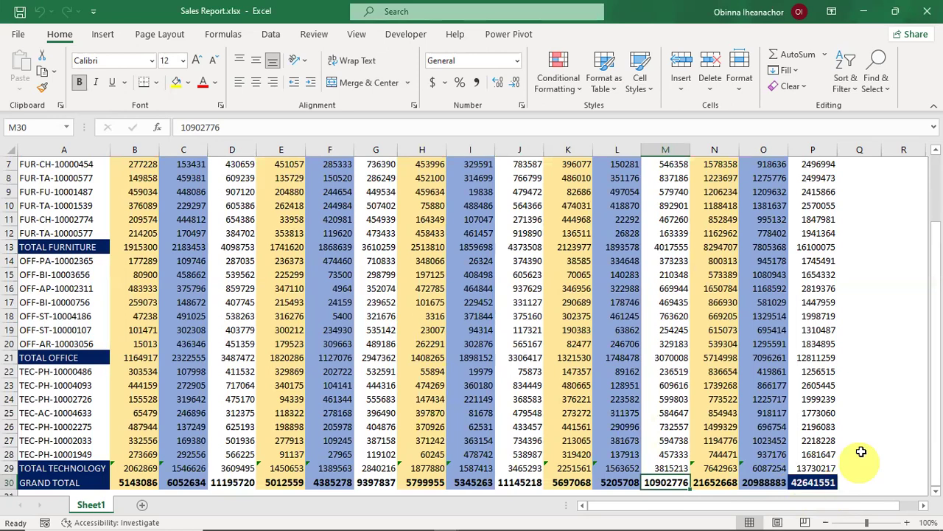
# Step: Check the overall grand total at the end of the last Total column in column P
pyautogui.click(828, 440)
pyautogui.hotkey('ctrl', 'Up')
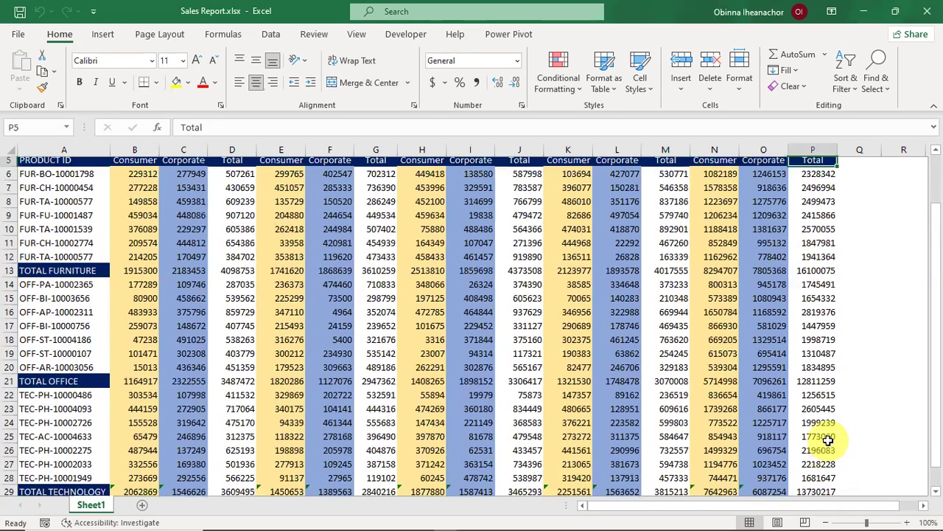
pyautogui.hotkey('ctrl', 'Down')
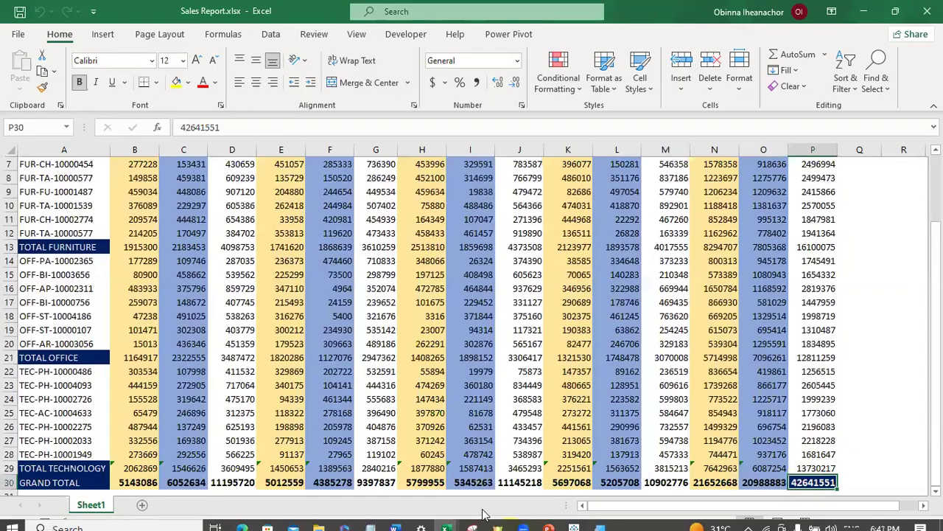
# Step: Return to Tableau Public, clear the South West mark selection and compare the table's Grand Total
pyautogui.click(574, 520)
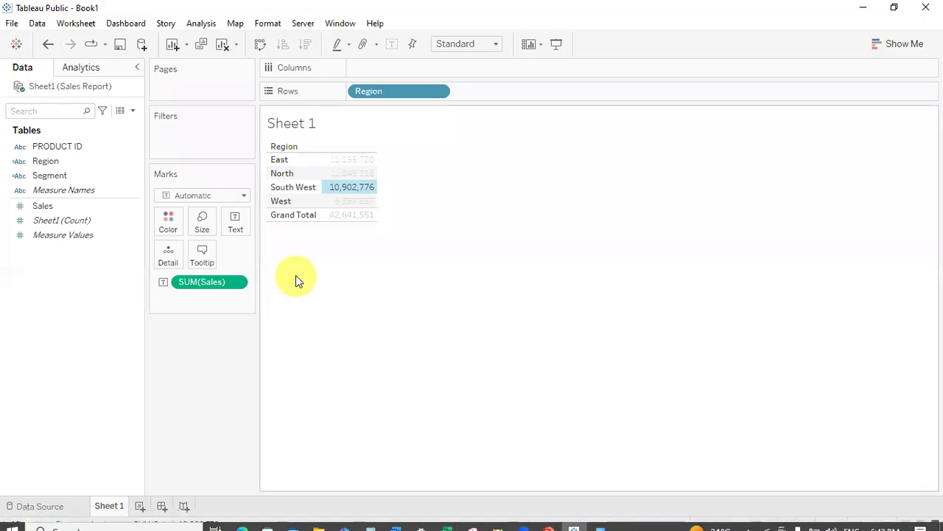
pyautogui.click(351, 239)
pyautogui.moveTo(354, 219)
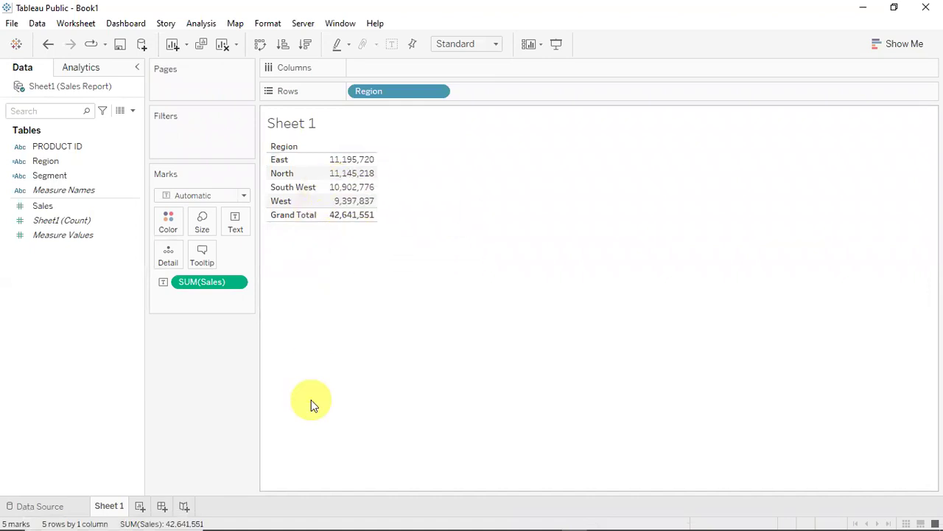
# Step: Switch to the PowerPoint slide show and reveal the "Preparing Data in Excel" bullet on the Demo slide
pyautogui.moveTo(329, 515)
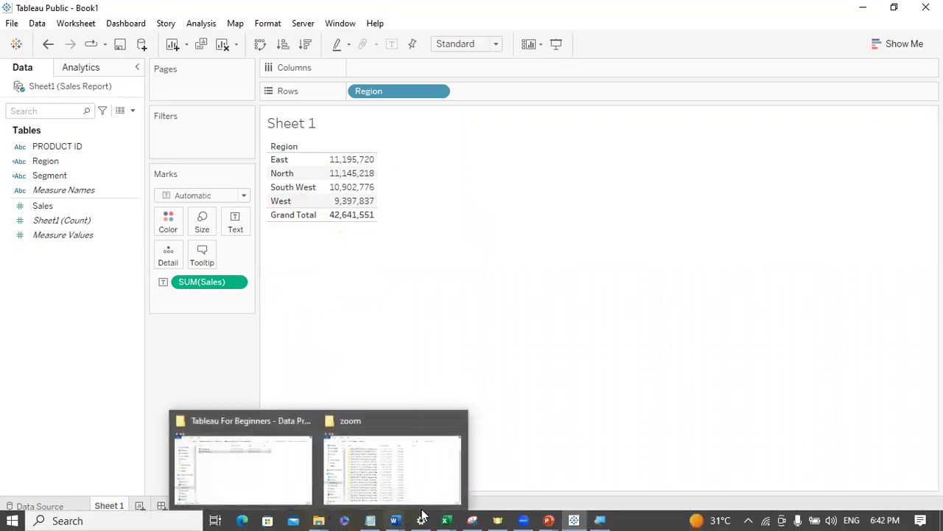
pyautogui.moveTo(435, 516)
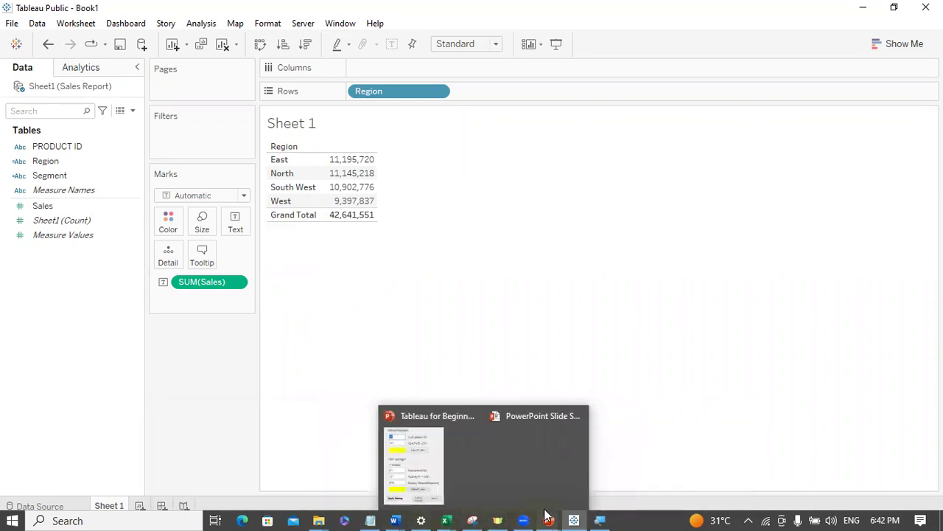
pyautogui.moveTo(575, 514)
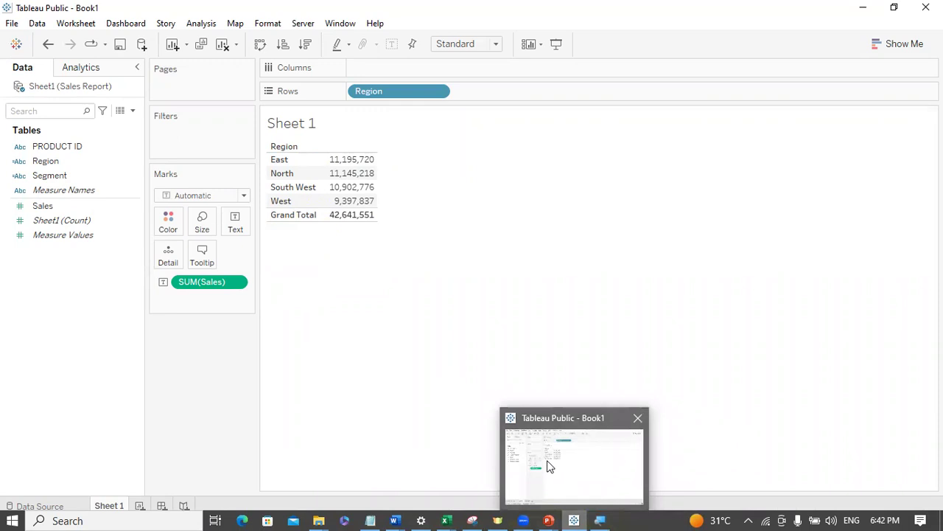
pyautogui.click(548, 519)
pyautogui.click(594, 485)
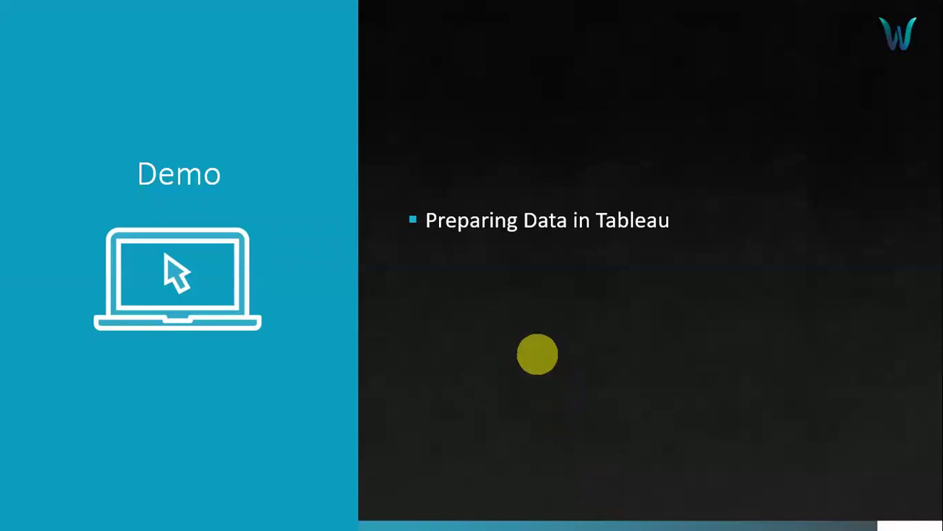
pyautogui.click(537, 354)
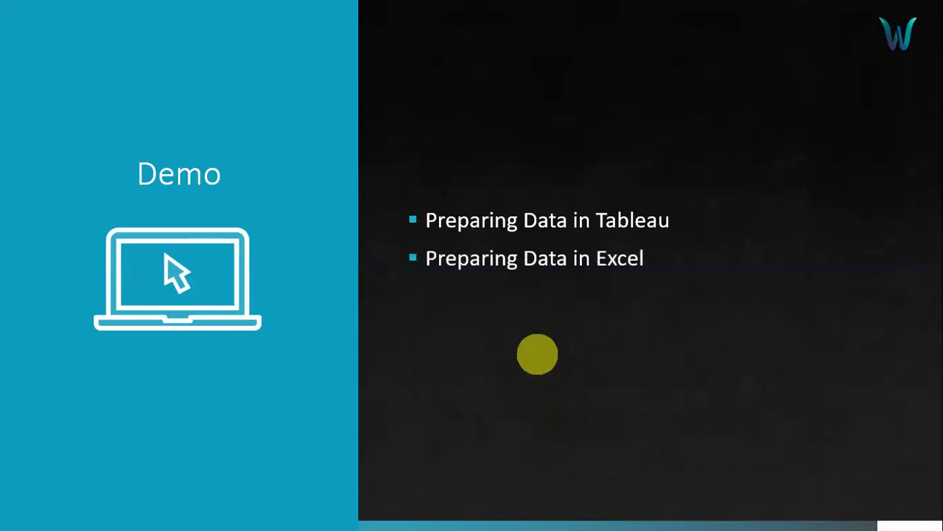
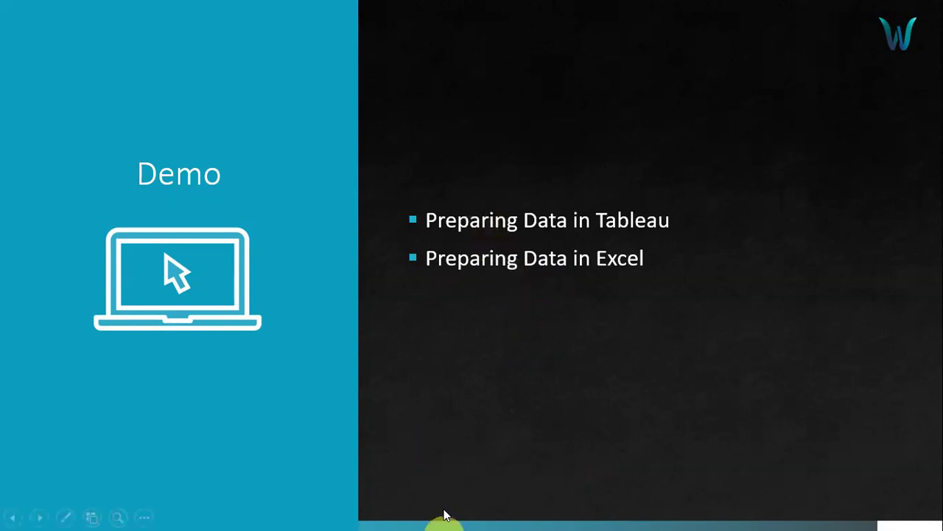
# Step: Switch to the dirty data workbook in Excel and examine the date line and header row of the first block on the Sales sheet
pyautogui.press('super')
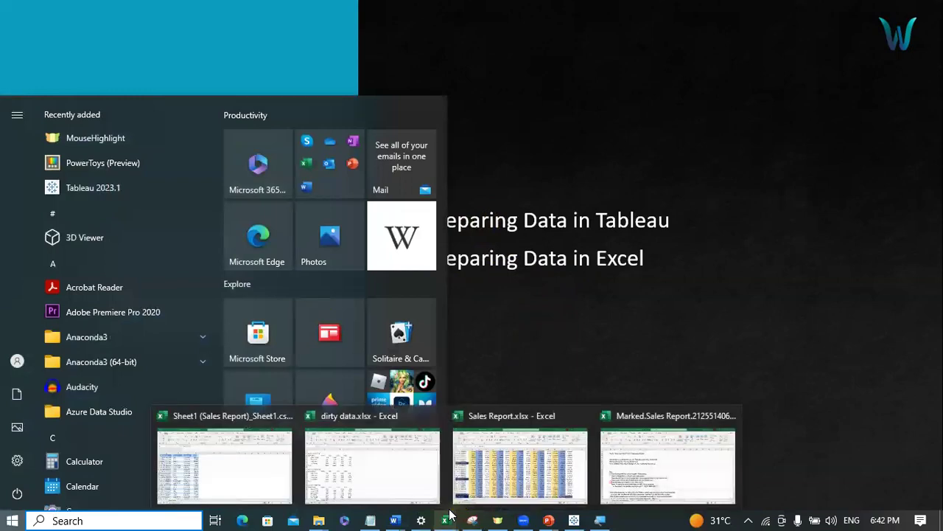
pyautogui.click(382, 472)
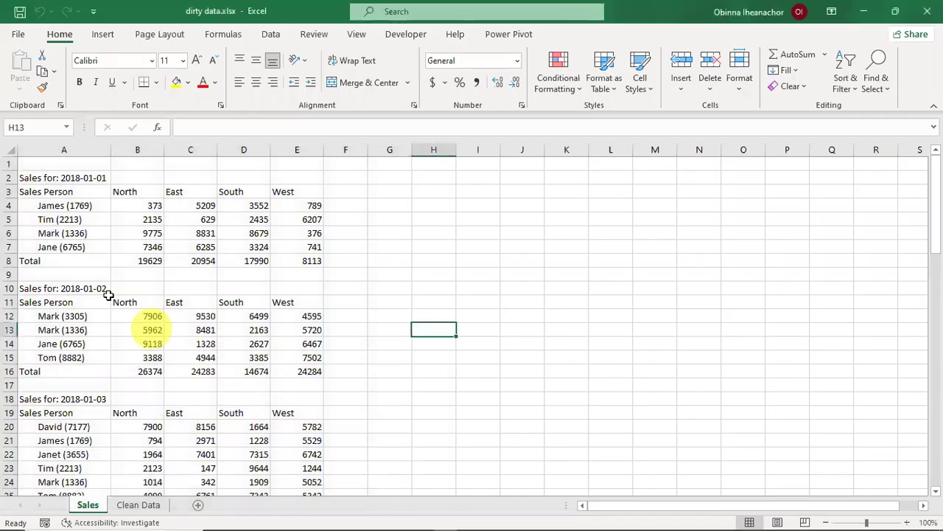
pyautogui.click(53, 168)
pyautogui.press('Down')
pyautogui.press('Down')
pyautogui.press('Up')
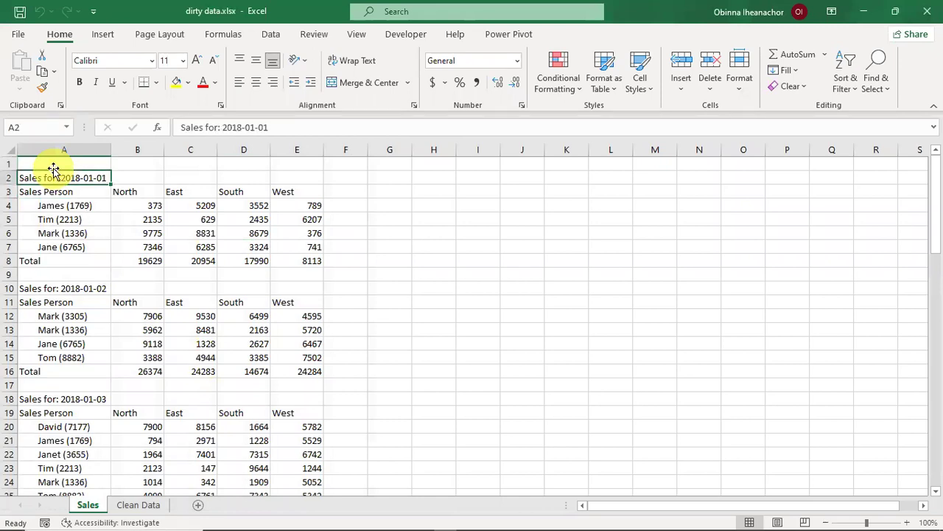
pyautogui.press('Down')
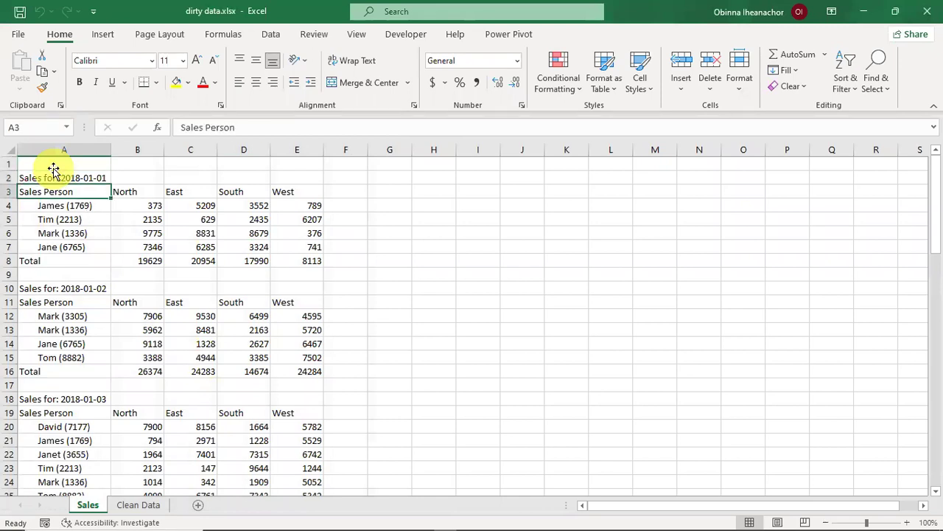
pyautogui.hotkey('shift', 'Right')
pyautogui.hotkey('shift', 'Right')
pyautogui.hotkey('shift', 'Right')
pyautogui.hotkey('shift', 'Right')
pyautogui.press('Down')
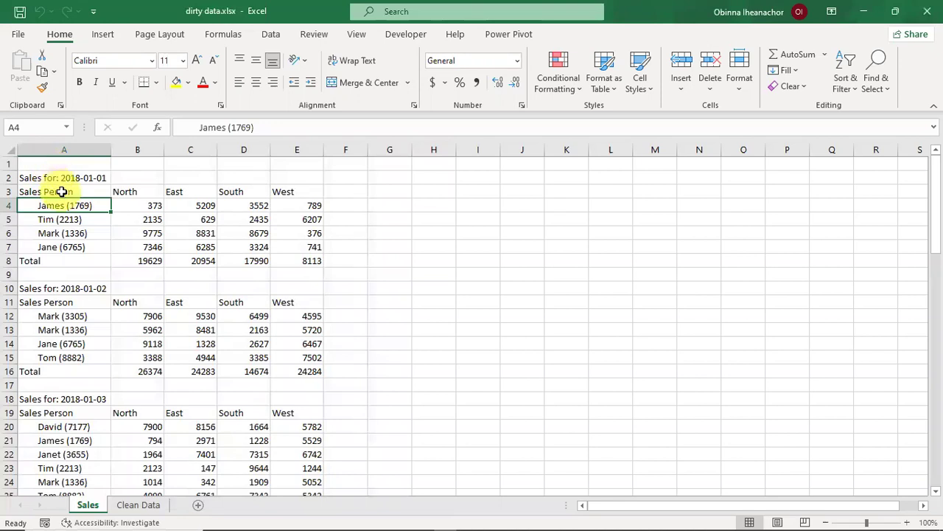
# Step: Examine the salesperson entries, regional figures and date line of the 2018-01-01 sales block cell by cell
pyautogui.press('Down')
pyautogui.press('Down')
pyautogui.press('Down')
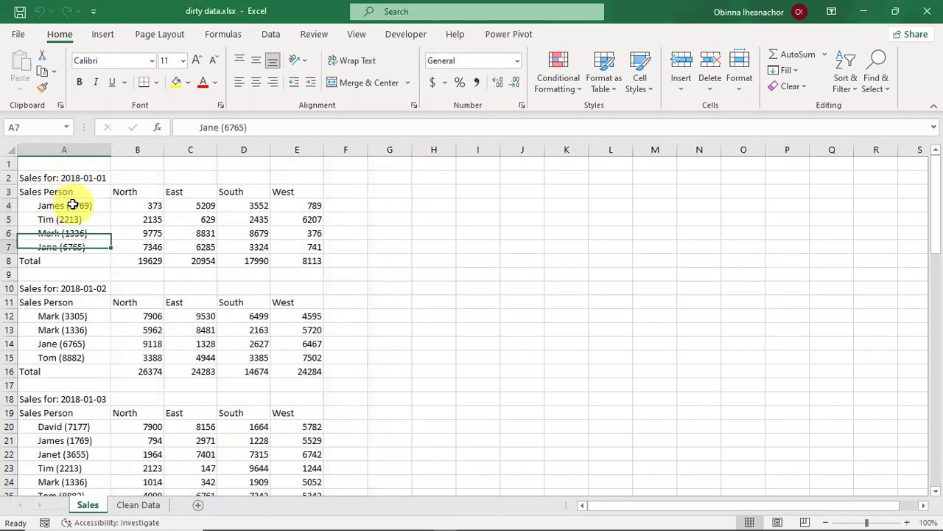
pyautogui.press('Right')
pyautogui.press('Up')
pyautogui.press('Up')
pyautogui.press('Up')
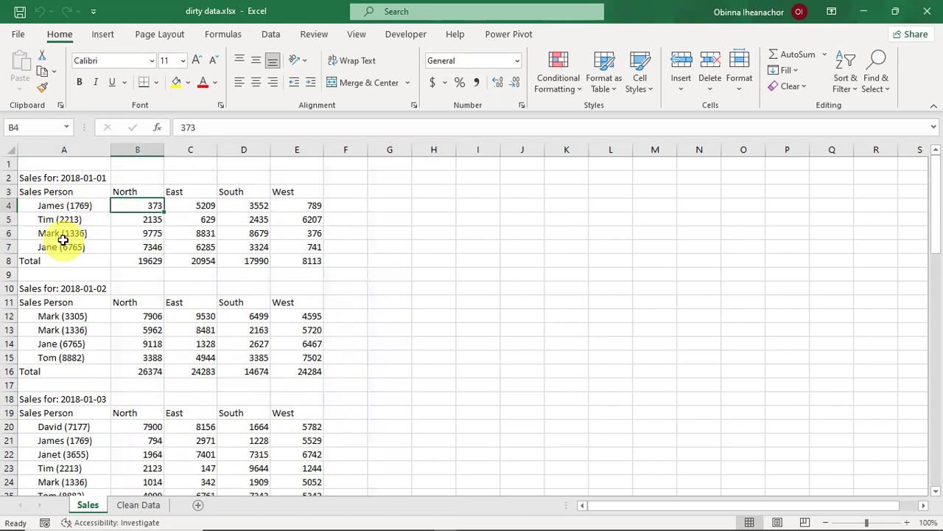
pyautogui.press('Right')
pyautogui.press('Right')
pyautogui.press('Right')
pyautogui.press('Up')
pyautogui.press('Up')
pyautogui.press('Left')
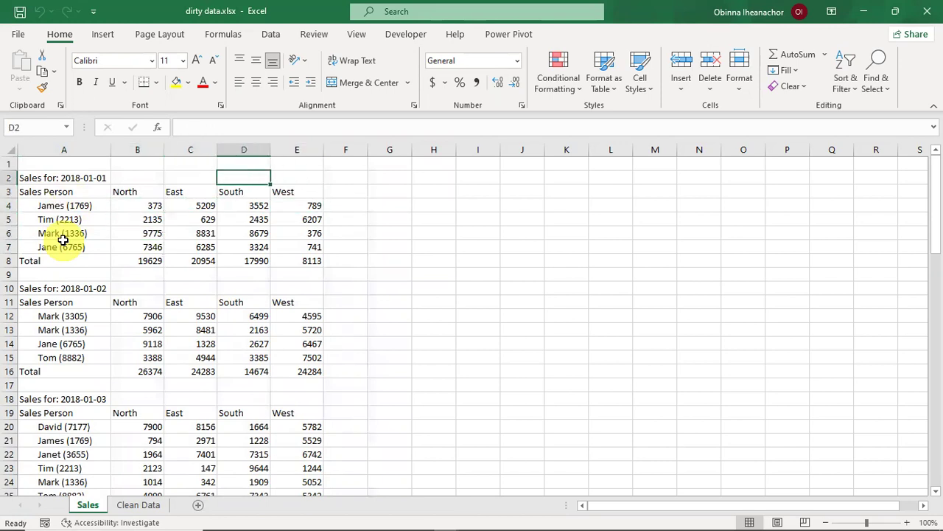
pyautogui.press('Left')
pyautogui.press('Left')
pyautogui.press('Left')
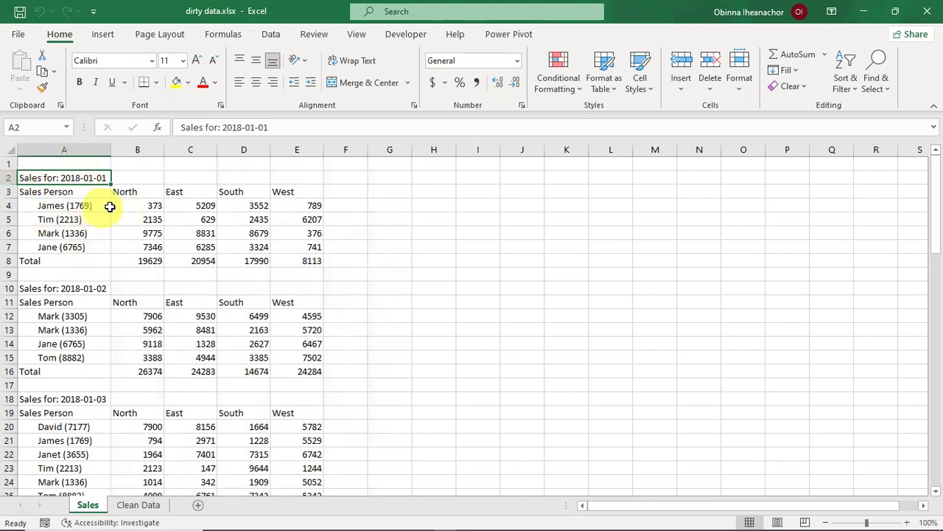
# Step: Highlight the first block's sales figures in B4:E7, its salespeople in A4:A7 and its totals in B8:E8 for review
pyautogui.moveTo(126, 205); pyautogui.dragTo(309, 248)
pyautogui.moveTo(64, 206); pyautogui.dragTo(66, 246)
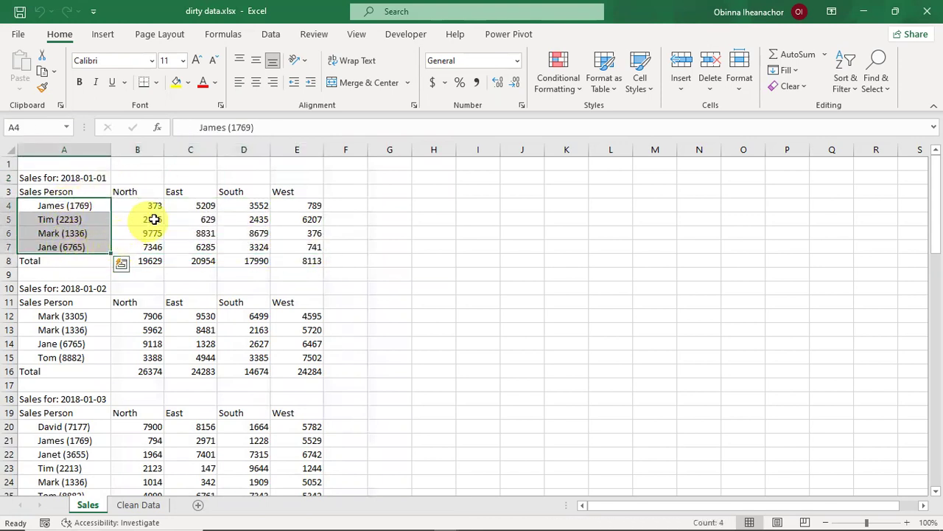
pyautogui.moveTo(148, 260); pyautogui.dragTo(287, 263)
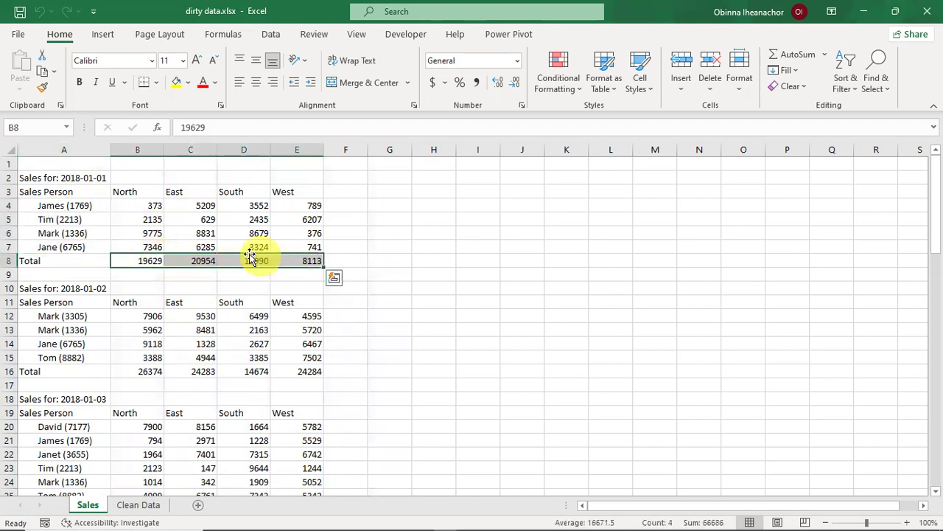
# Step: Examine the rows of the 2018-01-02 and 2018-01-03 sales blocks in column A for the repeating layout
pyautogui.click(86, 293)
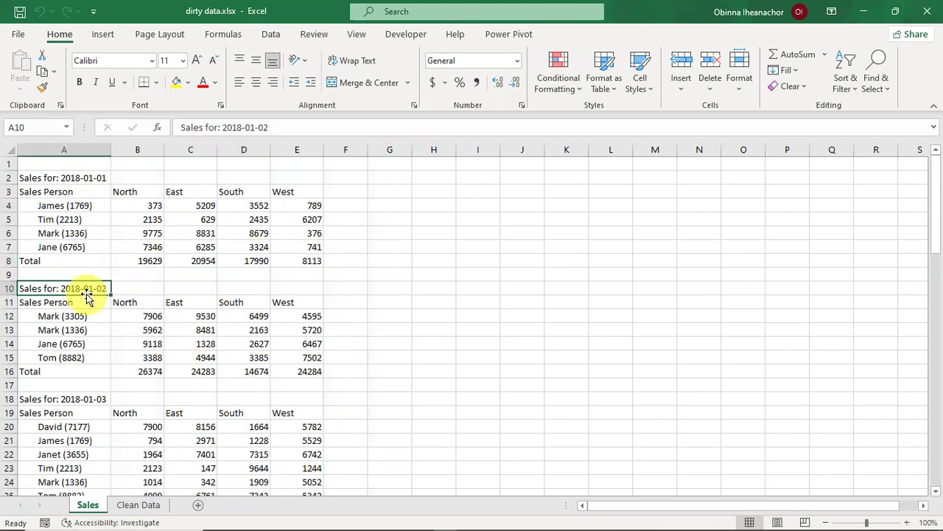
pyautogui.press('Down')
pyautogui.press('Down')
pyautogui.press('Down')
pyautogui.press('Down')
pyautogui.press('Down')
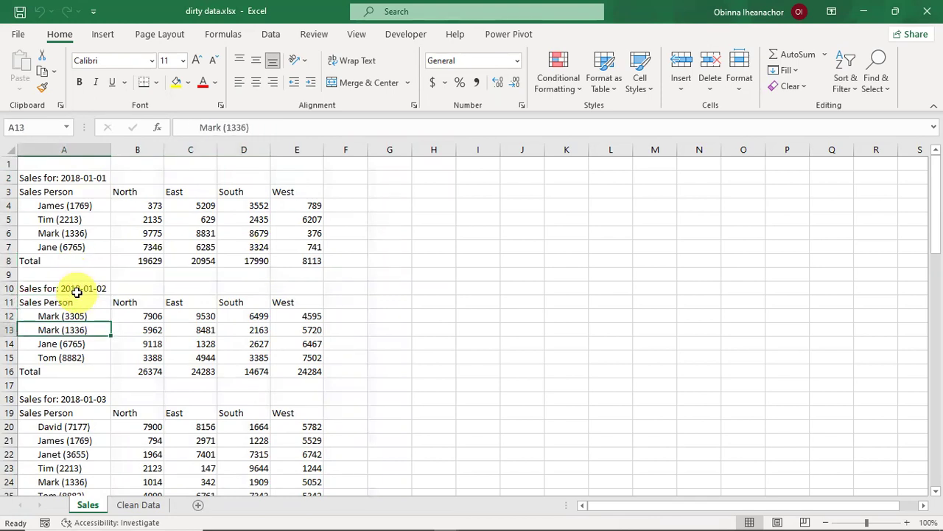
pyautogui.press('Down')
pyautogui.press('Down')
pyautogui.press('Down')
pyautogui.press('Down')
pyautogui.press('Down')
pyautogui.press('Down')
pyautogui.press('Down')
pyautogui.press('Down')
pyautogui.press('Down')
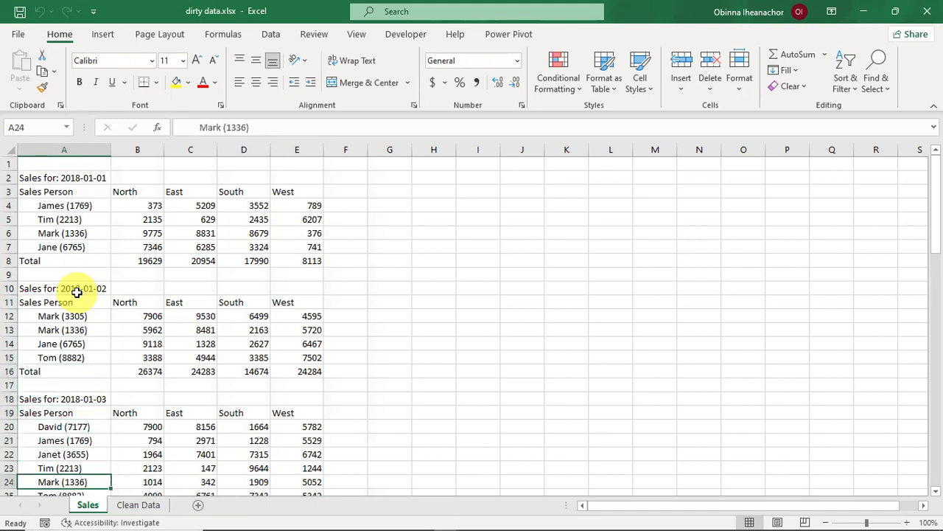
pyautogui.press('Down')
pyautogui.press('Up')
pyautogui.press('Up')
pyautogui.press('Up')
pyautogui.press('Up')
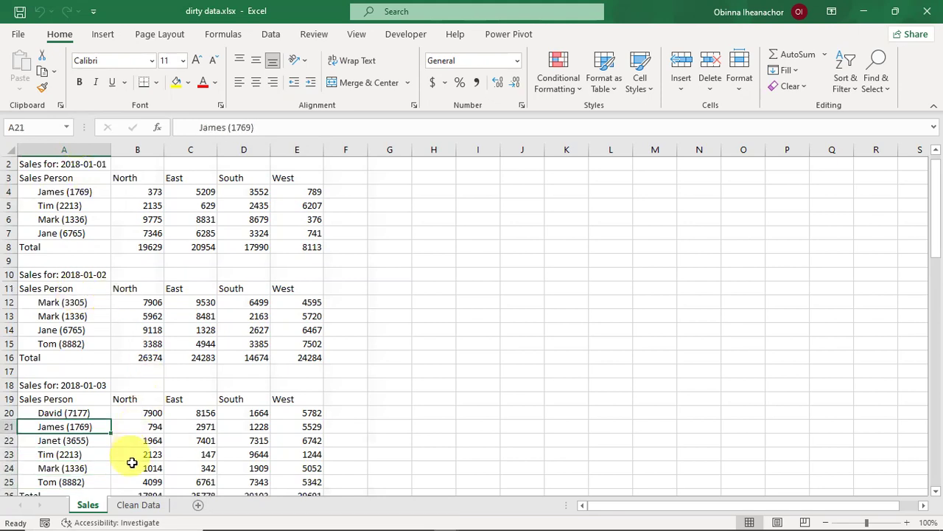
# Step: Open the Clean Data sheet and review the Sales Person, Sales Person ID, Date, Region and Sales columns in turn
pyautogui.click(140, 505)
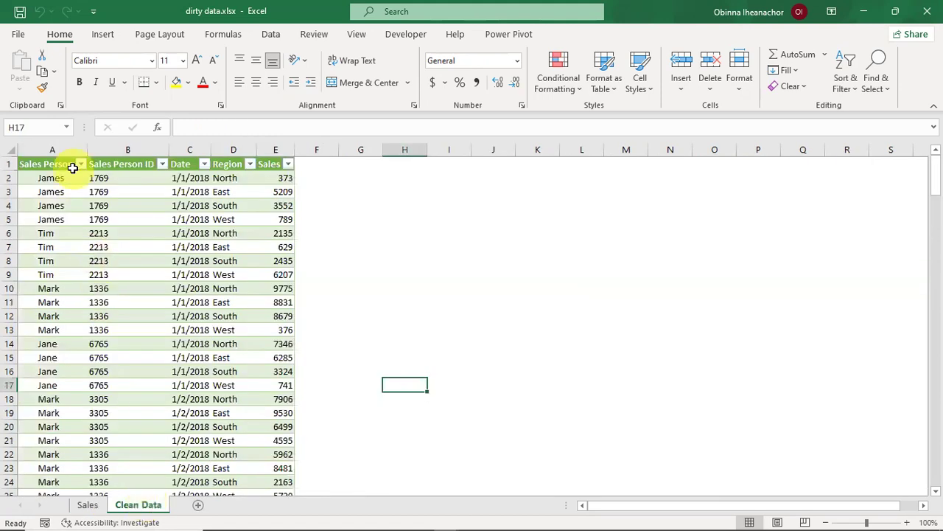
pyautogui.click(58, 149)
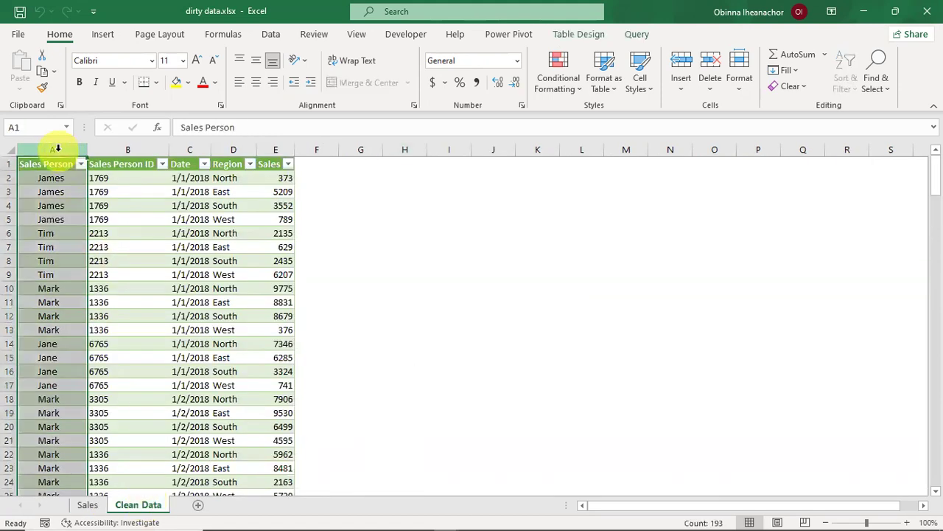
pyautogui.click(127, 148)
pyautogui.click(189, 149)
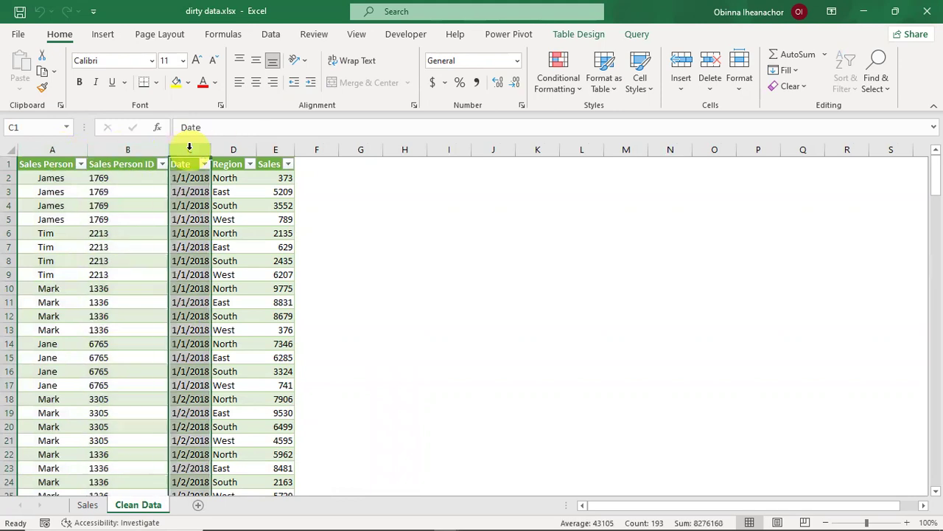
pyautogui.click(234, 149)
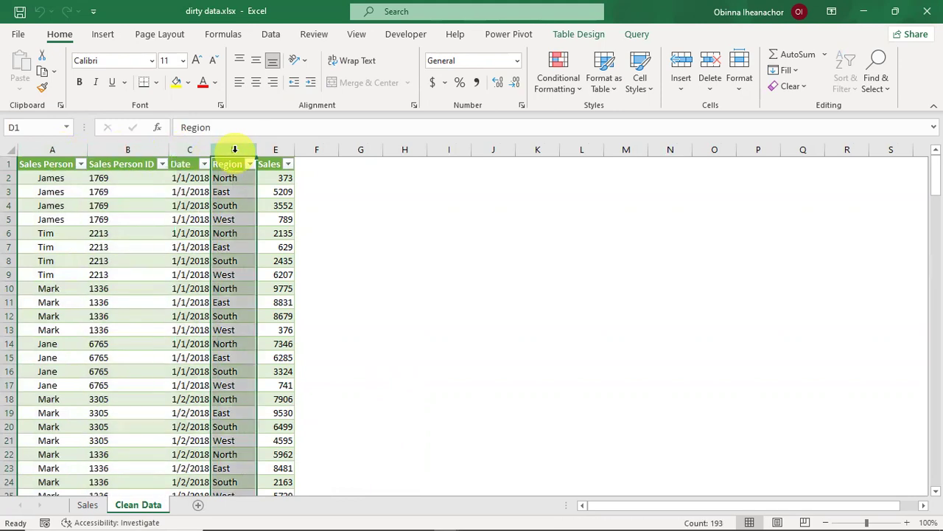
pyautogui.click(272, 151)
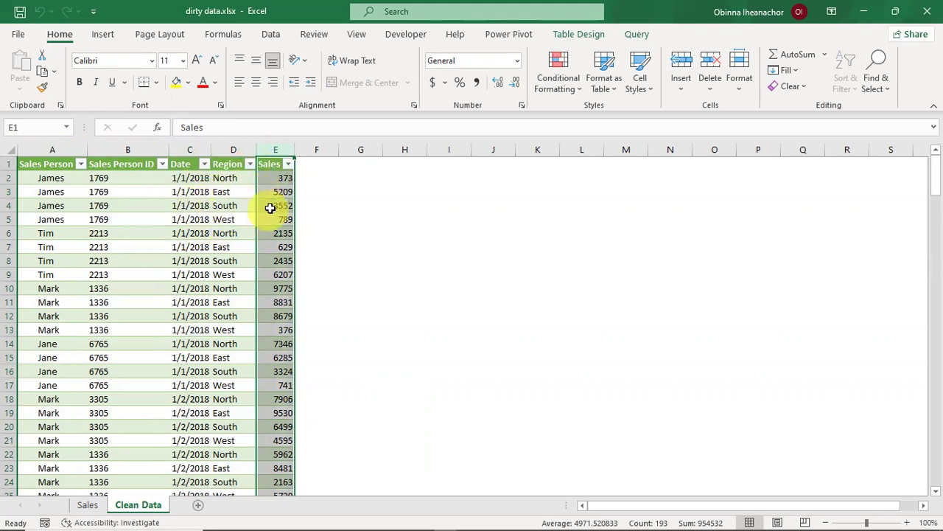
# Step: Compare the Sales sheet's raw layout with the Clean Data table, ending on the Clean Data sheet
pyautogui.click(87, 505)
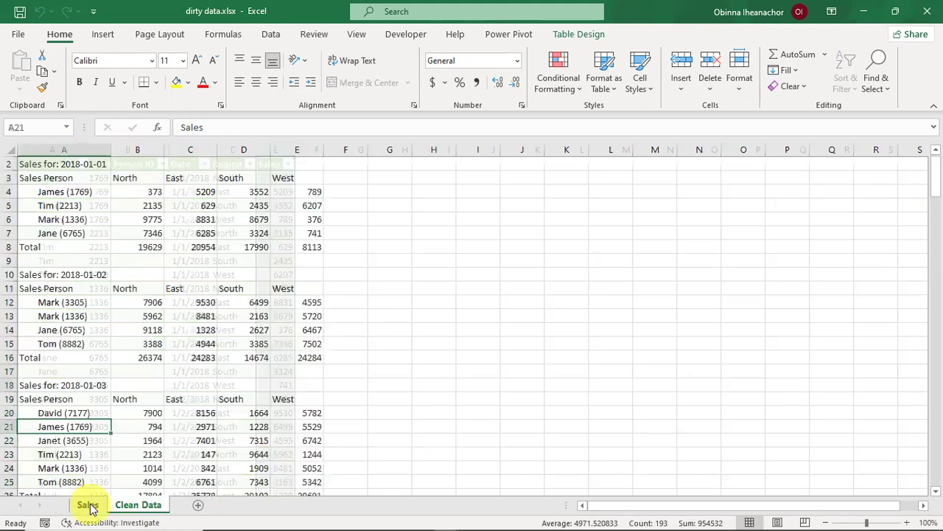
pyautogui.click(138, 505)
pyautogui.moveTo(494, 516)
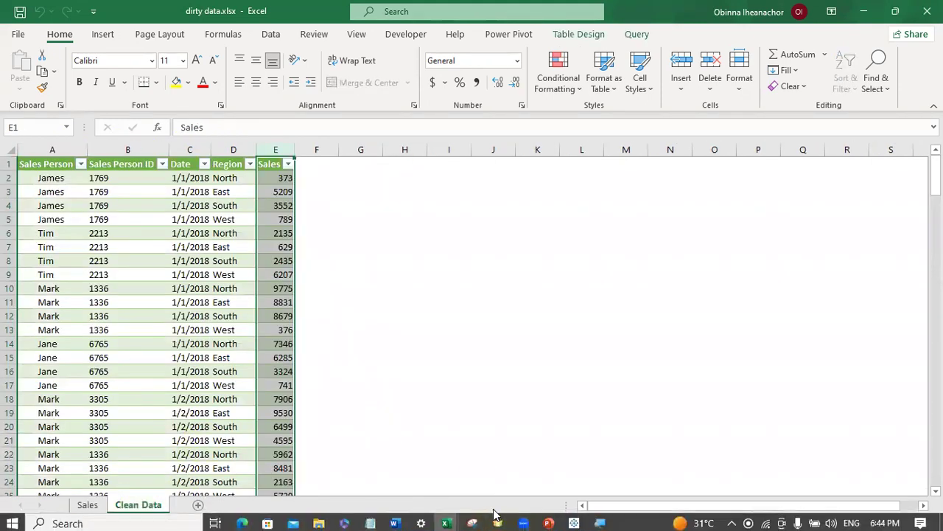
# Step: Switch to Tableau Public and connect to the Excel workbook dirty data.xlsx as a new data source
pyautogui.click(574, 516)
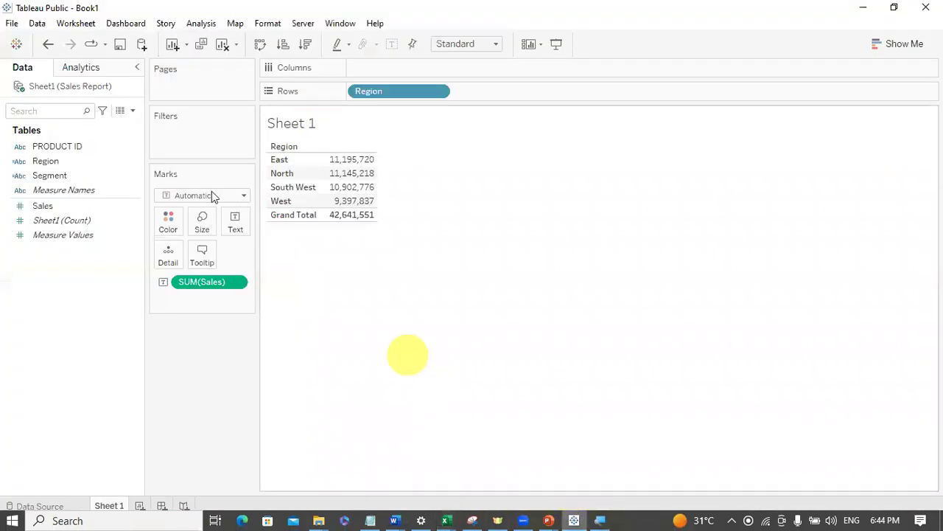
pyautogui.click(36, 25)
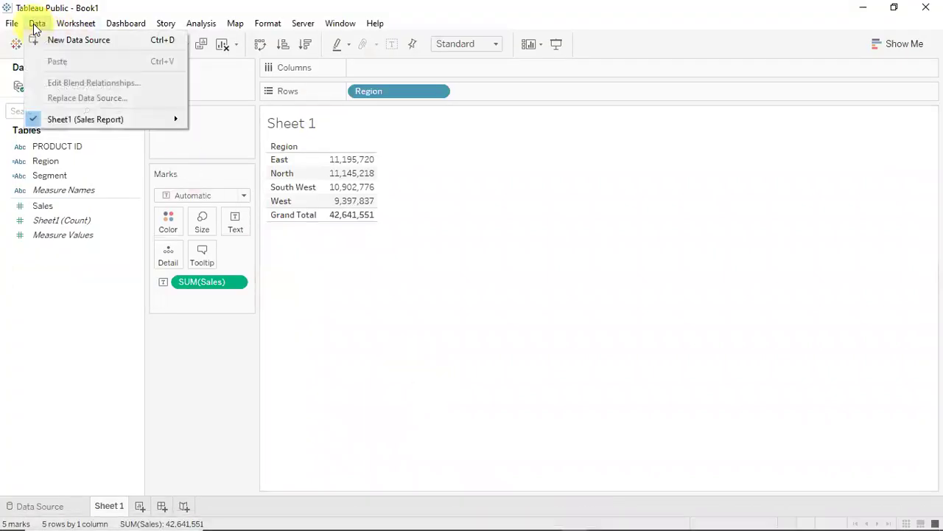
pyautogui.click(101, 40)
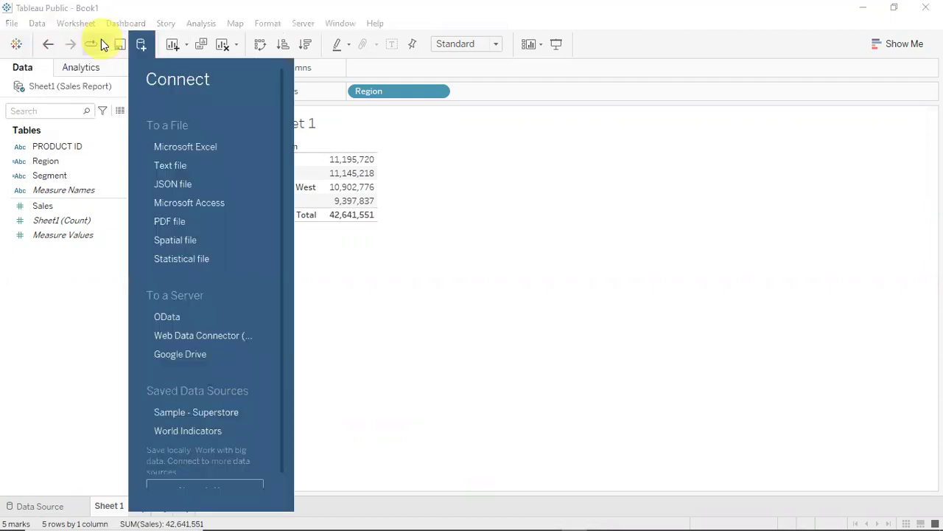
pyautogui.click(192, 147)
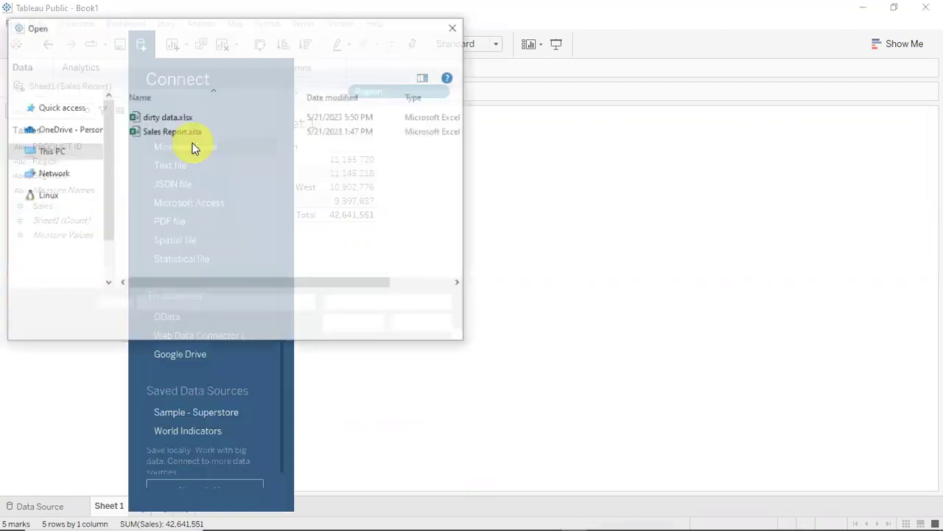
pyautogui.click(179, 116)
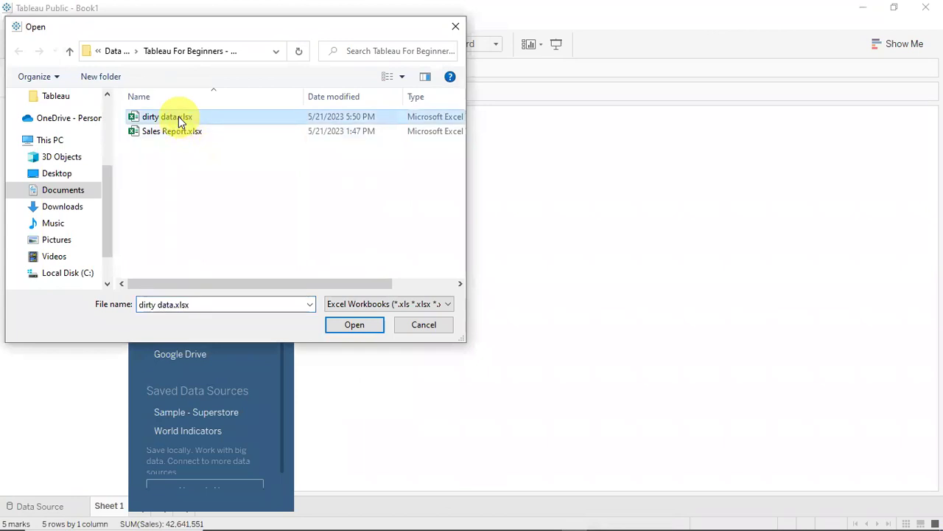
pyautogui.click(353, 324)
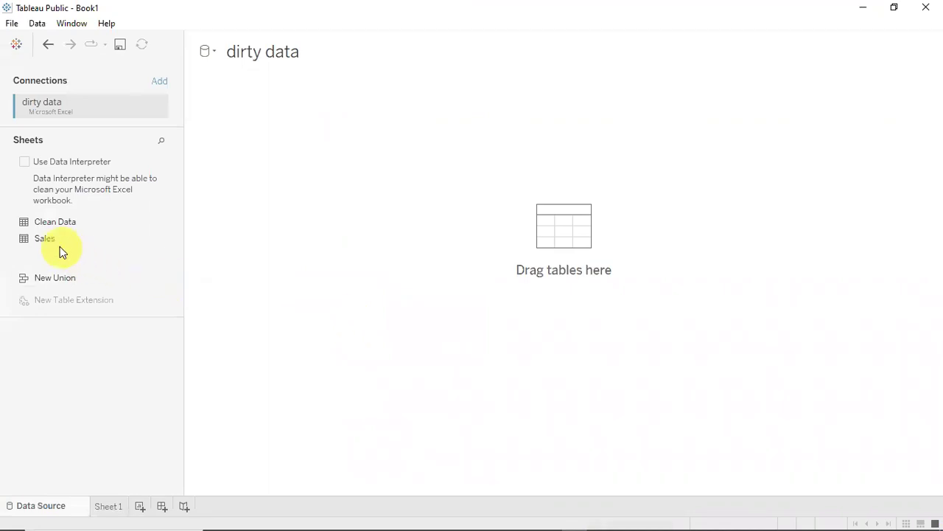
# Step: Add the Sales sheet to the data source canvas and load its data preview
pyautogui.moveTo(48, 246); pyautogui.dragTo(435, 135)
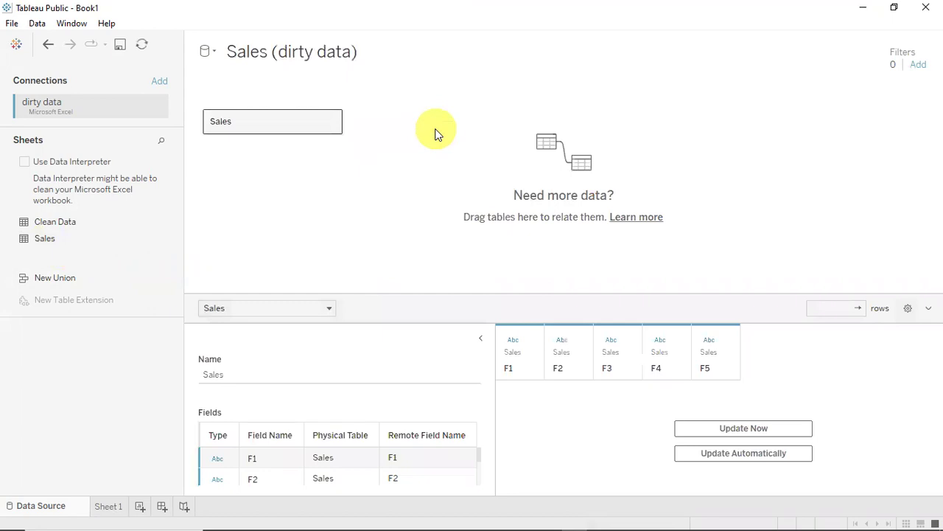
pyautogui.click(739, 430)
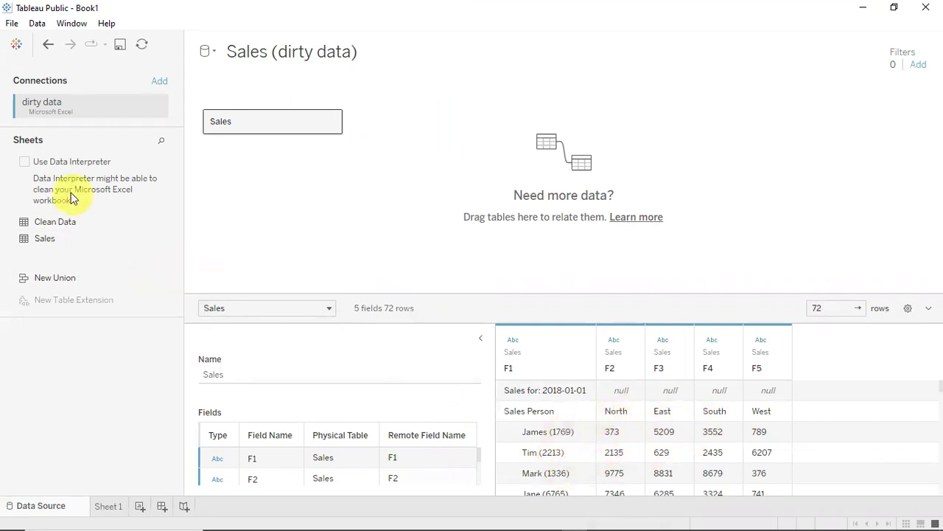
# Step: Clean the workbook with Data Interpreter and check the previewed rows around the first block's Total
pyautogui.click(24, 163)
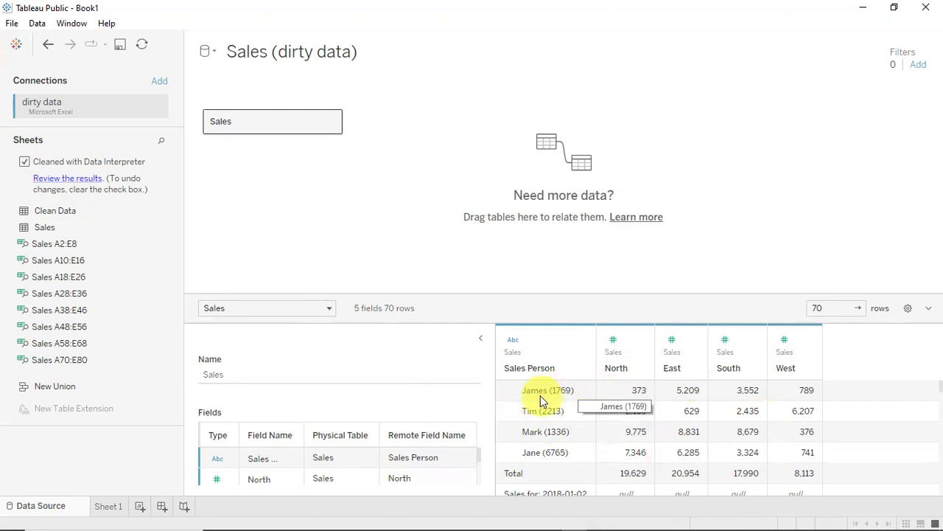
pyautogui.click(537, 452)
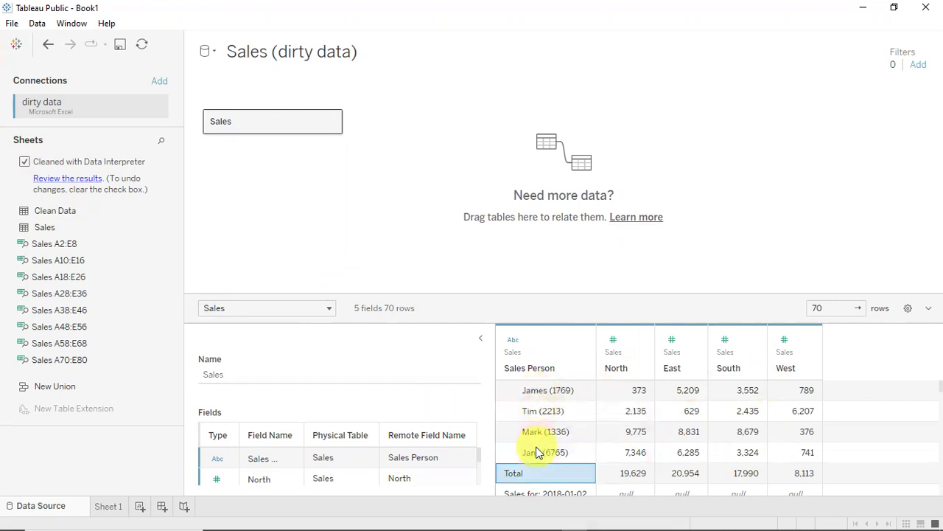
pyautogui.press('Down')
# Step: Switch to dirty data.xlsx in Excel and review the Date column and its first date on the Clean Data sheet
pyautogui.moveTo(450, 518)
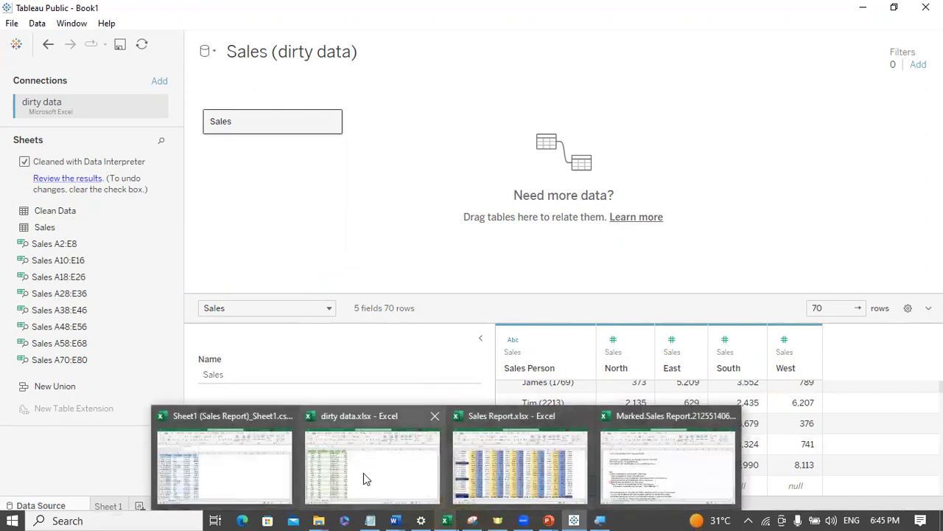
pyautogui.click(364, 472)
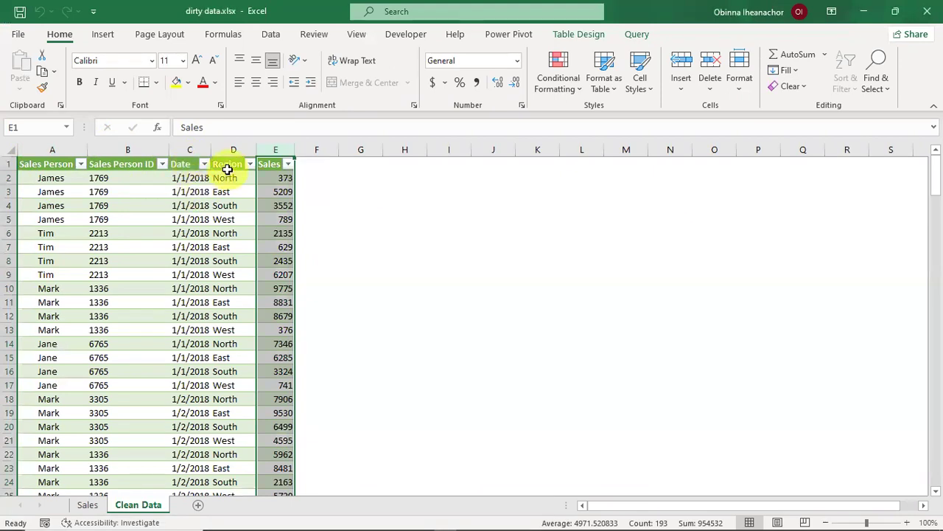
pyautogui.click(194, 156)
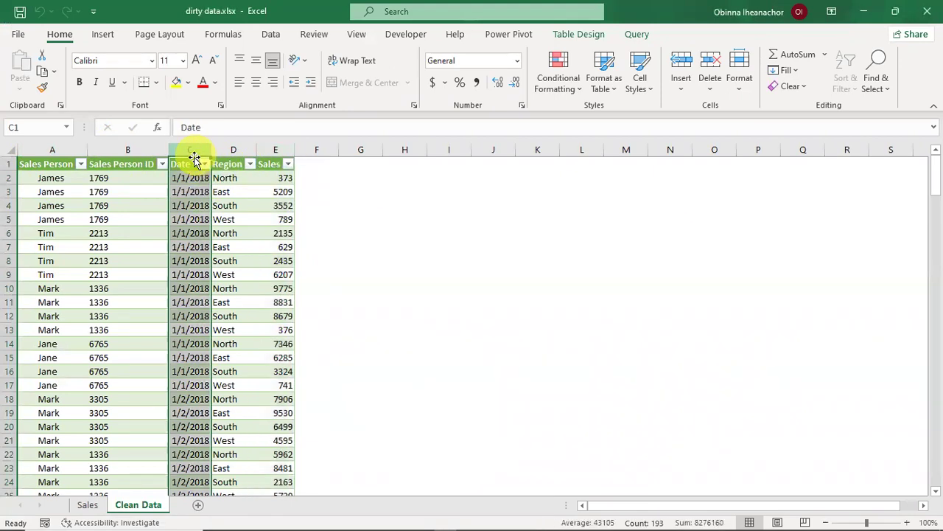
pyautogui.click(188, 180)
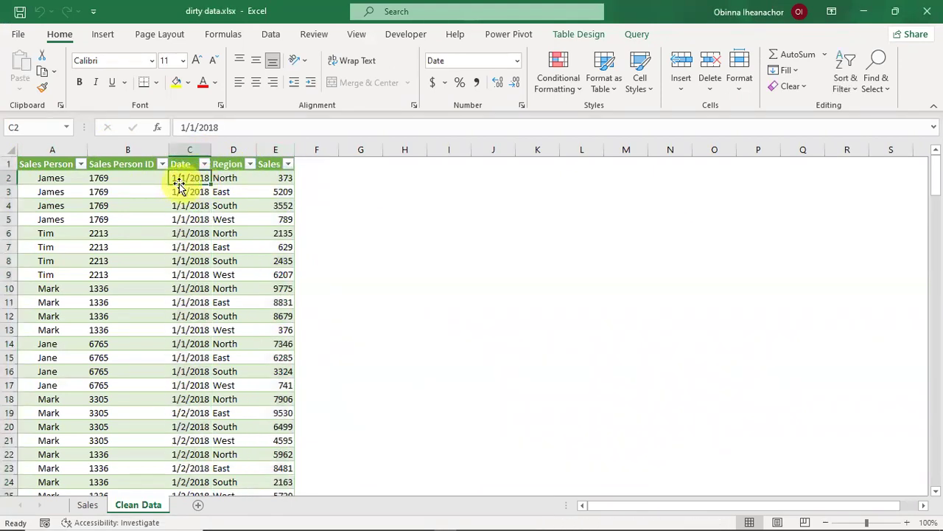
pyautogui.moveTo(625, 514)
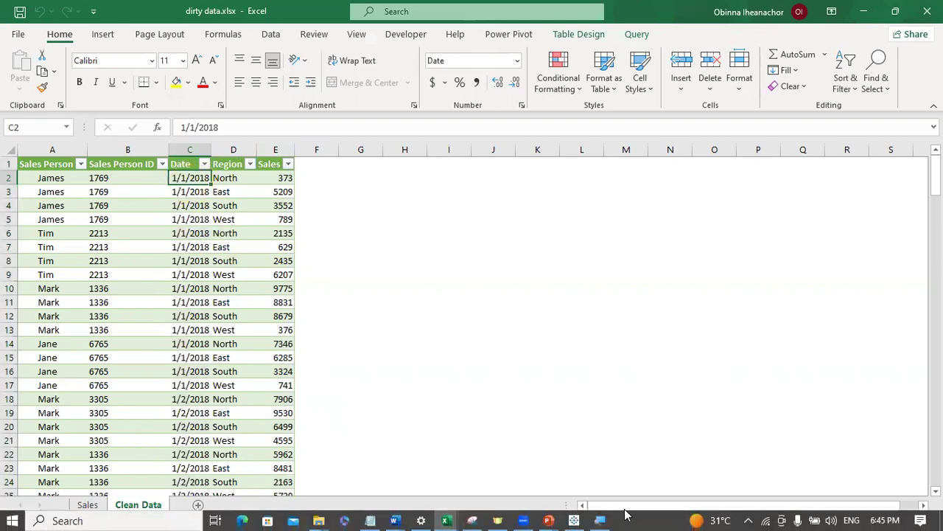
# Step: Return to Tableau Public and examine the Sales Person column from the first salesperson to the 2018-01-02 block's header rows
pyautogui.click(574, 519)
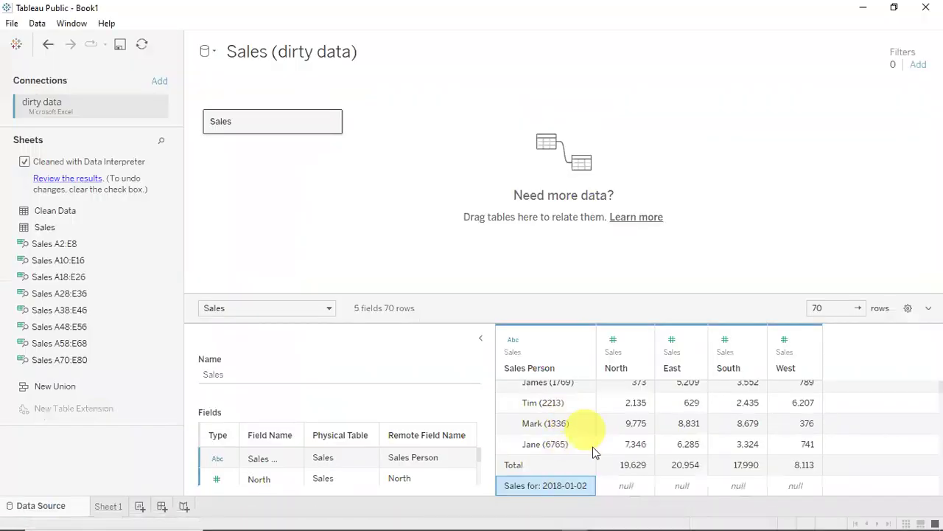
pyautogui.click(552, 445)
pyautogui.press('Up')
pyautogui.press('Up')
pyautogui.press('Up')
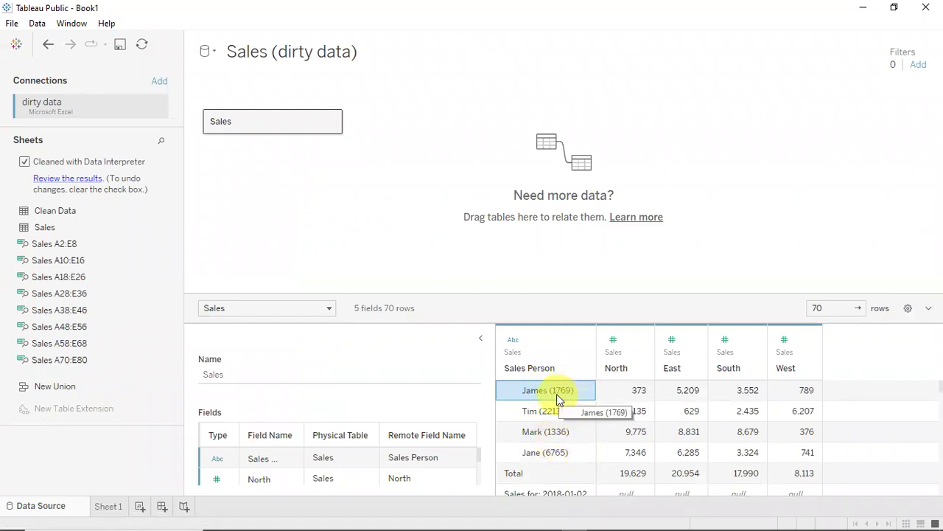
pyautogui.press('Down')
pyautogui.press('Down')
pyautogui.press('Down')
pyautogui.press('Down')
pyautogui.press('Down')
pyautogui.press('Down')
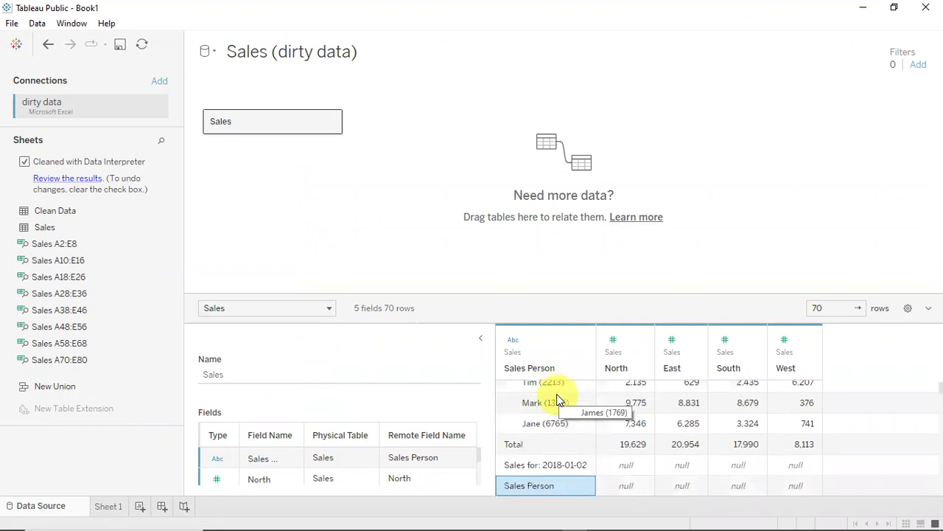
pyautogui.click(559, 465)
pyautogui.press('Up')
pyautogui.press('Up')
pyautogui.press('Up')
pyautogui.press('Up')
pyautogui.press('Up')
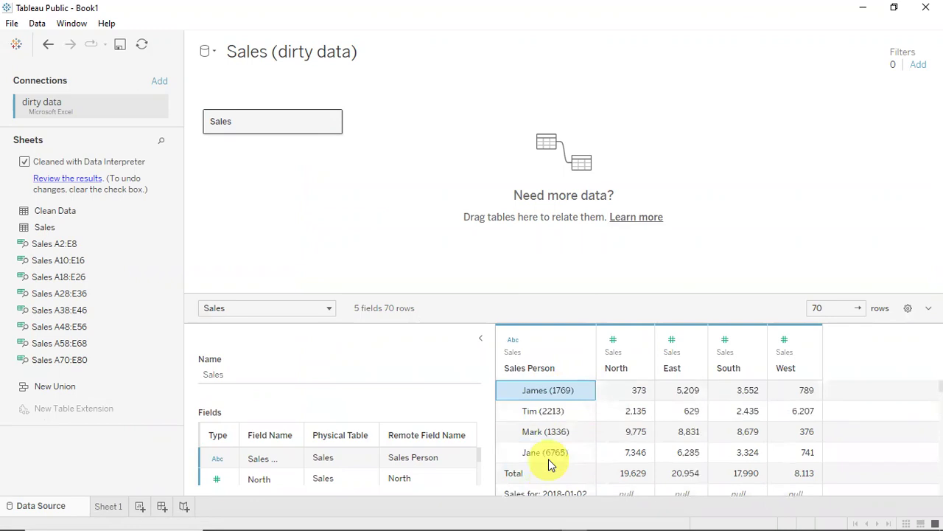
# Step: Check the first block's rows down to Total, and turn off Data Interpreter for the workbook
pyautogui.press('Down')
pyautogui.press('Down')
pyautogui.press('Down')
pyautogui.press('Down')
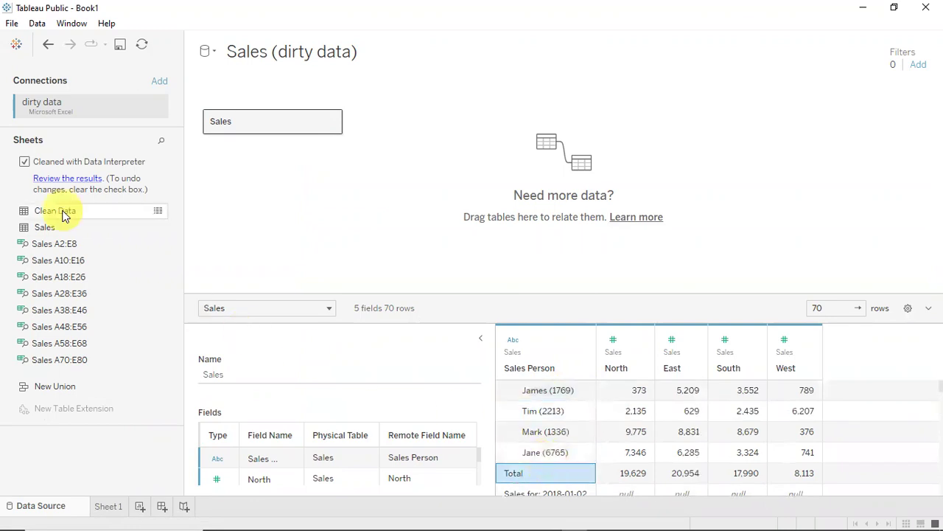
pyautogui.click(25, 163)
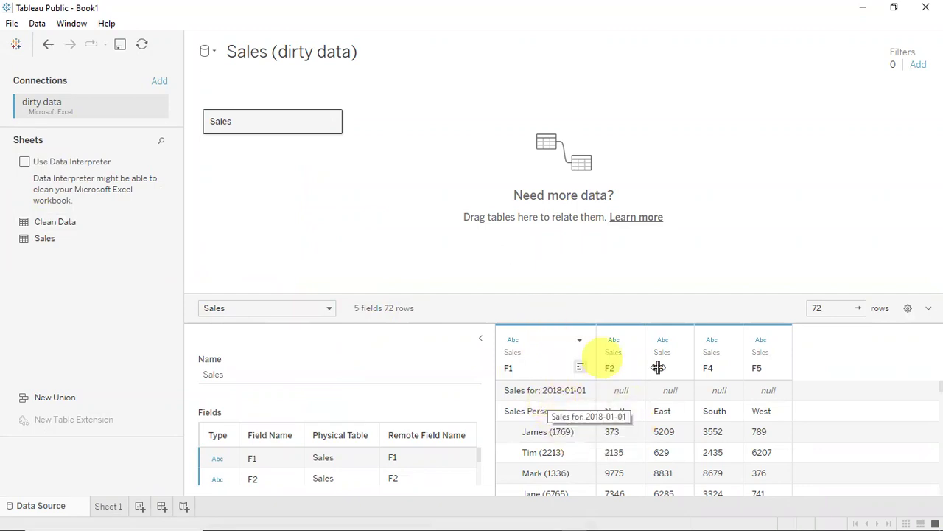
# Step: Apply a custom split to field F1 with the separator ":", splitting off the last 1 column
pyautogui.click(542, 350)
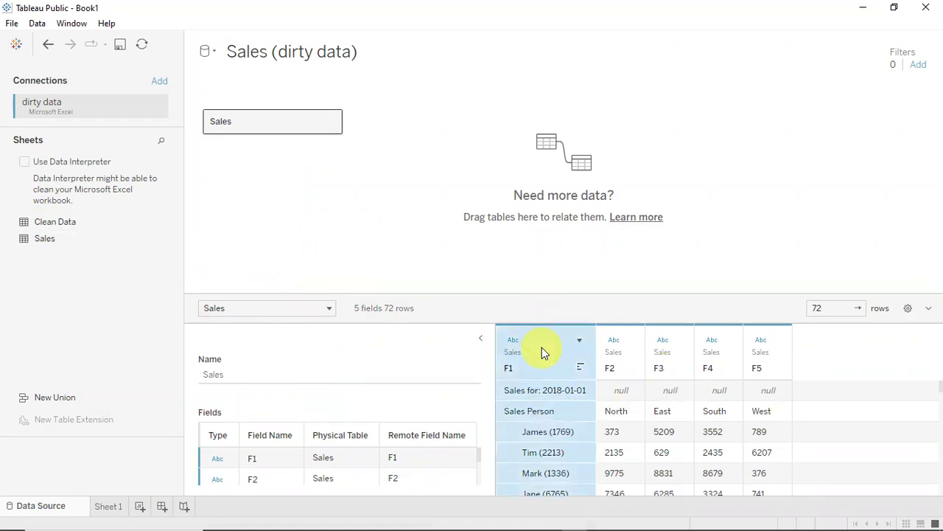
pyautogui.rightClick(542, 348)
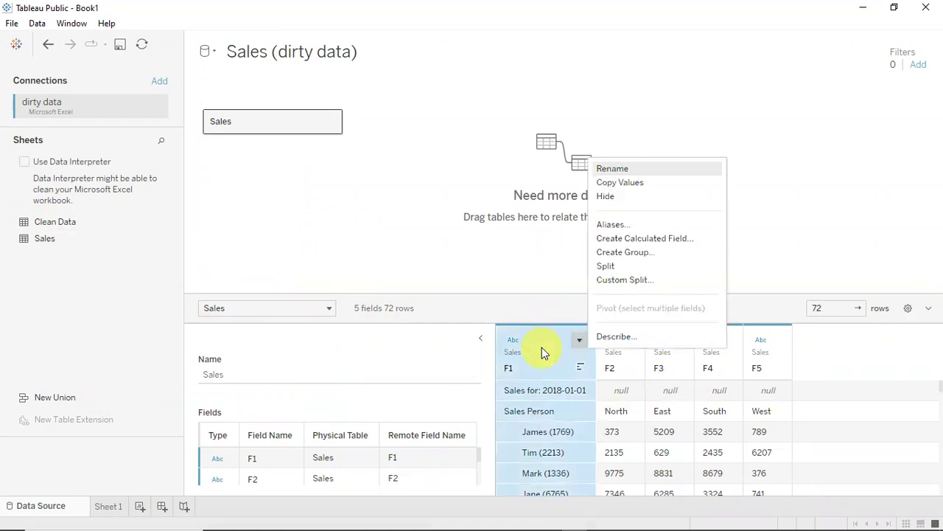
pyautogui.click(626, 280)
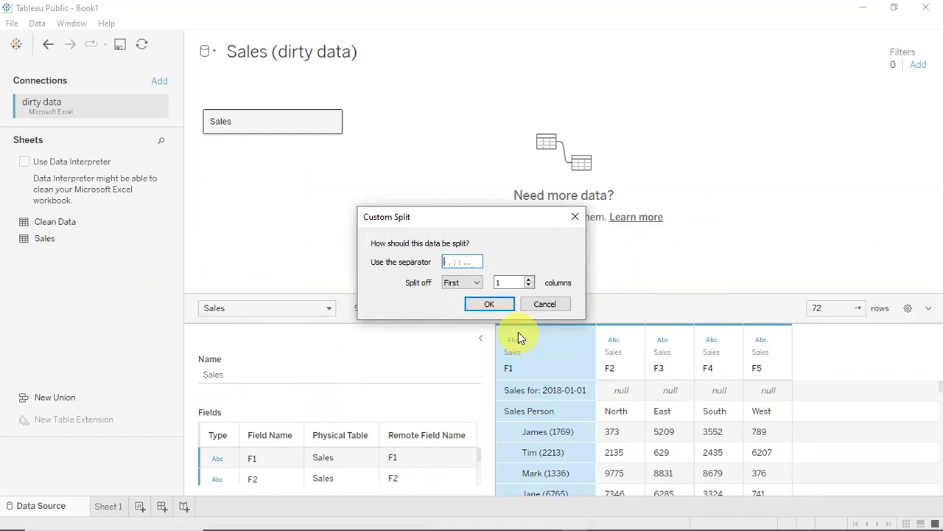
pyautogui.write(':')
pyautogui.click(475, 283)
pyautogui.click(461, 300)
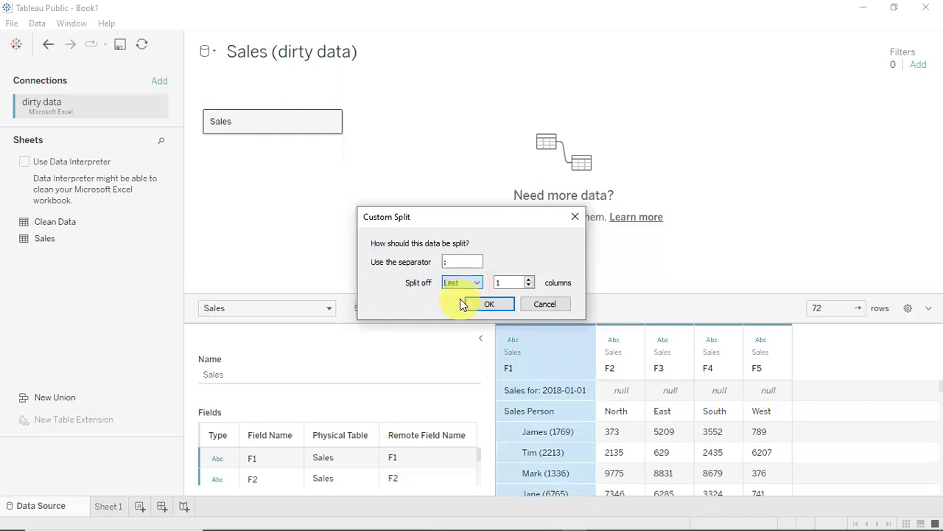
pyautogui.press('Tab')
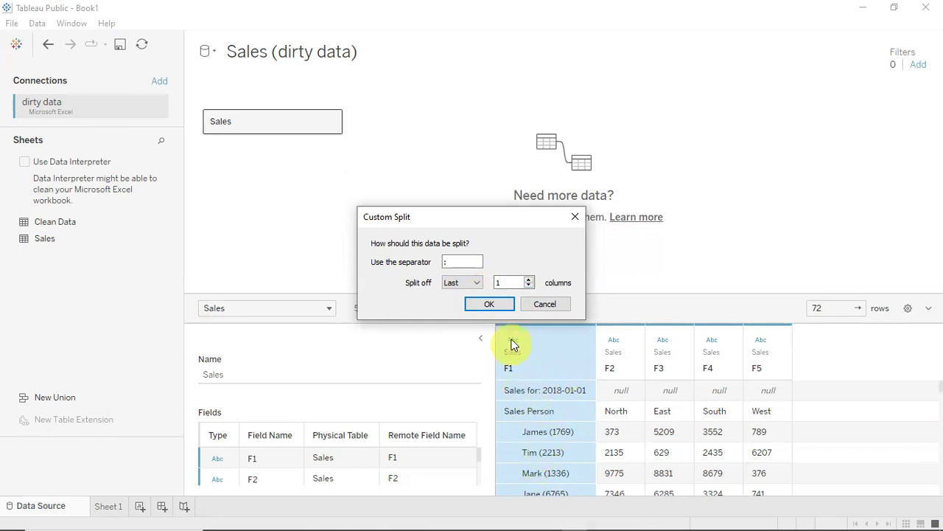
pyautogui.click(490, 304)
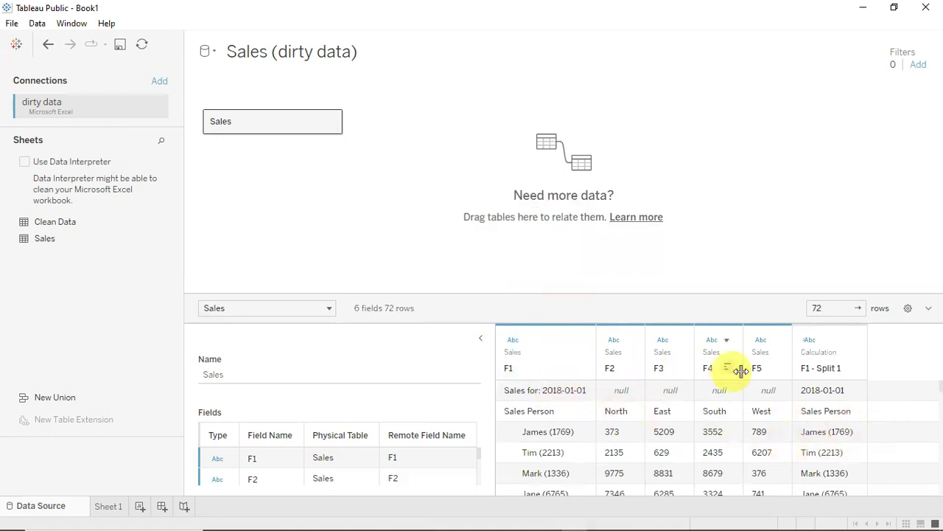
# Step: Compare F1 with the new F1 - Split 1 column across the 2018-01-01 and 2018-01-02 blocks
pyautogui.click(558, 406)
pyautogui.press('Down')
pyautogui.press('Down')
pyautogui.press('Down')
pyautogui.press('Down')
pyautogui.press('Down')
pyautogui.press('Down')
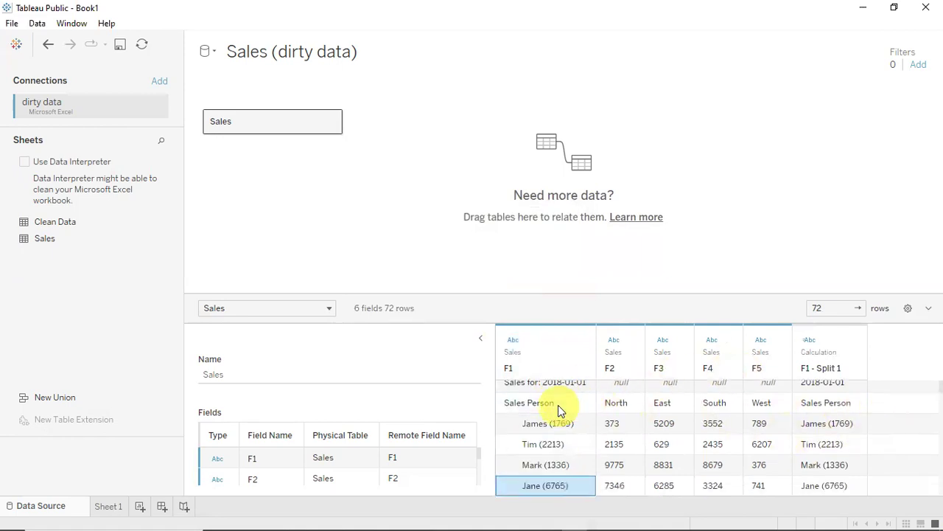
pyautogui.press('Up')
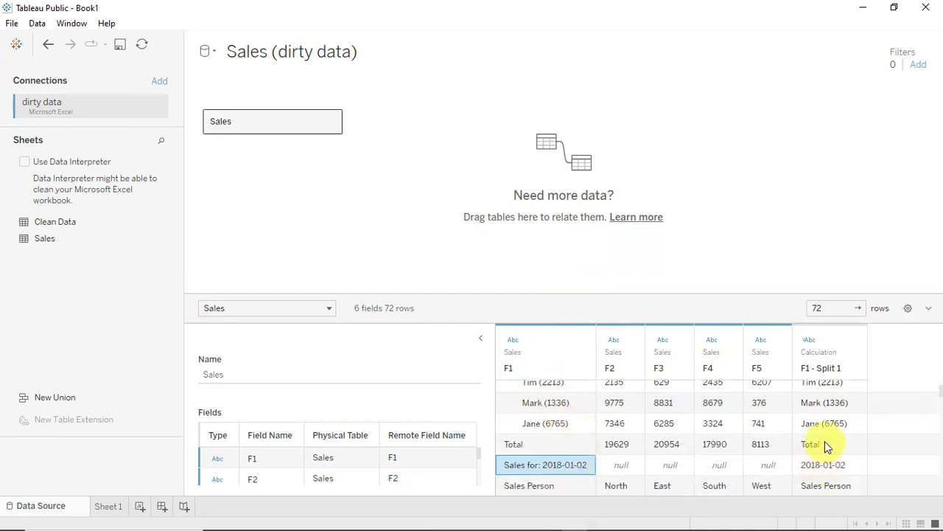
pyautogui.press('Up')
pyautogui.press('Up')
pyautogui.press('Up')
pyautogui.press('Up')
pyautogui.press('Up')
pyautogui.press('Up')
pyautogui.press('Up')
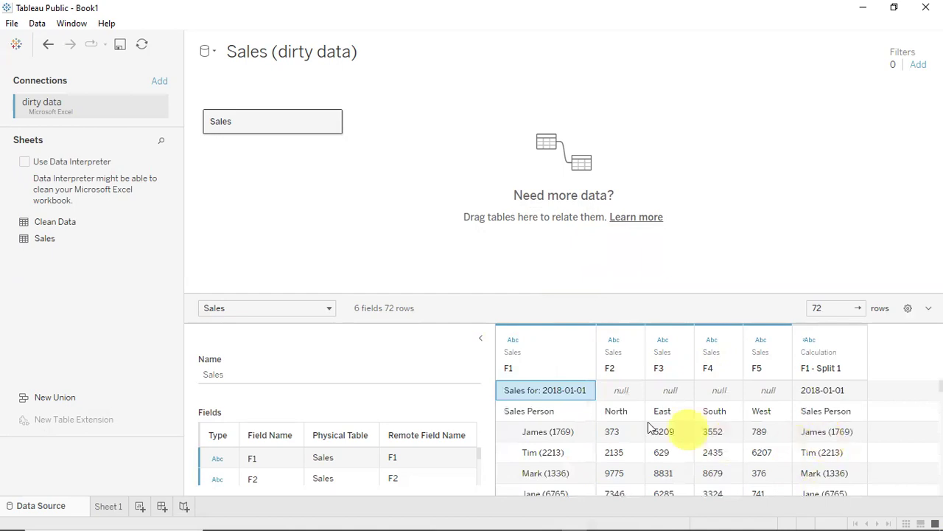
# Step: Examine the Sales Person header and first salesperson rows in F1 and in the F1 - Split 1 column
pyautogui.click(554, 413)
pyautogui.click(558, 431)
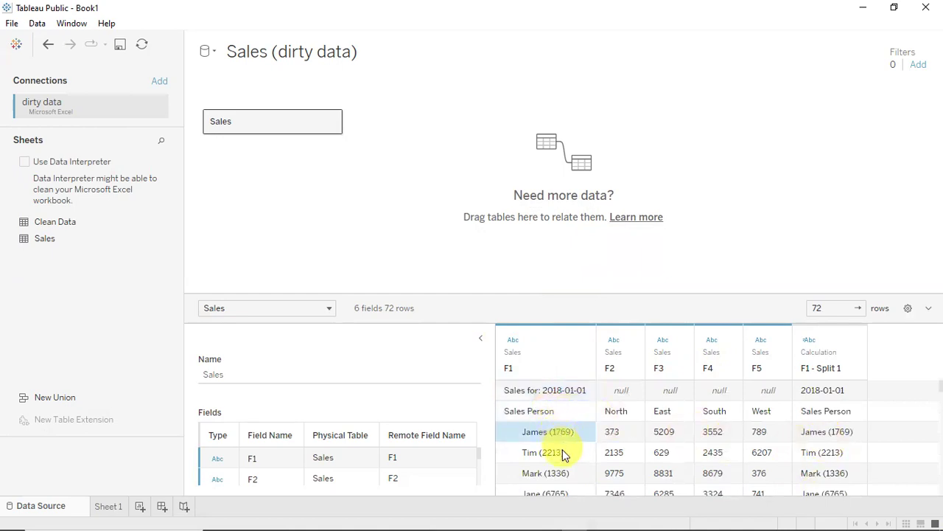
pyautogui.click(564, 455)
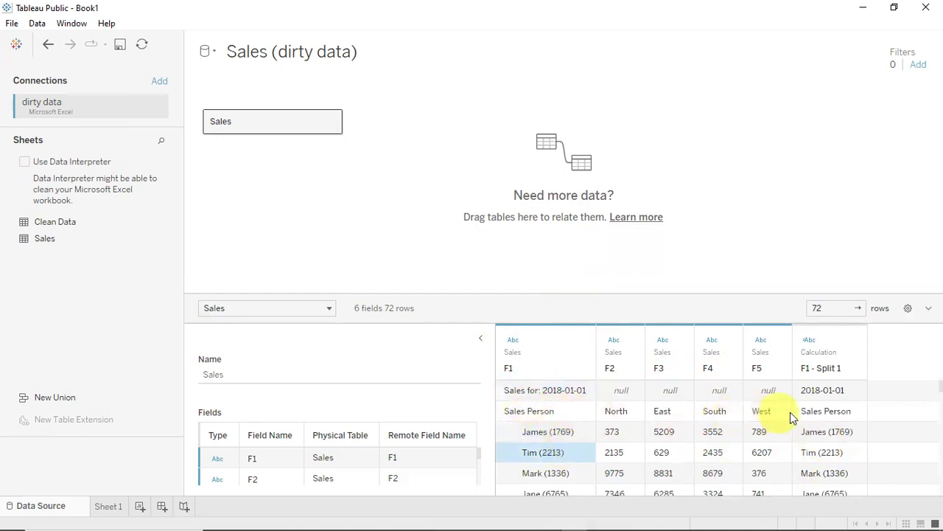
pyautogui.click(827, 414)
pyautogui.click(830, 433)
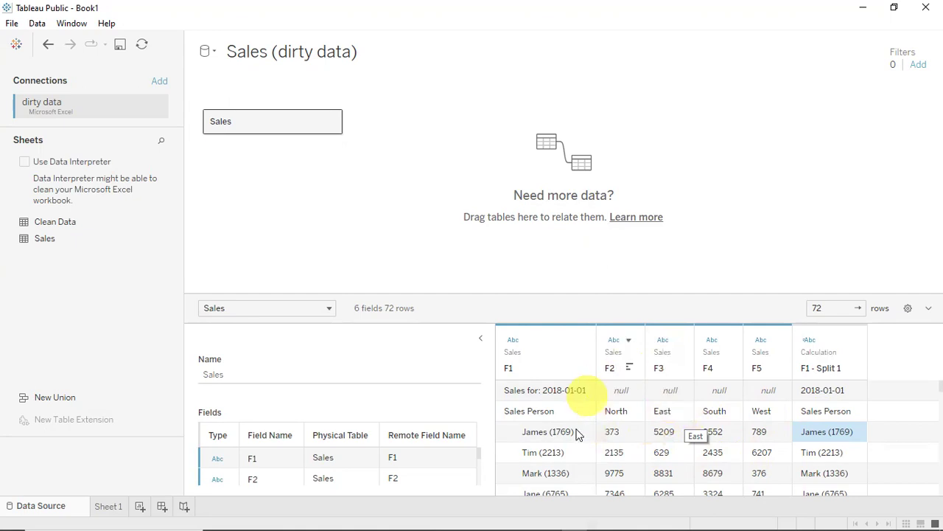
# Step: Switch to the dirty data.xlsx workbook in Excel and delete its Clean Data sheet
pyautogui.moveTo(386, 514)
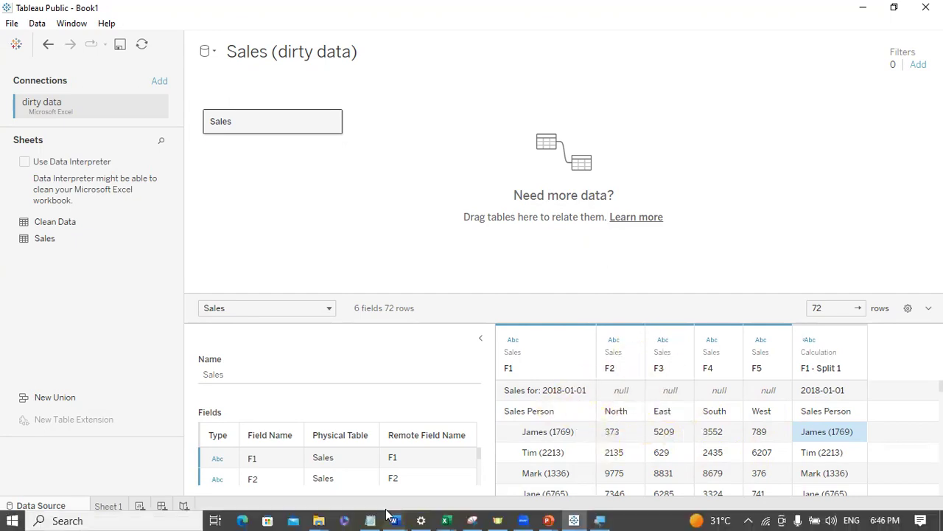
pyautogui.click(446, 516)
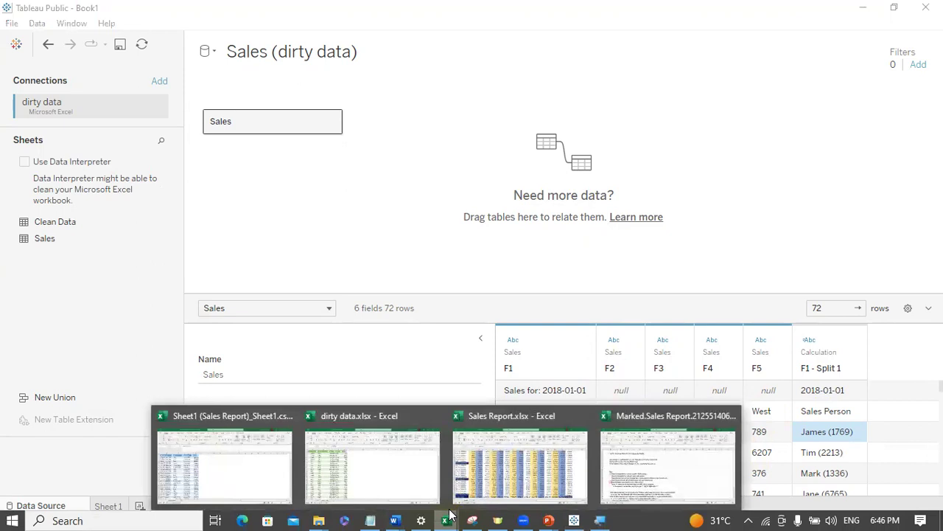
pyautogui.click(351, 463)
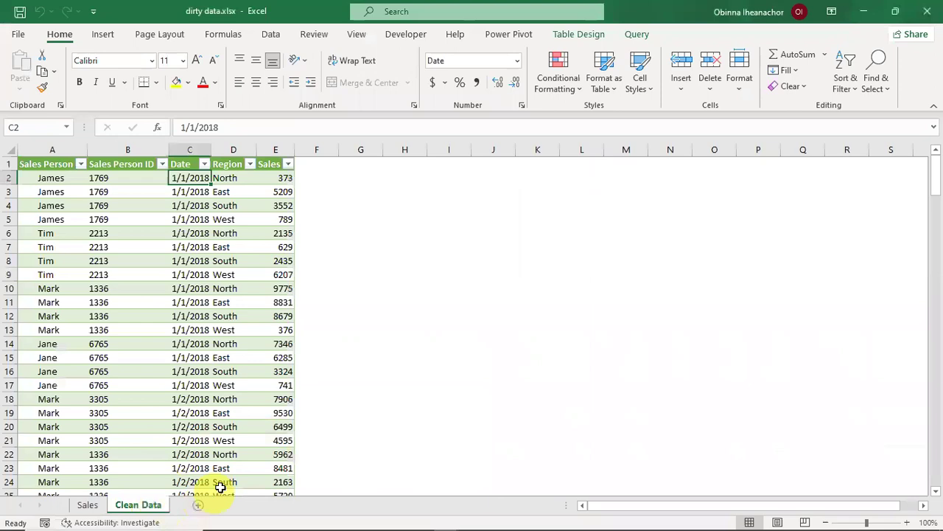
pyautogui.click(86, 507)
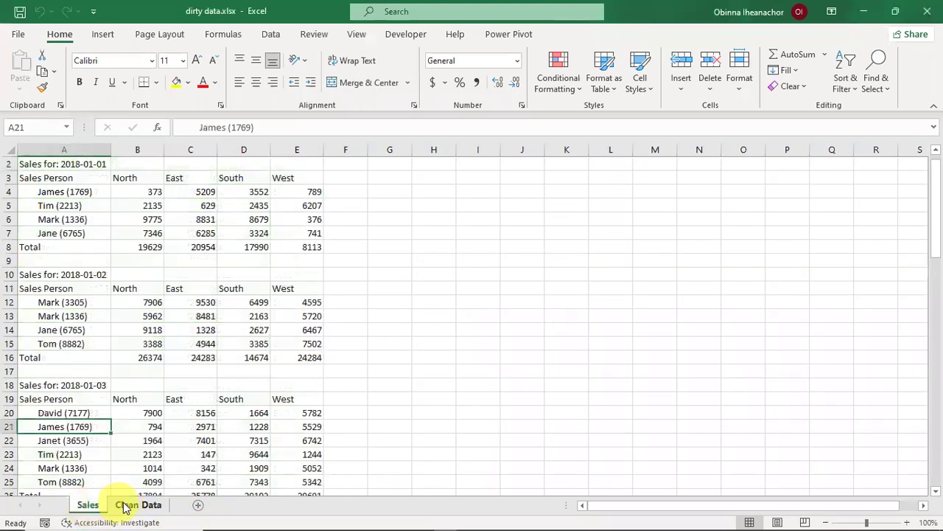
pyautogui.click(135, 505)
pyautogui.rightClick(135, 508)
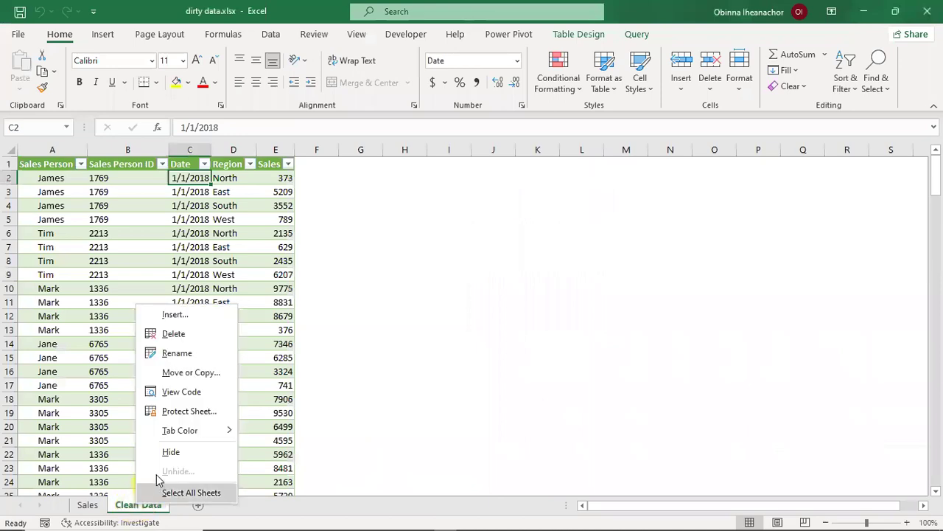
pyautogui.click(182, 337)
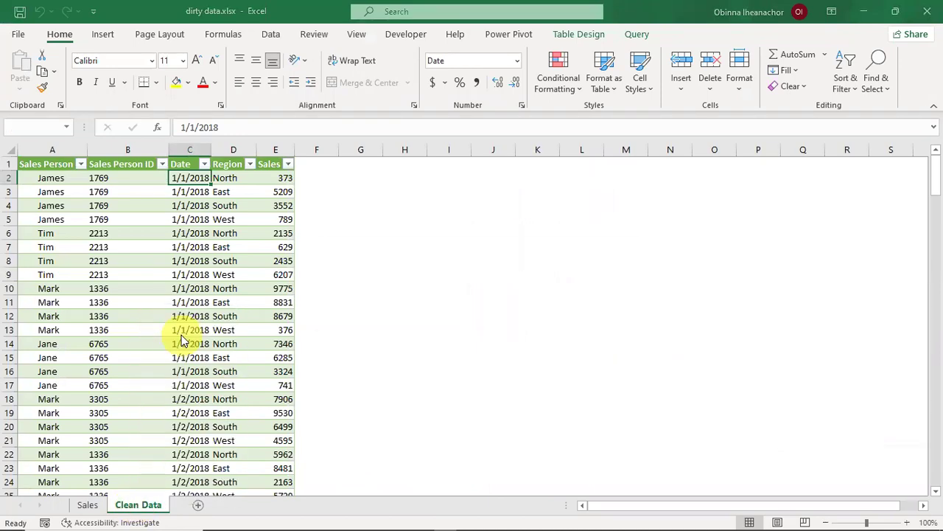
pyautogui.click(450, 310)
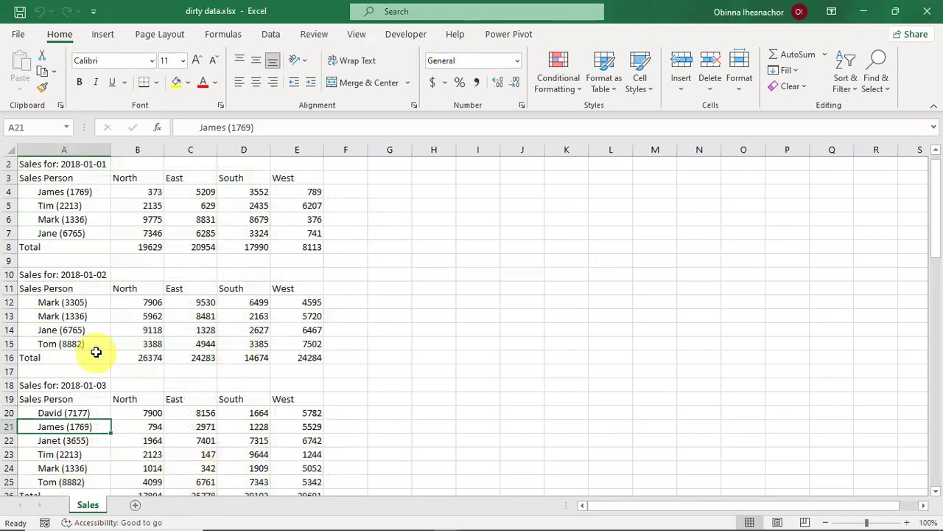
# Step: Select the whole sales report on the Sales sheet, from A2 to E80
pyautogui.click(50, 305)
pyautogui.hotkey('ctrl', 'Up')
pyautogui.hotkey('ctrl', 'Up')
pyautogui.hotkey('ctrl', 'Up')
pyautogui.hotkey('ctrl', 'Up')
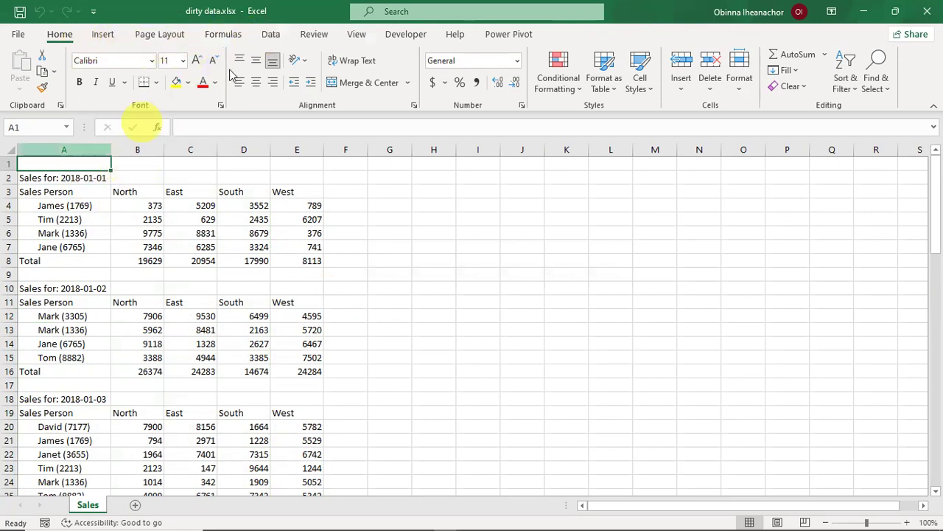
pyautogui.click(271, 35)
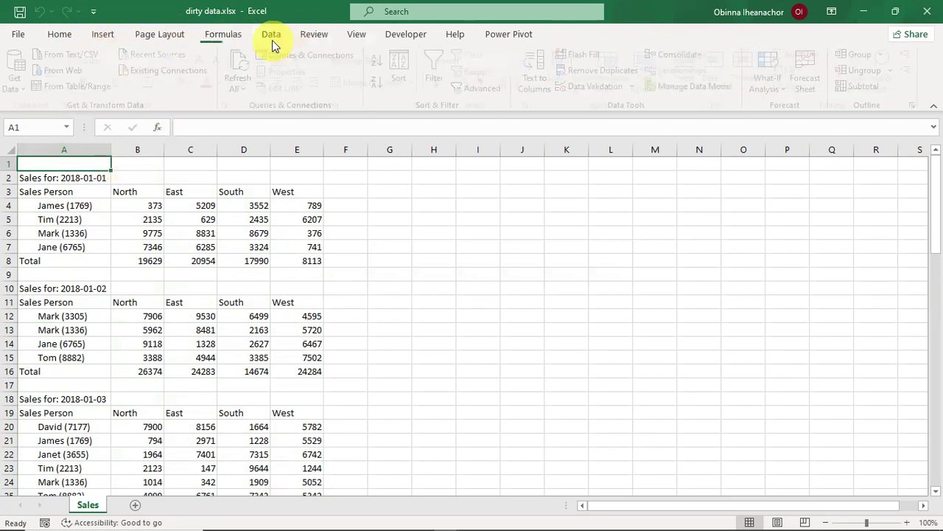
pyautogui.click(46, 181)
pyautogui.hotkey('shift', 'Right')
pyautogui.hotkey('shift', 'Right')
pyautogui.hotkey('shift', 'Right')
pyautogui.hotkey('shift', 'Right')
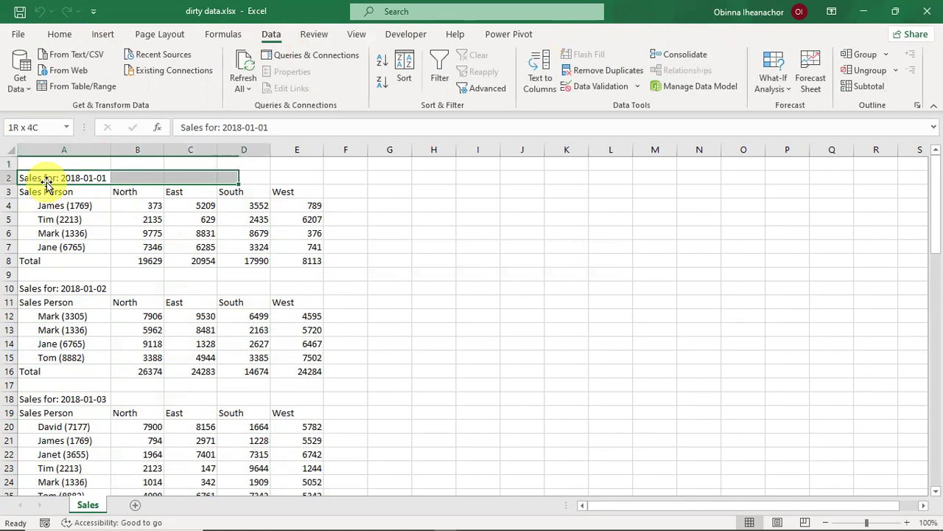
pyautogui.hotkey('shift', 'Down')
pyautogui.hotkey('shift', 'Down')
pyautogui.hotkey('shift', 'Down')
pyautogui.hotkey('shift', 'Down')
pyautogui.hotkey('shift', 'Down')
pyautogui.hotkey('shift', 'Down')
pyautogui.hotkey('shift', 'Down')
pyautogui.hotkey('shift', 'Down')
pyautogui.hotkey('shift', 'Down')
pyautogui.hotkey('shift', 'Down')
pyautogui.hotkey('shift', 'Down')
pyautogui.hotkey('shift', 'Down')
pyautogui.hotkey('shift', 'Down')
pyautogui.hotkey('shift', 'Down')
pyautogui.hotkey('shift', 'Down')
pyautogui.hotkey('shift', 'Down')
pyautogui.hotkey('shift', 'Down')
pyautogui.hotkey('shift', 'Down')
pyautogui.hotkey('shift', 'Down')
pyautogui.hotkey('shift', 'Down')
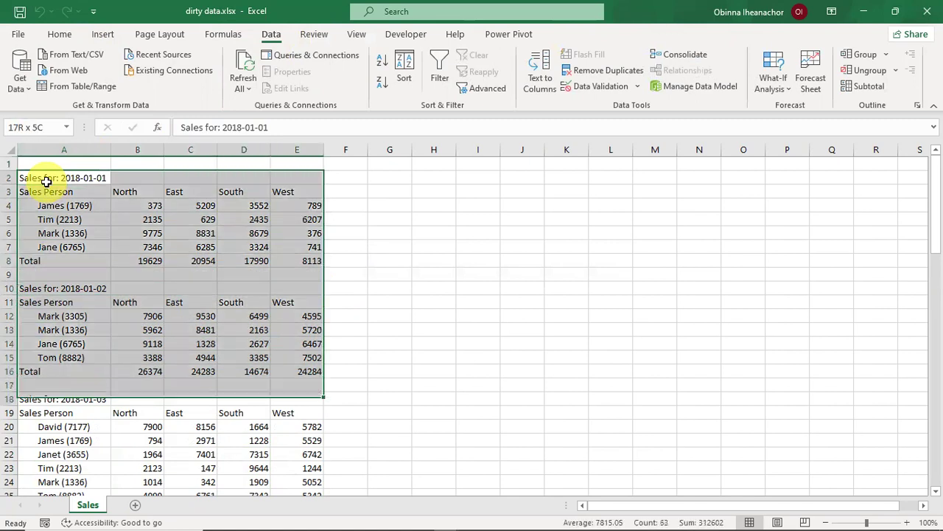
pyautogui.hotkey('shift', 'Down')
pyautogui.hotkey('shift', 'Down')
pyautogui.hotkey('shift', 'Down')
pyautogui.hotkey('shift', 'Down')
pyautogui.hotkey('shift', 'Down')
pyautogui.hotkey('shift', 'Down')
pyautogui.hotkey('shift', 'Down')
pyautogui.hotkey('shift', 'Down')
pyautogui.hotkey('shift', 'Down')
pyautogui.hotkey('shift', 'Down')
pyautogui.hotkey('shift', 'Down')
pyautogui.hotkey('shift', 'Down')
pyautogui.hotkey('shift', 'Down')
pyautogui.hotkey('shift', 'Down')
pyautogui.hotkey('shift', 'Down')
pyautogui.hotkey('shift', 'Down')
pyautogui.hotkey('shift', 'Down')
pyautogui.hotkey('shift', 'Down')
pyautogui.hotkey('shift', 'Down')
pyautogui.hotkey('shift', 'Down')
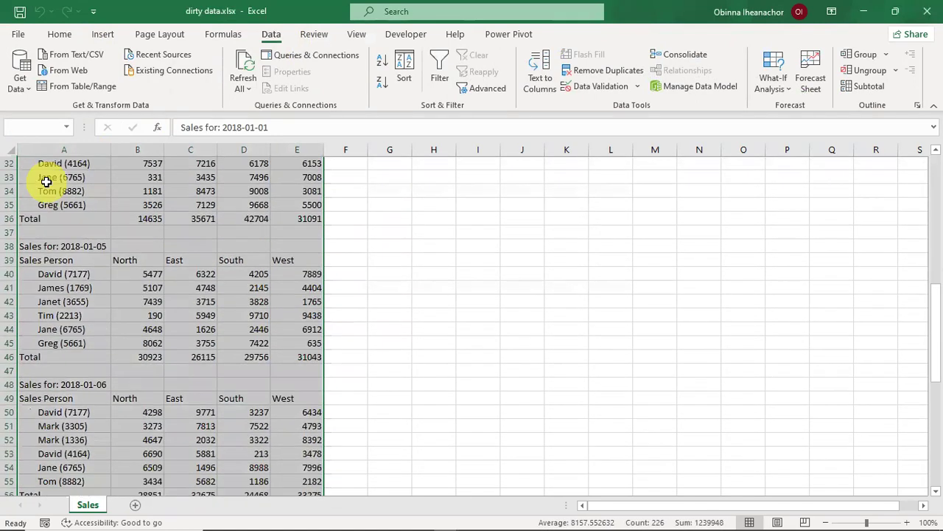
pyautogui.hotkey('shift', 'Down')
pyautogui.hotkey('shift', 'Down')
pyautogui.hotkey('shift', 'Down')
pyautogui.hotkey('shift', 'Down')
pyautogui.hotkey('shift', 'Down')
pyautogui.hotkey('shift', 'Down')
pyautogui.hotkey('shift', 'Down')
pyautogui.hotkey('shift', 'Down')
pyautogui.hotkey('shift', 'Down')
pyautogui.hotkey('shift', 'Down')
pyautogui.hotkey('shift', 'Down')
pyautogui.hotkey('shift', 'Down')
pyautogui.hotkey('ctrl', 'shift', 'Down')
pyautogui.hotkey('ctrl', 'shift', 'Up')
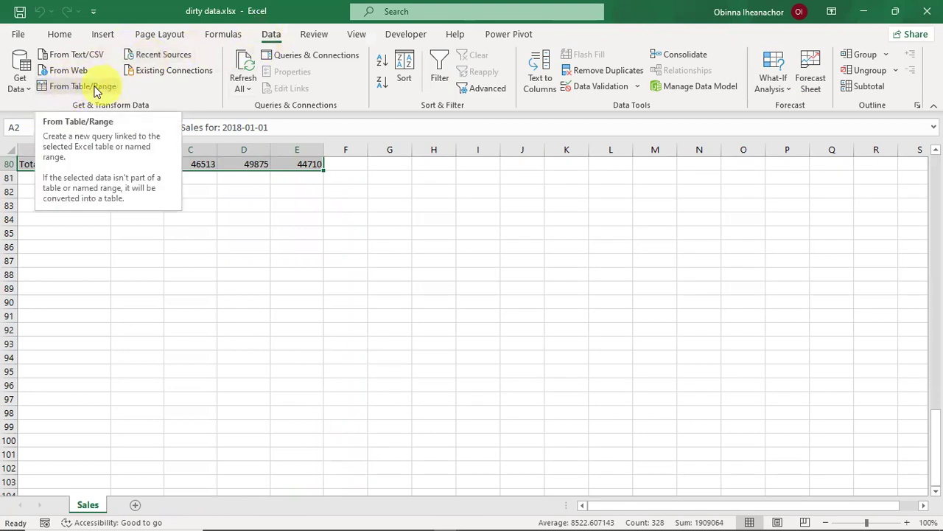
# Step: Load the range A2:E80 into Power Query as a table without headers
pyautogui.click(30, 90)
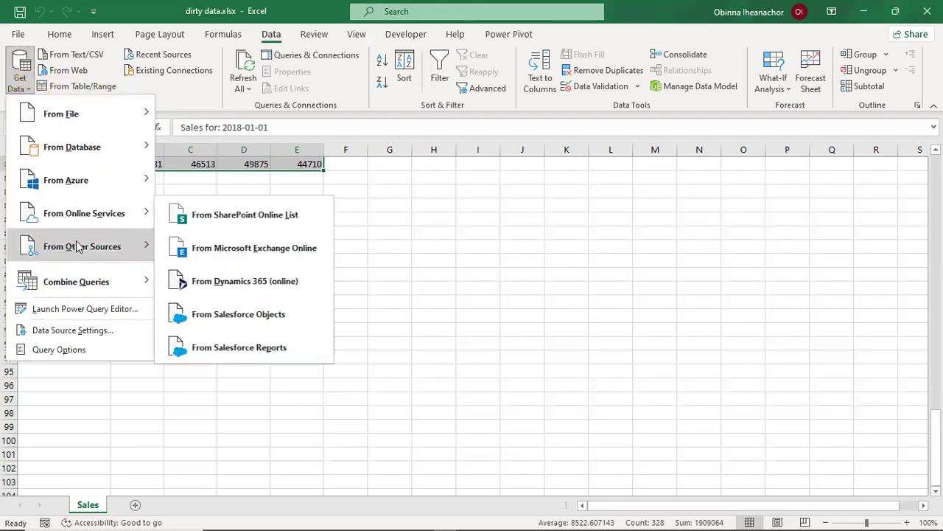
pyautogui.moveTo(99, 255)
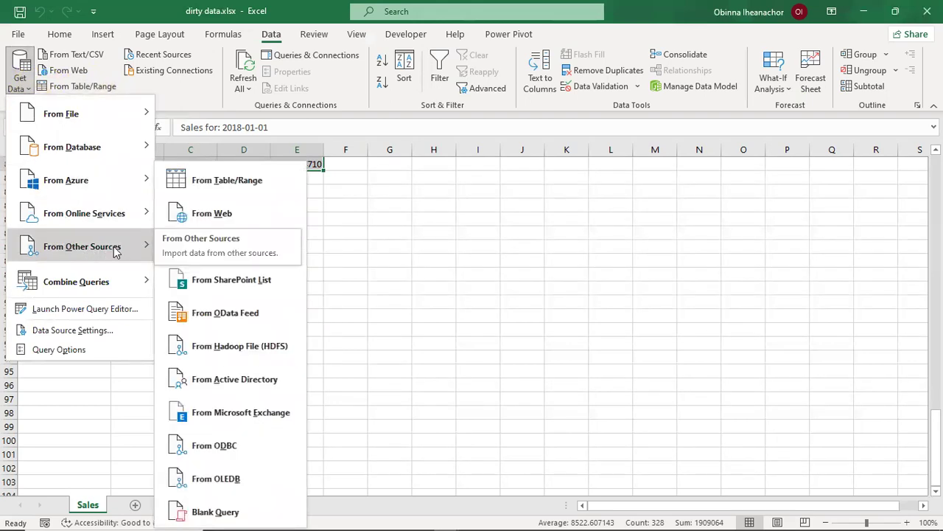
pyautogui.click(223, 181)
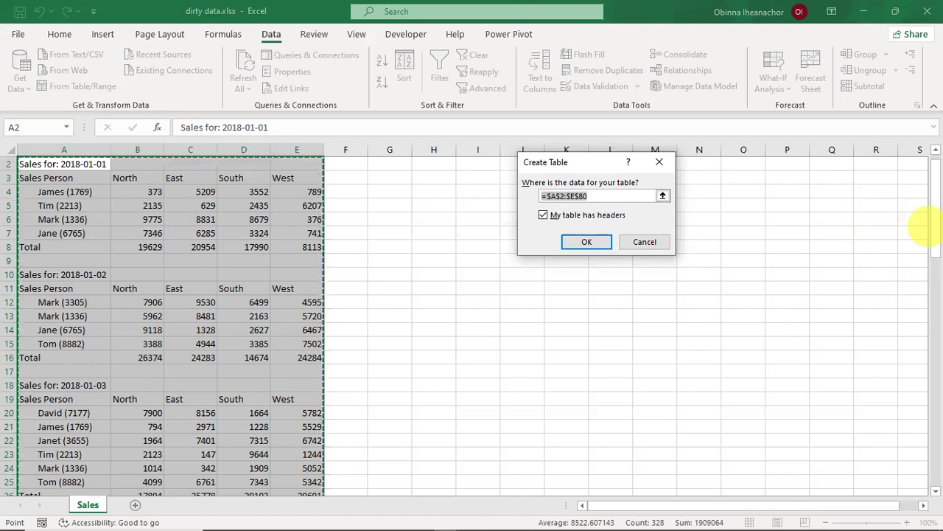
pyautogui.moveTo(933, 228); pyautogui.dragTo(933, 488)
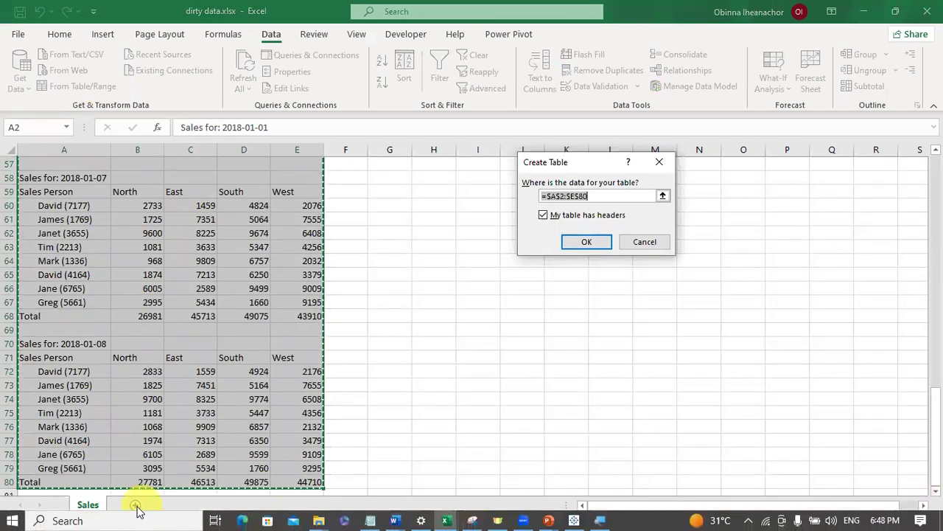
pyautogui.click(543, 216)
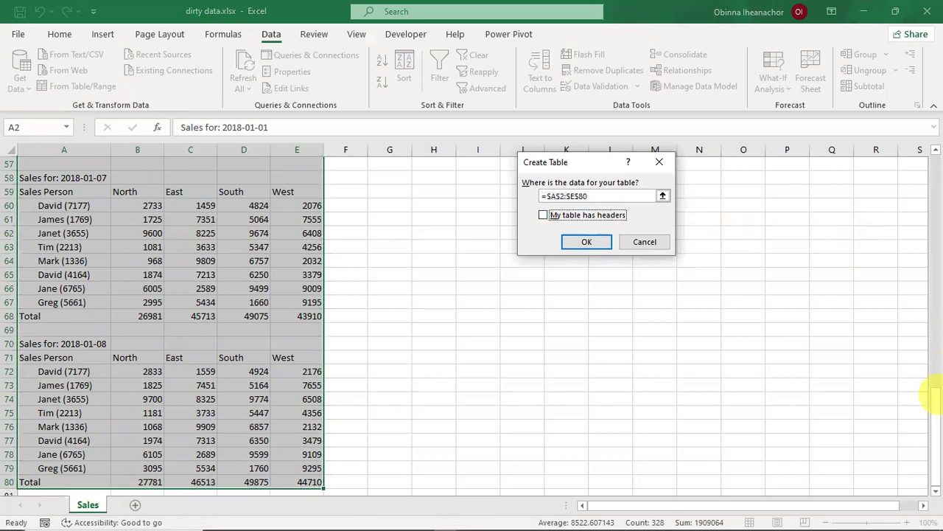
pyautogui.click(579, 235)
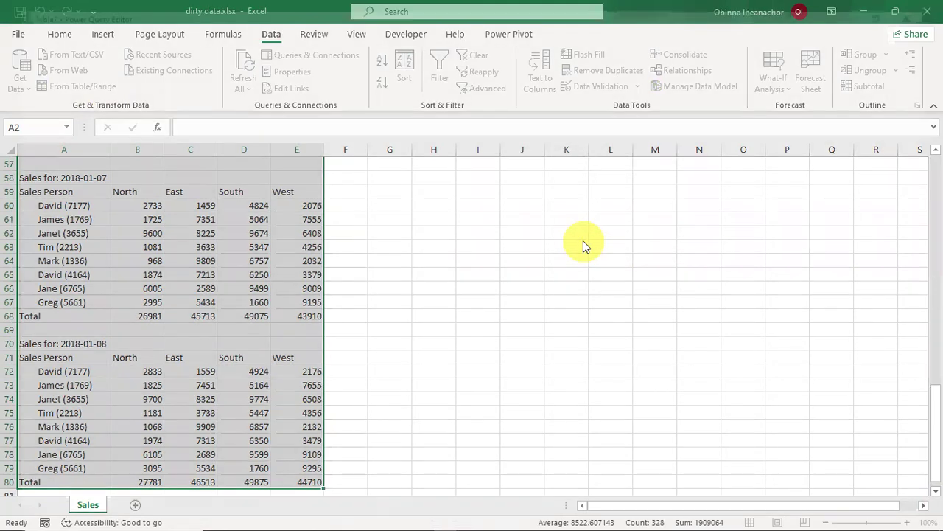
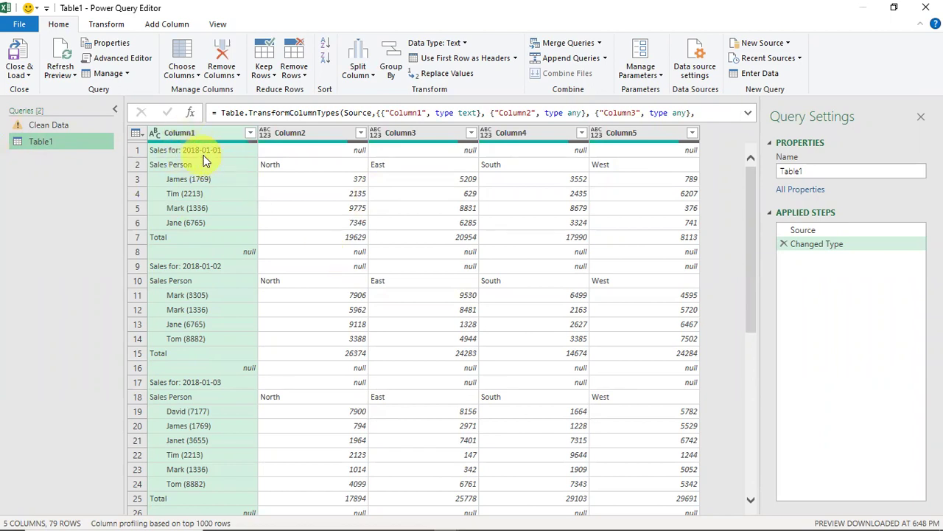
# Step: Split Column1 by the Colon delimiter at each occurrence
pyautogui.click(193, 137)
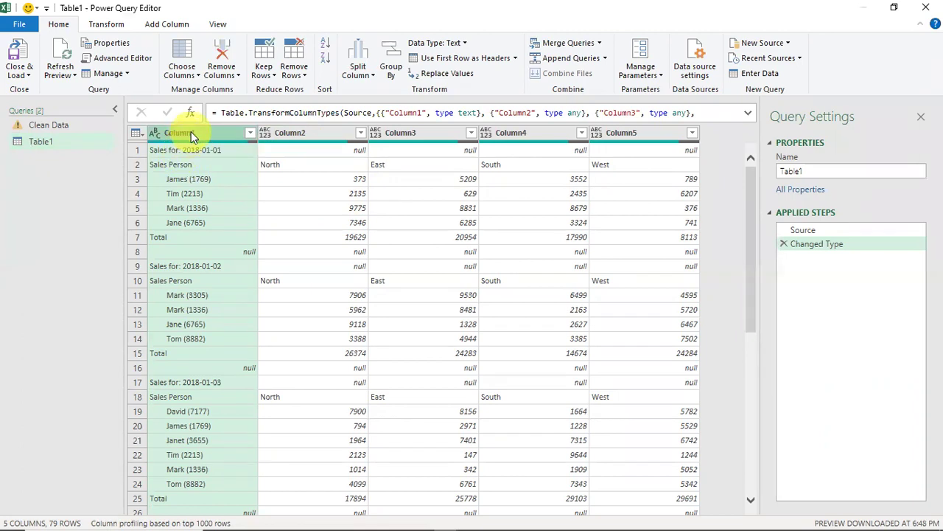
pyautogui.rightClick(191, 138)
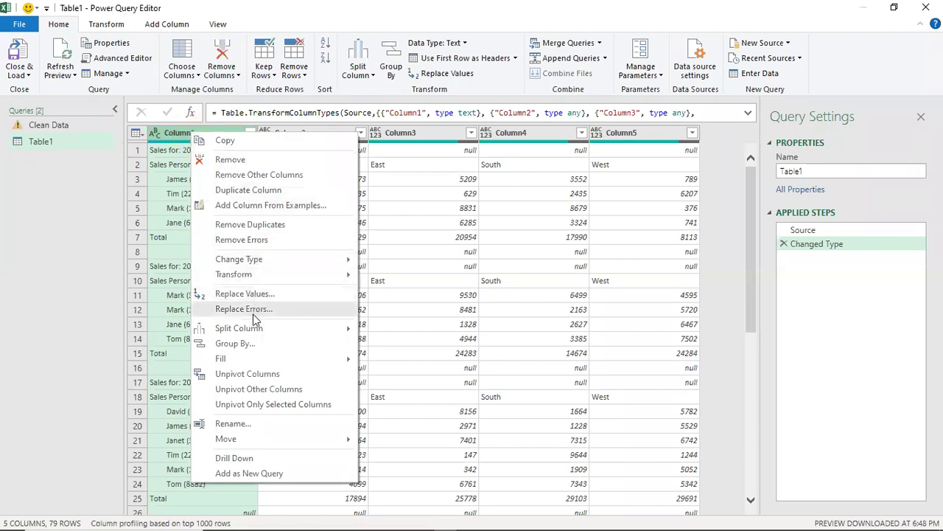
pyautogui.moveTo(267, 330)
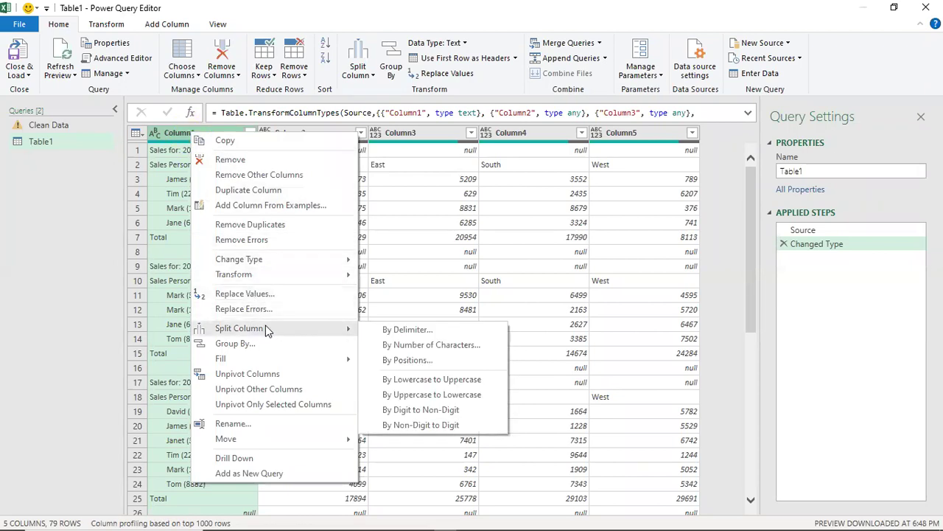
pyautogui.click(404, 335)
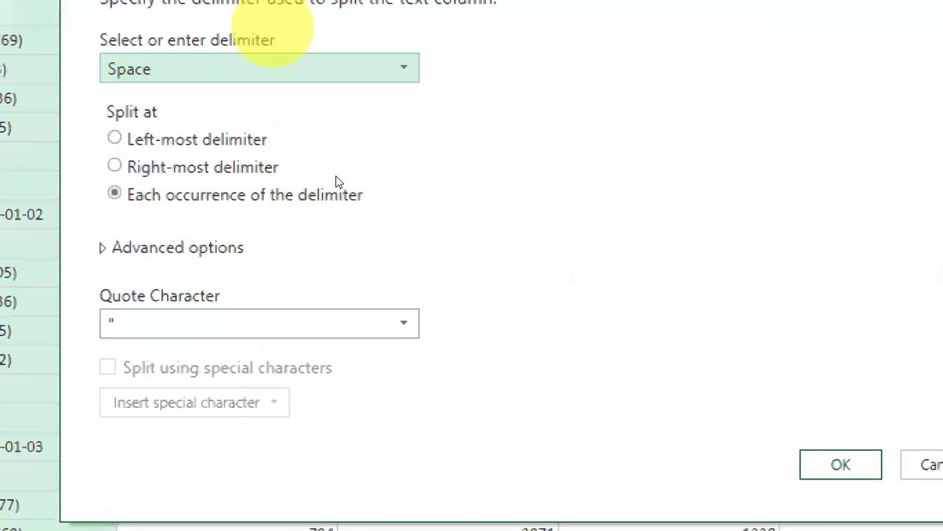
pyautogui.click(222, 135)
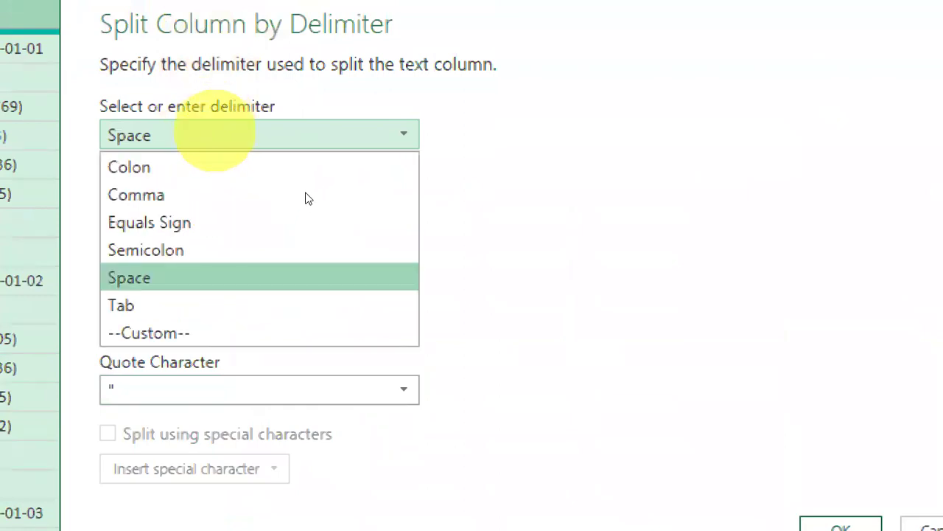
pyautogui.press('Up')
pyautogui.press('Up')
pyautogui.press('Return')
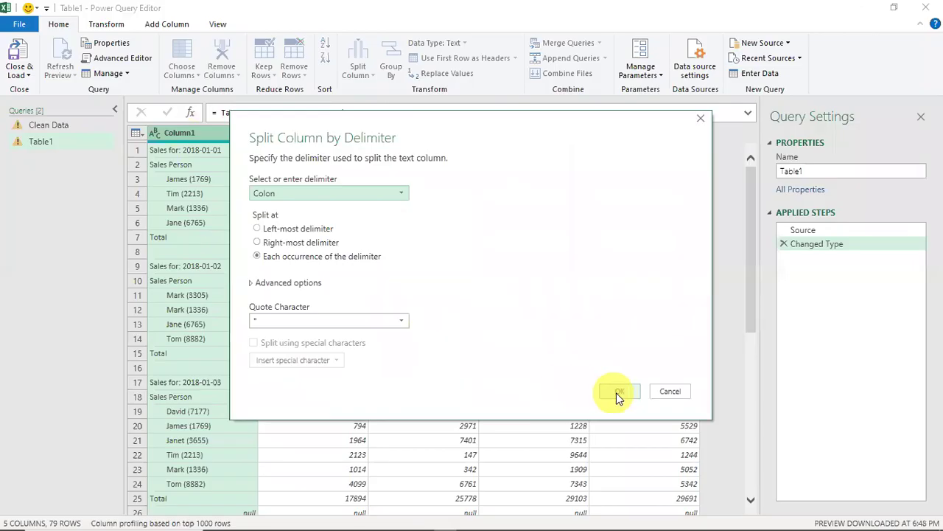
pyautogui.click(616, 393)
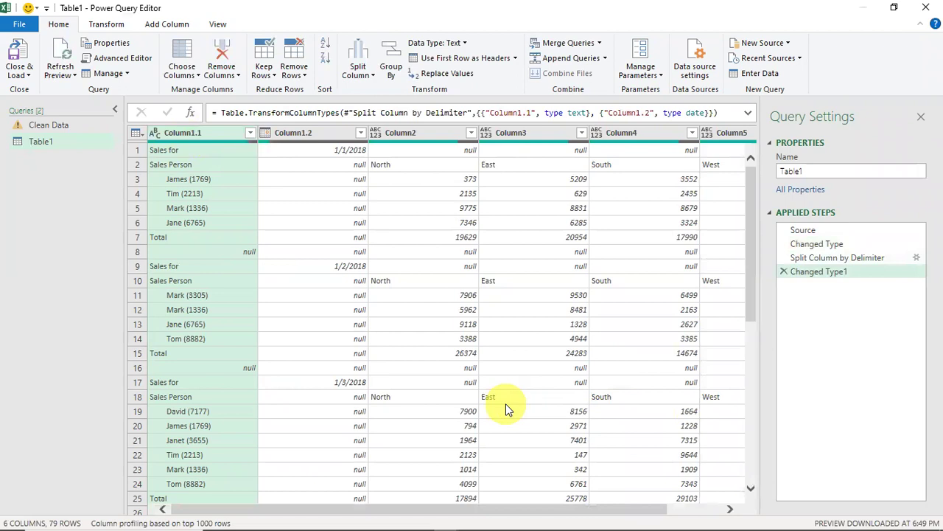
# Step: Compare the date column across the applied steps Changed Type, Split Column by Delimiter and Changed Type1
pyautogui.click(322, 133)
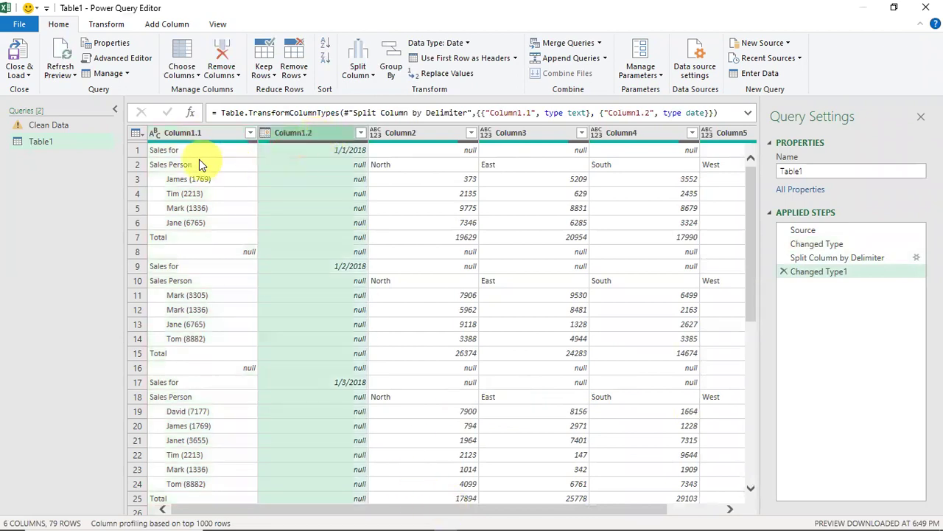
pyautogui.click(836, 255)
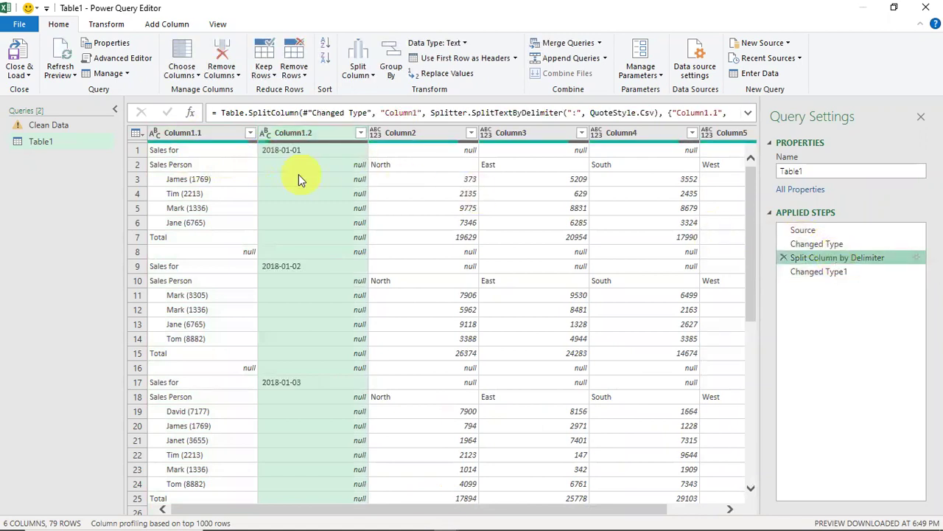
pyautogui.click(840, 246)
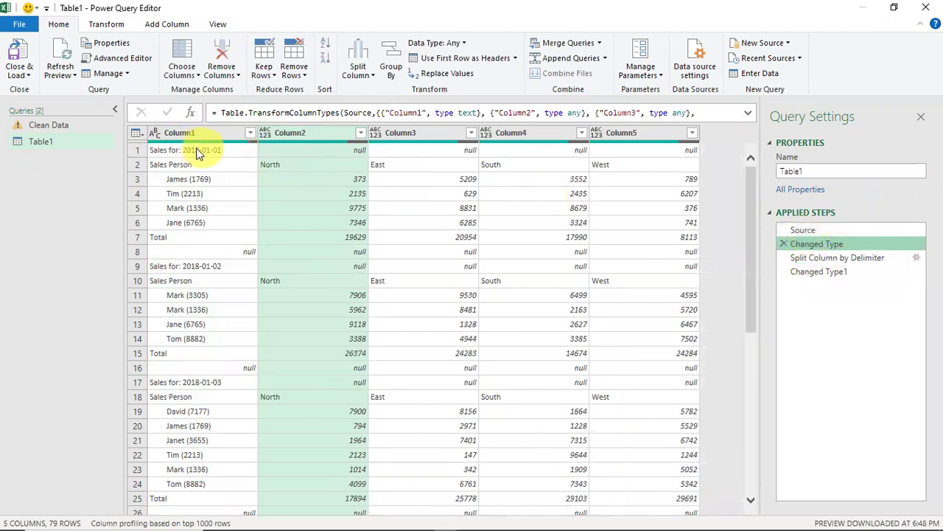
pyautogui.click(811, 272)
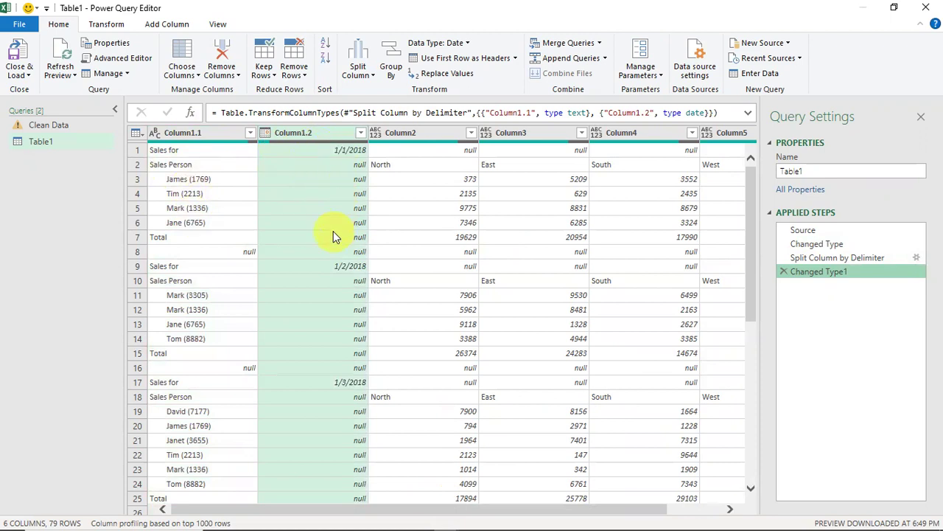
# Step: Examine the rows beneath each date in Column1.2, from the 1/1/2018 block to the start of the 1/3/2018 block
pyautogui.click(327, 166)
pyautogui.press('Down')
pyautogui.press('Down')
pyautogui.press('Down')
pyautogui.press('Down')
pyautogui.press('Down')
pyautogui.press('Down')
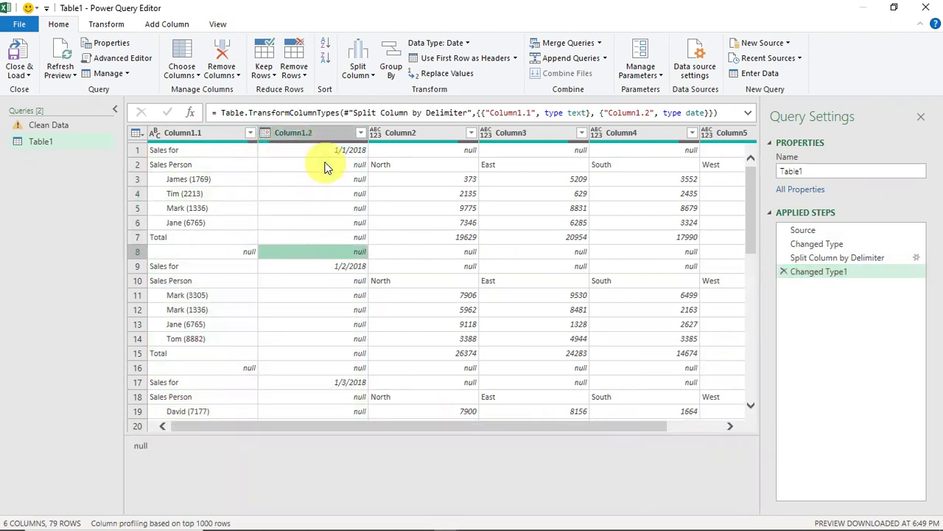
pyautogui.click(329, 147)
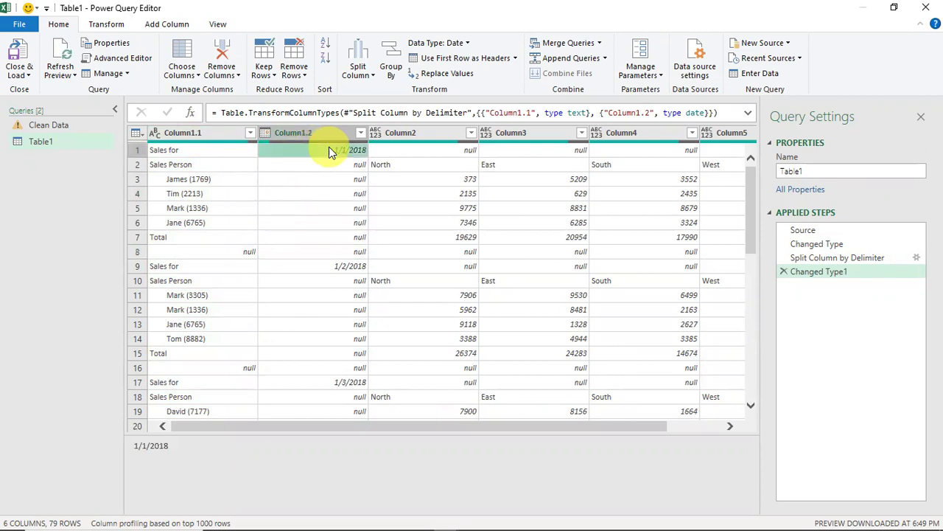
pyautogui.click(342, 283)
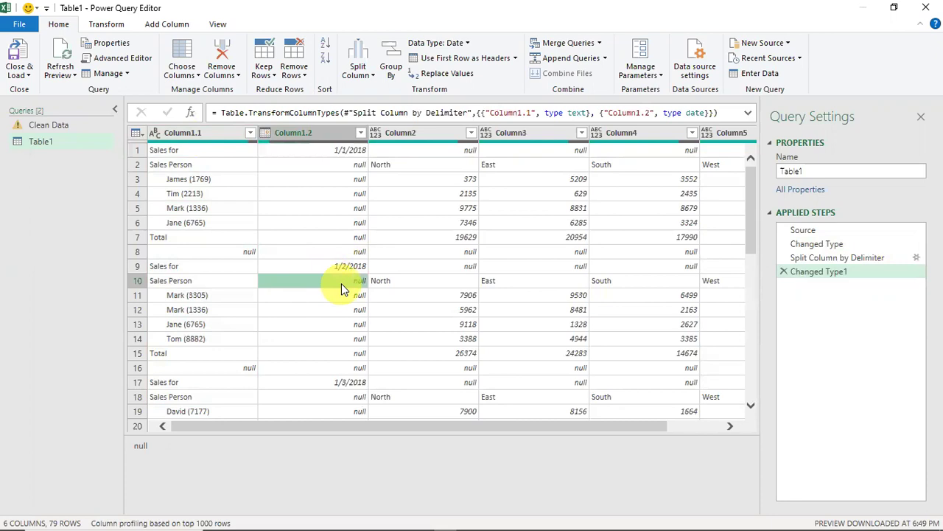
pyautogui.press('Down')
pyautogui.press('Down')
pyautogui.press('Down')
pyautogui.press('Down')
pyautogui.press('Down')
pyautogui.press('Down')
pyautogui.press('Down')
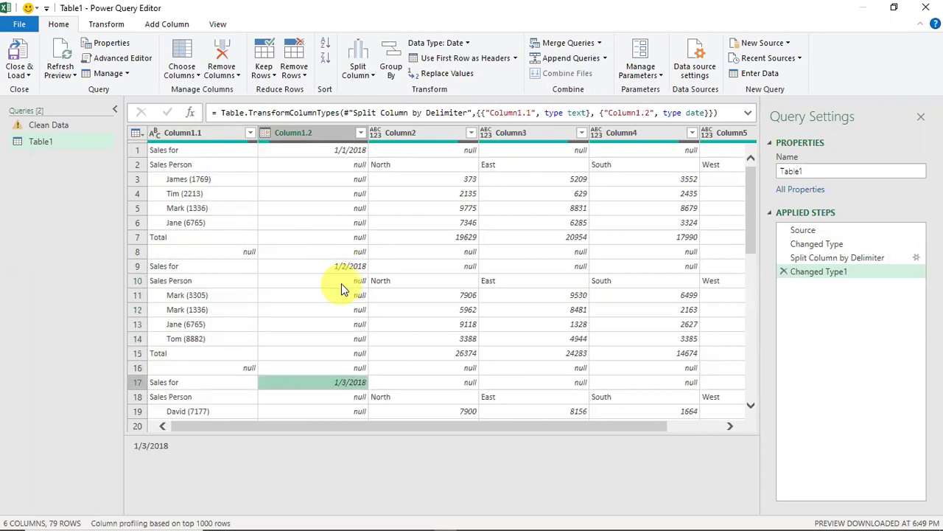
# Step: Inspect the empty Column1.2 cells that belong to the 1/1/2018 and 1/2/2018 sales blocks
pyautogui.press('Up')
pyautogui.click(338, 267)
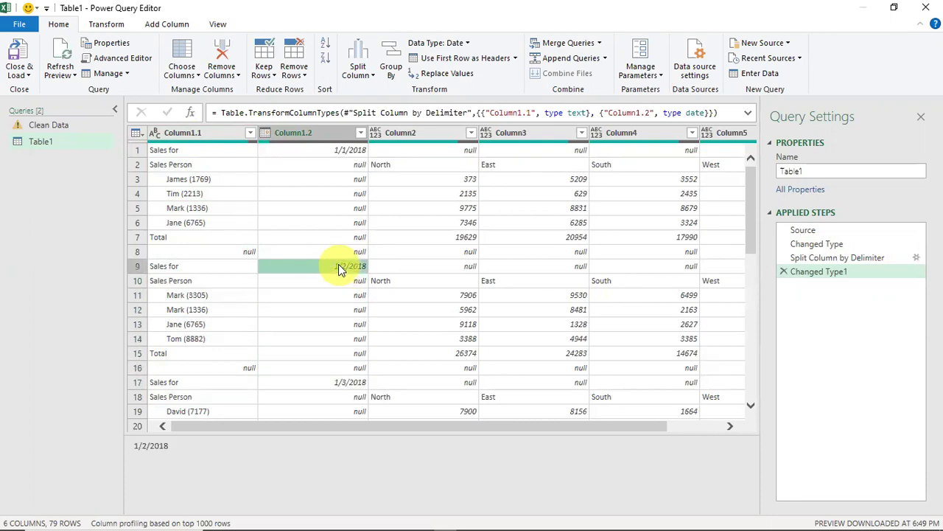
pyautogui.click(330, 166)
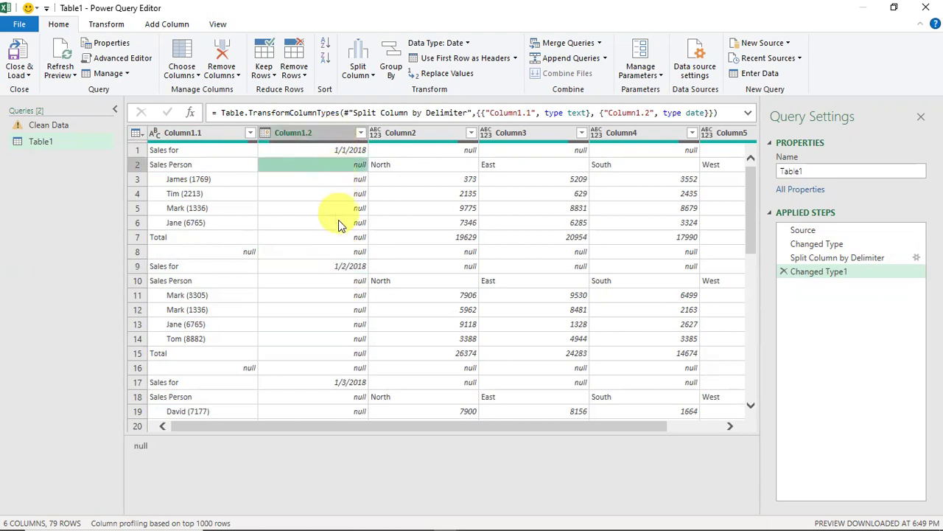
pyautogui.click(332, 150)
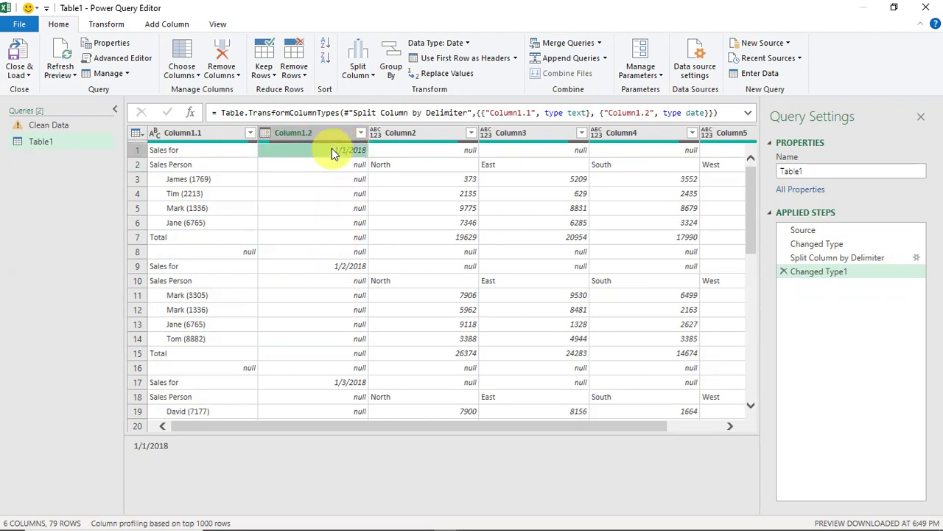
pyautogui.press('Down')
pyautogui.press('Down')
pyautogui.press('Down')
pyautogui.press('Down')
pyautogui.press('Down')
pyautogui.press('Down')
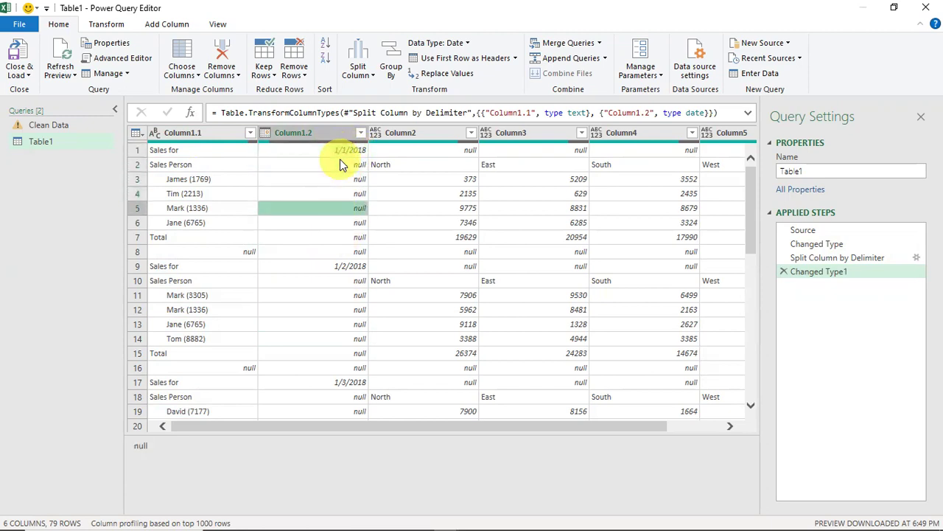
pyautogui.press('Up')
pyautogui.press('Up')
pyautogui.press('Up')
pyautogui.press('Up')
pyautogui.press('Up')
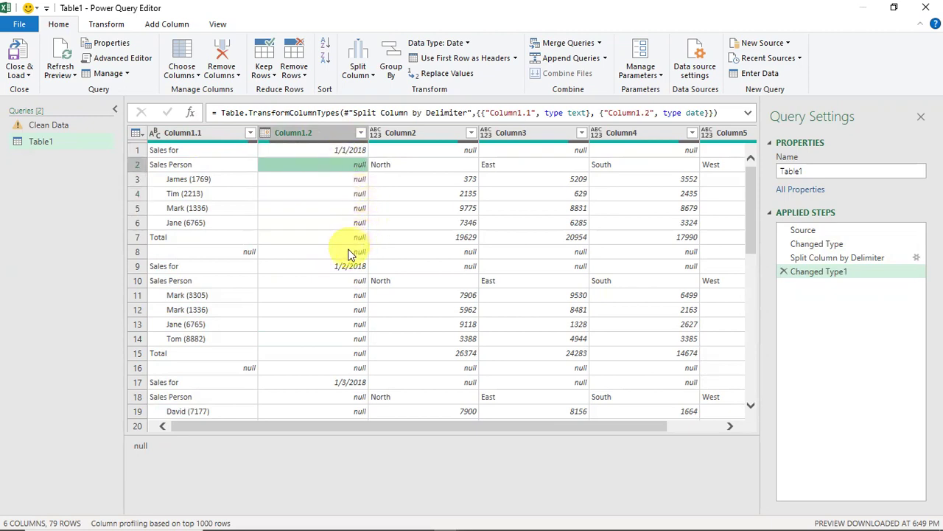
pyautogui.click(349, 251)
pyautogui.click(338, 150)
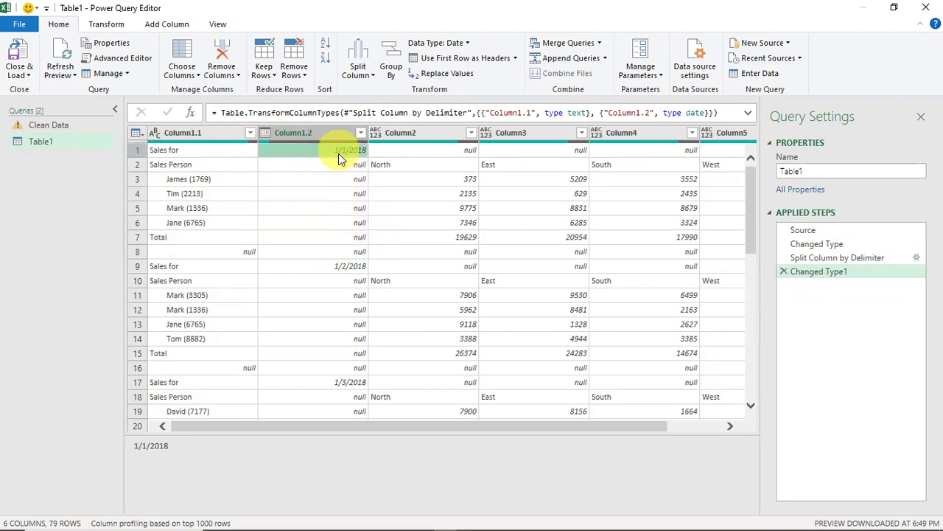
pyautogui.click(343, 269)
pyautogui.click(346, 284)
pyautogui.press('Down')
pyautogui.press('Down')
pyautogui.press('Down')
pyautogui.press('Down')
pyautogui.press('Down')
pyautogui.press('Down')
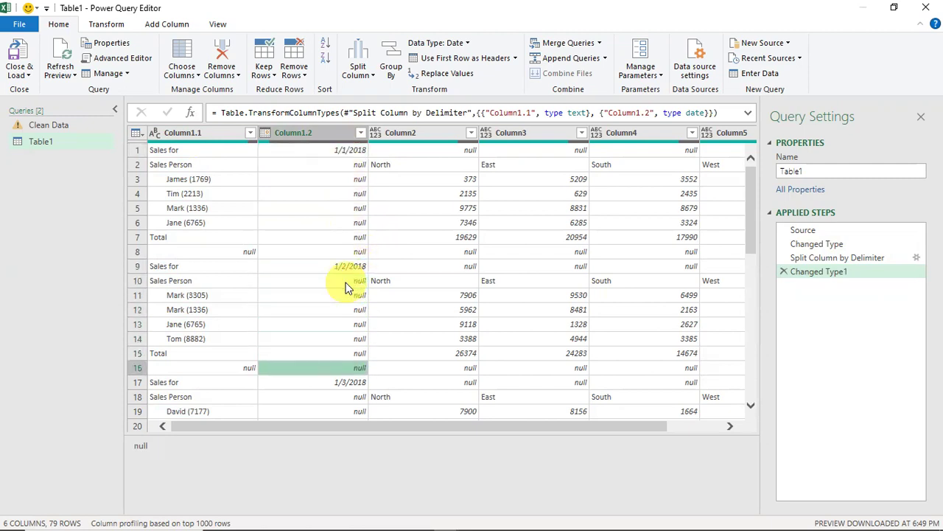
pyautogui.click(318, 266)
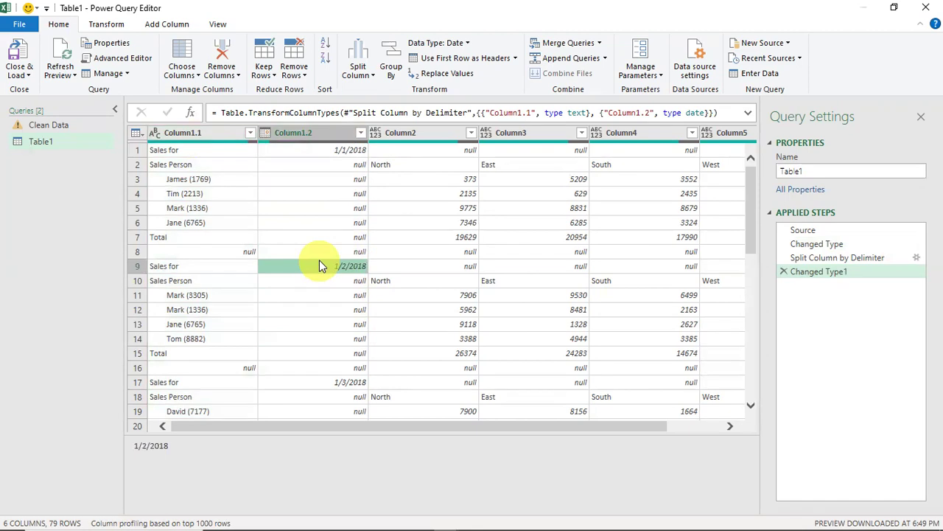
# Step: Fill the dates in Column1.2 down into the empty cells below them
pyautogui.click(305, 134)
pyautogui.rightClick(305, 134)
pyautogui.moveTo(410, 348)
pyautogui.click(496, 349)
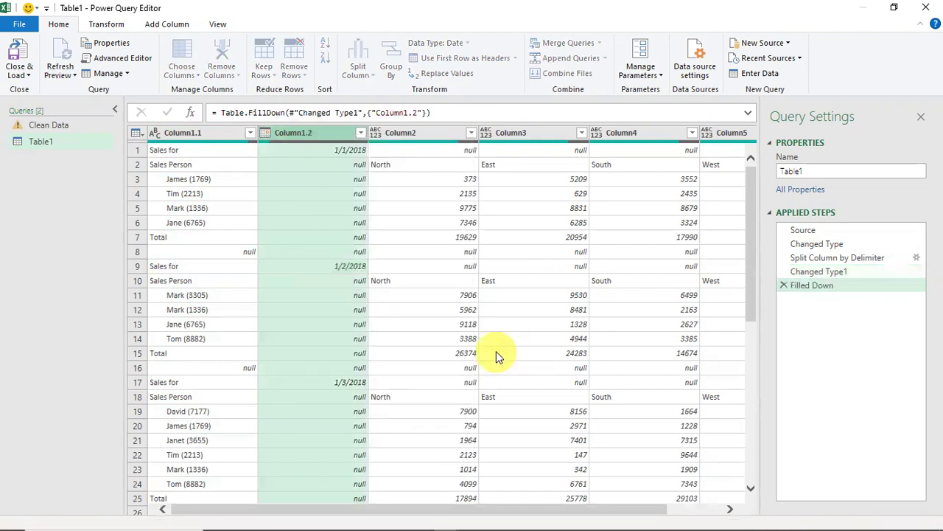
# Step: Check the filled-down dates in Column1.2 row by row, from the 1/1/2018 block into the 1/4/2018 block
pyautogui.click(329, 164)
pyautogui.press('Down')
pyautogui.press('Down')
pyautogui.press('Down')
pyautogui.press('Down')
pyautogui.press('Down')
pyautogui.press('Down')
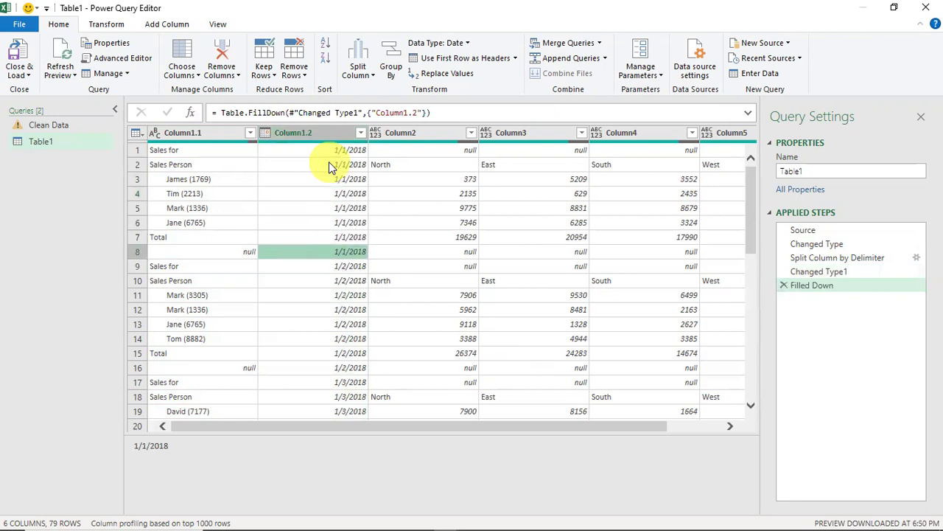
pyautogui.press('Down')
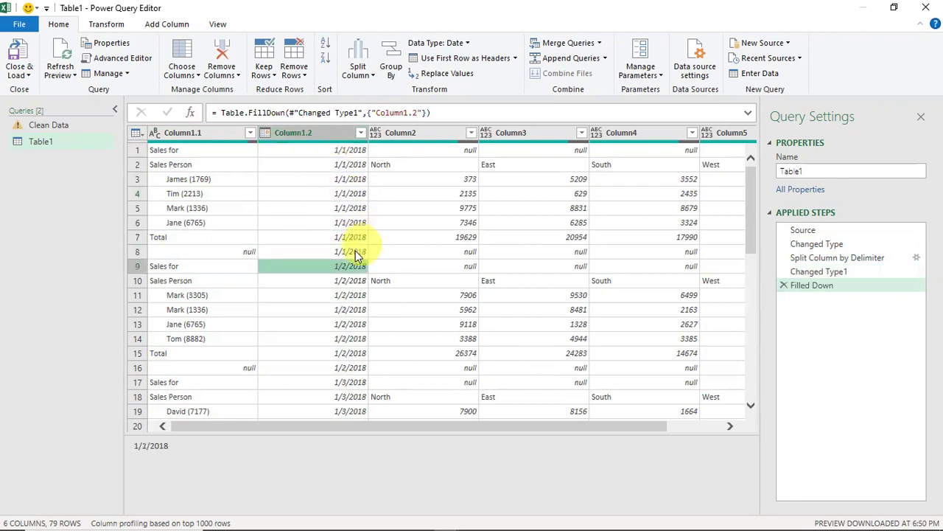
pyautogui.press('Down')
pyautogui.press('Down')
pyautogui.press('Down')
pyautogui.press('Down')
pyautogui.press('Down')
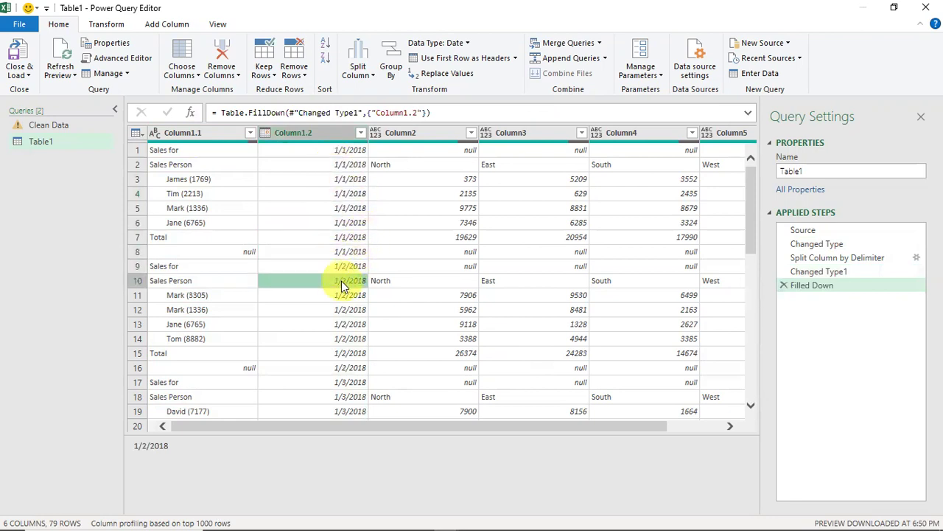
pyautogui.click(337, 266)
pyautogui.press('Down')
pyautogui.press('Down')
pyautogui.press('Down')
pyautogui.press('Down')
pyautogui.press('Down')
pyautogui.press('Down')
pyautogui.press('Down')
pyautogui.press('Down')
pyautogui.press('Down')
pyautogui.press('Down')
pyautogui.press('Down')
pyautogui.press('Down')
pyautogui.press('Down')
pyautogui.press('Down')
pyautogui.press('Down')
pyautogui.press('Down')
pyautogui.press('Down')
pyautogui.press('Down')
pyautogui.press('Down')
pyautogui.press('Down')
pyautogui.press('Up')
pyautogui.press('Up')
pyautogui.press('Up')
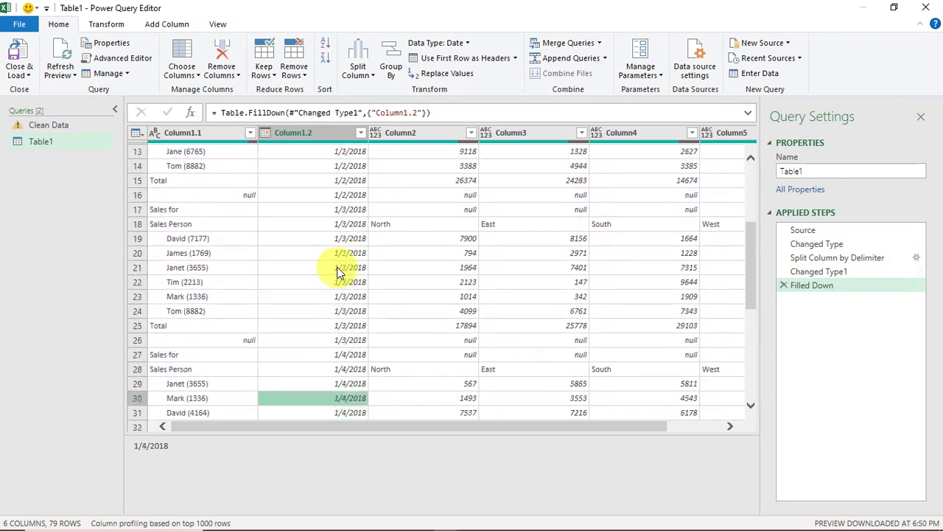
pyautogui.press('Up')
pyautogui.press('Up')
pyautogui.press('Up')
pyautogui.press('Up')
pyautogui.press('Up')
pyautogui.press('Up')
pyautogui.press('Up')
pyautogui.press('Up')
pyautogui.press('Up')
pyautogui.press('Up')
pyautogui.press('Up')
pyautogui.press('Up')
pyautogui.press('Up')
pyautogui.press('Up')
pyautogui.press('Up')
pyautogui.press('Up')
pyautogui.press('Up')
pyautogui.press('Up')
pyautogui.press('Up')
pyautogui.press('Up')
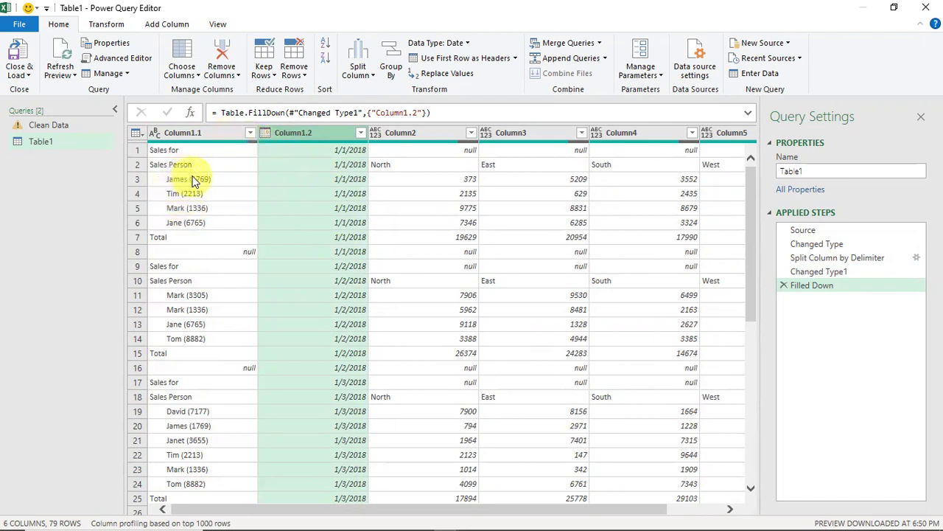
# Step: Split Column1.1 by the custom delimiter "(" at each occurrence to separate the salesperson names from their IDs
pyautogui.click(179, 184)
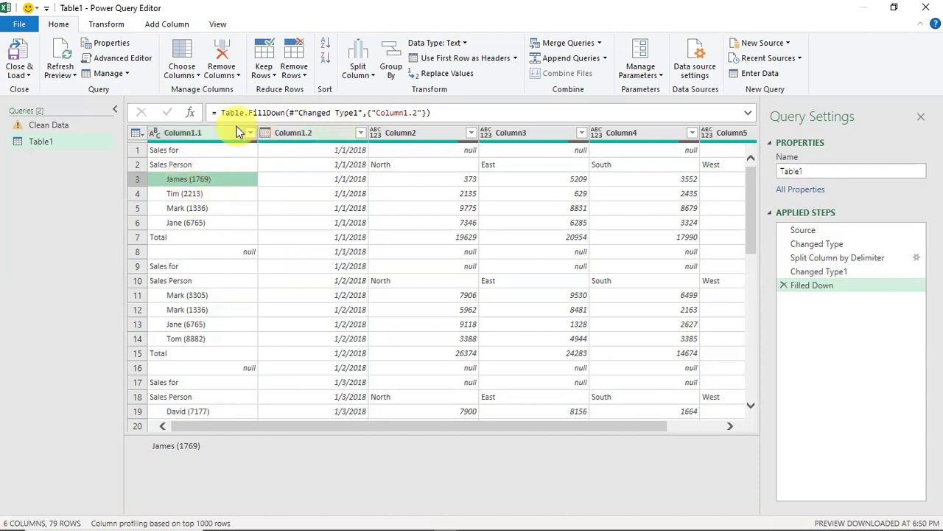
pyautogui.click(197, 134)
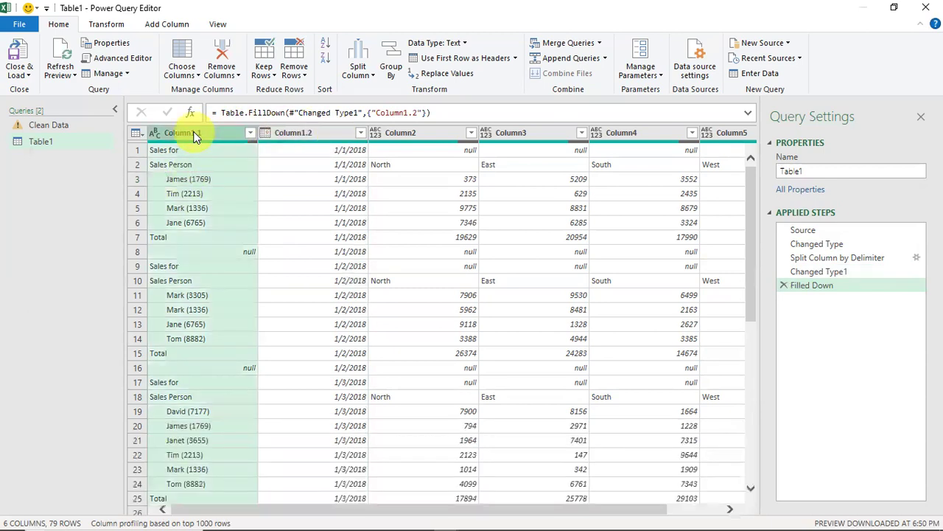
pyautogui.rightClick(196, 135)
pyautogui.moveTo(308, 334)
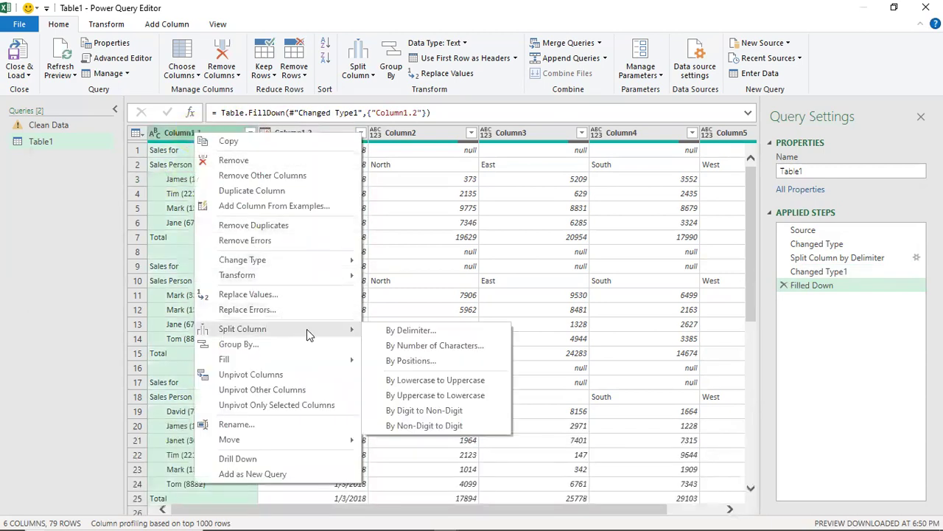
pyautogui.click(398, 331)
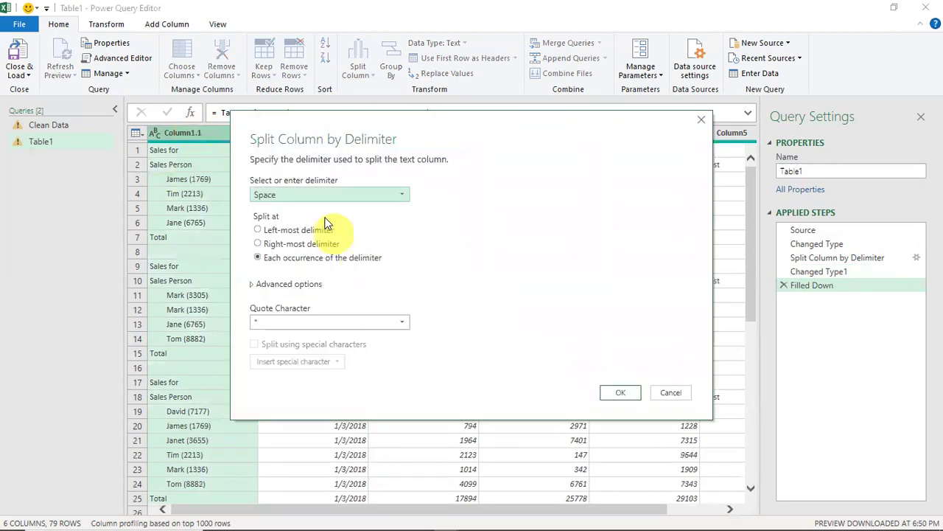
pyautogui.click(403, 197)
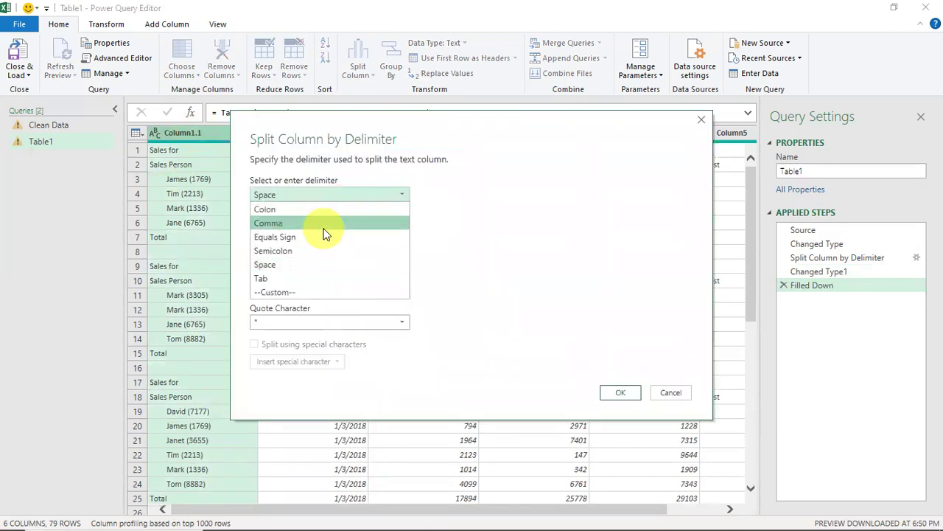
pyautogui.click(276, 292)
pyautogui.click(289, 214)
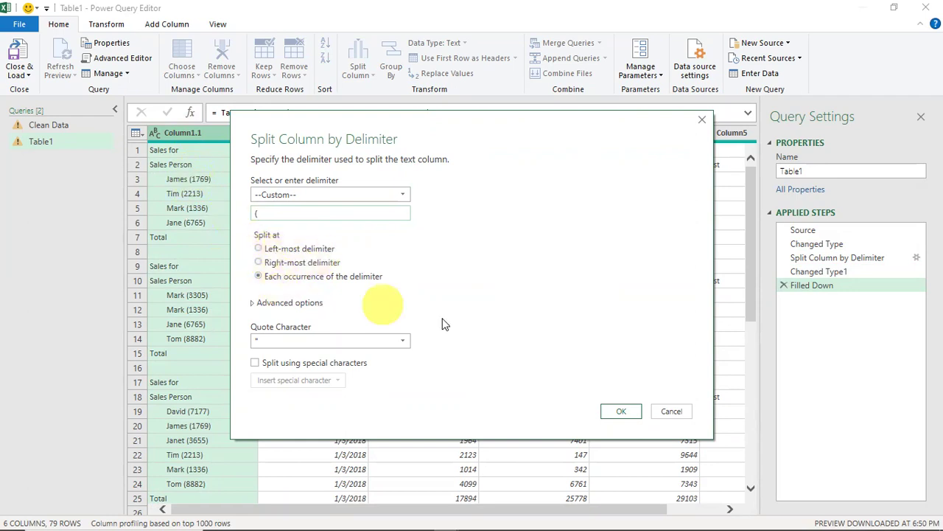
pyautogui.click(622, 411)
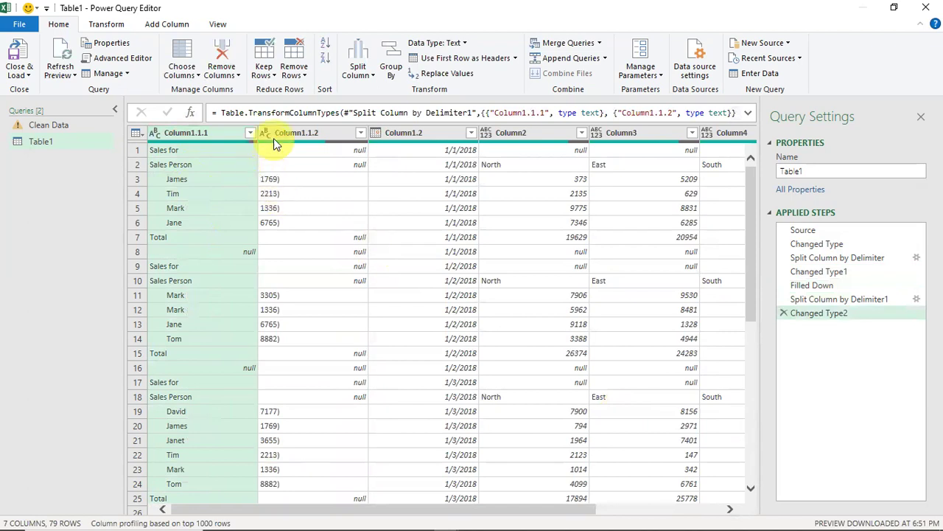
# Step: Replace the ")" character with nothing in Column1.1.2
pyautogui.click(283, 133)
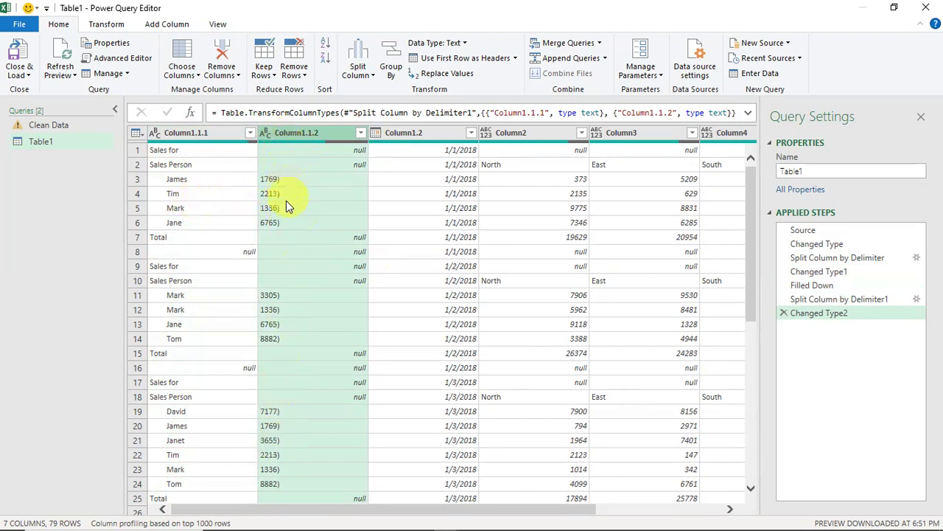
pyautogui.rightClick(286, 134)
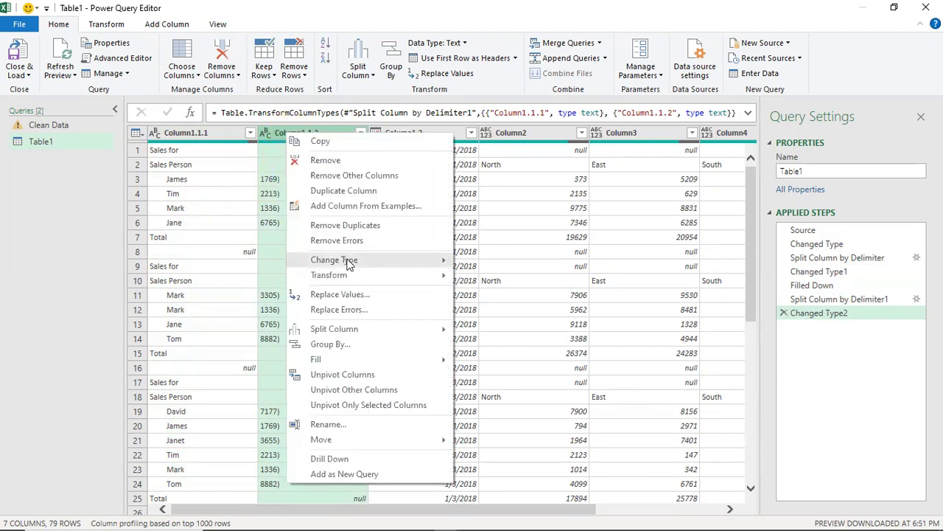
pyautogui.click(349, 297)
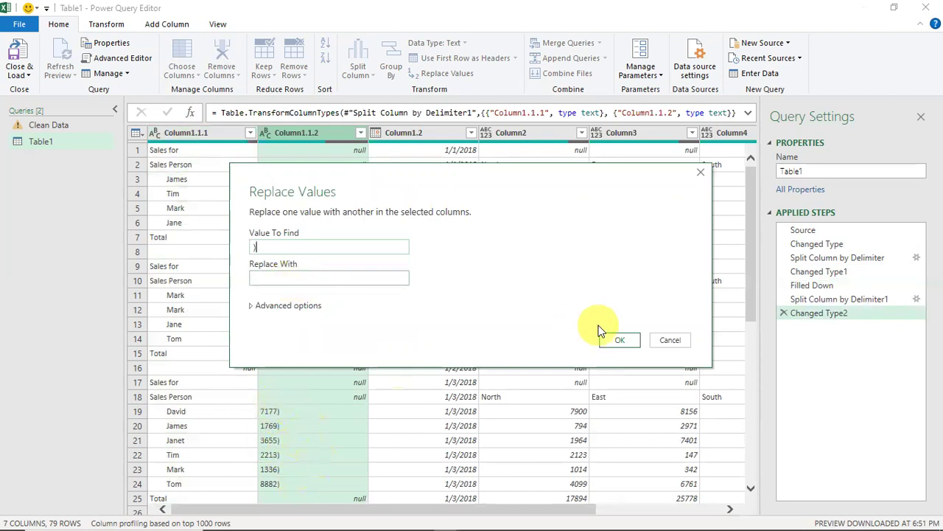
pyautogui.click(623, 340)
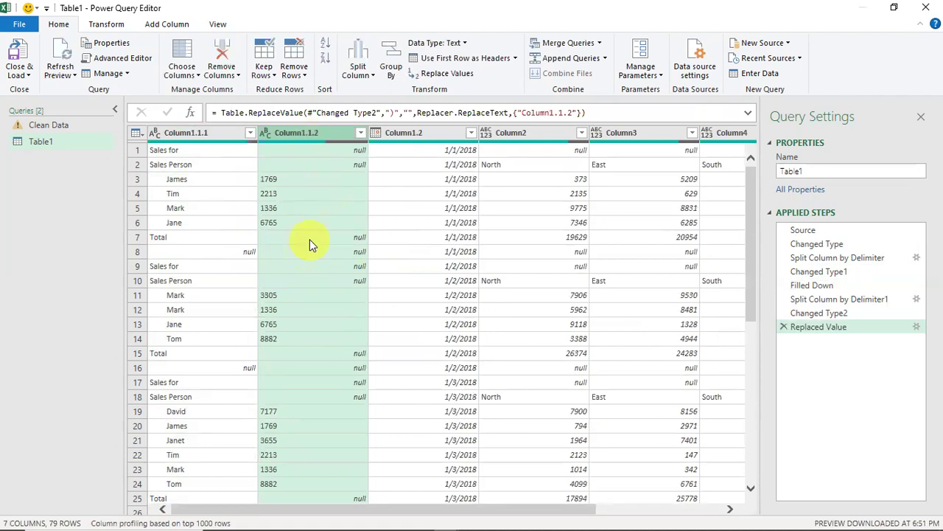
# Step: Rename Column1.1.1, which holds the salesperson names, as SalesPerson
pyautogui.click(198, 133)
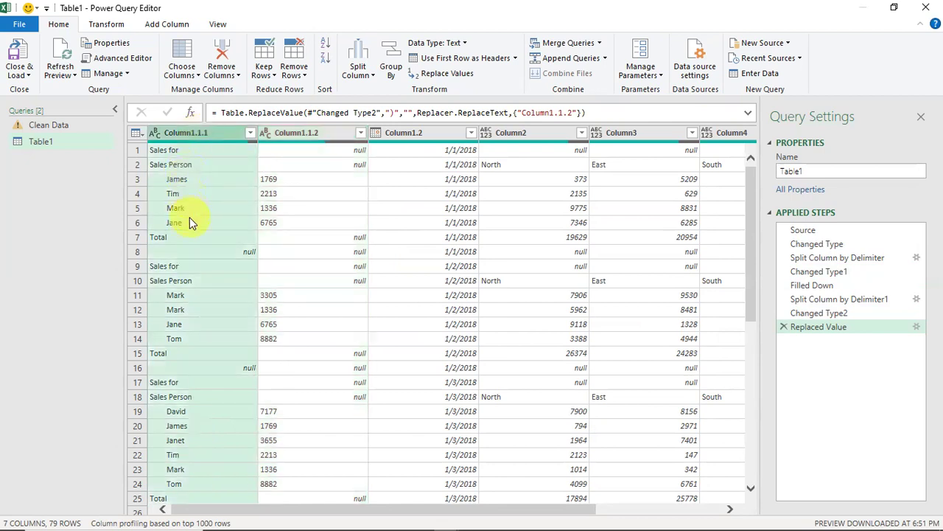
pyautogui.click(309, 134)
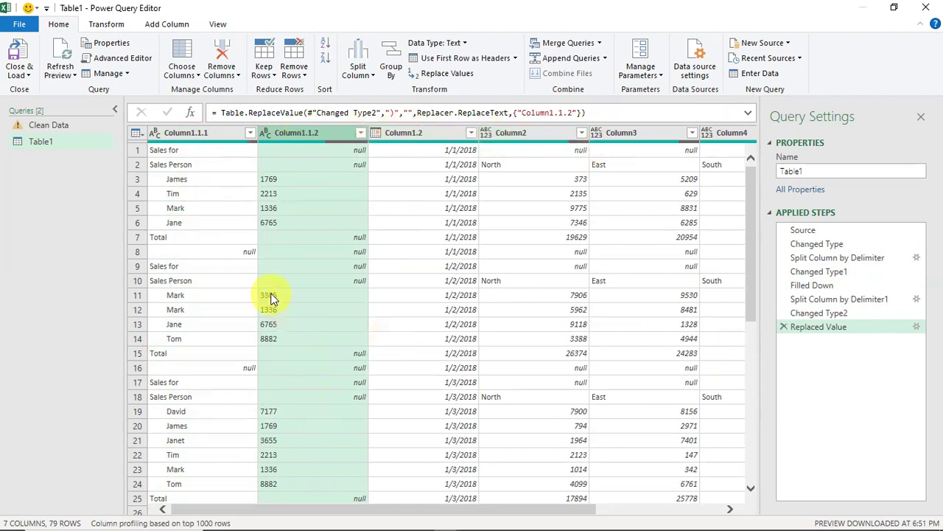
pyautogui.doubleClick(185, 134)
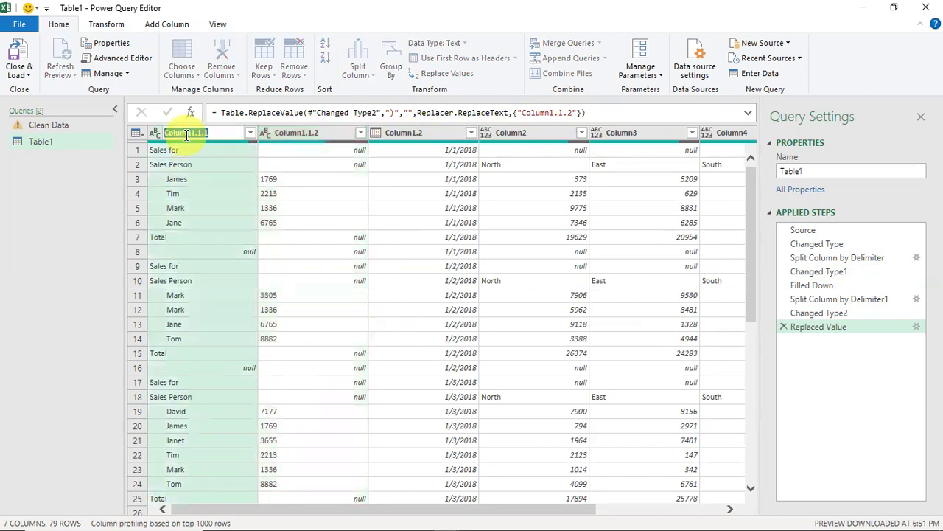
pyautogui.write('Sales')
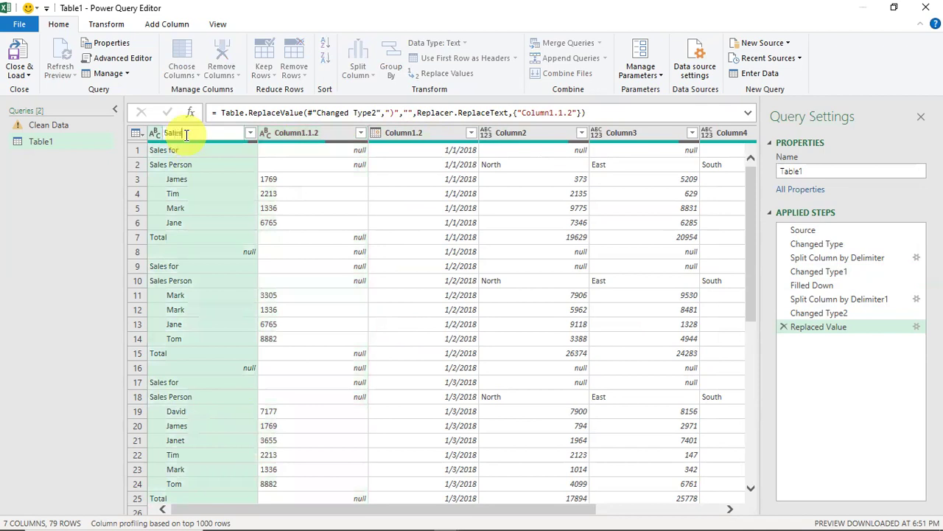
pyautogui.write('Person')
pyautogui.press('Return')
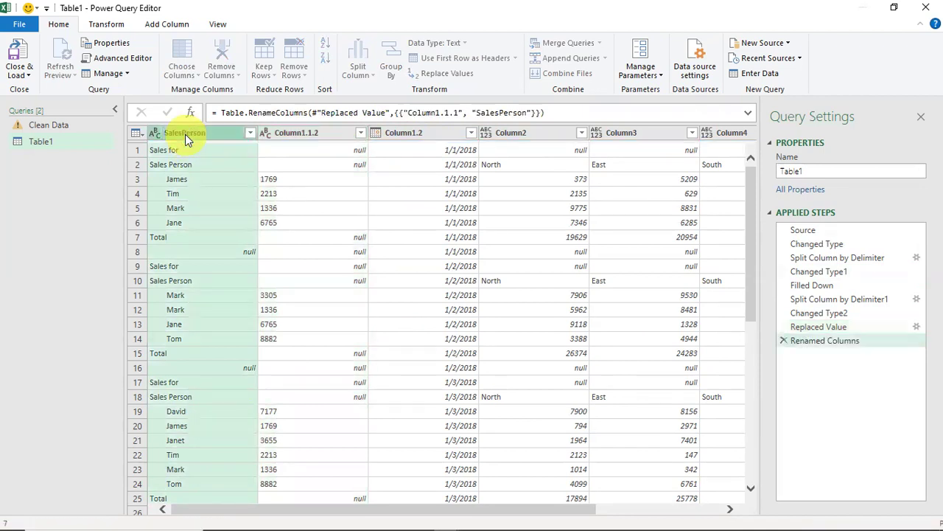
# Step: Rename Column1.1.2 as SalesPerson ID and Column1.2 as Date
pyautogui.doubleClick(288, 134)
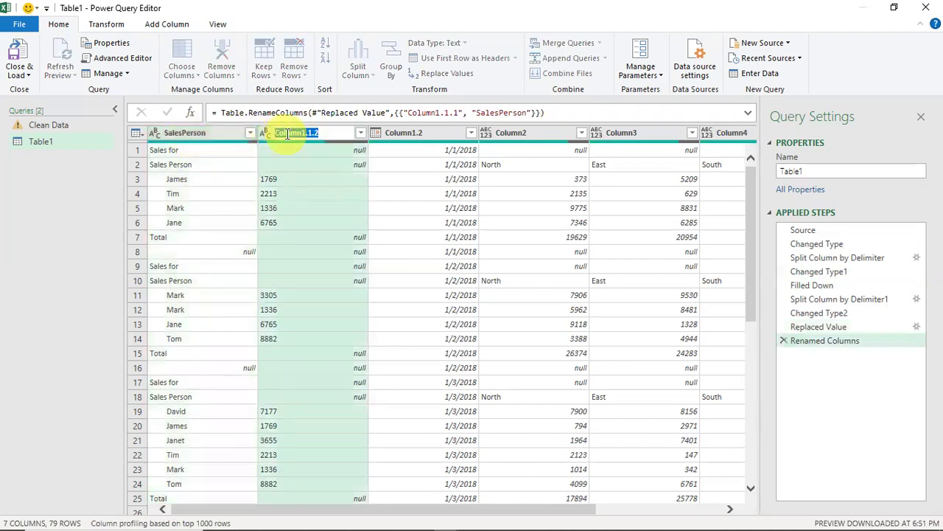
pyautogui.write('SalesPerson ID')
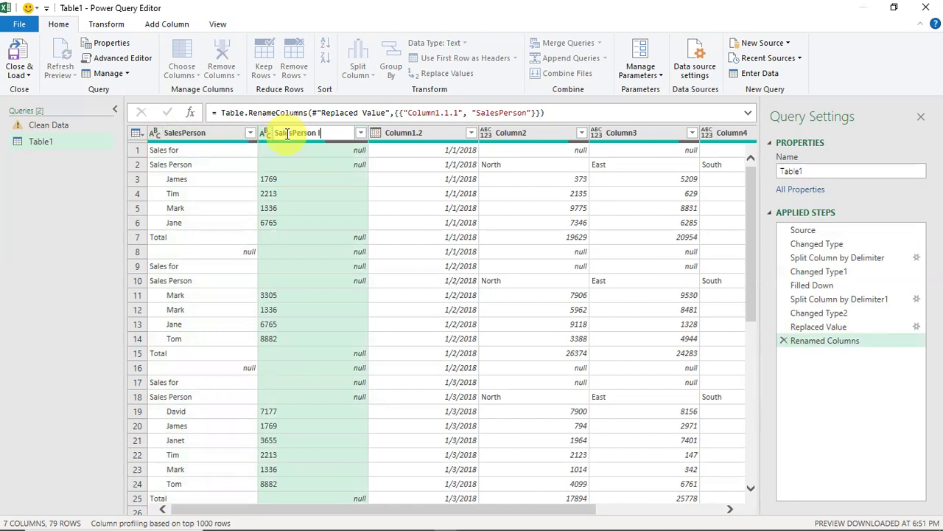
pyautogui.press('Return')
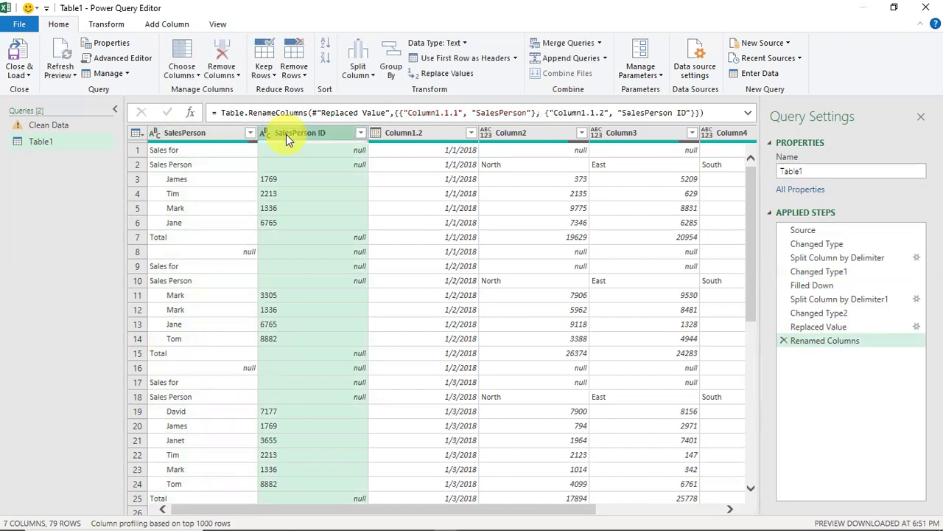
pyautogui.doubleClick(415, 134)
pyautogui.write('Date')
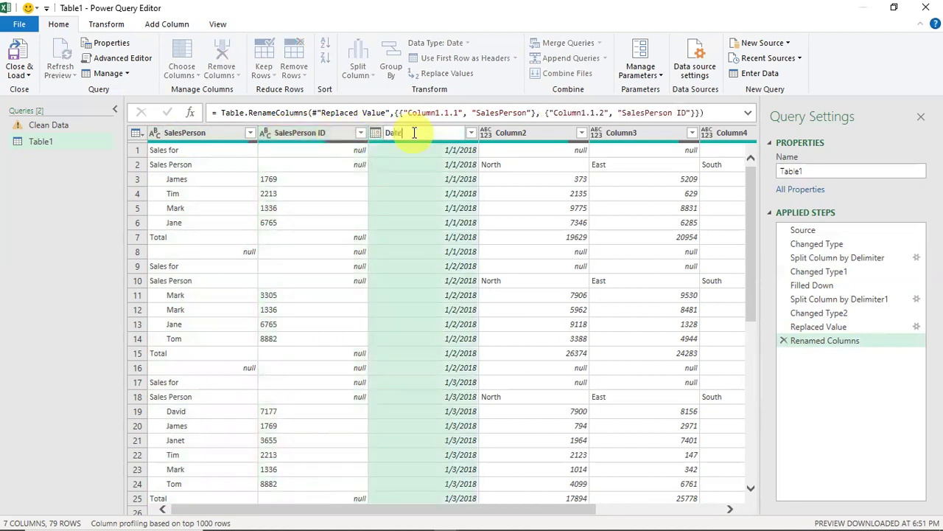
pyautogui.press('Return')
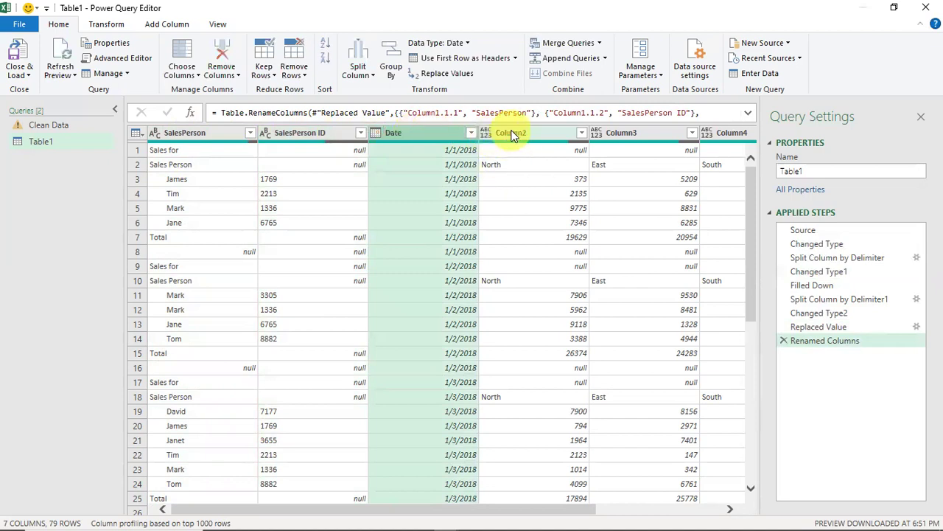
# Step: Rename Column2 as North and Column3 as East
pyautogui.doubleClick(512, 133)
pyautogui.write('N')
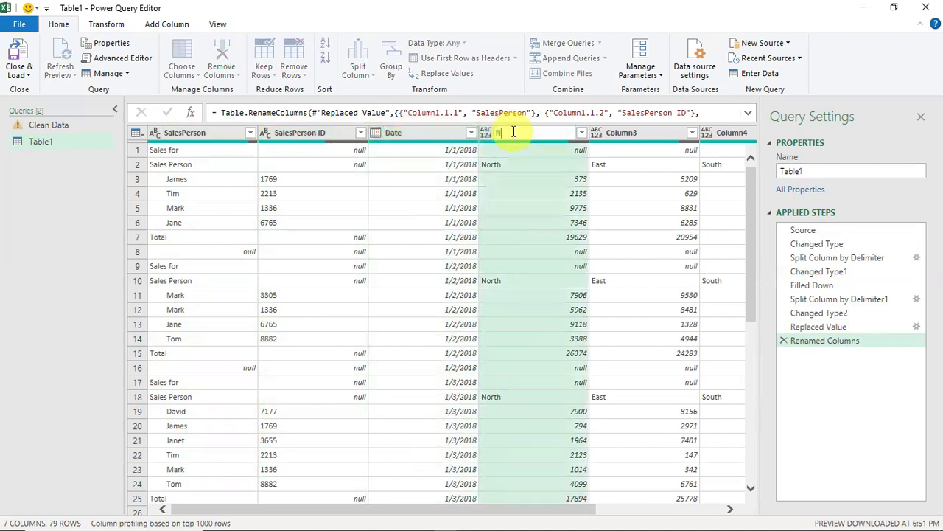
pyautogui.write('orth')
pyautogui.press('Return')
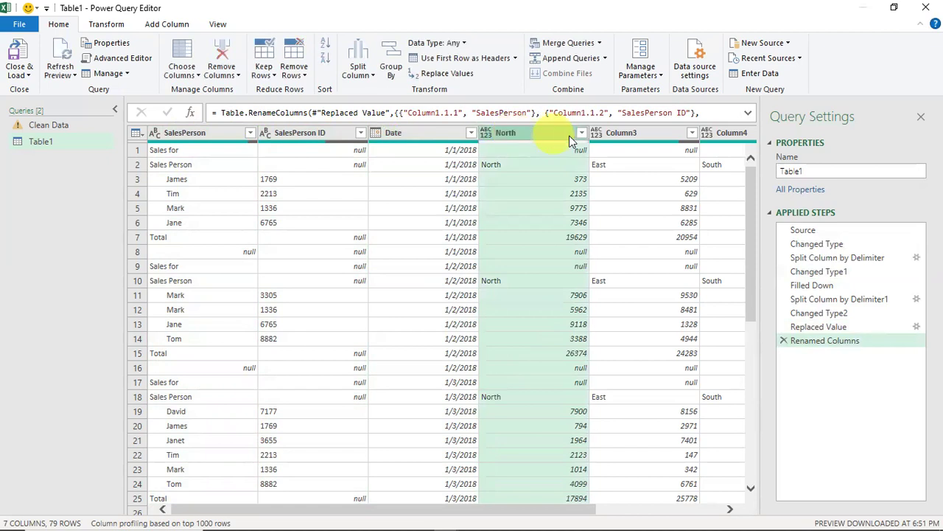
pyautogui.doubleClick(621, 133)
pyautogui.write('East')
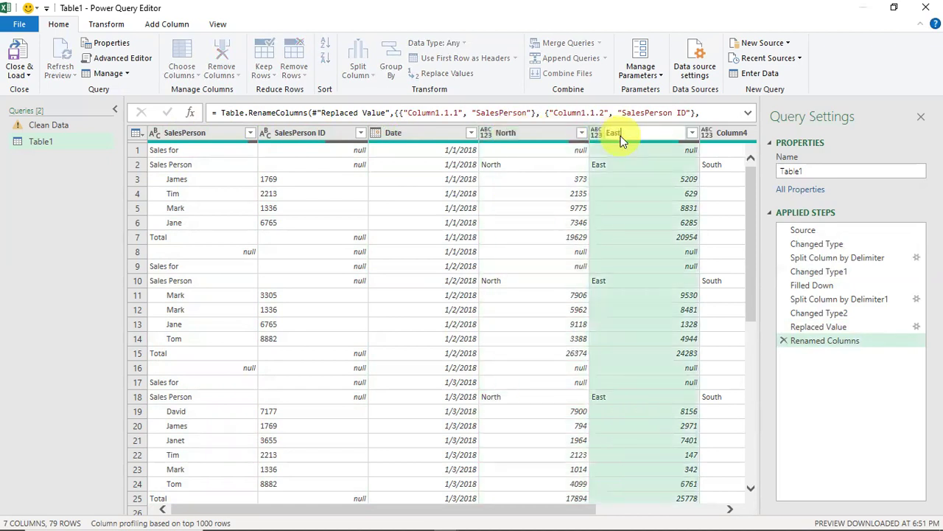
pyautogui.press('Return')
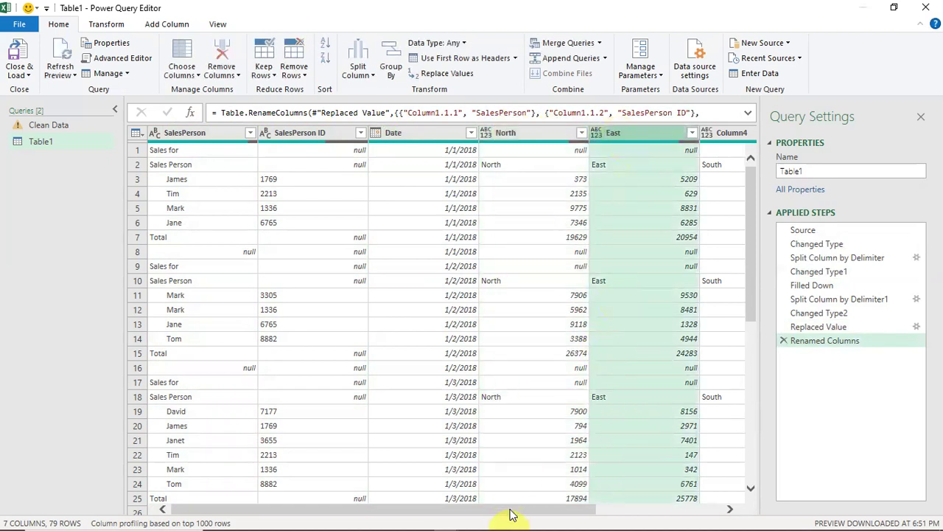
# Step: Rename Column4, which holds the South figures, as South
pyautogui.moveTo(518, 511); pyautogui.dragTo(646, 509)
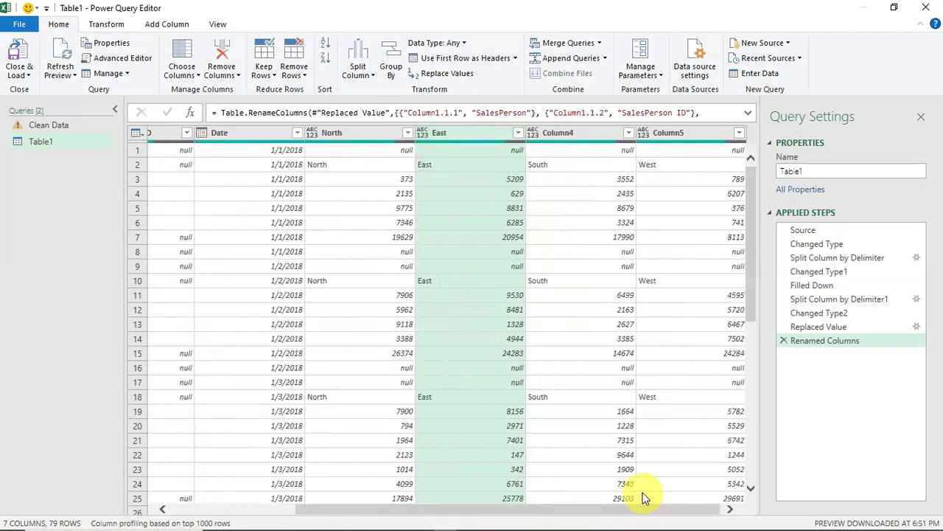
pyautogui.doubleClick(560, 133)
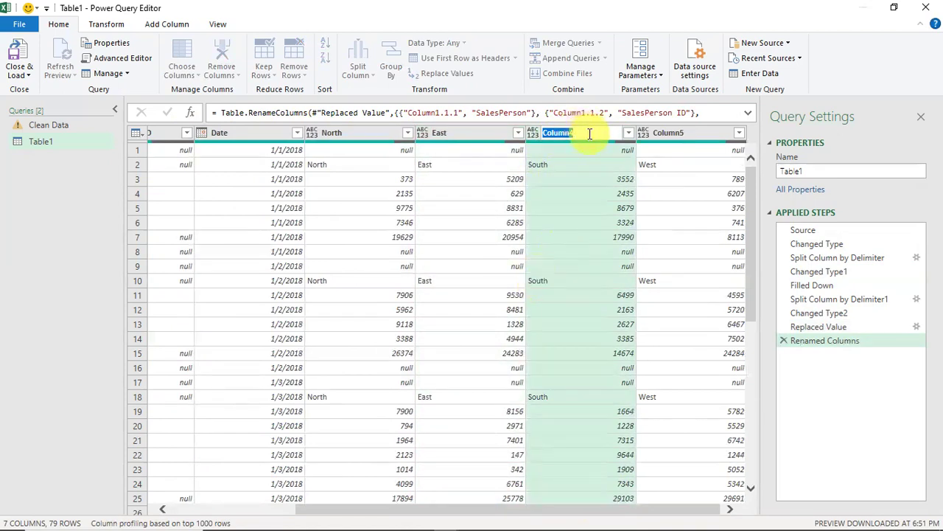
pyautogui.write('South')
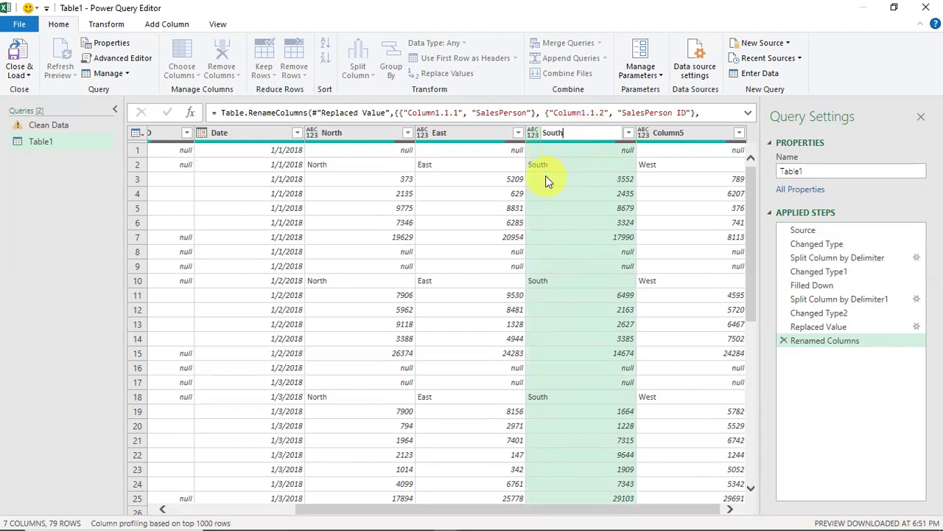
pyautogui.press('Return')
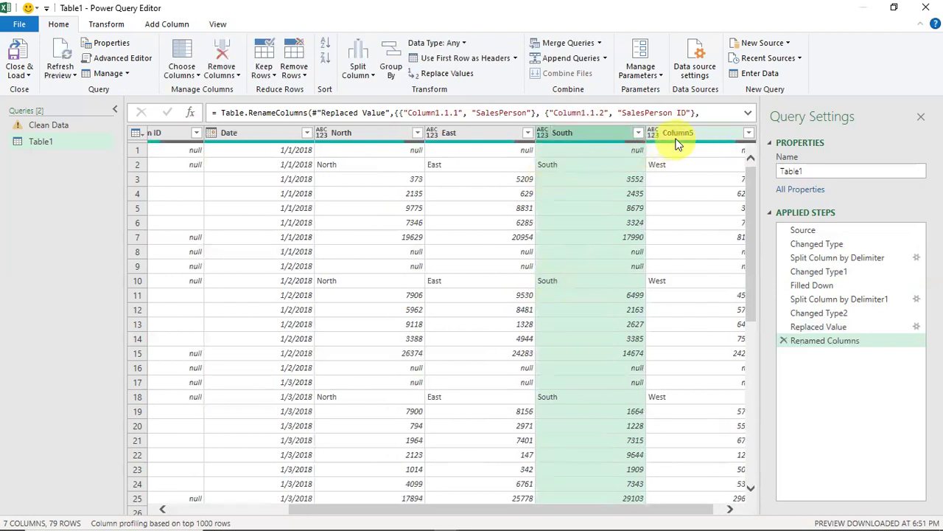
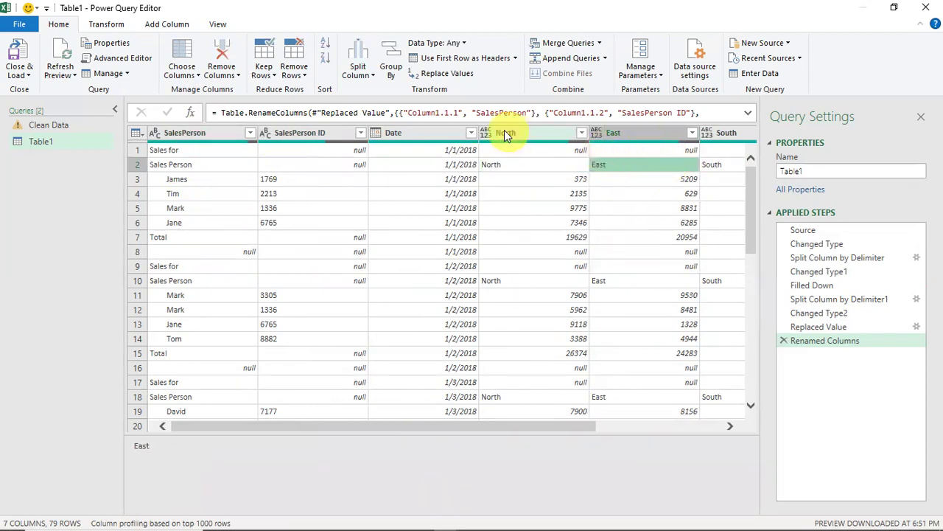
# Step: Filter the SalesPerson column to exclude the null, Sales for, Sales Person and Total rows
pyautogui.click(250, 133)
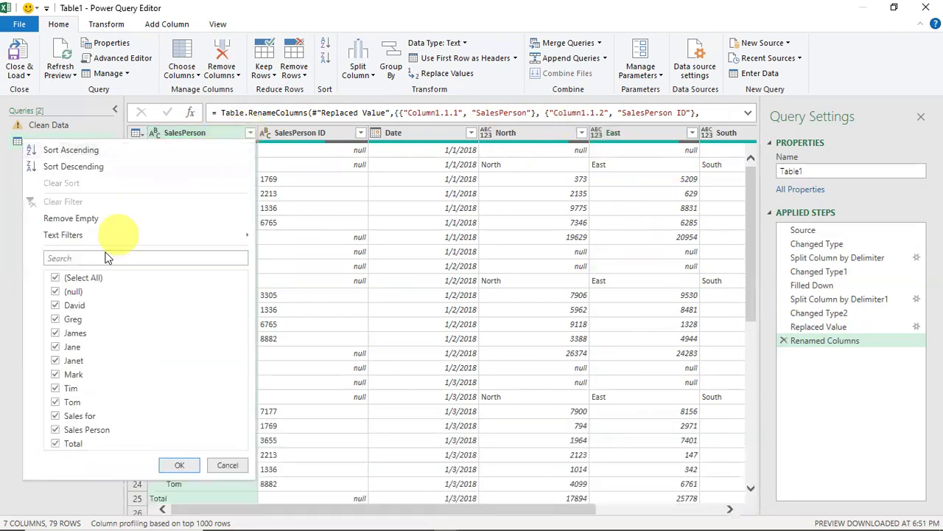
pyautogui.click(56, 293)
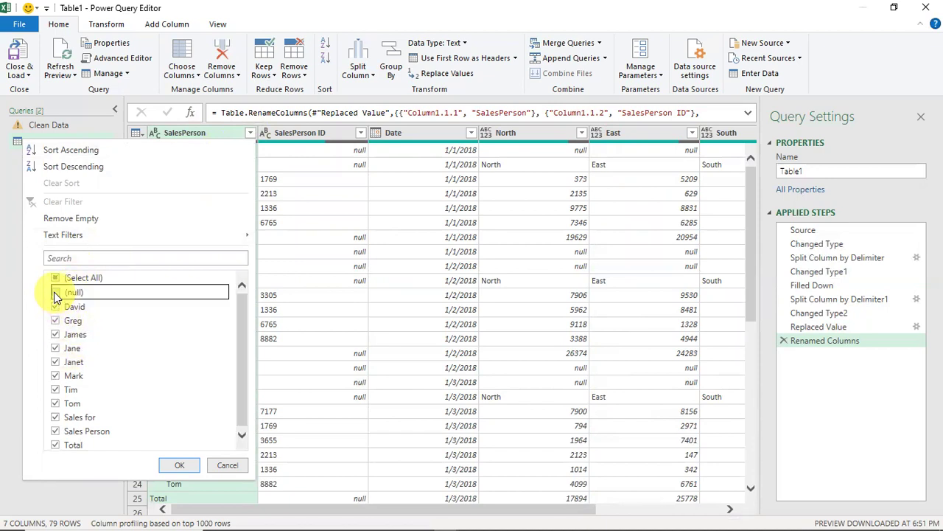
pyautogui.click(55, 417)
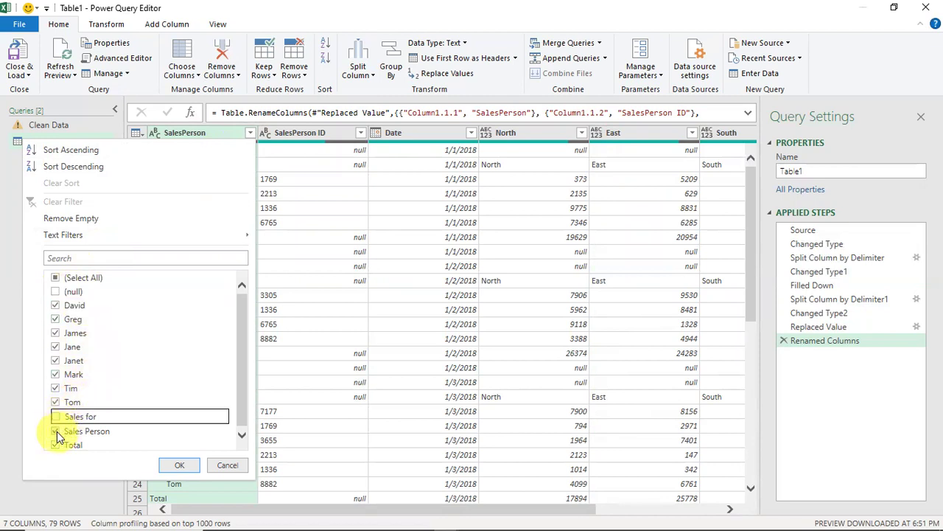
pyautogui.click(56, 432)
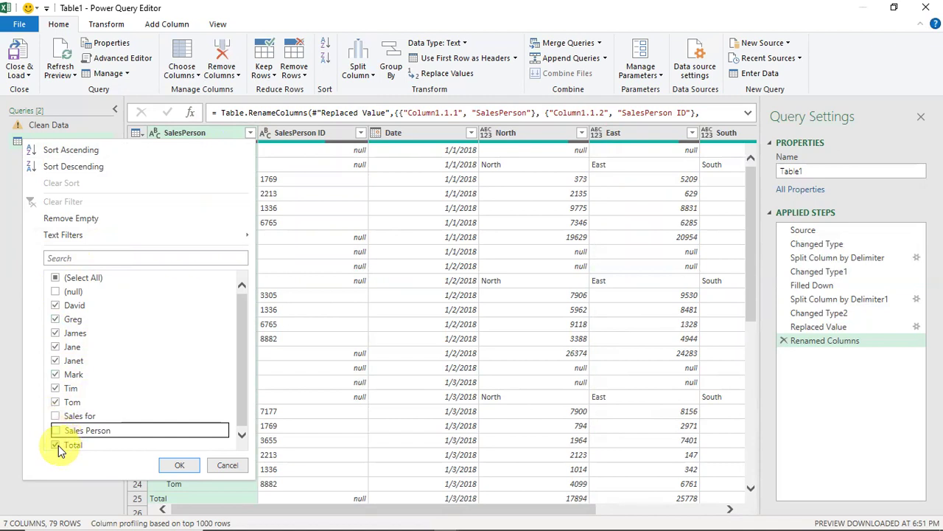
pyautogui.click(57, 445)
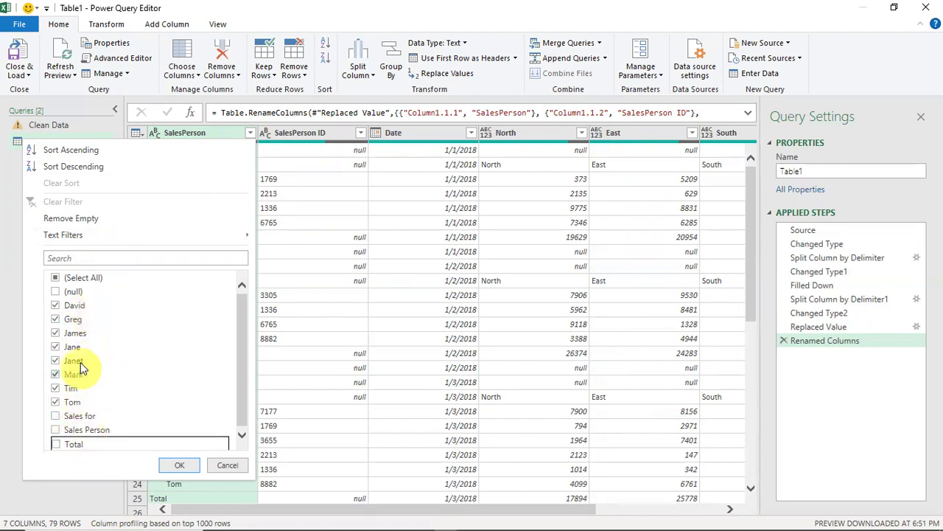
pyautogui.click(180, 465)
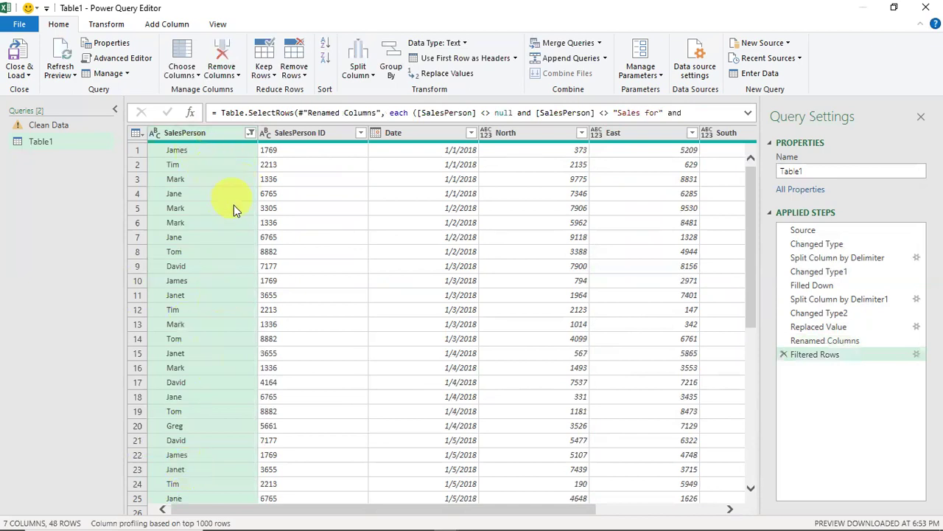
# Step: Review the filtered SalesPerson ID, Date and region columns and check the table's column and row counts
pyautogui.click(322, 134)
pyautogui.click(420, 134)
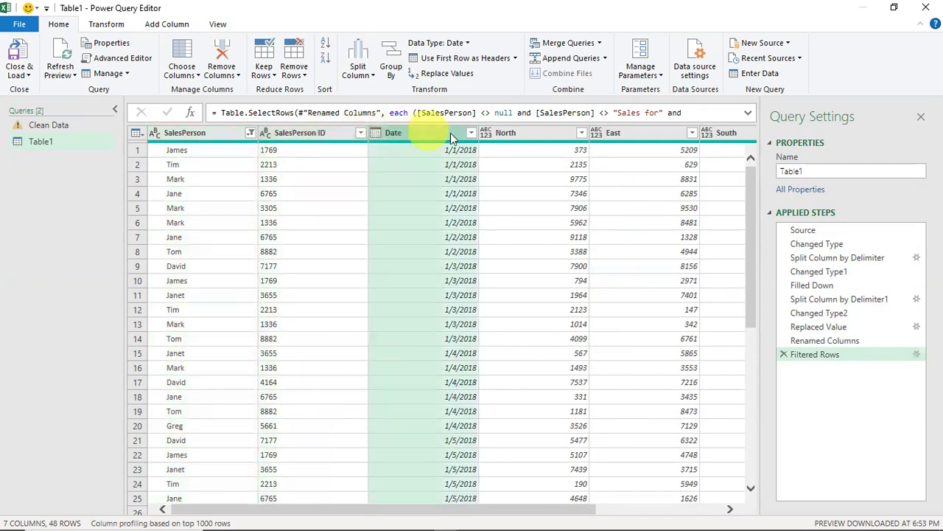
pyautogui.click(531, 135)
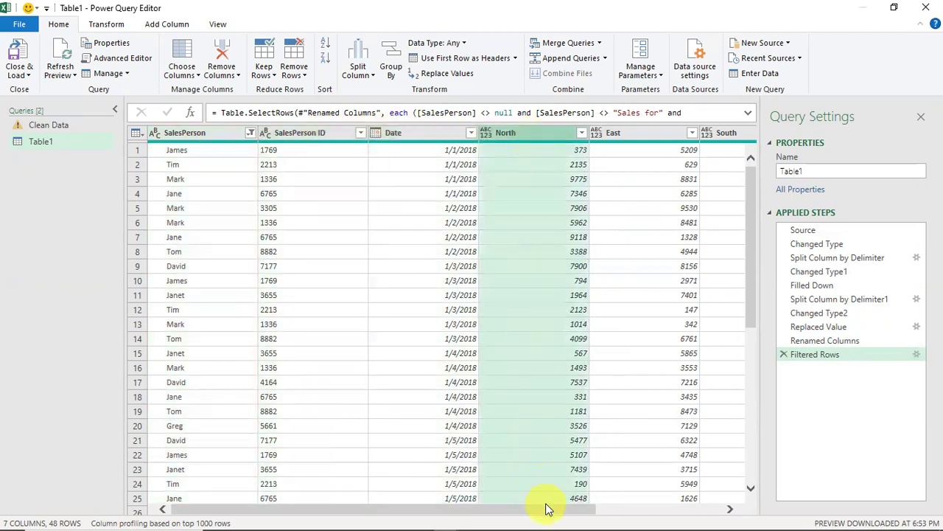
pyautogui.moveTo(549, 514); pyautogui.dragTo(718, 513)
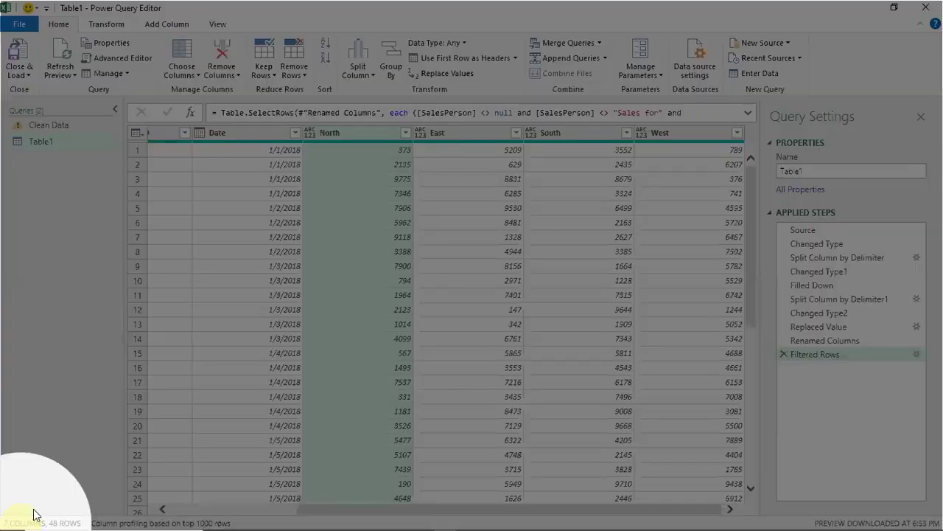
pyautogui.moveTo(25, 516)
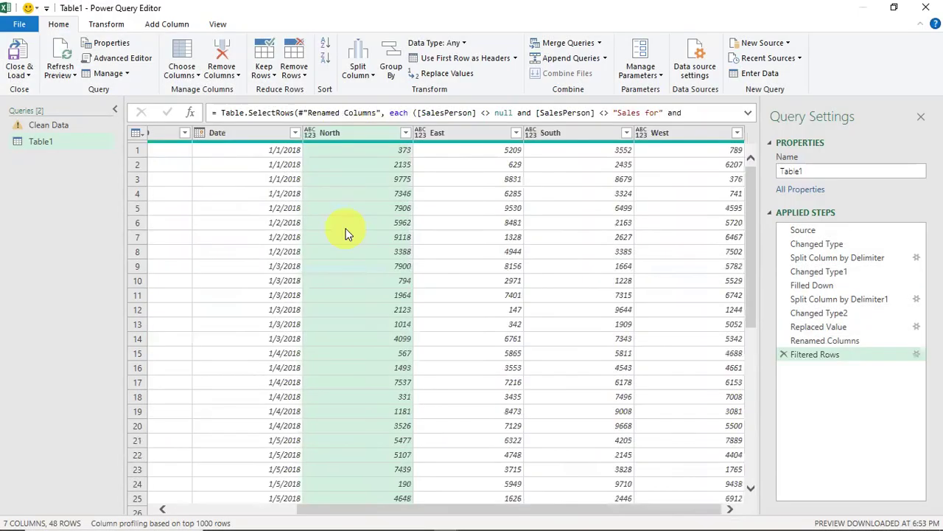
pyautogui.click(463, 136)
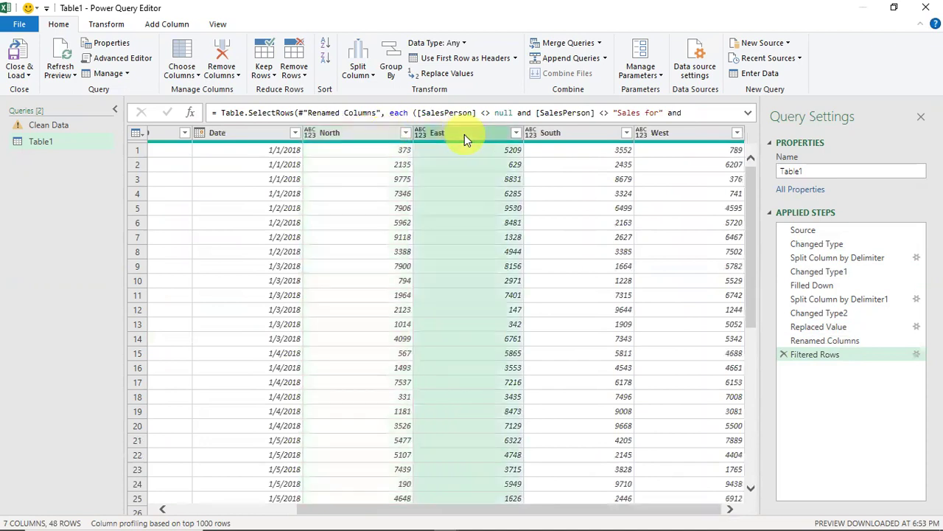
pyautogui.click(590, 136)
pyautogui.click(663, 138)
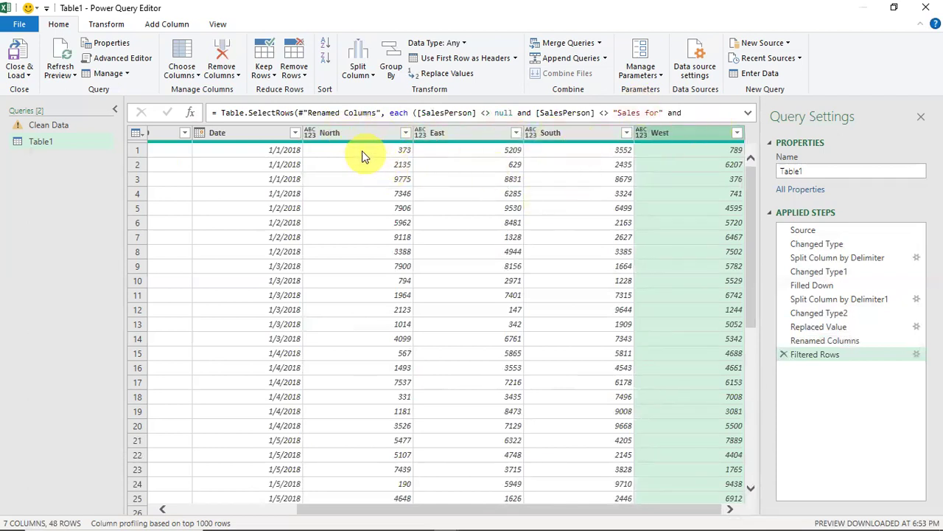
# Step: Unpivot the four region columns from North through West into attribute and value pairs
pyautogui.click(340, 135)
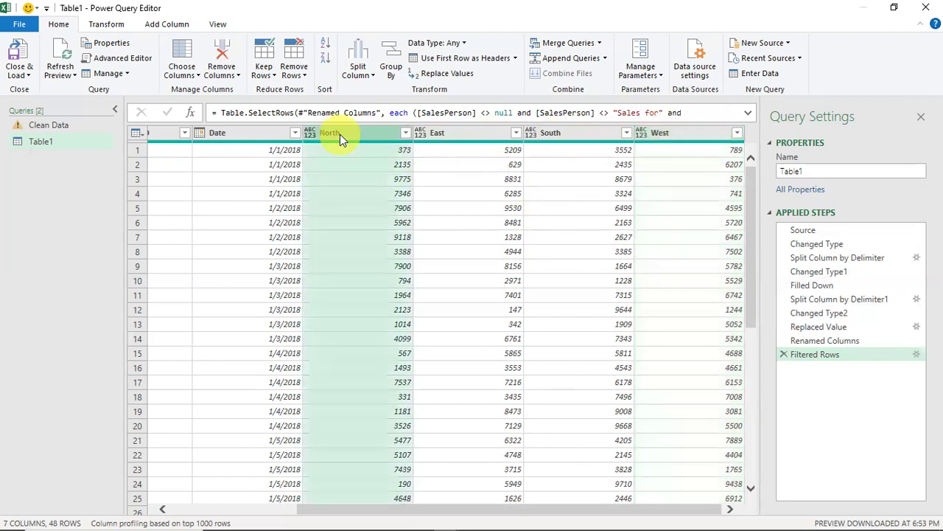
pyautogui.keyDown('shift'); pyautogui.click(679, 134); pyautogui.keyUp('shift')
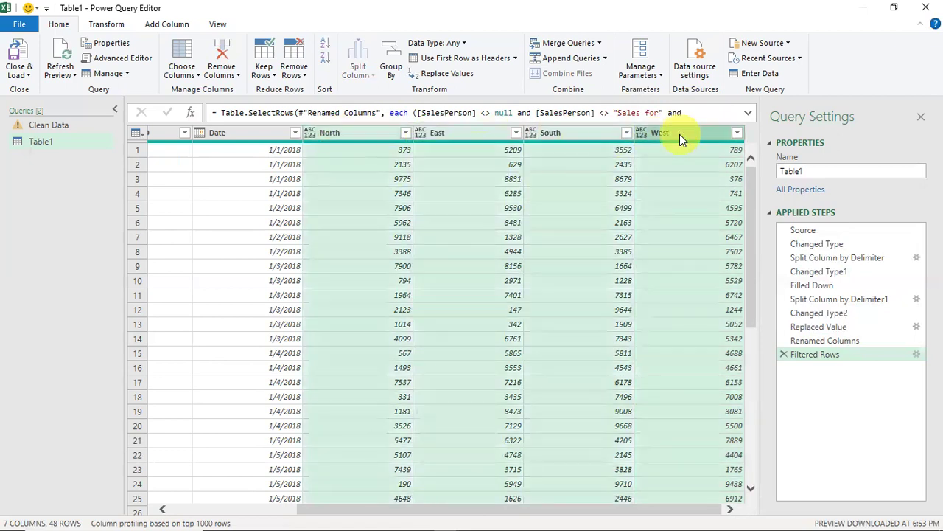
pyautogui.rightClick(364, 135)
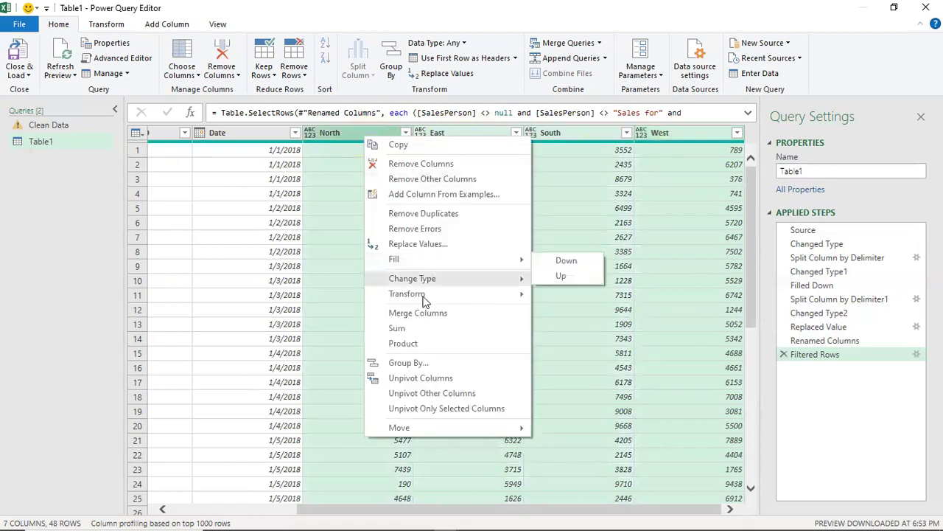
pyautogui.click(433, 381)
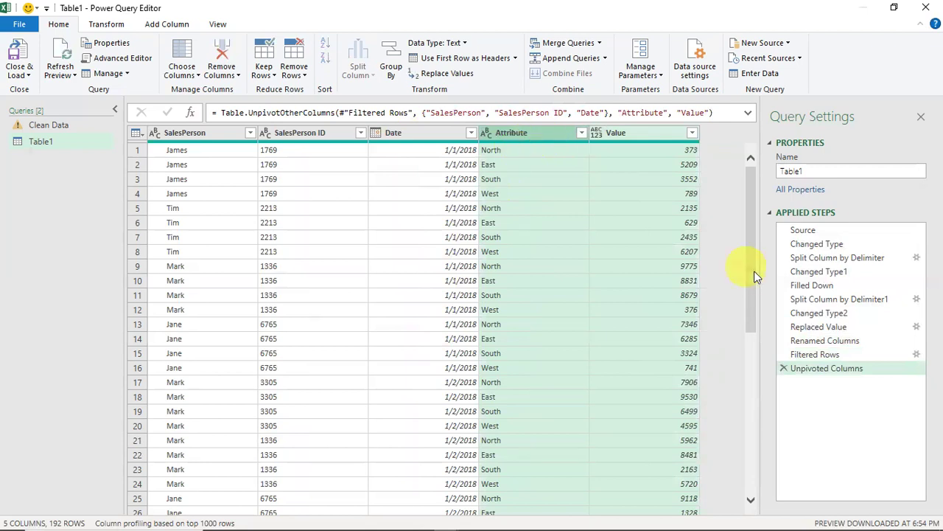
# Step: Compare the table's column and row counts at the Filtered Rows and Unpivoted Columns steps
pyautogui.click(825, 354)
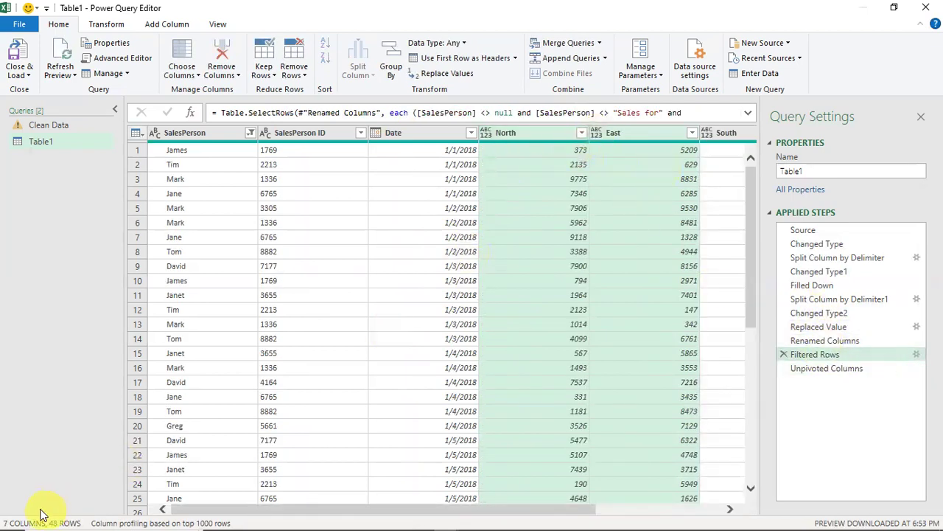
pyautogui.click(823, 369)
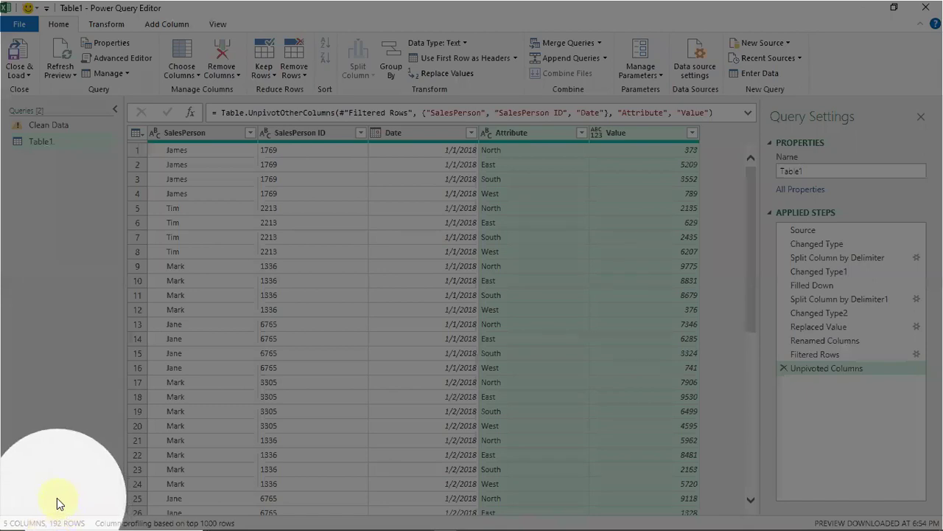
pyautogui.click(548, 207)
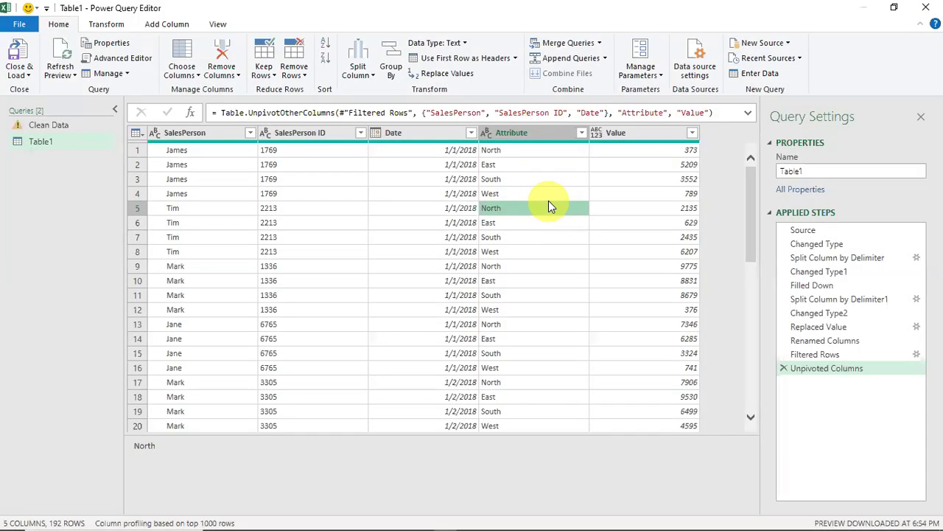
# Step: Rename the Attribute column, which holds the region names, as Region
pyautogui.doubleClick(513, 133)
pyautogui.write('Region')
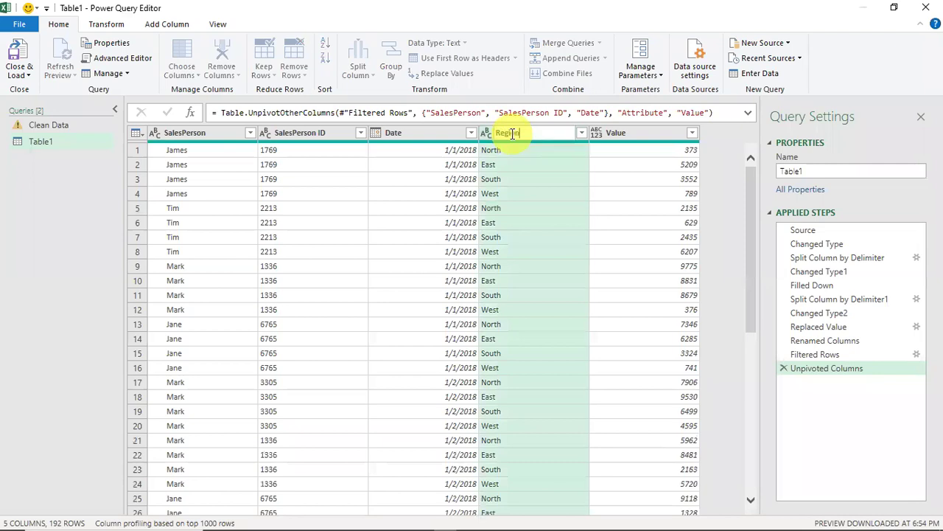
pyautogui.press('Return')
# Step: Rename the Value column as Sales and set its data type to Whole Number
pyautogui.doubleClick(628, 132)
pyautogui.write('Sales')
pyautogui.press('Return')
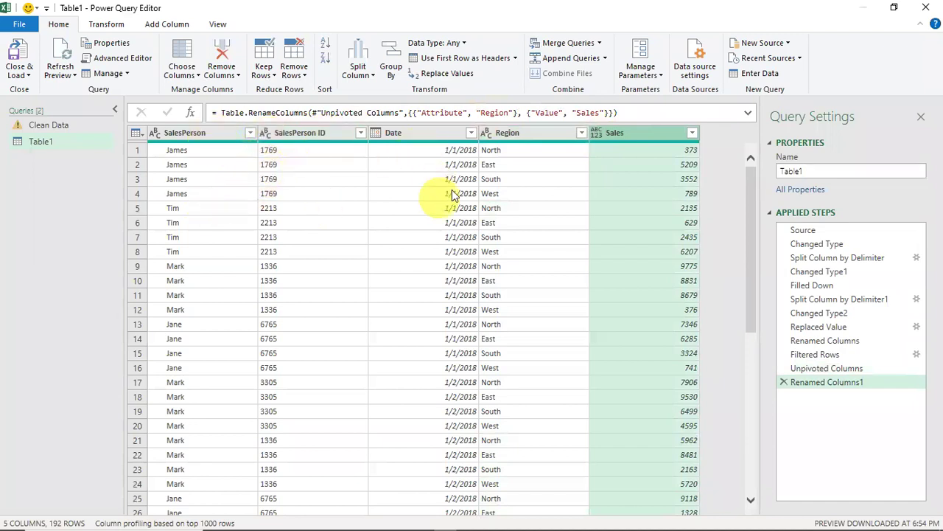
pyautogui.click(595, 135)
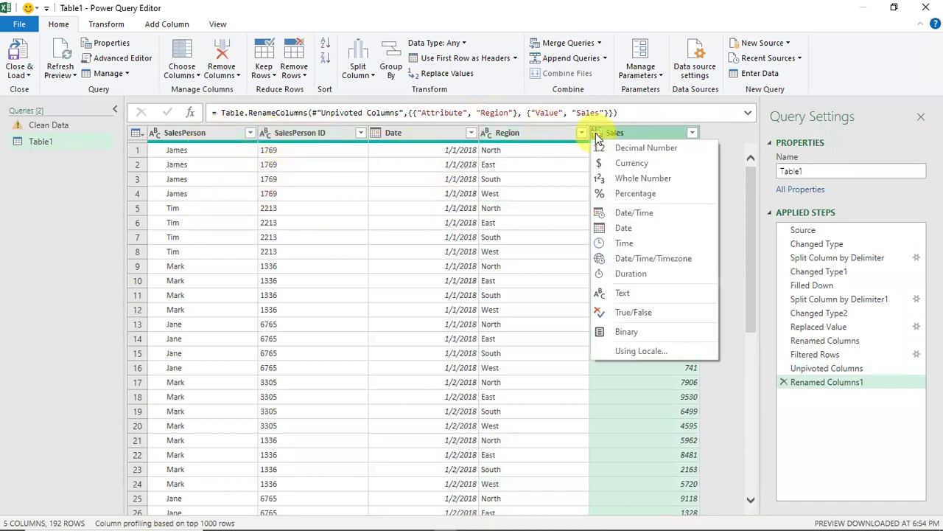
pyautogui.click(636, 176)
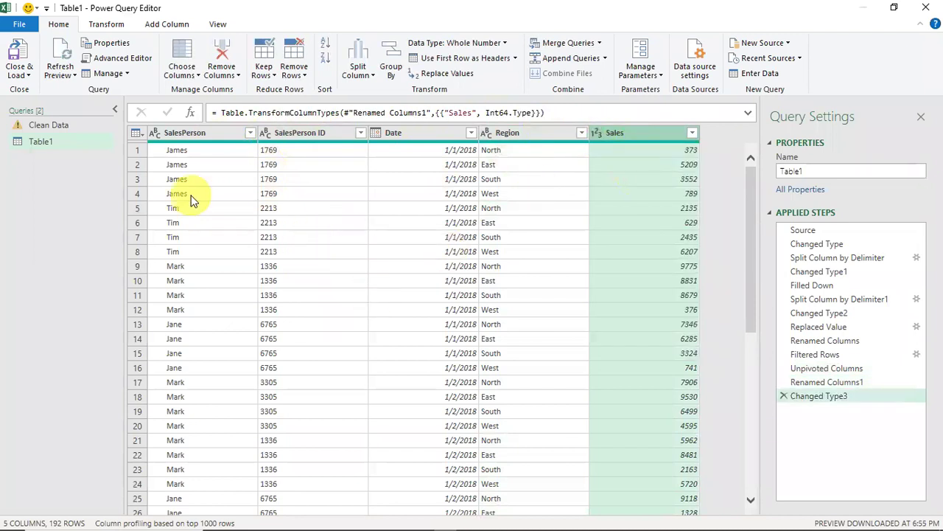
# Step: Rename the Table1 query as Sales Data
pyautogui.doubleClick(43, 140)
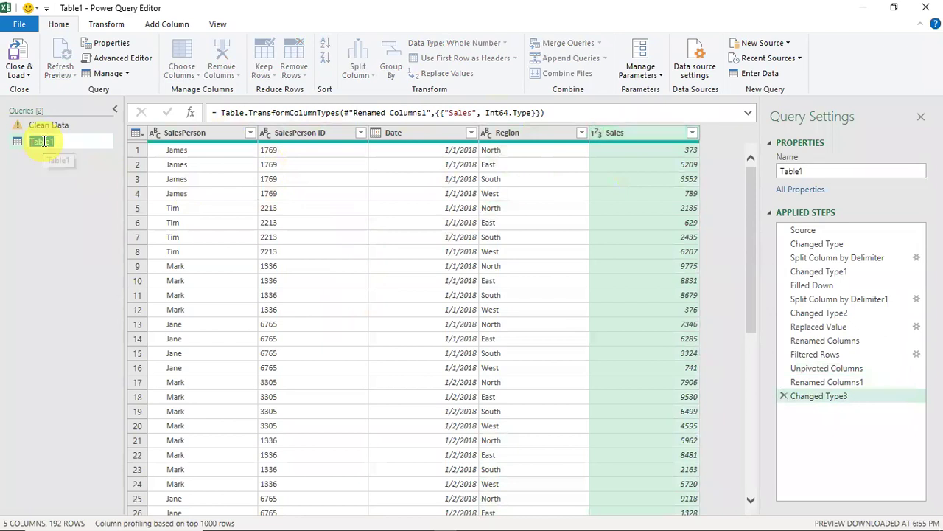
pyautogui.write('Cl')
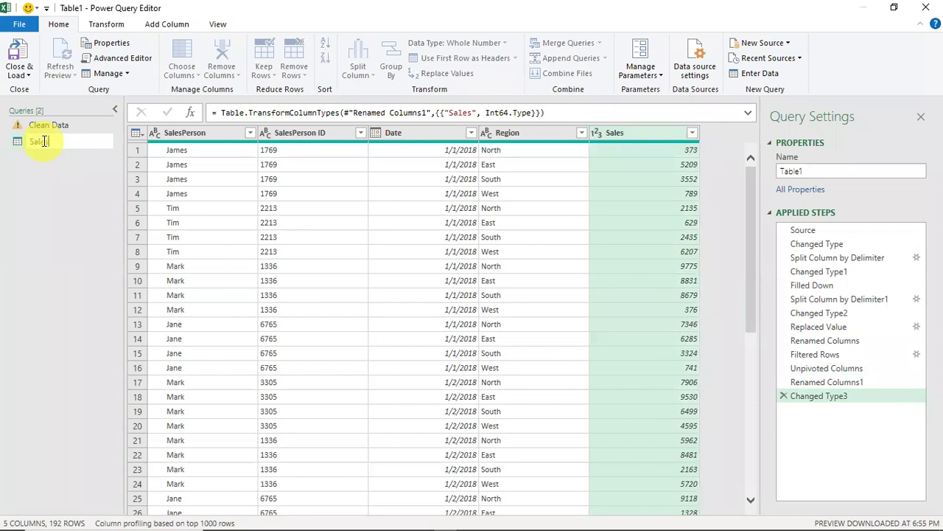
pyautogui.write('ata')
pyautogui.press('Return')
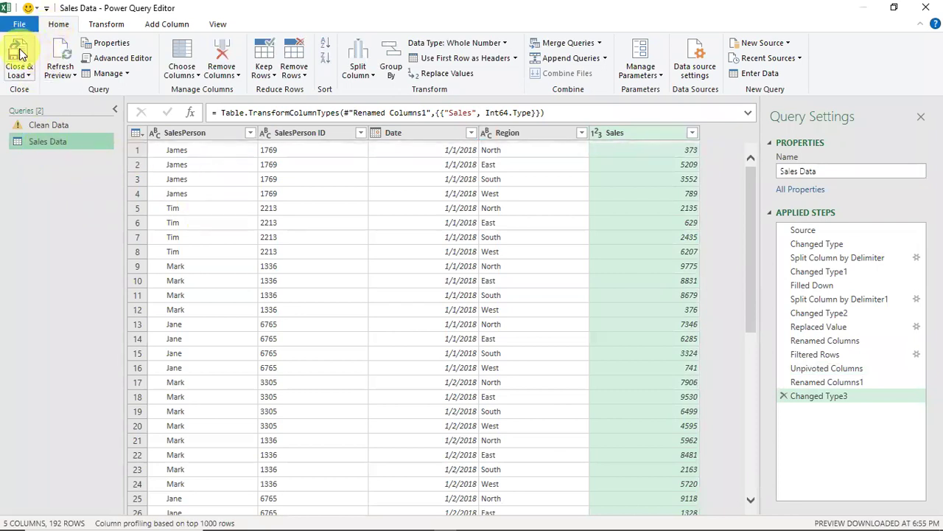
# Step: Close the query editor and load the Sales Data query into the workbook
pyautogui.click(22, 56)
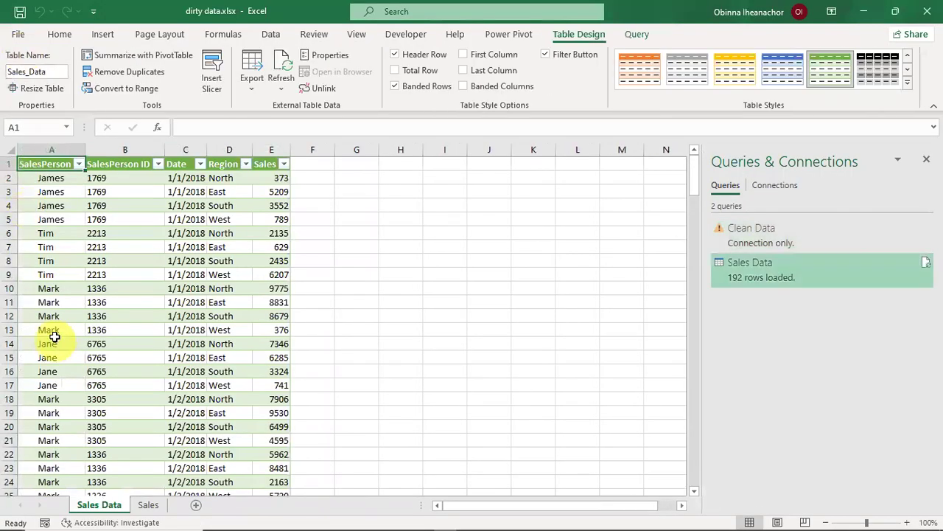
# Step: Compare the original report on the Sales sheet with the cleaned table on the Sales Data sheet
pyautogui.click(147, 505)
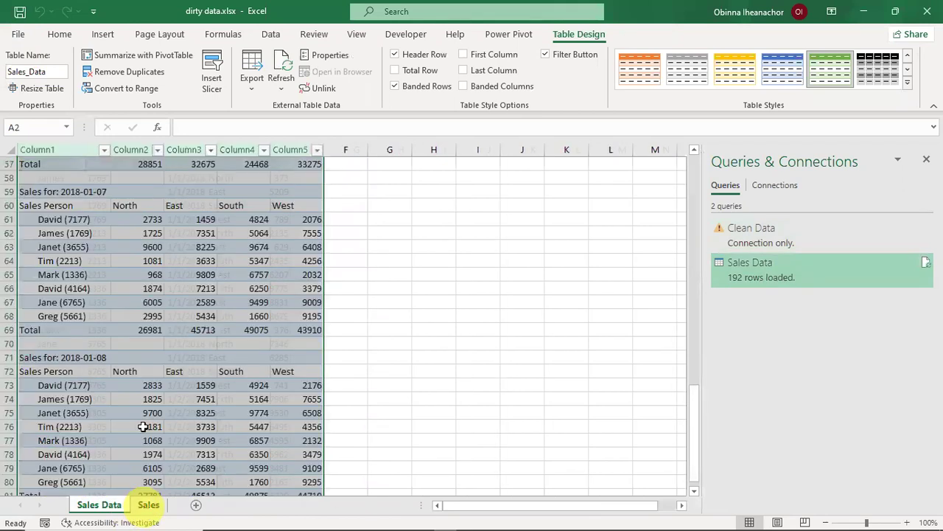
pyautogui.click(200, 219)
pyautogui.press('Up')
pyautogui.press('Up')
pyautogui.press('Up')
pyautogui.press('Up')
pyautogui.press('Up')
pyautogui.press('Up')
pyautogui.press('Up')
pyautogui.press('Up')
pyautogui.press('Up')
pyautogui.press('Up')
pyautogui.press('Up')
pyautogui.press('Up')
pyautogui.press('Up')
pyautogui.press('Up')
pyautogui.press('Up')
pyautogui.press('Up')
pyautogui.press('Up')
pyautogui.press('Up')
pyautogui.press('Up')
pyautogui.press('Up')
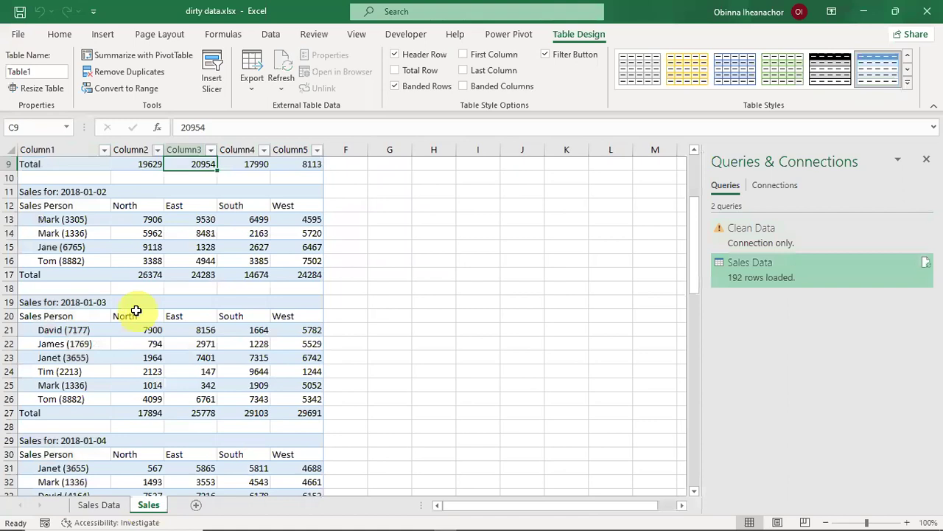
pyautogui.click(99, 505)
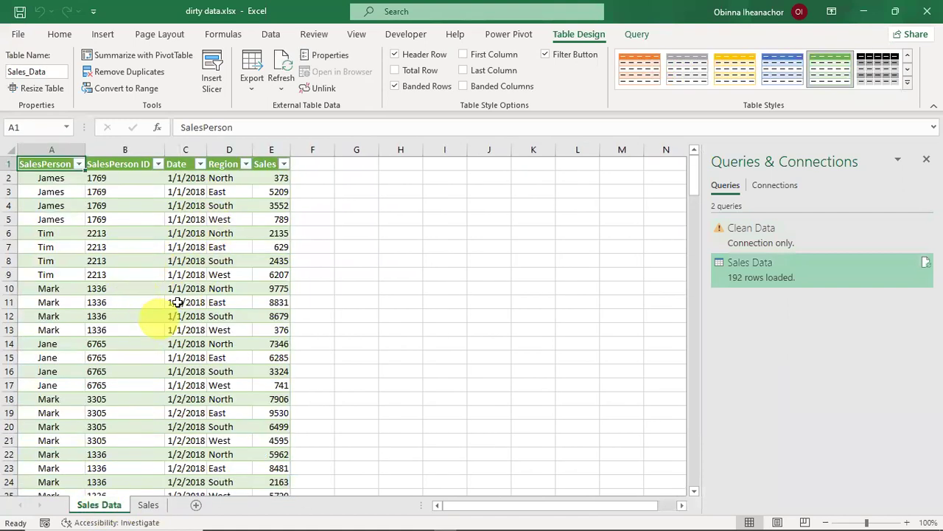
# Step: Switch to Tableau Public and close the existing dirty data source
pyautogui.moveTo(490, 516)
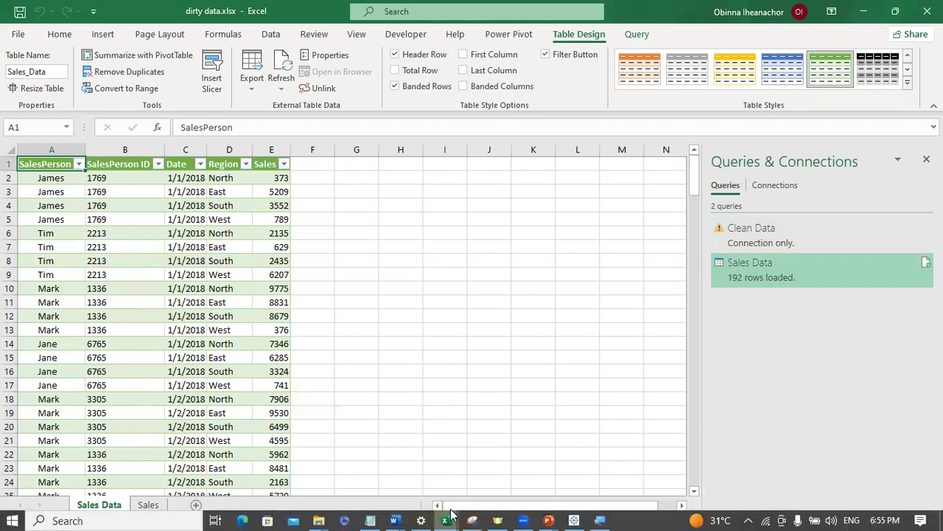
pyautogui.click(574, 519)
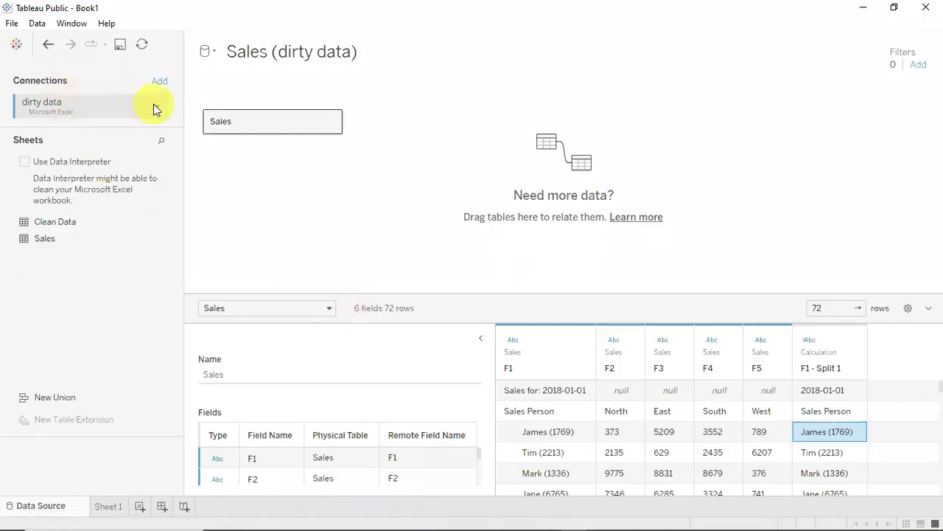
pyautogui.rightClick(155, 109)
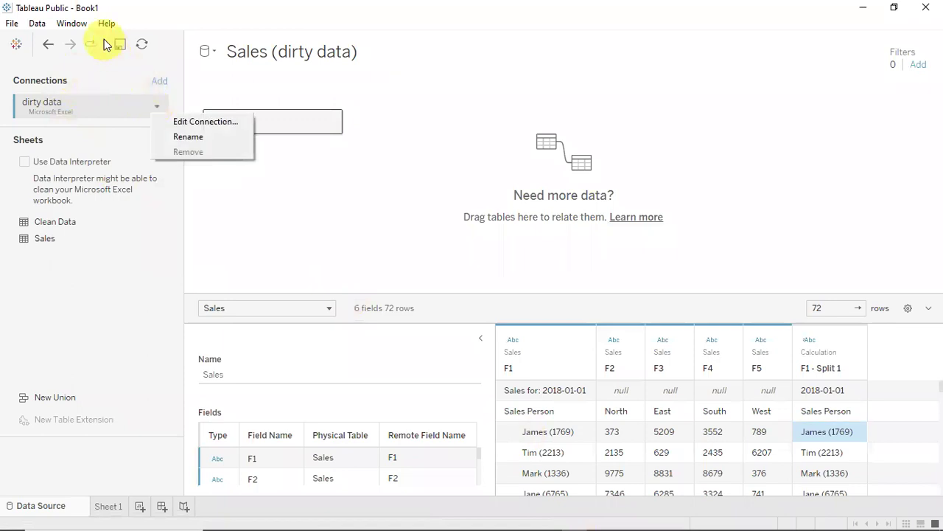
pyautogui.click(35, 22)
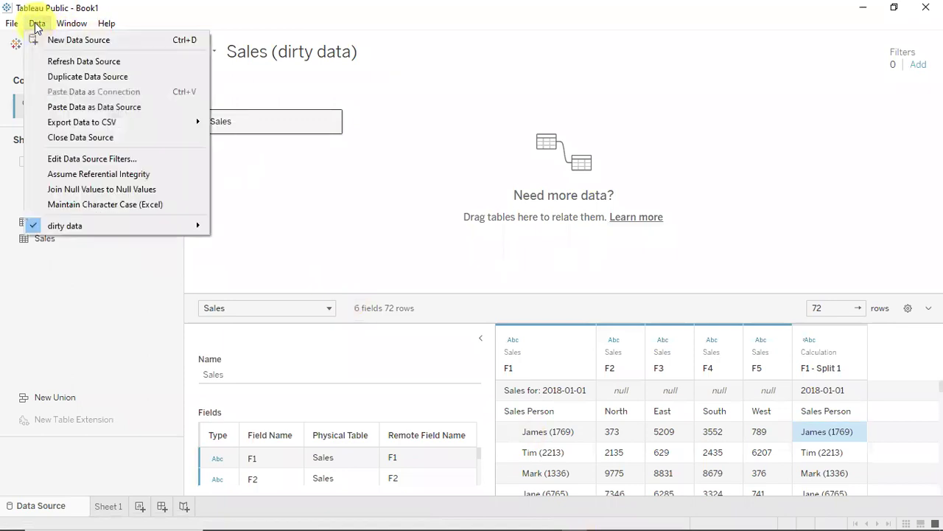
pyautogui.click(81, 138)
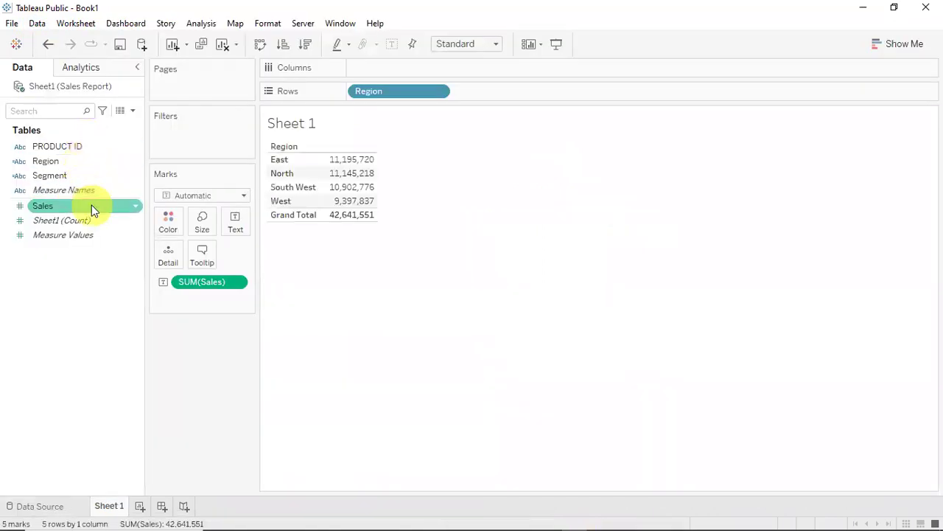
pyautogui.click(57, 505)
pyautogui.click(29, 23)
pyautogui.click(107, 43)
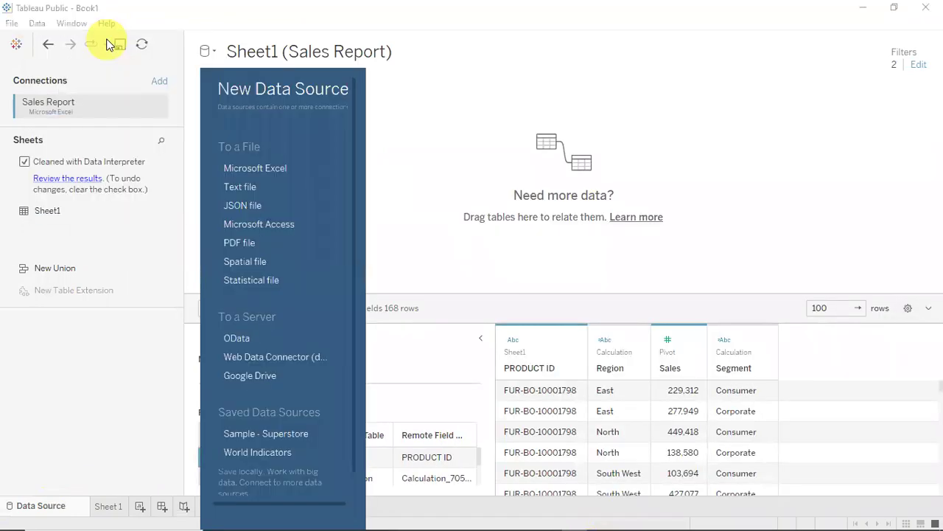
pyautogui.click(443, 118)
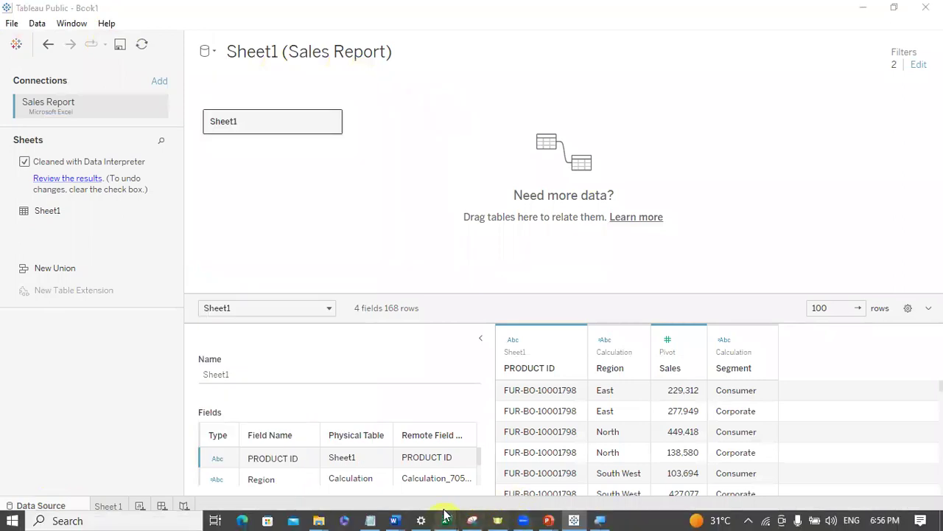
# Step: Switch to Excel and save the dirty data.xlsx workbook with its loaded Sales Data sheet
pyautogui.moveTo(445, 520)
pyautogui.click(337, 451)
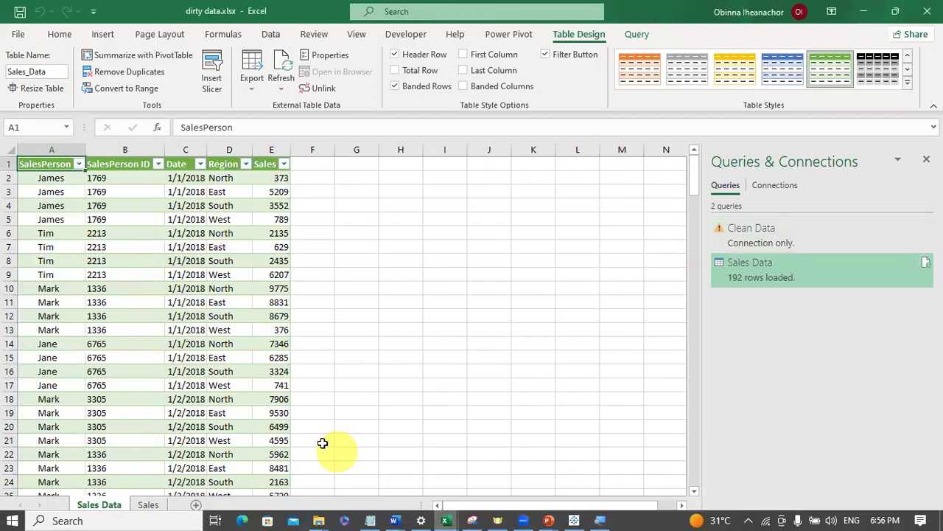
pyautogui.click(18, 34)
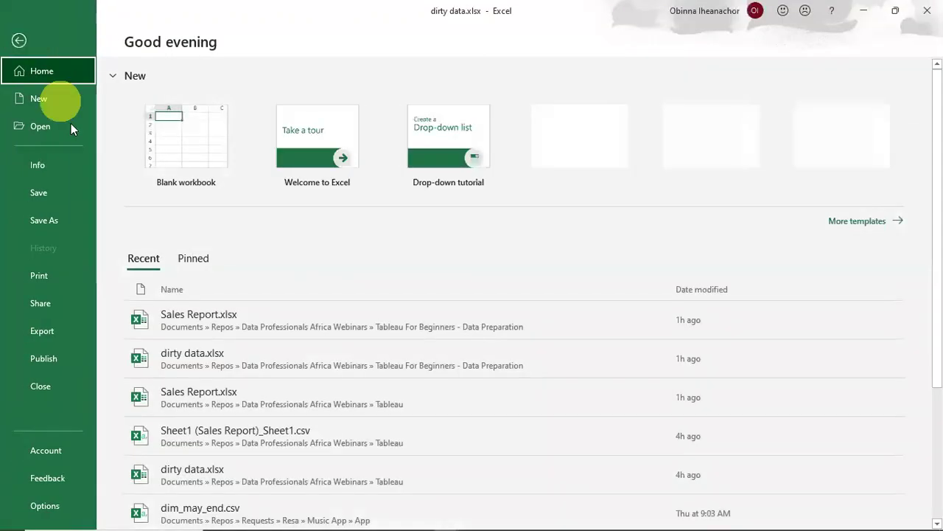
pyautogui.click(47, 187)
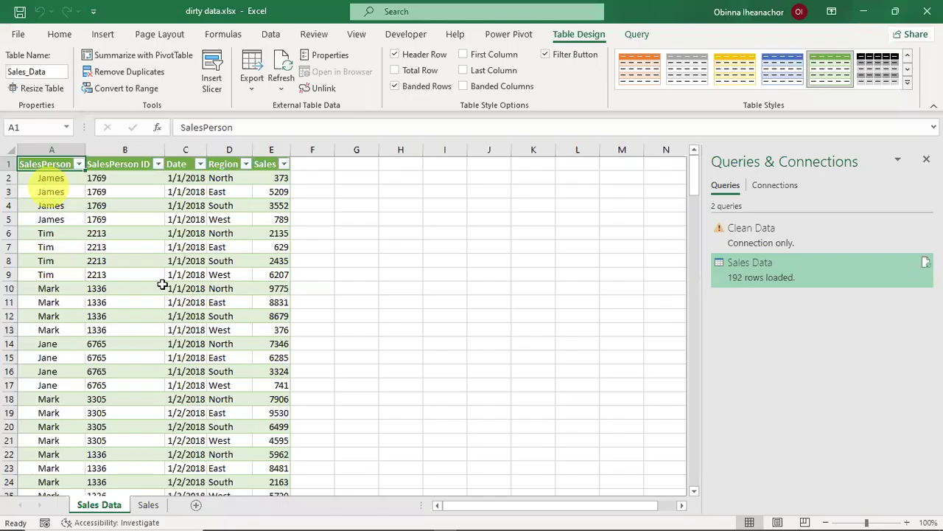
# Step: Switch to Tableau Public and connect to the Excel file dirty data.xlsx as a new data source
pyautogui.moveTo(342, 519)
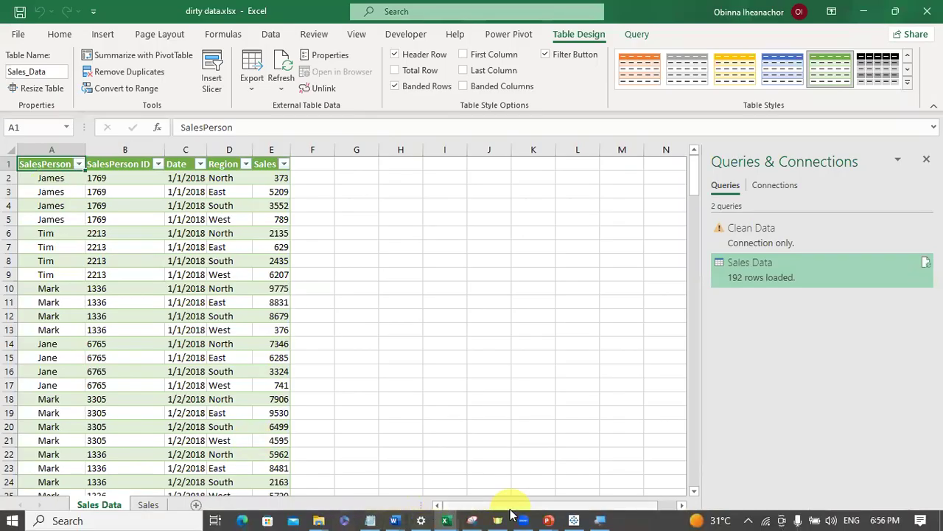
pyautogui.click(575, 520)
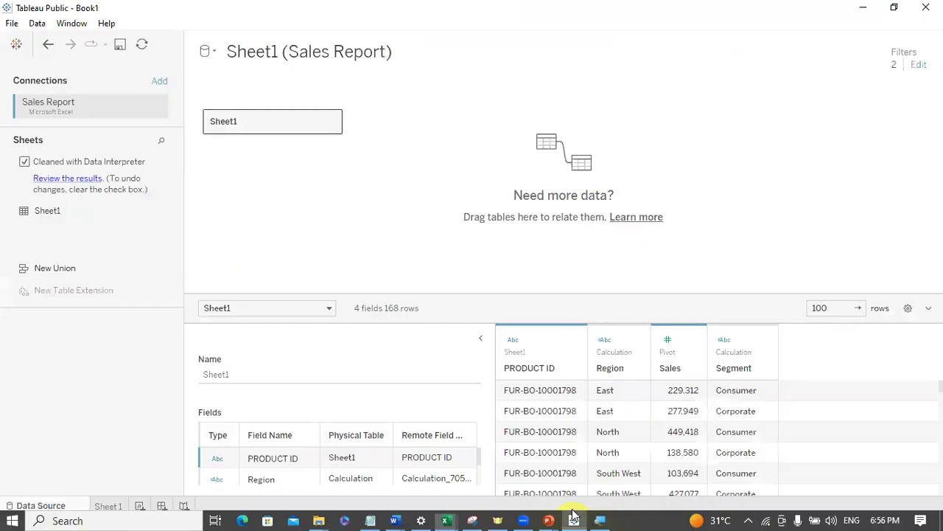
pyautogui.click(36, 24)
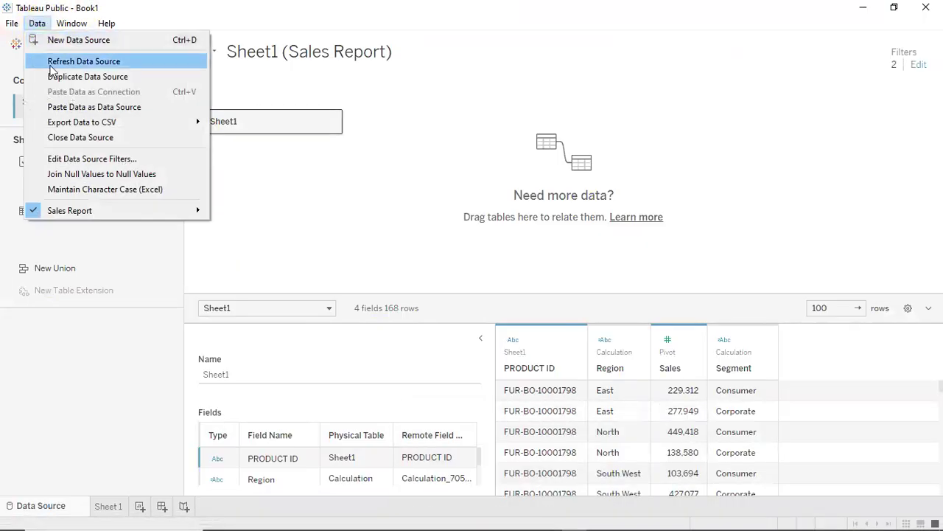
pyautogui.click(86, 40)
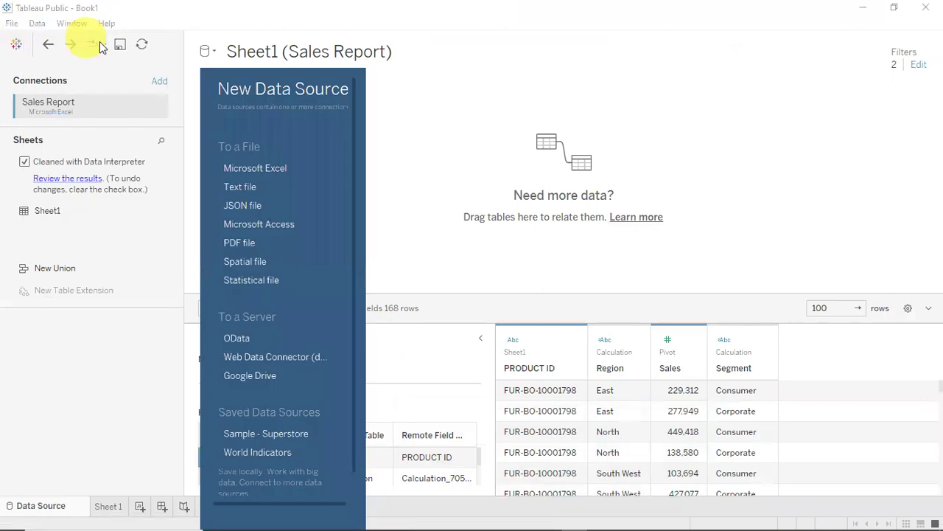
pyautogui.click(263, 166)
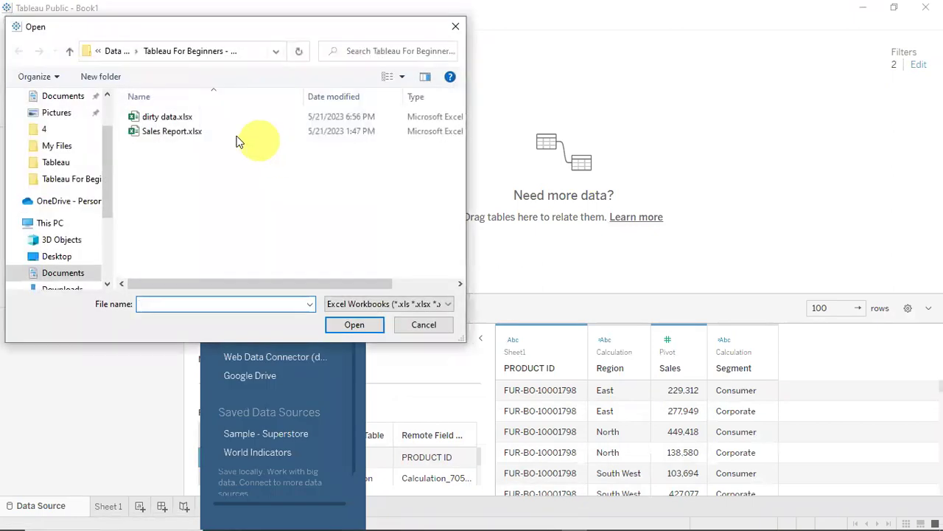
pyautogui.click(196, 118)
pyautogui.click(352, 325)
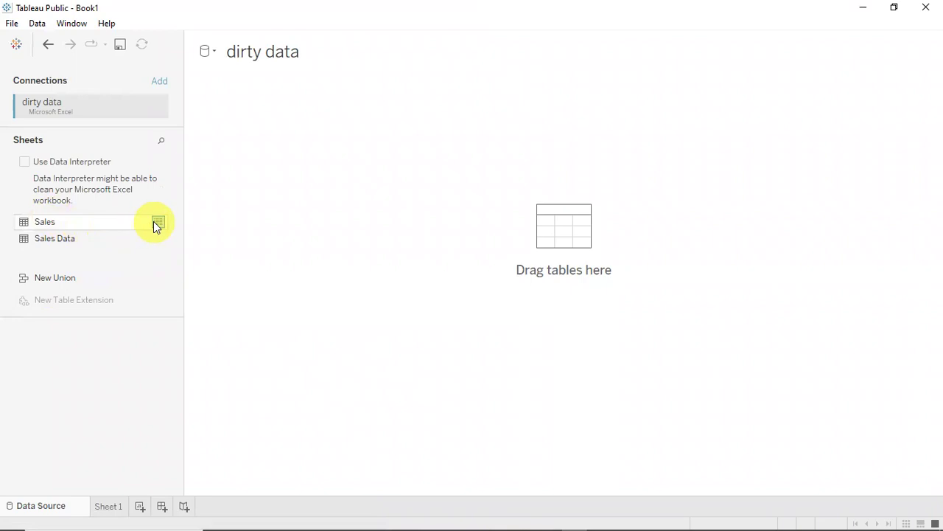
# Step: Preview the Sales and Sales Data sheets, and add the Sales Data table to the data source canvas
pyautogui.click(156, 223)
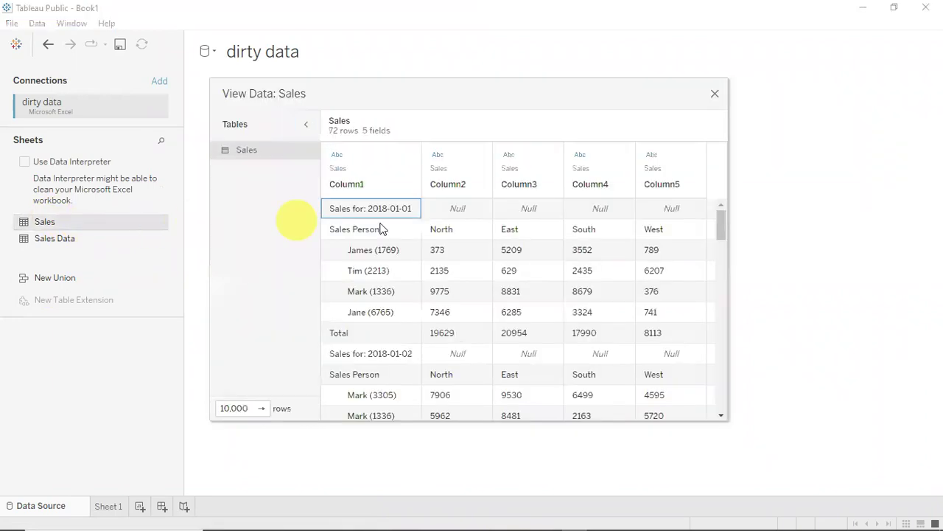
pyautogui.click(714, 96)
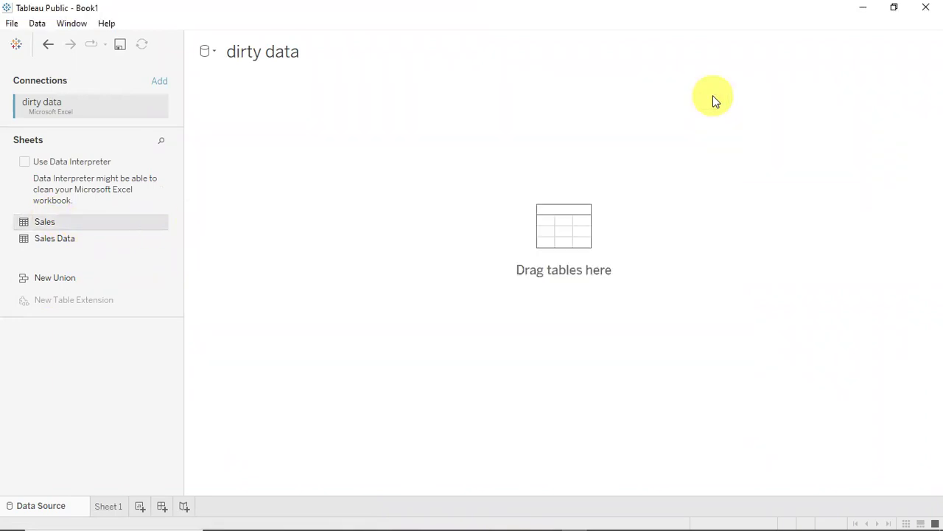
pyautogui.click(155, 240)
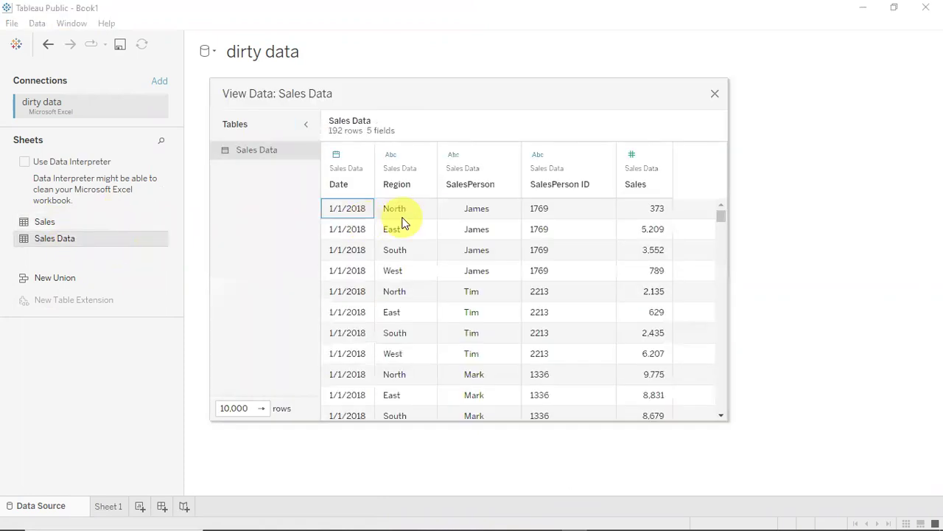
pyautogui.click(714, 94)
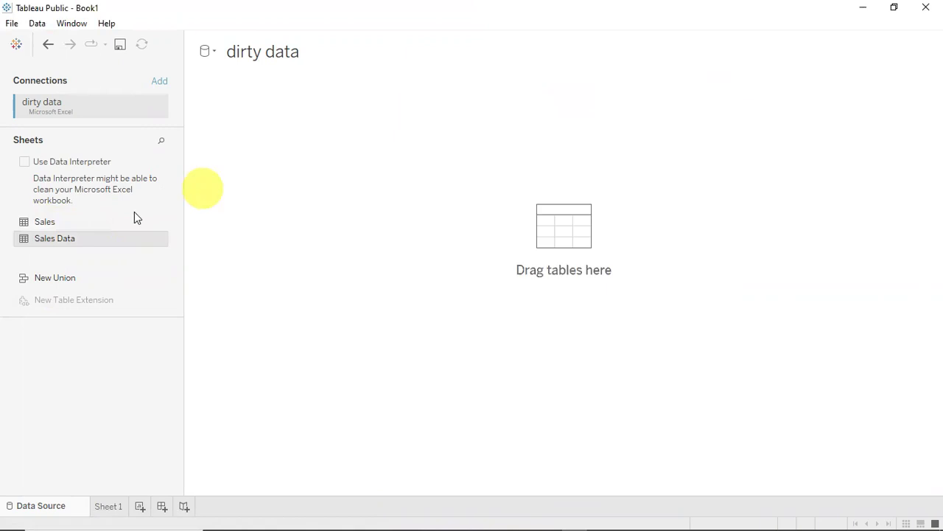
pyautogui.moveTo(70, 237); pyautogui.dragTo(460, 169)
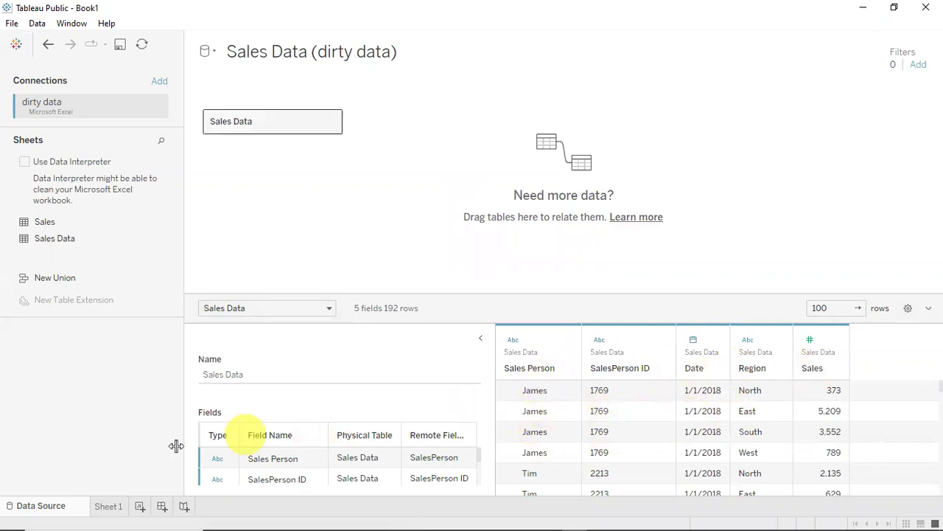
# Step: Clear the Sheet 1 view by removing the Region and SUM(Sales) fields
pyautogui.click(109, 507)
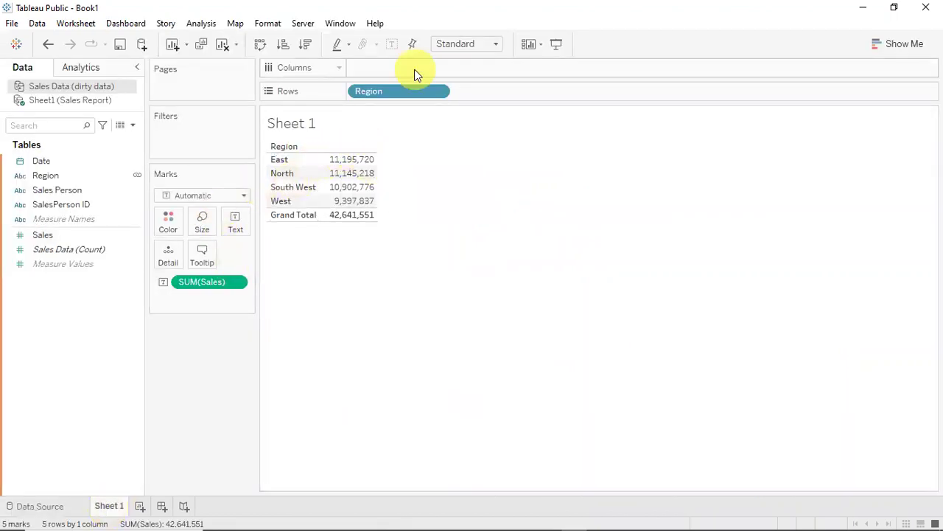
pyautogui.moveTo(410, 91); pyautogui.dragTo(11, 372)
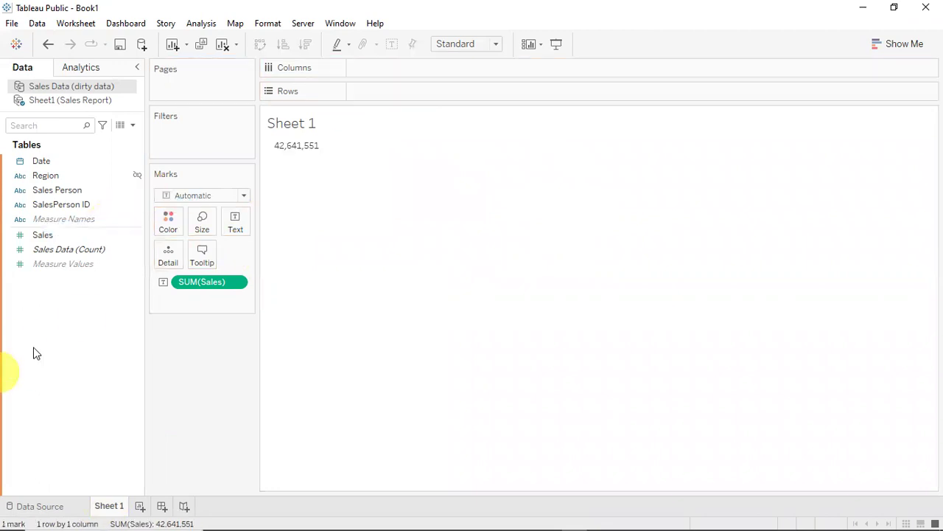
pyautogui.click(309, 147)
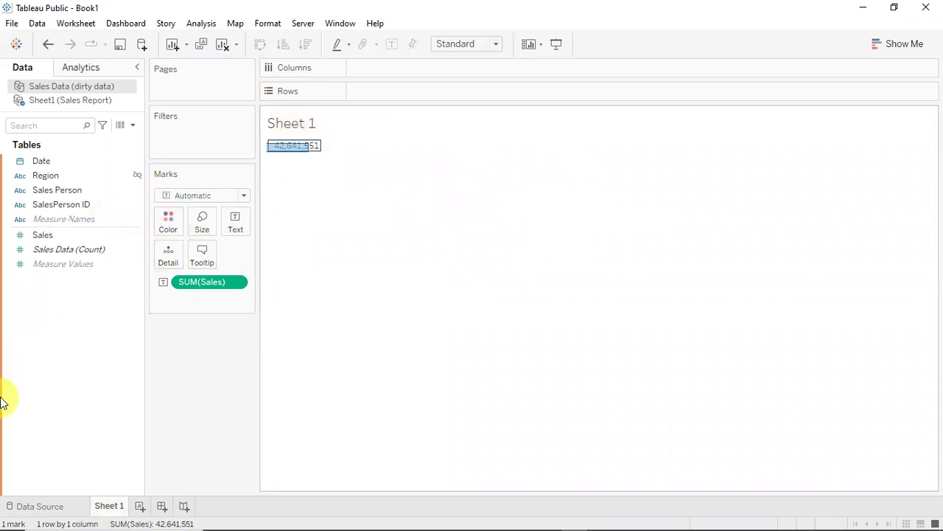
pyautogui.moveTo(207, 282); pyautogui.dragTo(46, 352)
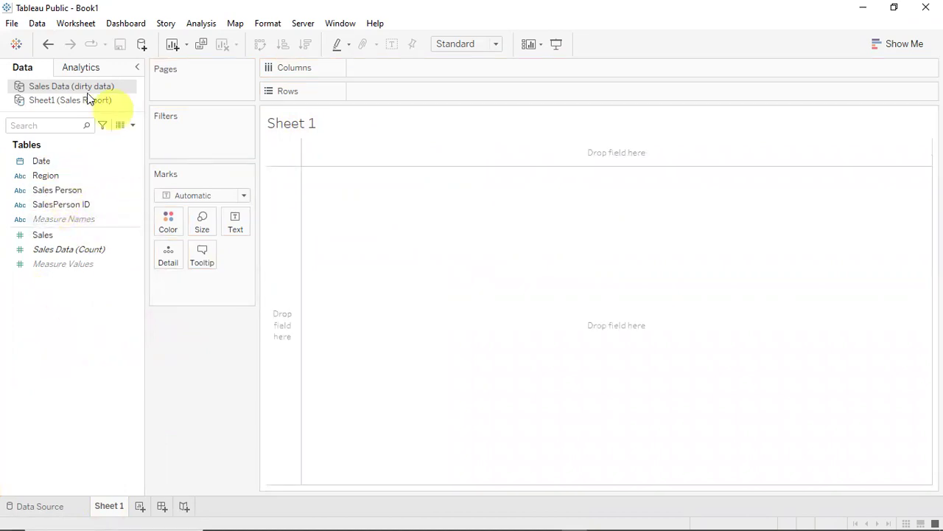
# Step: Examine the fields and measures of the Sheet1 (Sales Report) data source
pyautogui.click(55, 101)
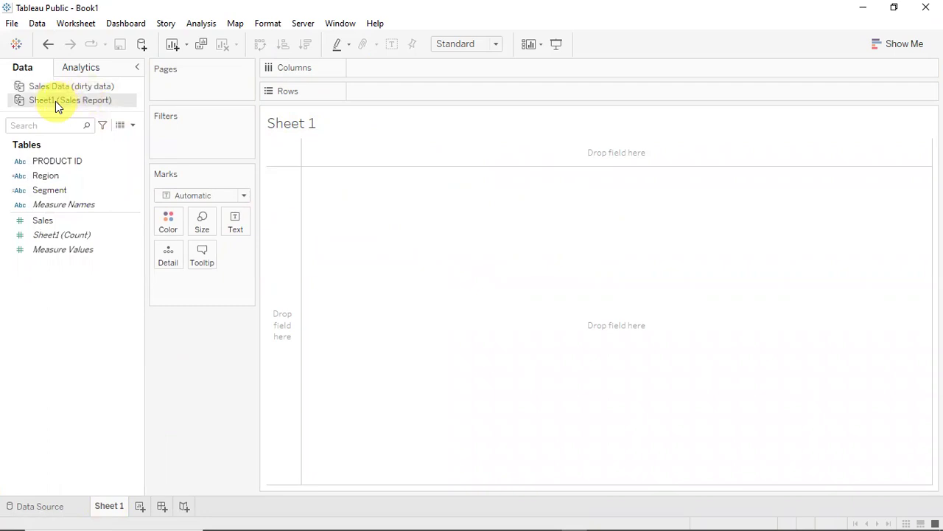
pyautogui.click(74, 221)
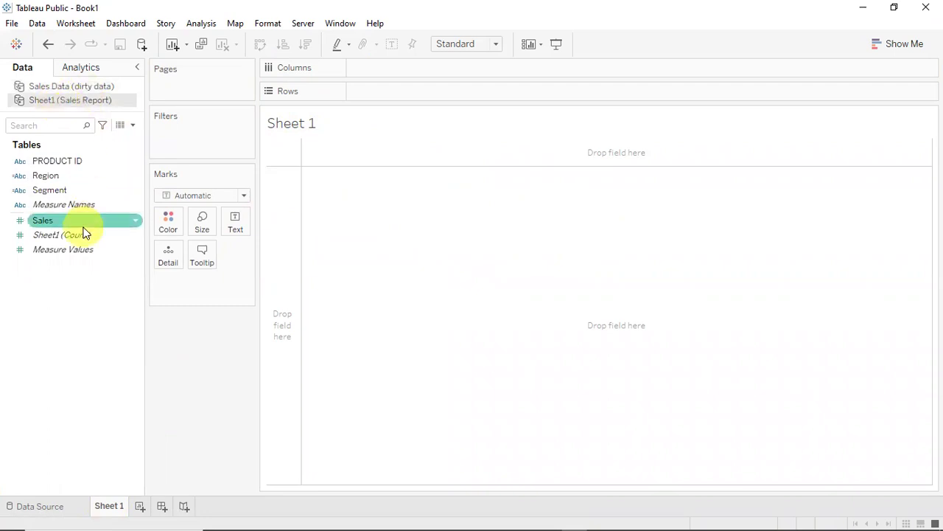
pyautogui.click(77, 252)
pyautogui.click(77, 263)
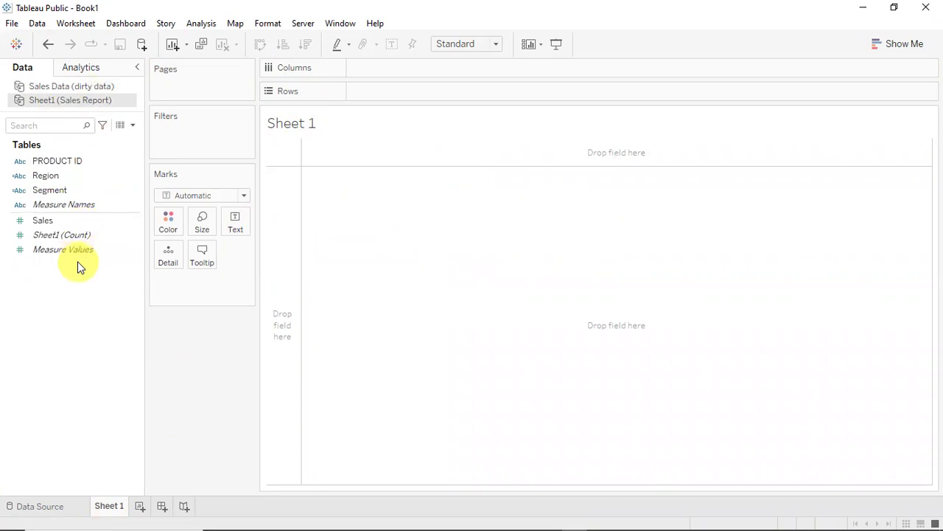
pyautogui.click(81, 253)
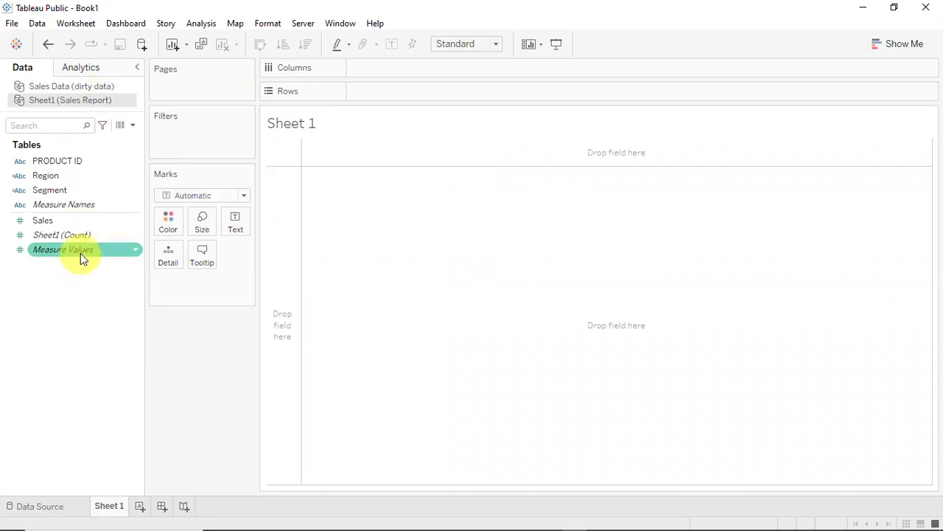
# Step: Using the Sales Data (dirty data) source, place Date on the rows and Sales on the columns of Sheet 1
pyautogui.click(102, 82)
pyautogui.click(66, 177)
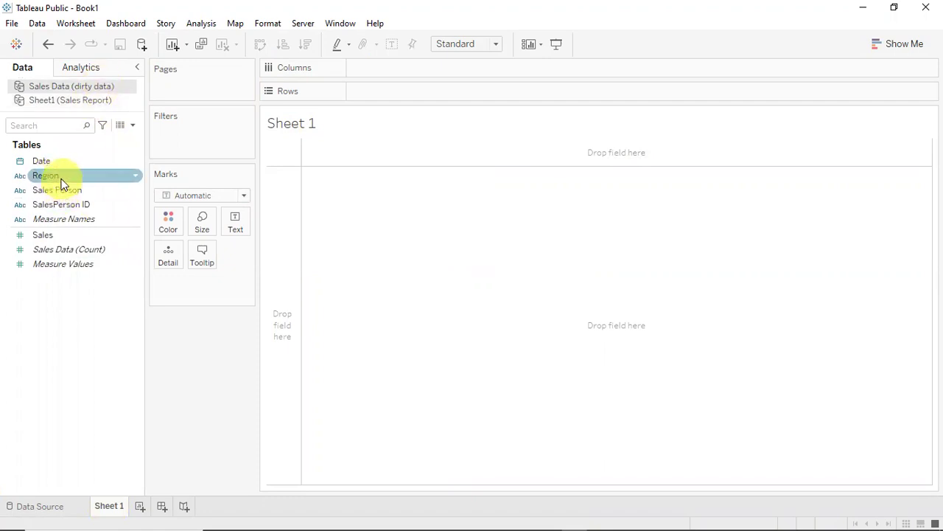
pyautogui.click(64, 162)
pyautogui.moveTo(63, 162); pyautogui.dragTo(410, 87)
pyautogui.moveTo(81, 234); pyautogui.dragTo(428, 63)
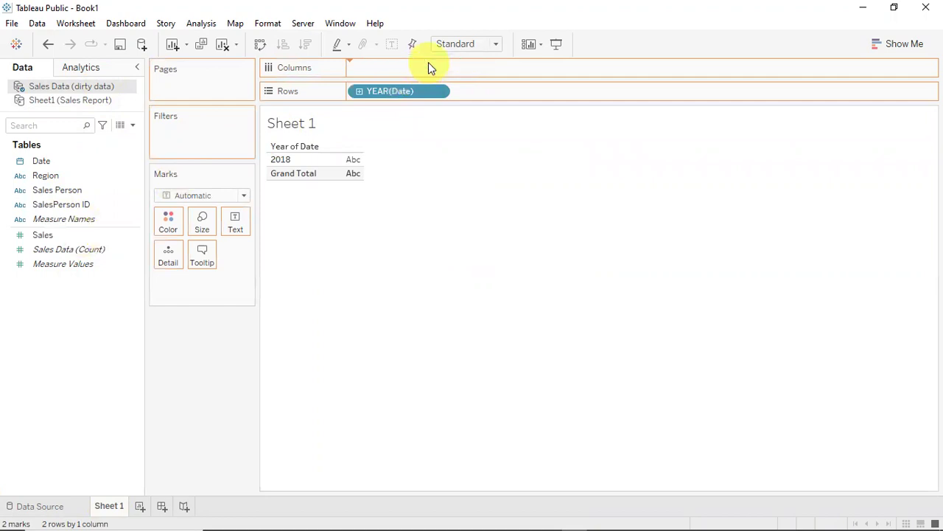
# Step: Change the Date field on the rows to the discrete Day level, and finally to the continuous Day level (May 8, 2015 format)
pyautogui.click(439, 93)
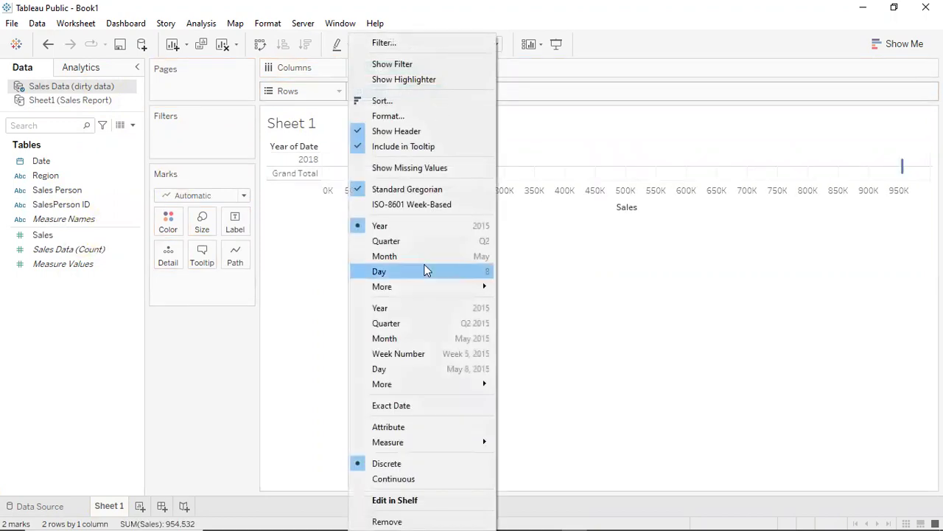
pyautogui.click(402, 272)
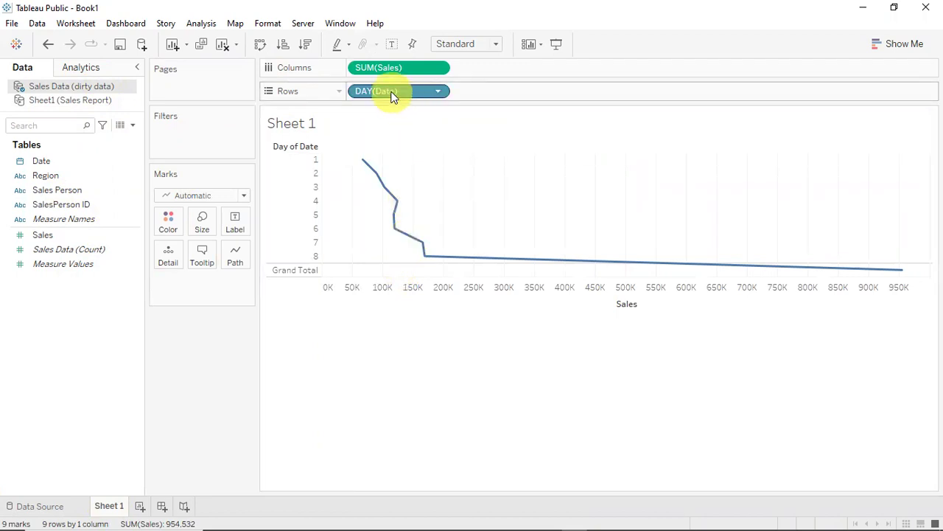
pyautogui.moveTo(391, 92)
pyautogui.mouseDown()
pyautogui.moveTo(486, 70)
pyautogui.moveTo(398, 91)
pyautogui.mouseUp()
pyautogui.click(438, 91)
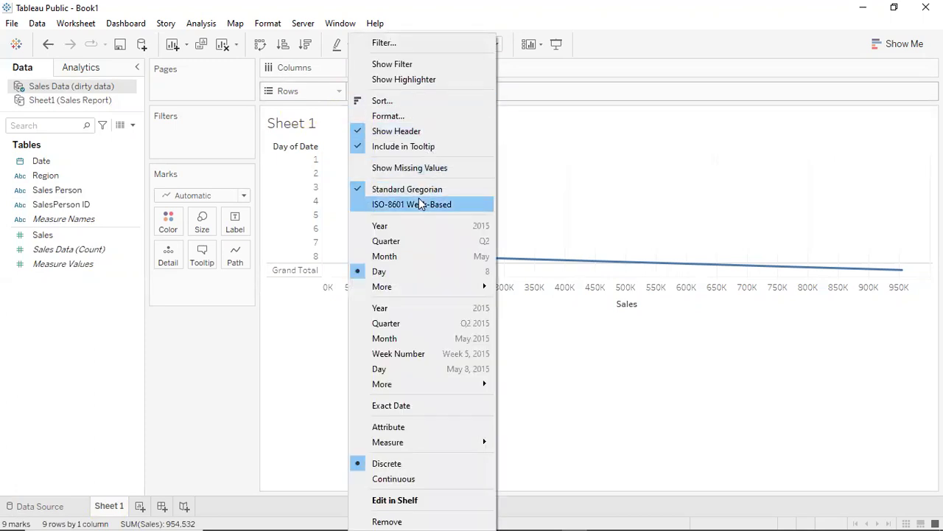
pyautogui.click(414, 368)
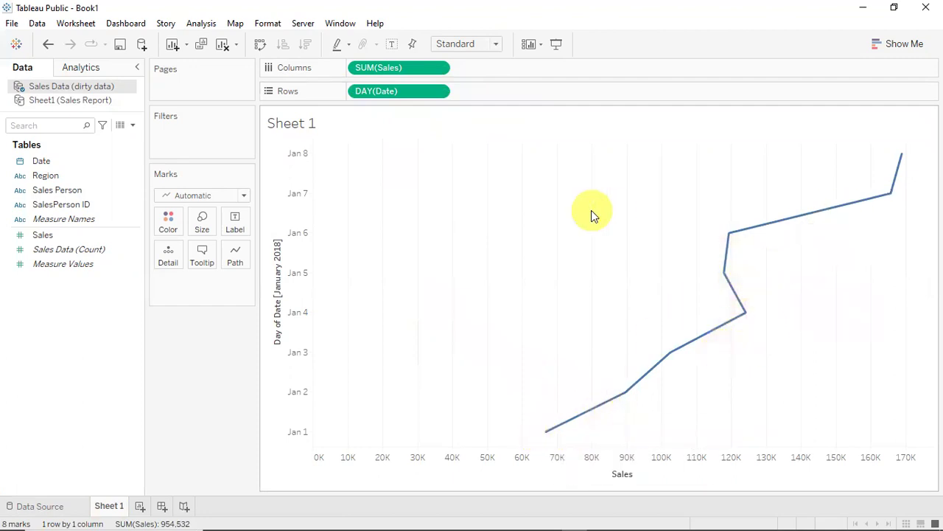
# Step: Swap the chart's axes by moving the daily Date field to the columns and SUM(Sales) to the rows
pyautogui.moveTo(378, 91); pyautogui.dragTo(506, 67)
pyautogui.moveTo(425, 67); pyautogui.dragTo(402, 99)
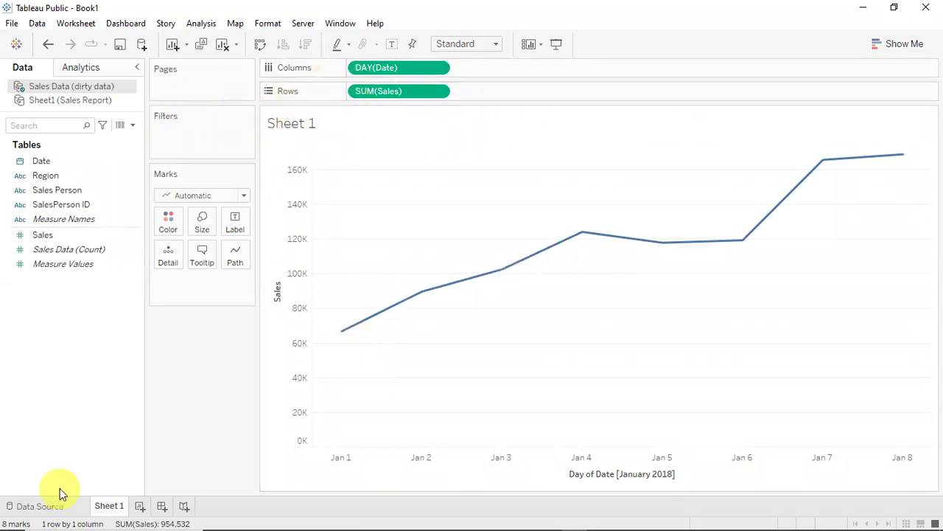
# Step: Switch to the PowerPoint slide show with the Demo slide on preparing data in Tableau and Excel
pyautogui.moveTo(222, 516)
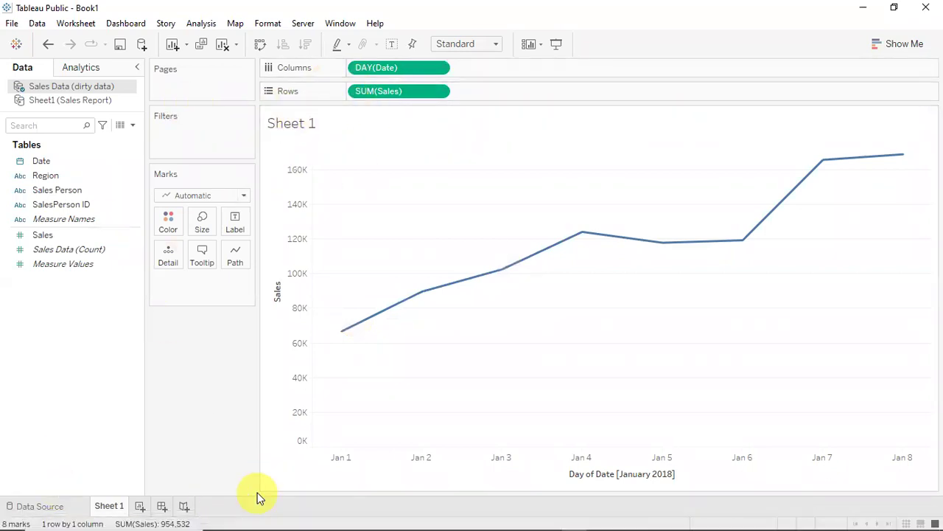
pyautogui.moveTo(447, 516)
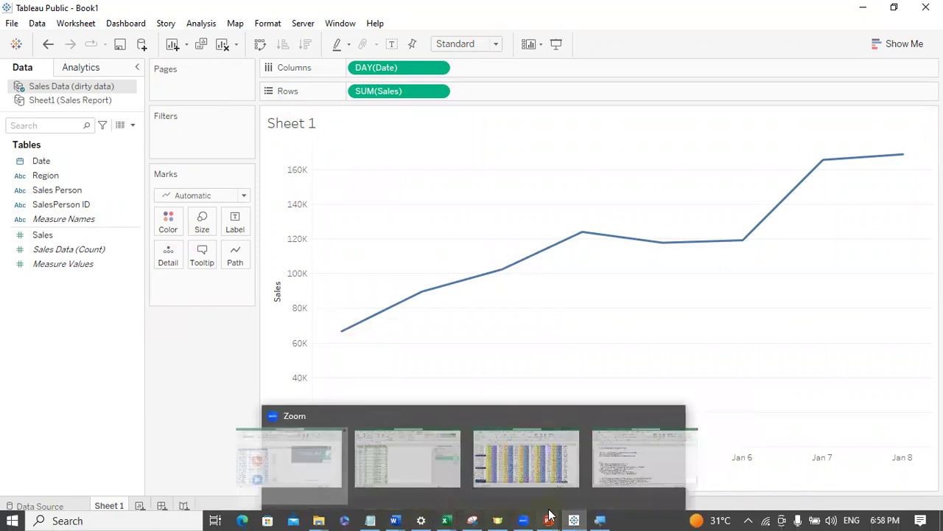
pyautogui.click(602, 460)
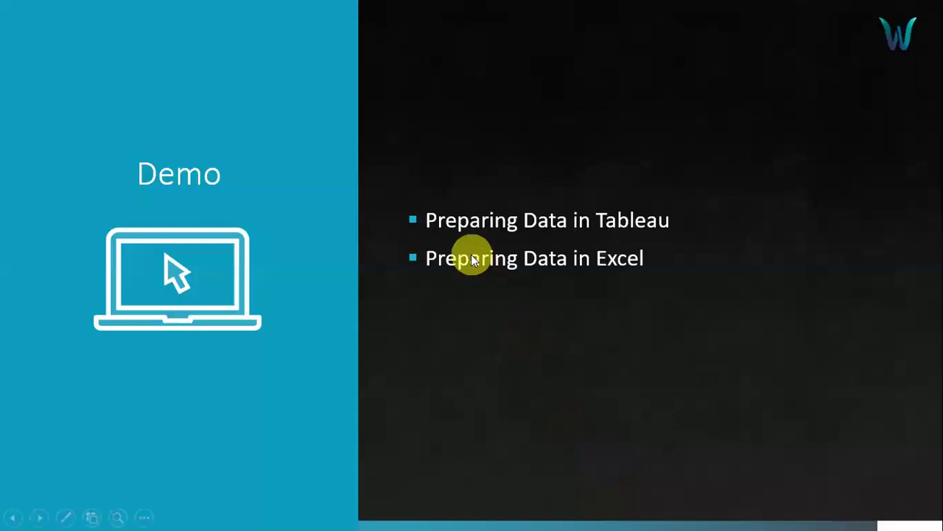